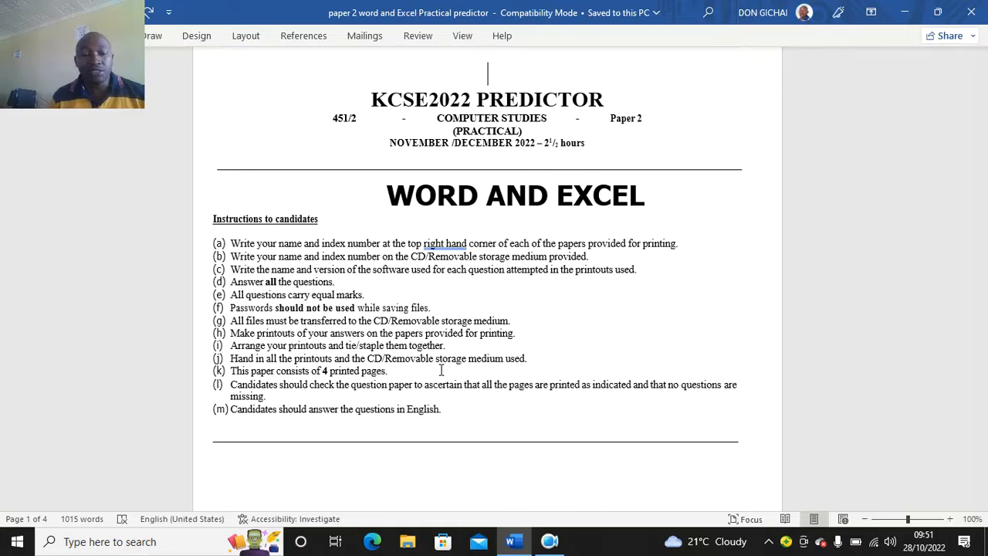
Step: Review the exam paper's candidate instructions and the interview invitation letter with its merge field placeholders in question a)
{"action": "scroll", "coordinate": [345, 375], "scroll_direction": "down", "scroll_amount": 3}
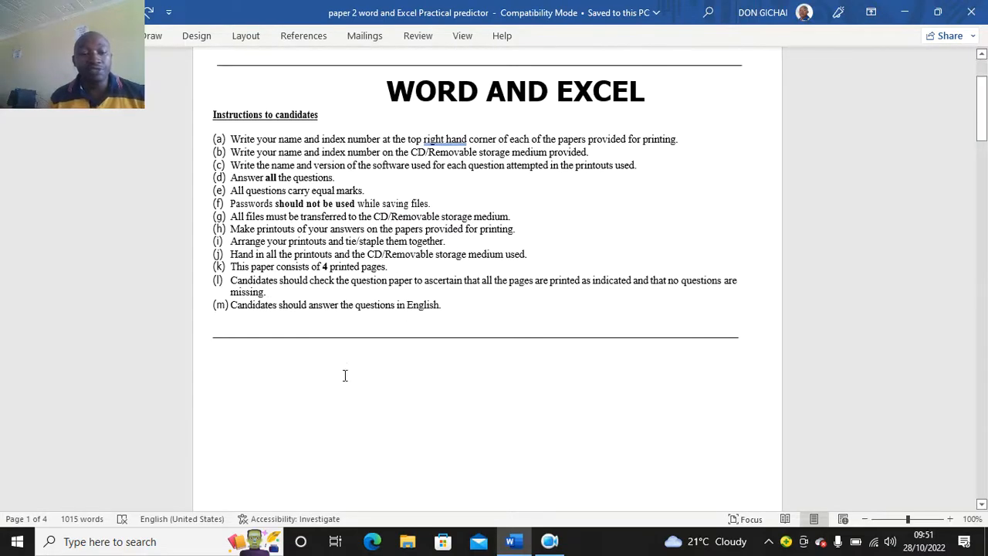
{"action": "scroll", "coordinate": [355, 264], "scroll_direction": "down", "scroll_amount": 20}
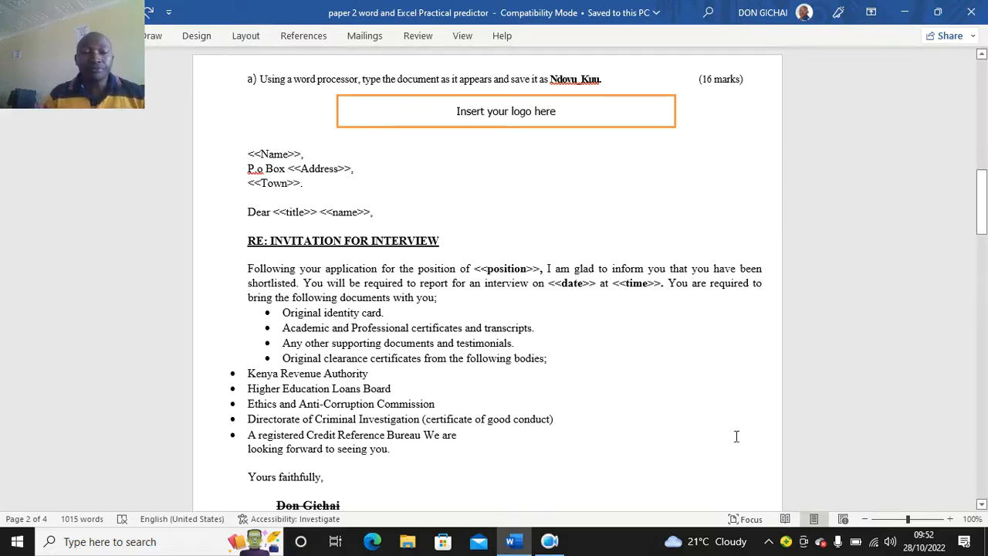
{"action": "scroll", "coordinate": [340, 276], "scroll_direction": "down", "scroll_amount": 1}
{"action": "scroll", "coordinate": [339, 276], "scroll_direction": "down", "scroll_amount": 1}
{"action": "scroll", "coordinate": [335, 267], "scroll_direction": "up", "scroll_amount": 1}
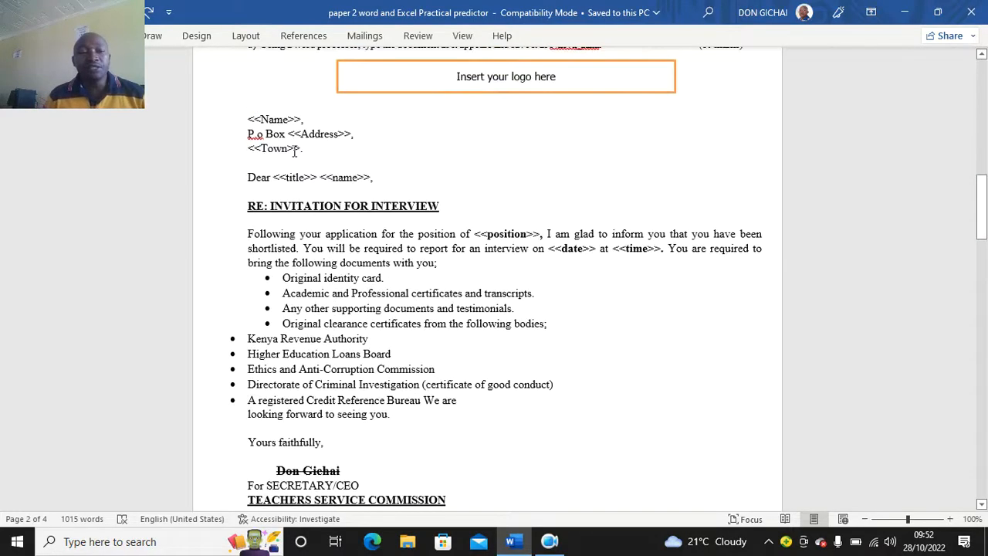
{"action": "left_click_drag", "start_coordinate": [236, 106], "coordinate": [410, 185]}
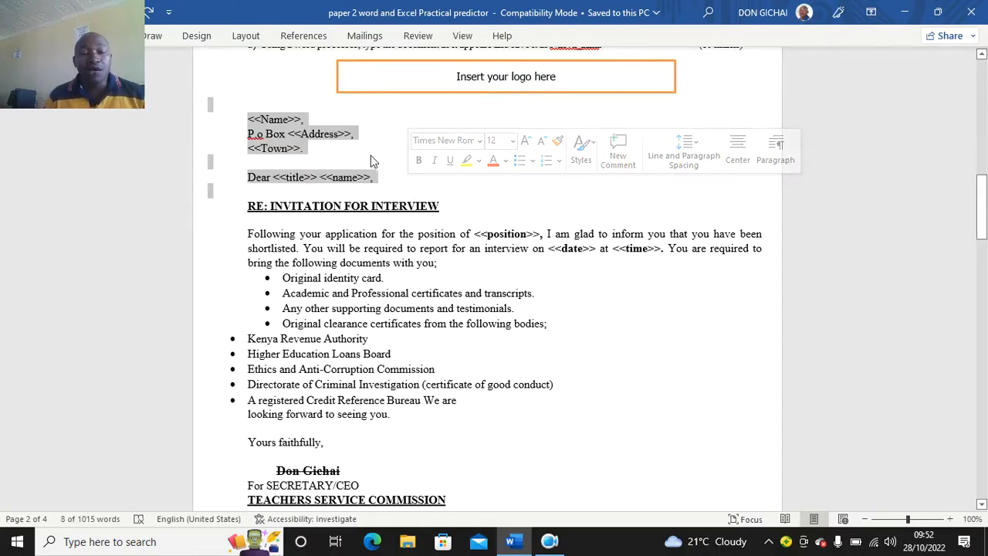
{"action": "left_click", "coordinate": [357, 188]}
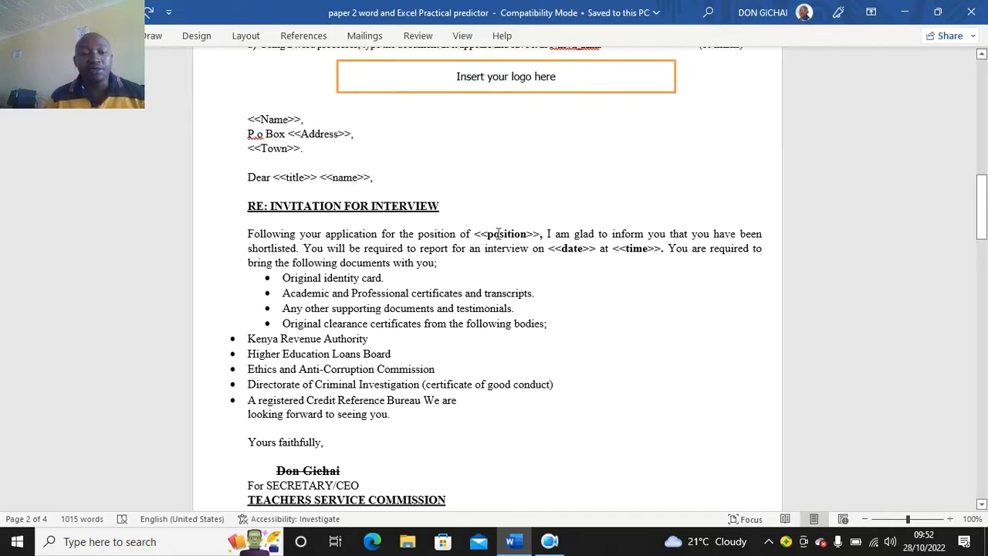
{"action": "scroll", "coordinate": [488, 259], "scroll_direction": "down", "scroll_amount": 7}
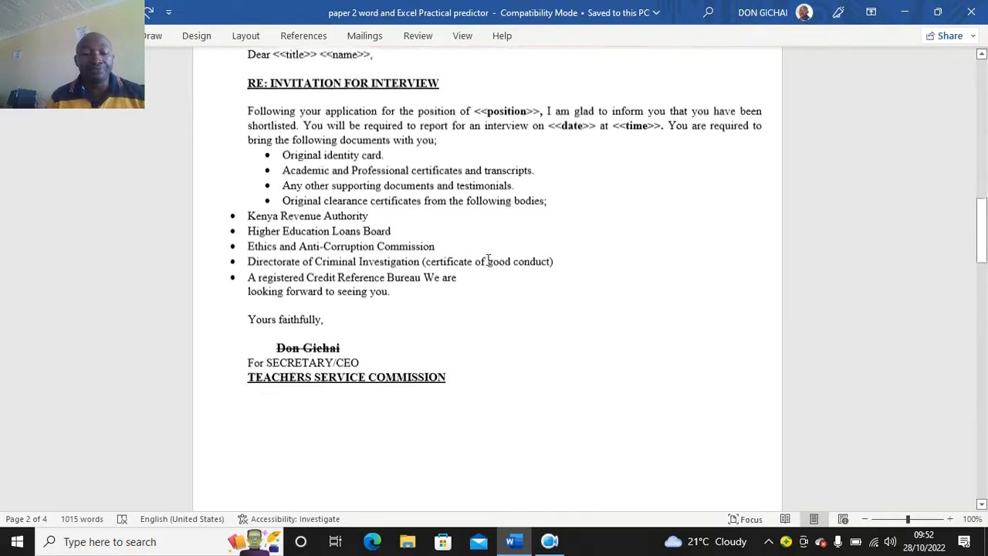
Step: Examine questions b) to h), covering the footer, the logo in Figure 1, the shortlisted candidates table and the mail merge tasks
{"action": "scroll", "coordinate": [488, 259], "scroll_direction": "down", "scroll_amount": 8}
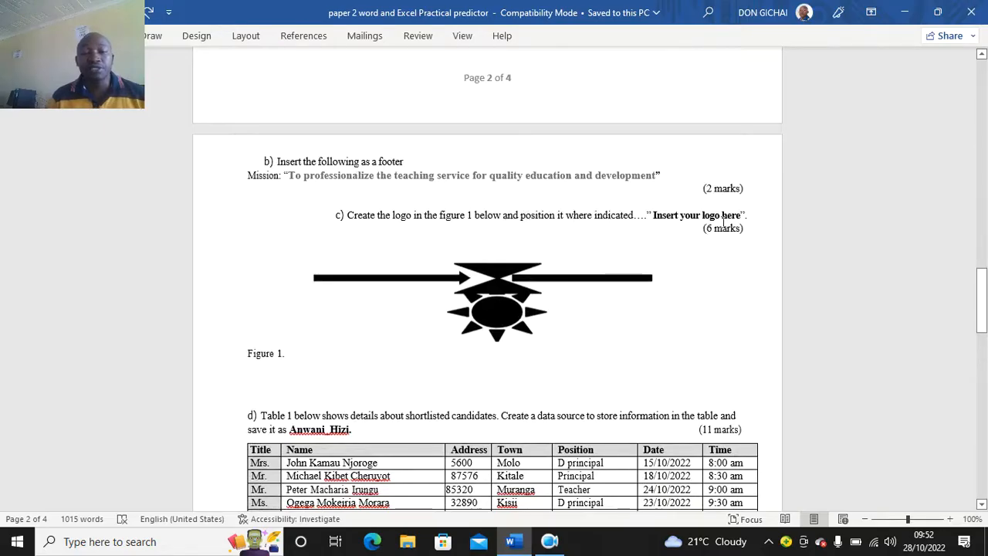
{"action": "scroll", "coordinate": [466, 280], "scroll_direction": "down", "scroll_amount": 3}
{"action": "scroll", "coordinate": [464, 279], "scroll_direction": "down", "scroll_amount": 2}
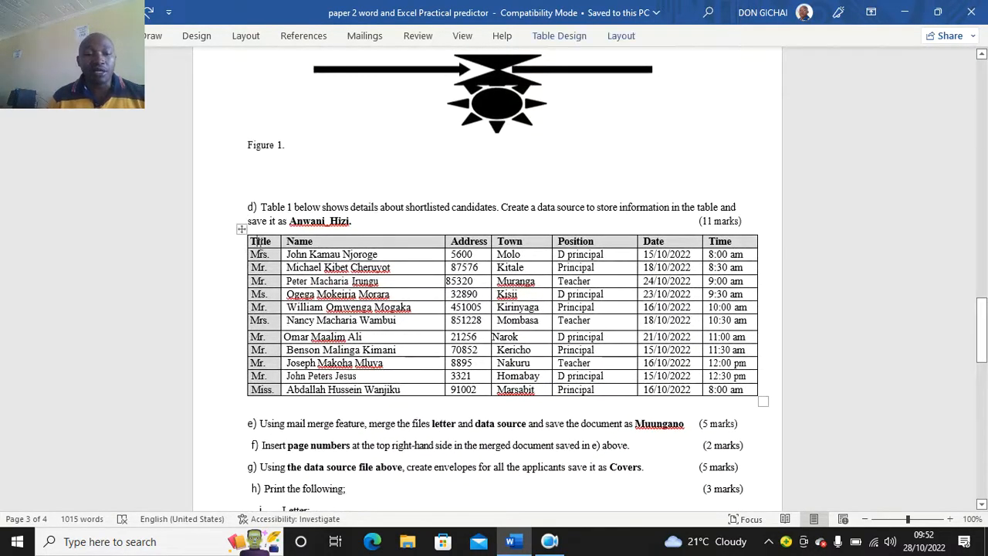
{"action": "left_click", "coordinate": [243, 228]}
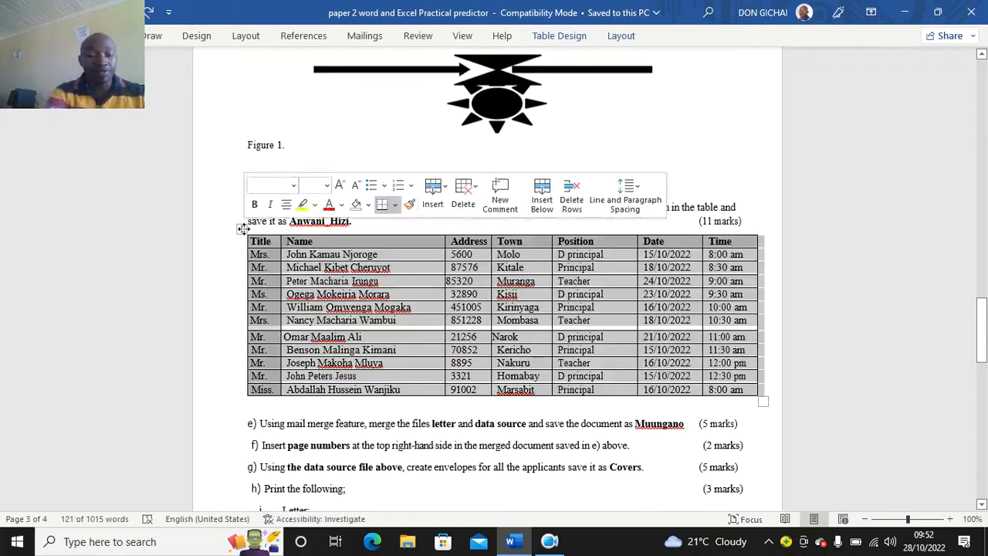
{"action": "left_click", "coordinate": [529, 472]}
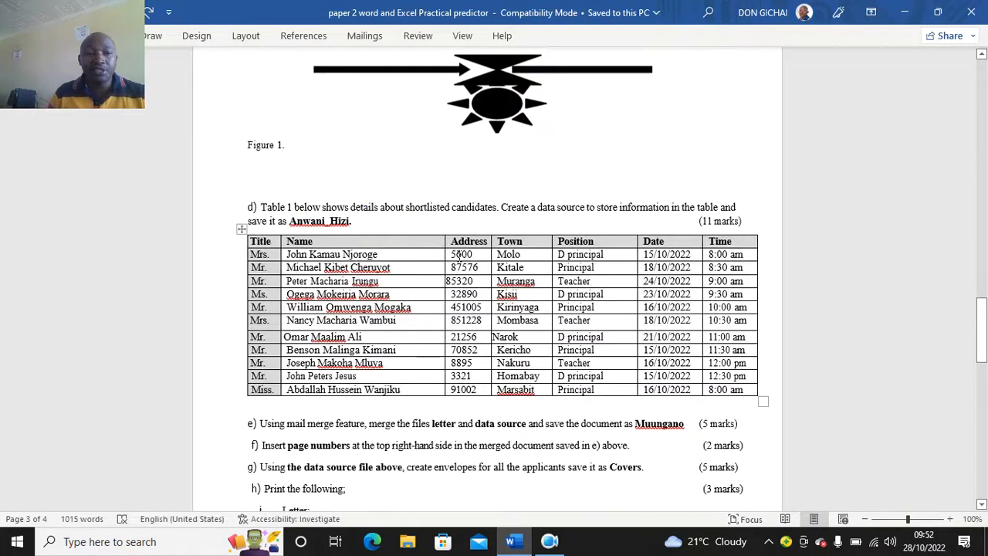
{"action": "scroll", "coordinate": [461, 255], "scroll_direction": "up", "scroll_amount": 10}
{"action": "scroll", "coordinate": [422, 448], "scroll_direction": "up", "scroll_amount": 4}
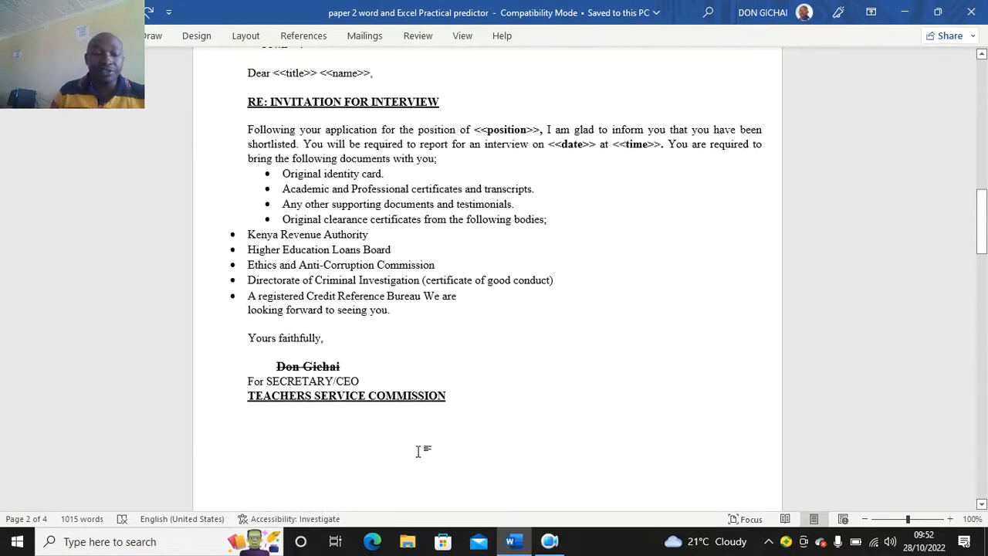
Step: Minimize the exam paper and create a new folder on the desktop
{"action": "left_click", "coordinate": [905, 12]}
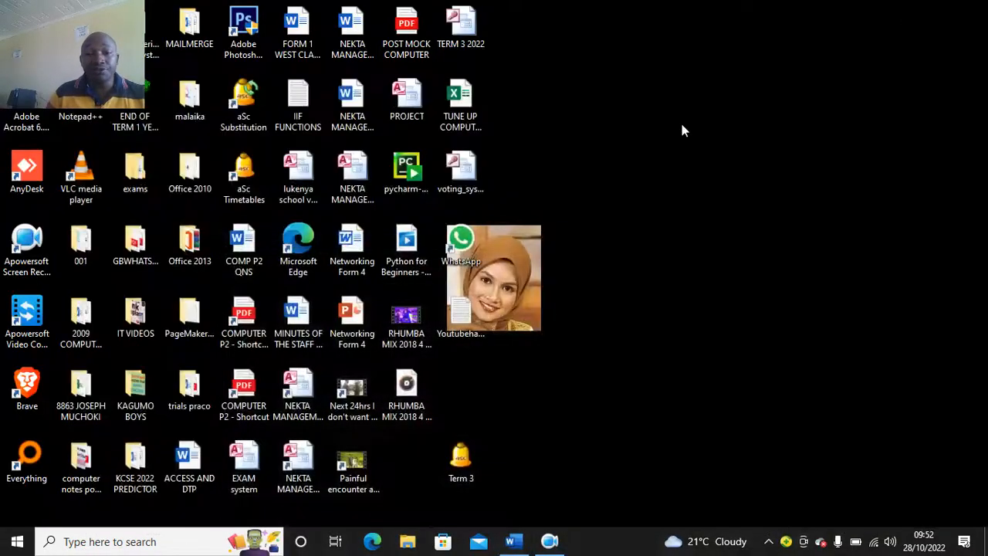
{"action": "right_click", "coordinate": [595, 180]}
{"action": "mouse_move", "coordinate": [715, 344]}
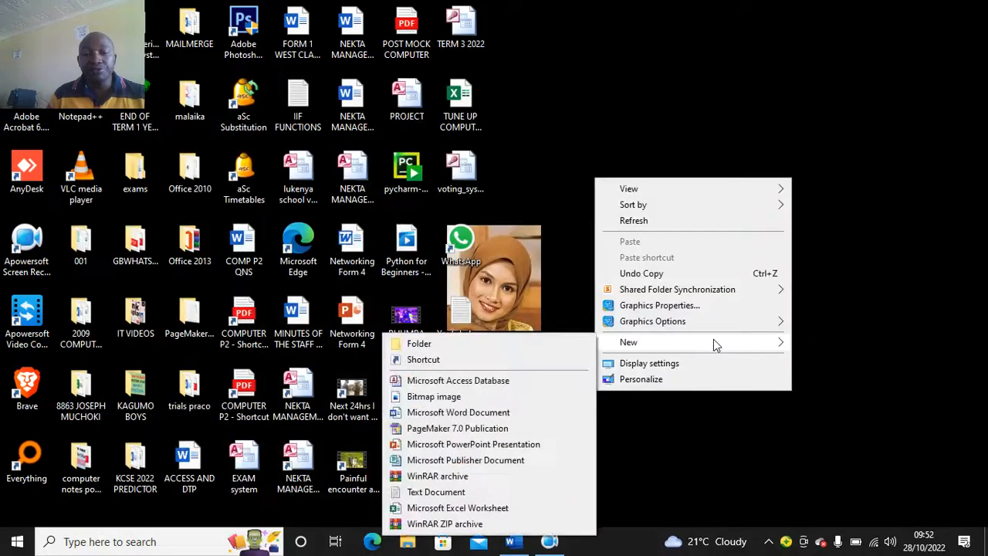
{"action": "left_click", "coordinate": [484, 344]}
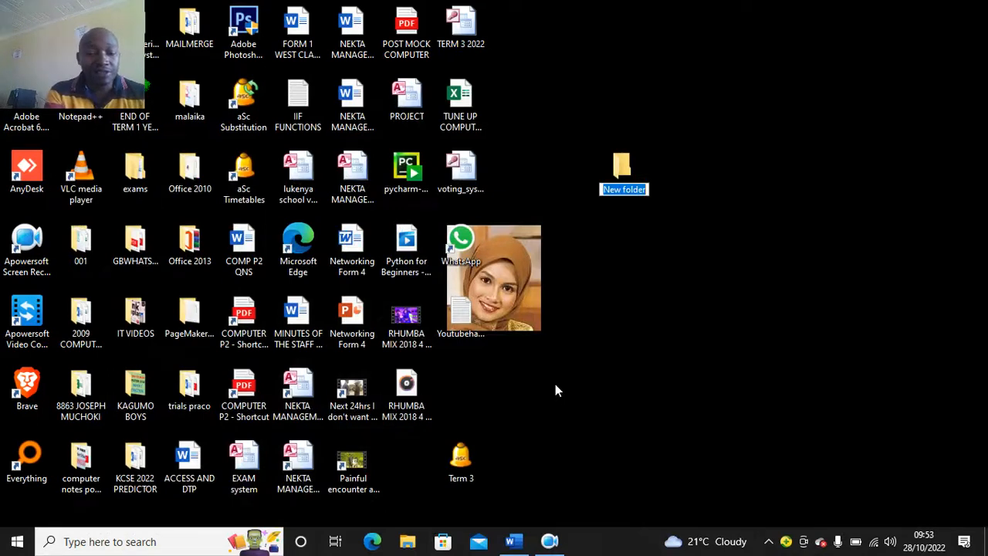
Step: Try to name the new desktop folder 001
{"action": "type", "text": "0001"}
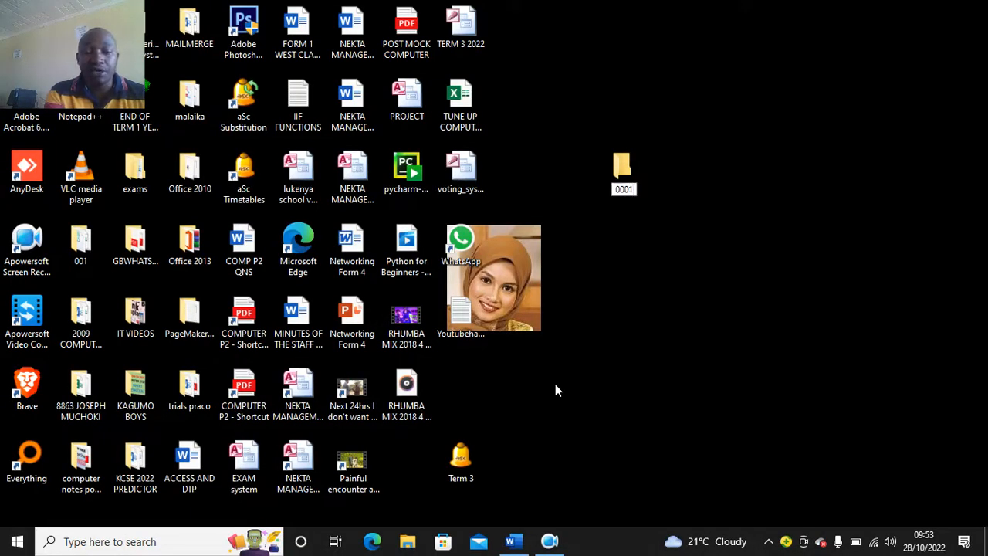
{"action": "key", "text": "BackSpace"}
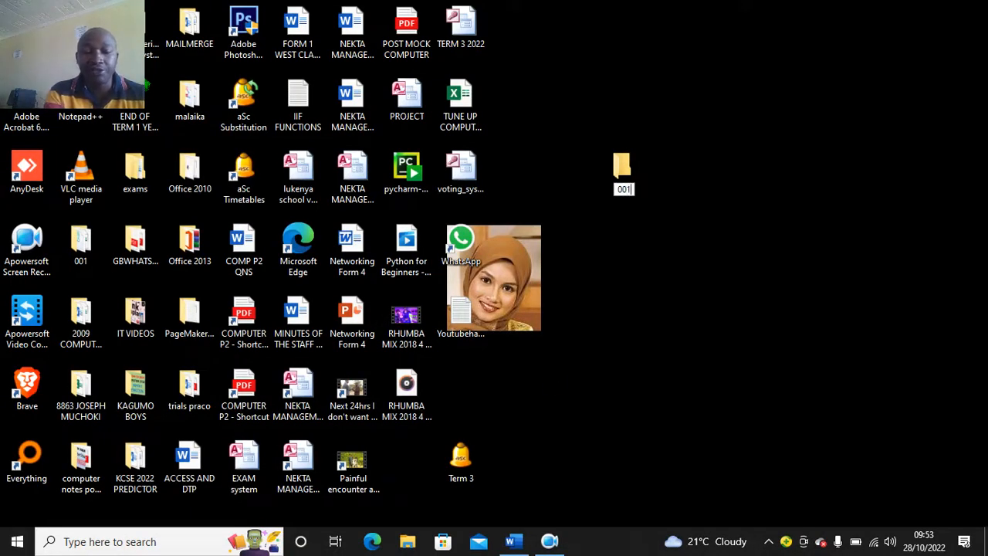
{"action": "key", "text": "Return"}
{"action": "left_click", "coordinate": [617, 388]}
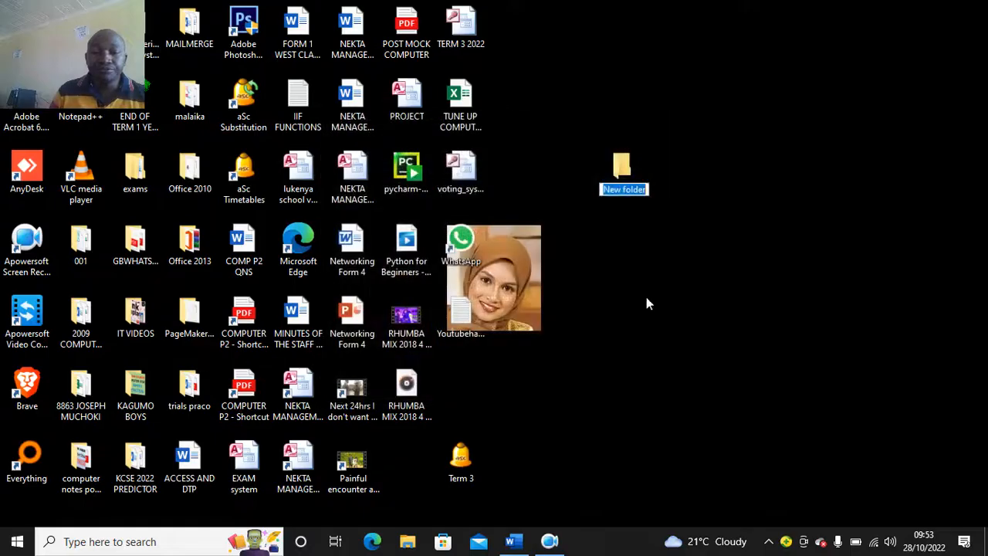
Step: Name the new desktop folder 090
{"action": "type", "text": "0"}
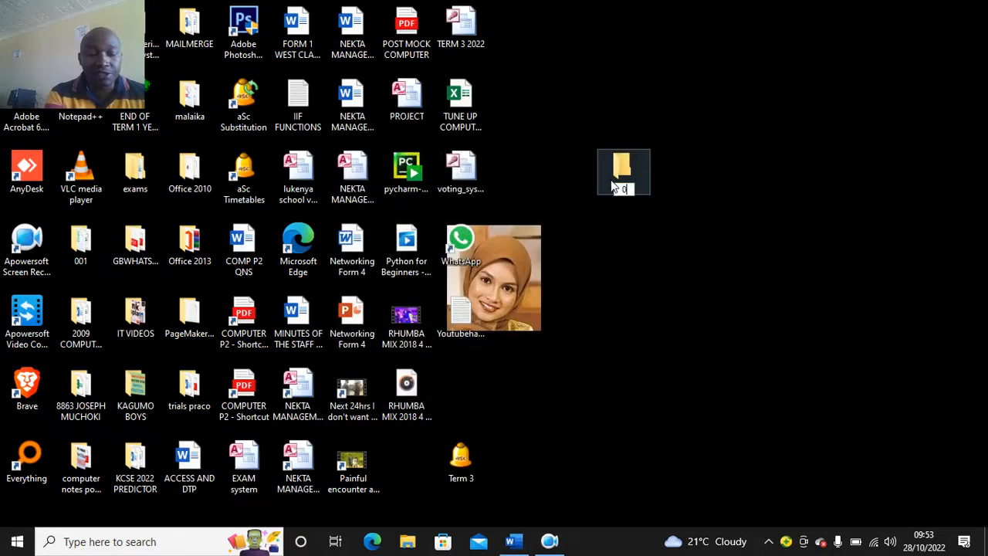
{"action": "type", "text": "90"}
{"action": "left_click", "coordinate": [611, 184]}
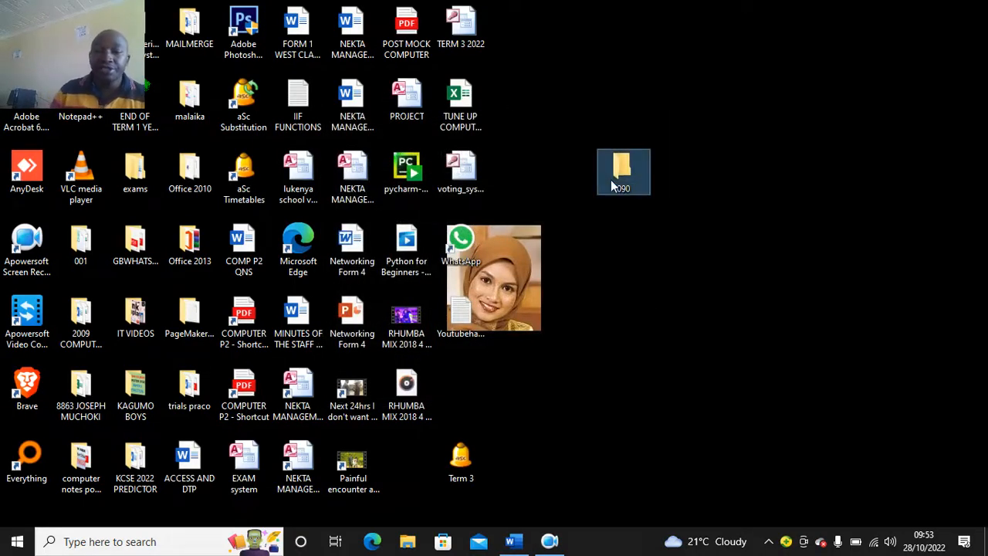
Step: Open the 090 folder and create a new Microsoft Word document in it under the default name
{"action": "right_click", "coordinate": [621, 182]}
{"action": "left_click", "coordinate": [659, 158]}
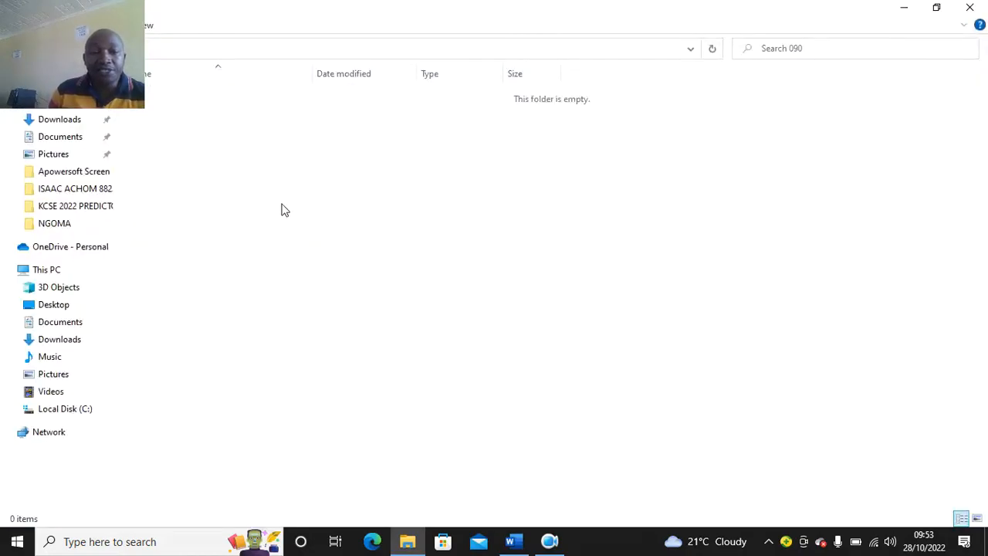
{"action": "right_click", "coordinate": [282, 205]}
{"action": "mouse_move", "coordinate": [426, 400]}
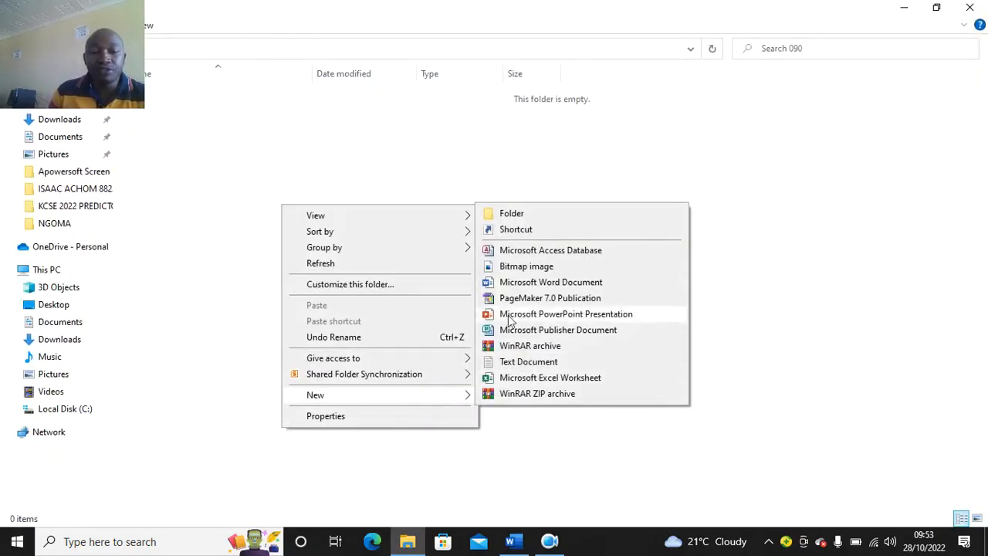
{"action": "left_click", "coordinate": [533, 287]}
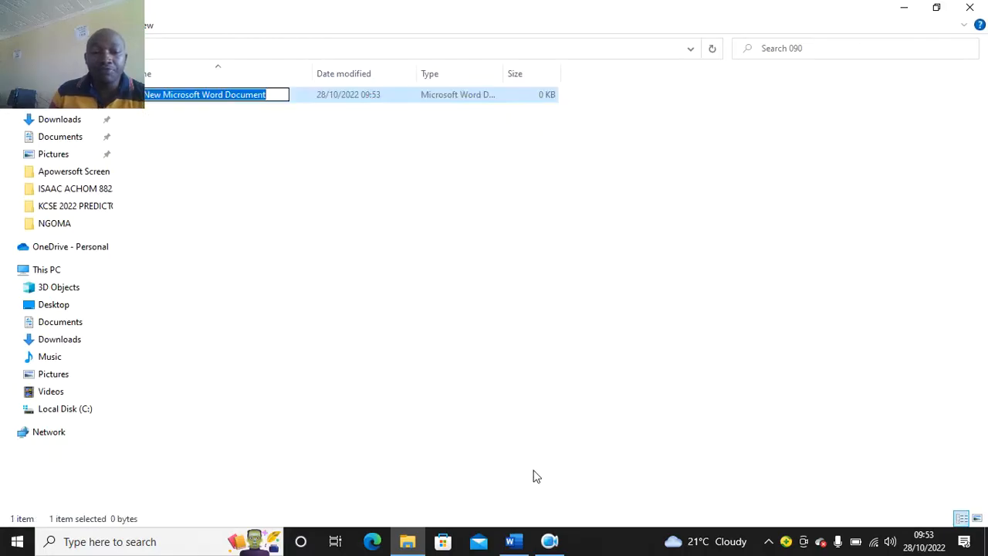
{"action": "key", "text": "Return"}
Step: Check question a) of the exam paper for the required file name and rename the new Word document Ndovu_Kuu
{"action": "left_click", "coordinate": [512, 543]}
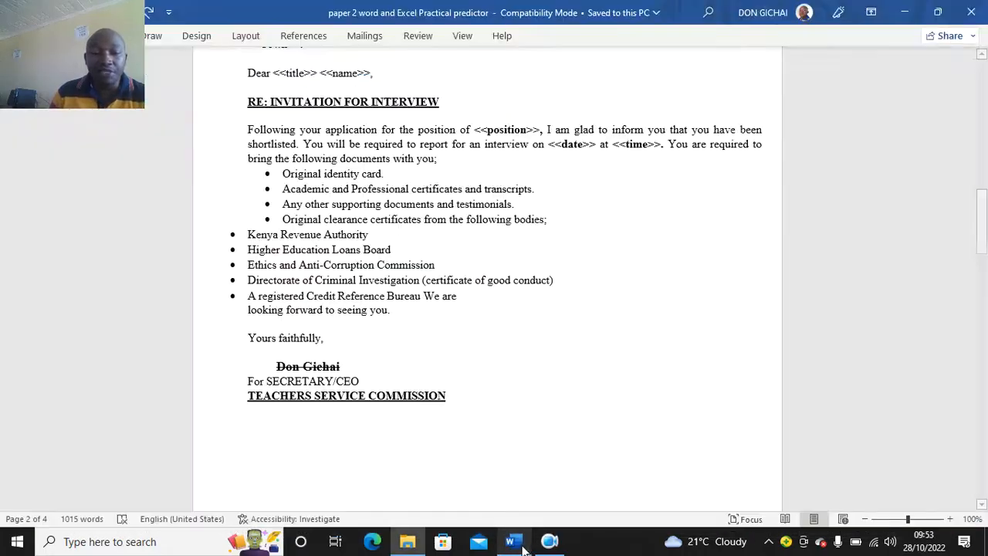
{"action": "scroll", "coordinate": [390, 290], "scroll_direction": "up", "scroll_amount": 10}
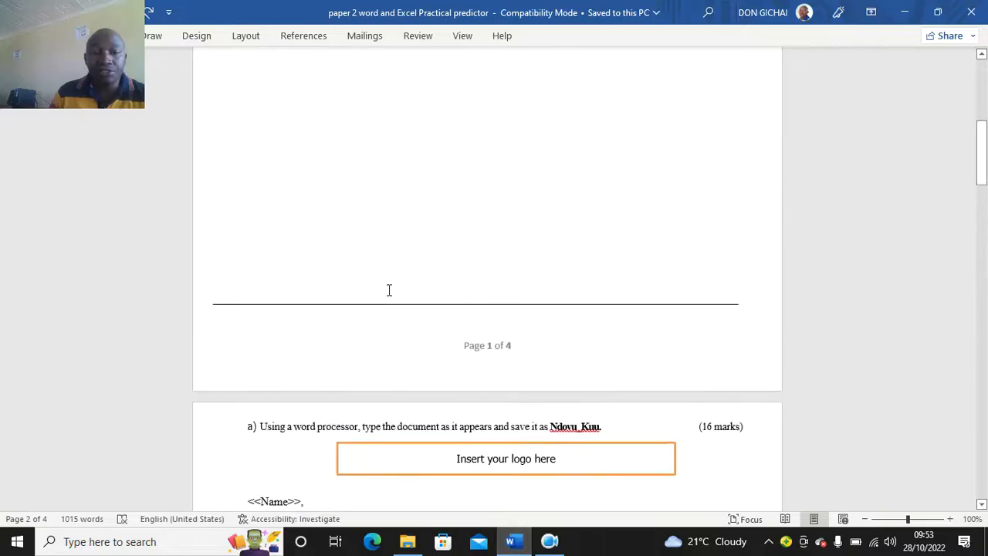
{"action": "scroll", "coordinate": [389, 294], "scroll_direction": "down", "scroll_amount": 4}
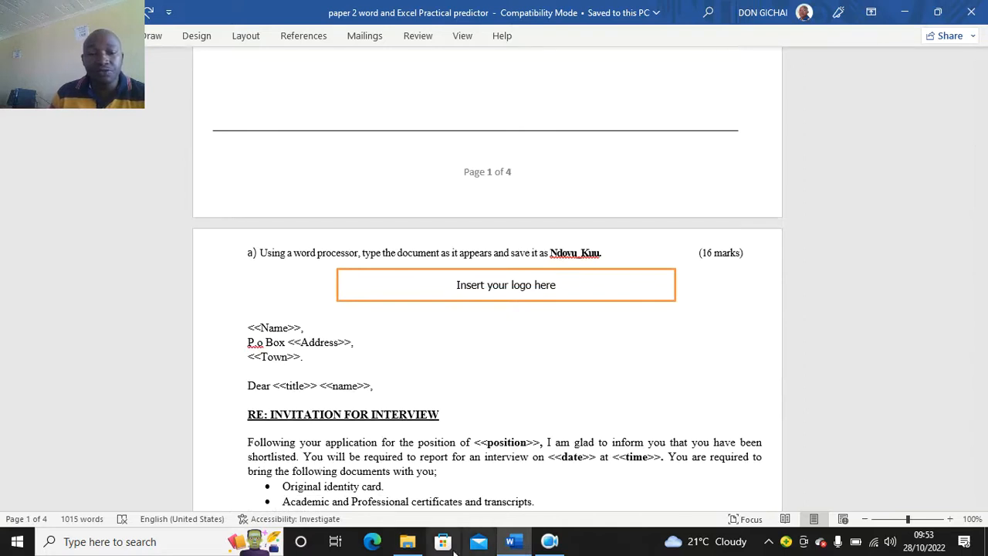
{"action": "left_click", "coordinate": [415, 544]}
{"action": "double_click", "coordinate": [245, 93]}
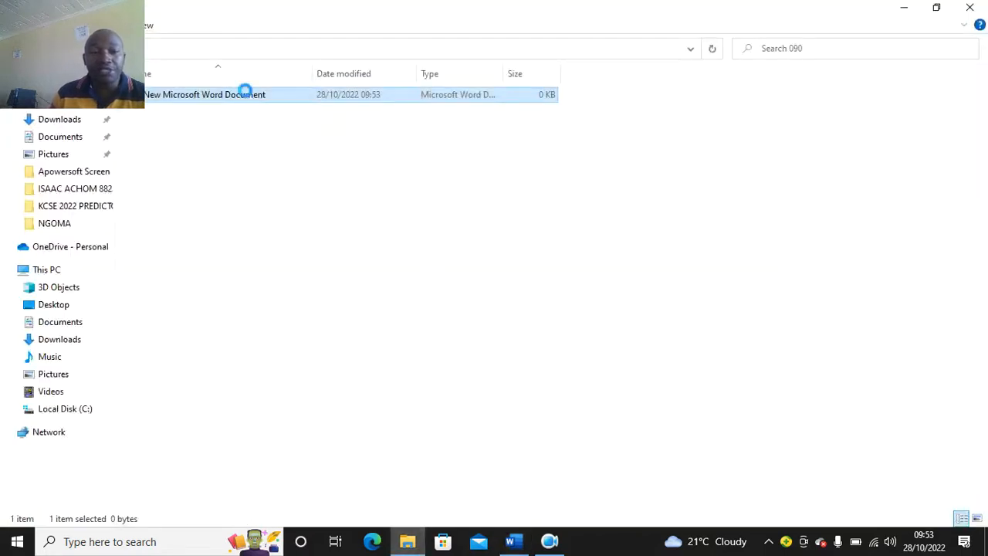
{"action": "right_click", "coordinate": [245, 93]}
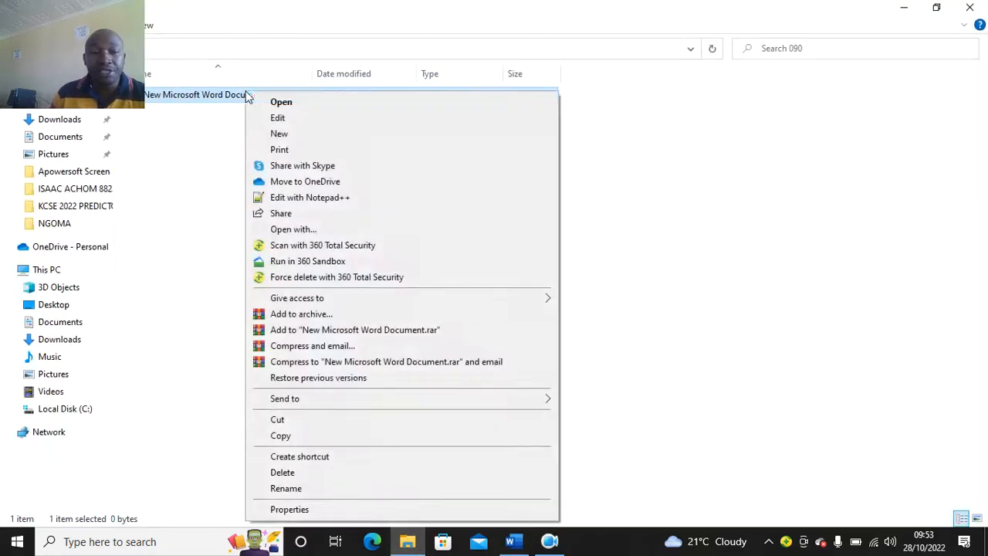
{"action": "left_click", "coordinate": [320, 495]}
{"action": "key", "text": "BackSpace"}
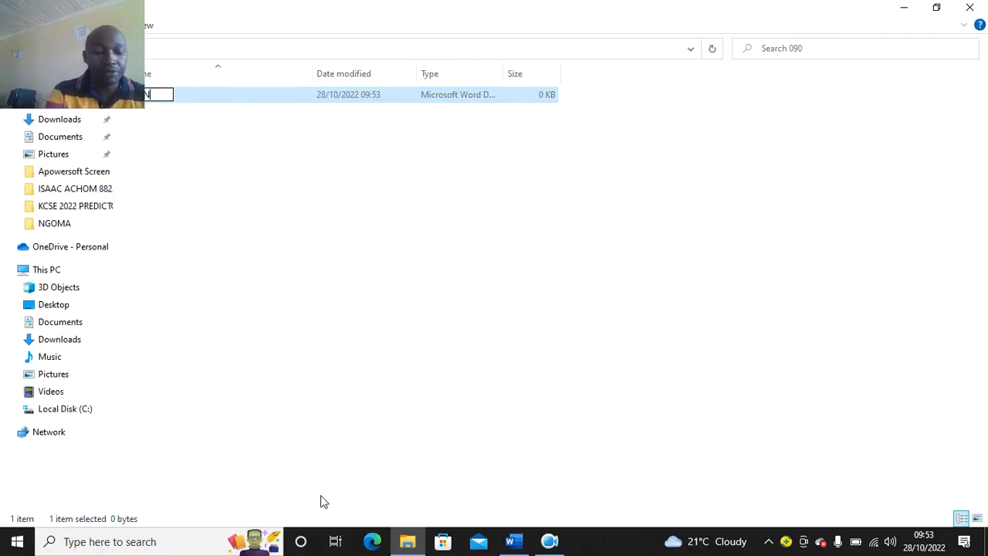
{"action": "type", "text": "Ndovu_"}
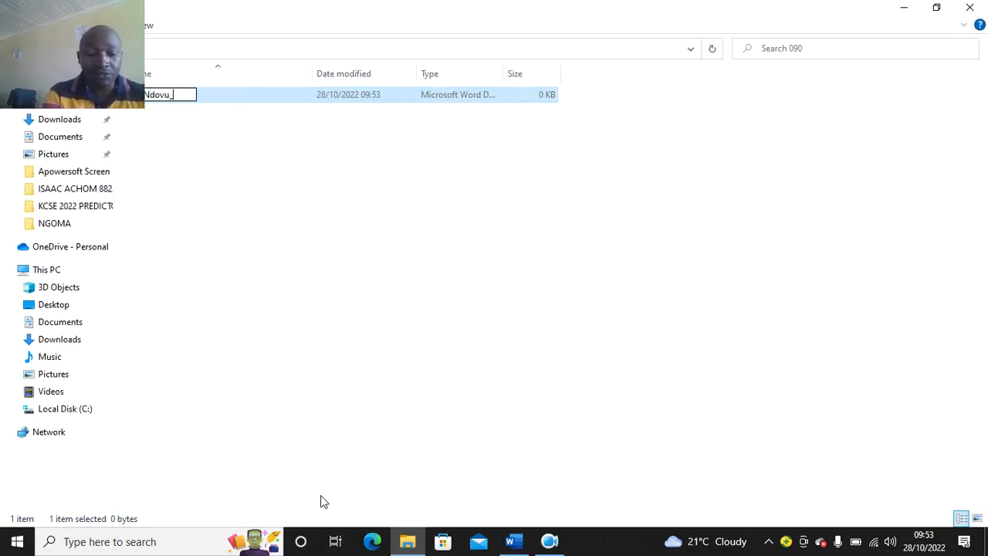
{"action": "type", "text": "k"}
{"action": "key", "text": "BackSpace"}
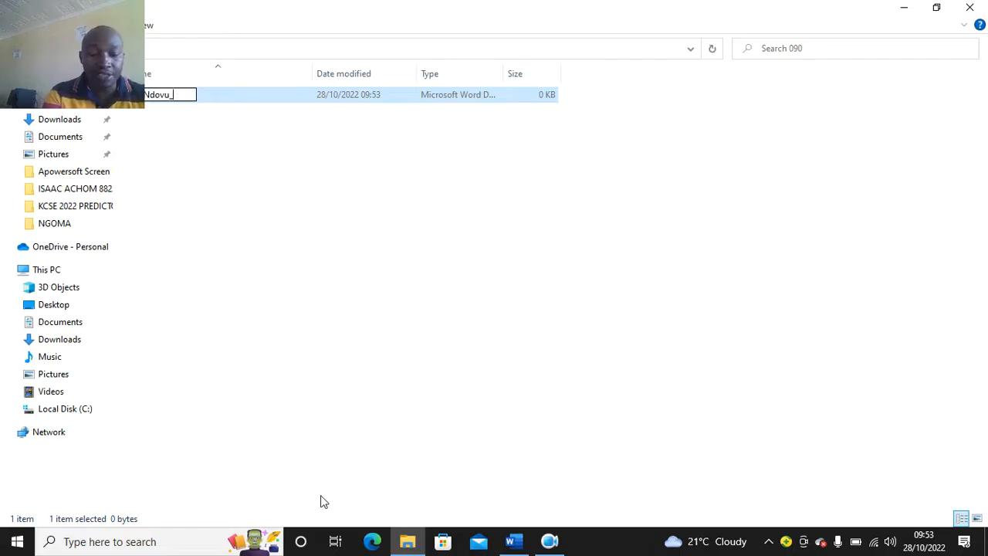
{"action": "type", "text": "Kuu"}
{"action": "key", "text": "Return"}
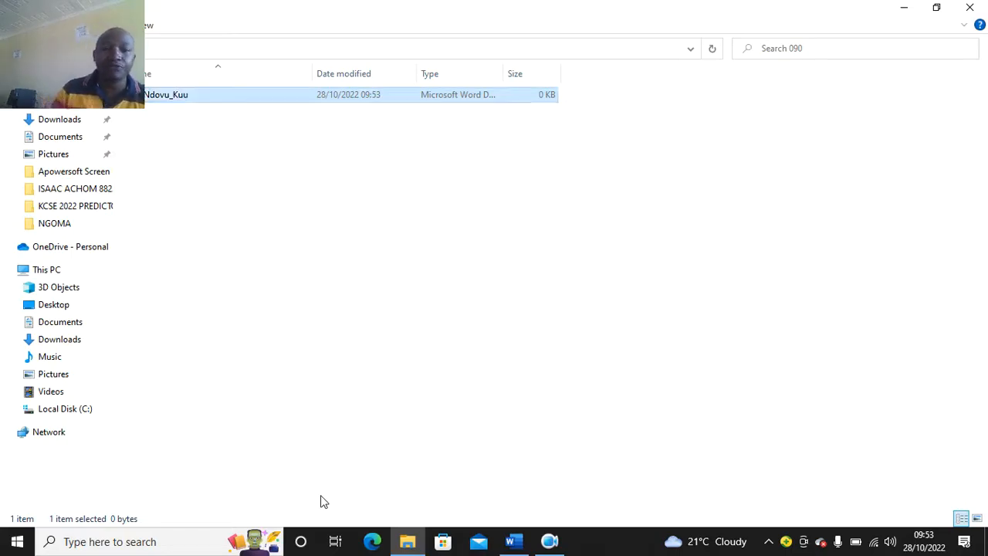
Step: Restore the 090 folder window to a smaller size and return to the exam paper's question d) with the candidates table
{"action": "double_click", "coordinate": [220, 7]}
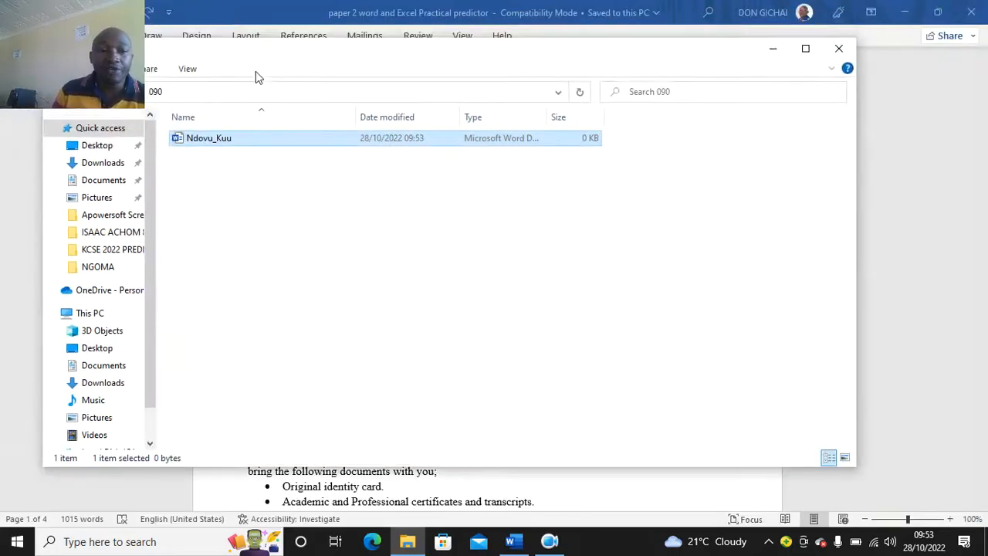
{"action": "left_click_drag", "start_coordinate": [293, 55], "coordinate": [369, 37]}
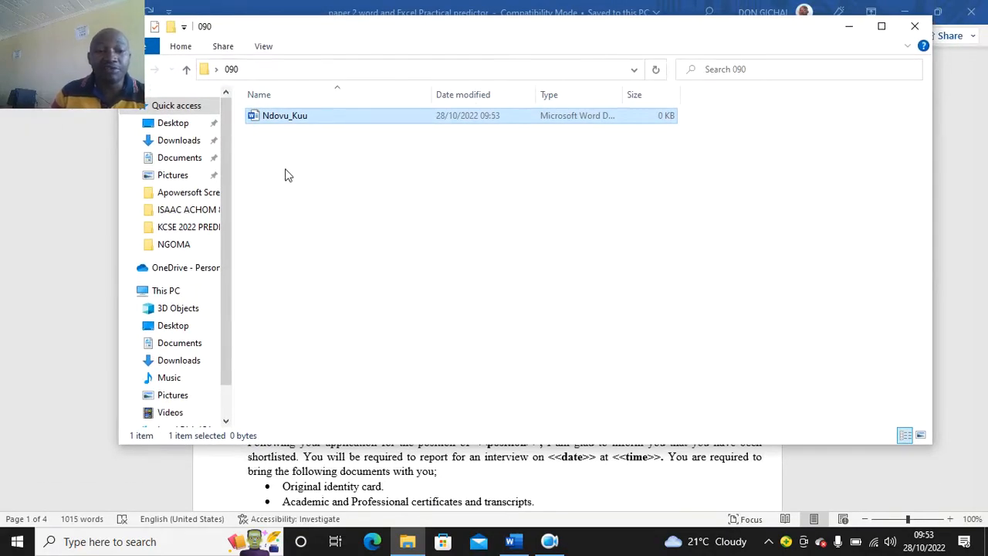
{"action": "left_click", "coordinate": [591, 508]}
{"action": "scroll", "coordinate": [512, 370], "scroll_direction": "down", "scroll_amount": 10}
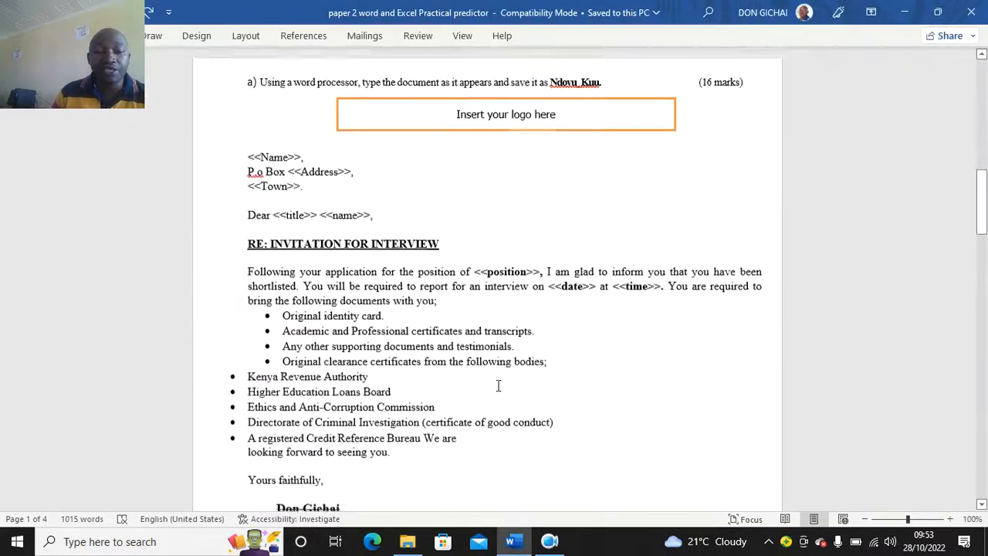
{"action": "scroll", "coordinate": [498, 394], "scroll_direction": "down", "scroll_amount": 5}
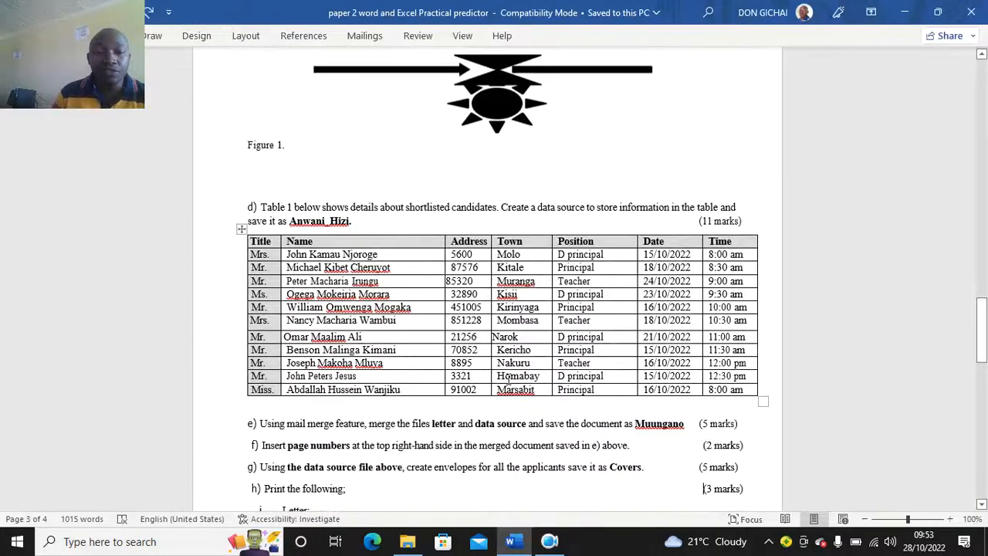
Step: Create a second Microsoft Word document in the 090 folder and name it Anwani_Hizi
{"action": "left_click", "coordinate": [408, 542]}
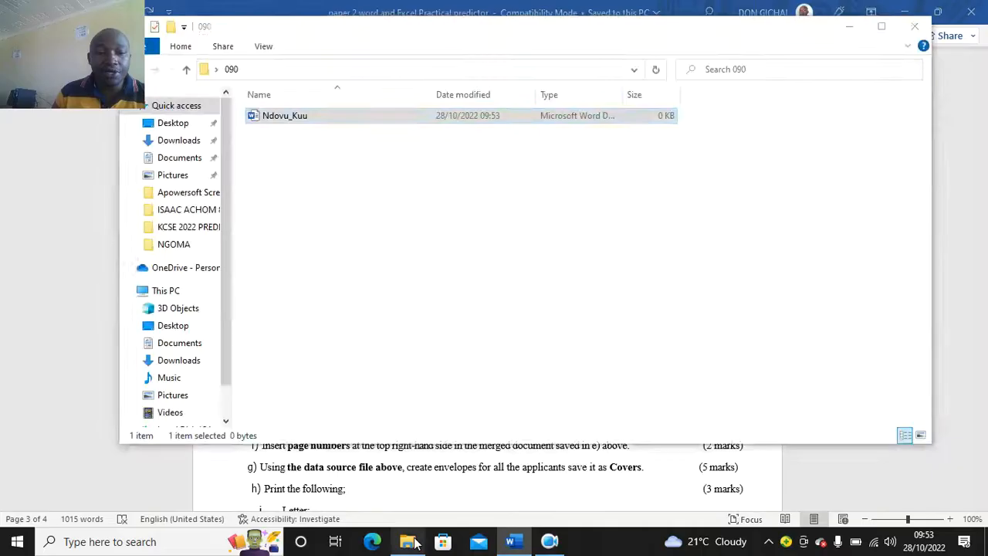
{"action": "right_click", "coordinate": [306, 158]}
{"action": "mouse_move", "coordinate": [448, 345]}
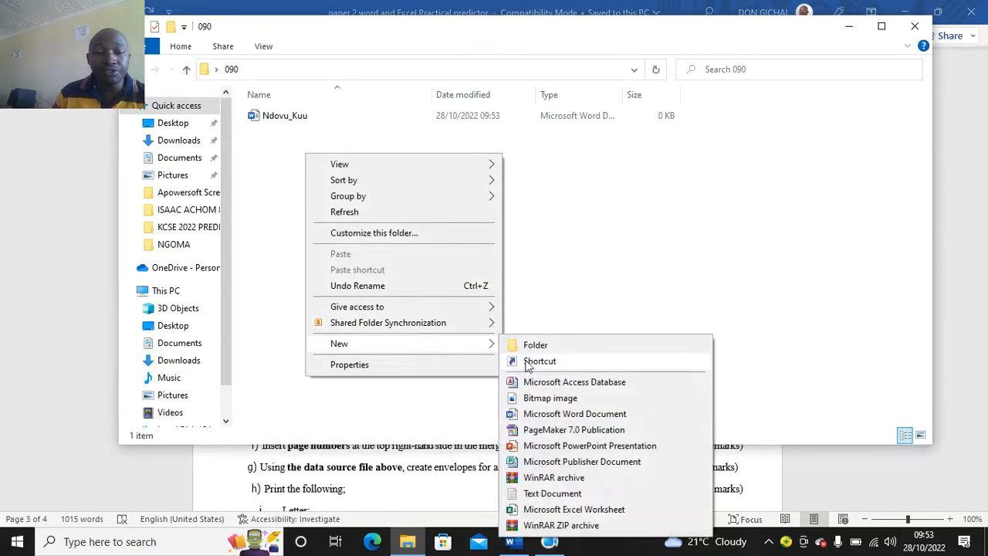
{"action": "left_click", "coordinate": [573, 414]}
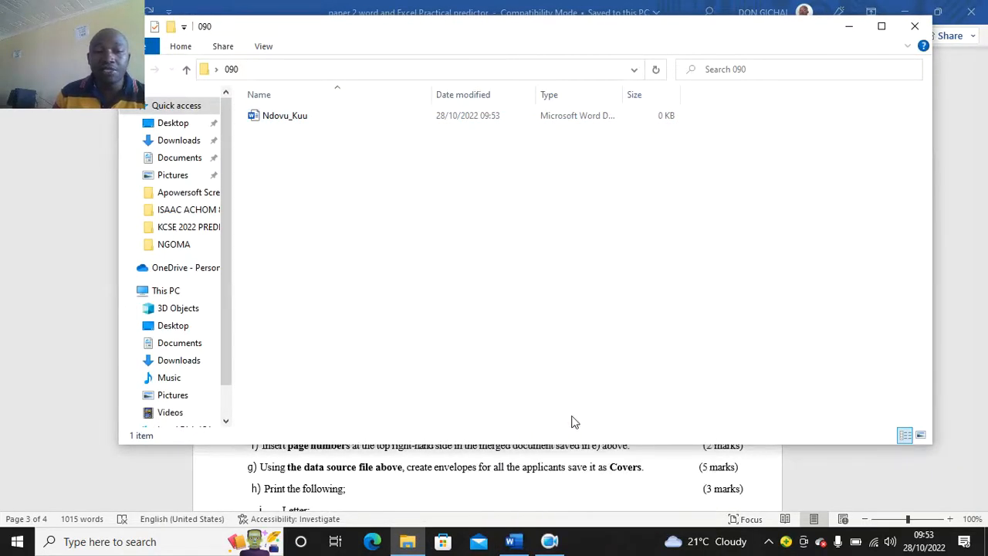
{"action": "type", "text": "Anwa"}
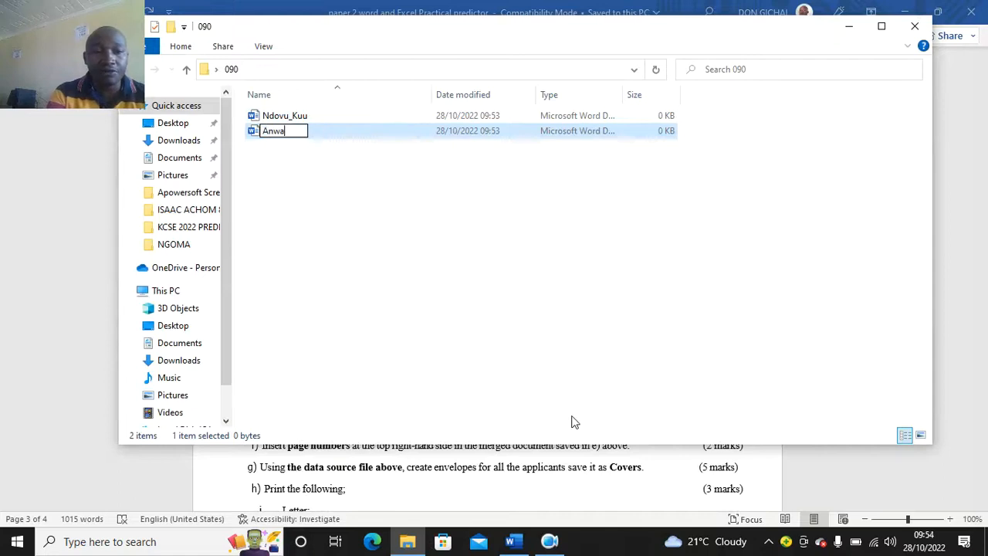
{"action": "type", "text": "ni_"}
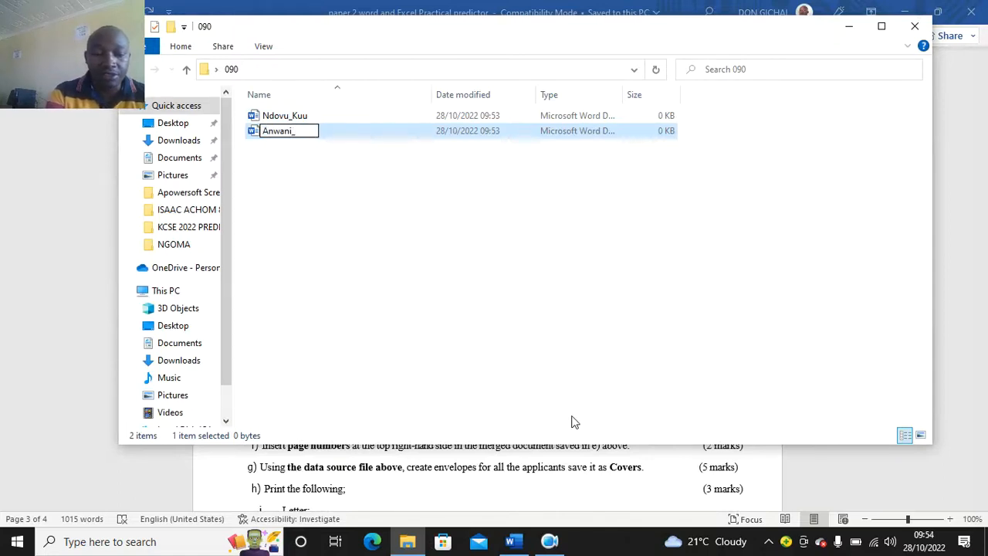
{"action": "type", "text": "Hizi"}
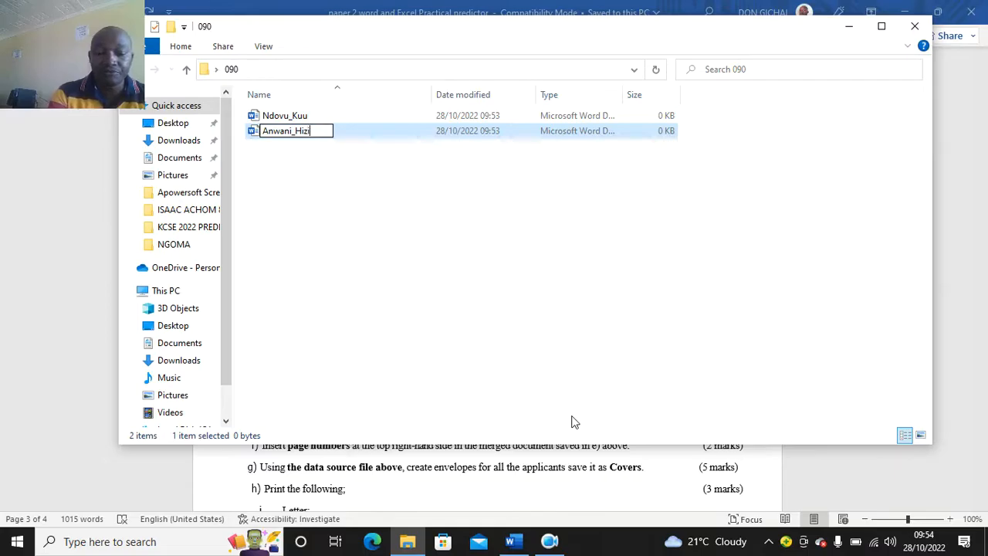
{"action": "key", "text": "Return"}
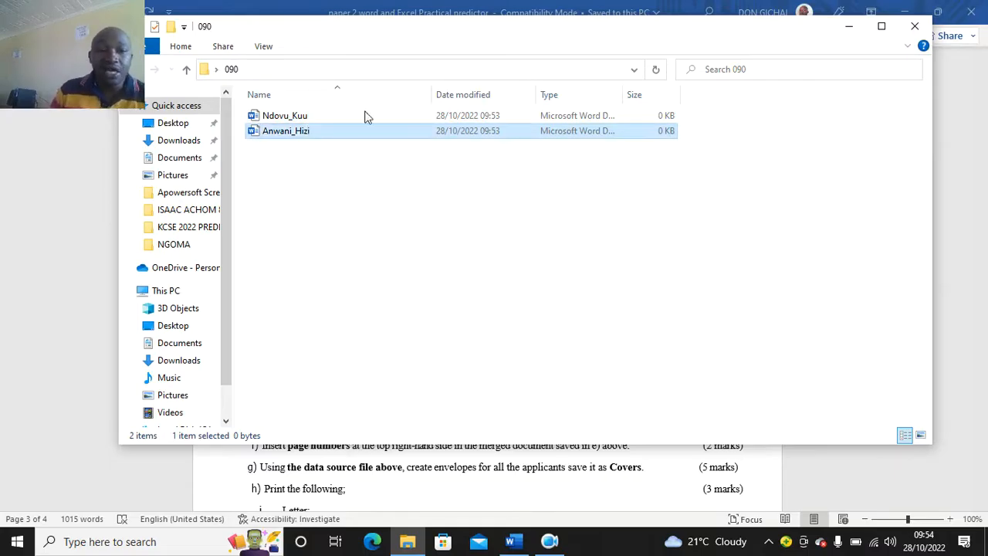
Step: Open the Anwani_Hizi document from the 090 folder and paste the copied candidates table into it
{"action": "left_click", "coordinate": [311, 117]}
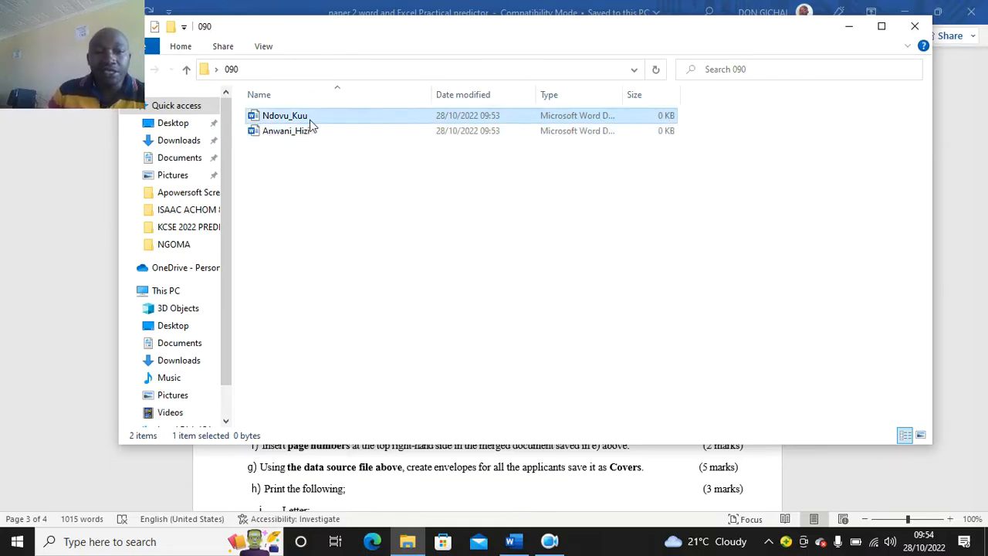
{"action": "left_click", "coordinate": [311, 131]}
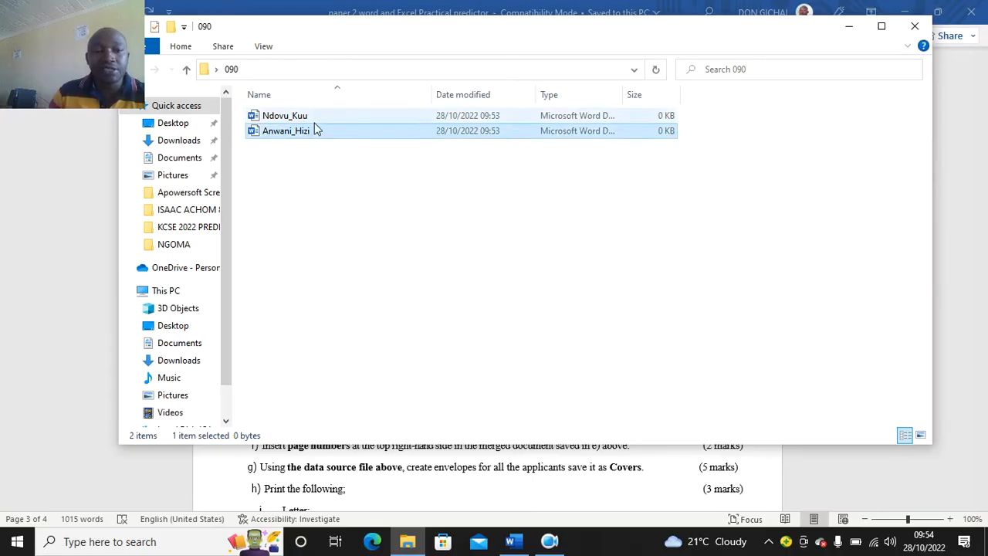
{"action": "left_click", "coordinate": [314, 122]}
{"action": "double_click", "coordinate": [311, 135]}
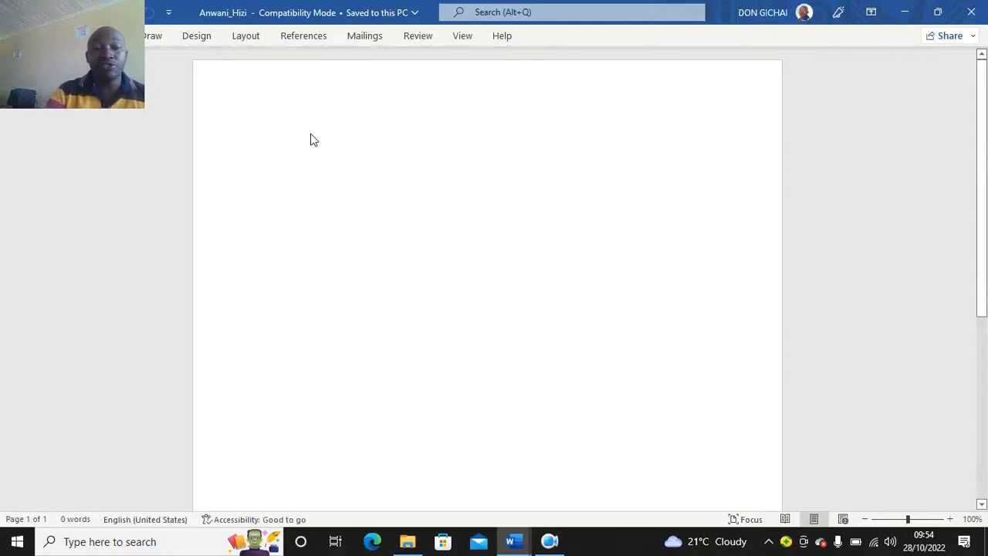
{"action": "key", "text": "ctrl+v"}
{"action": "left_click_drag", "start_coordinate": [293, 127], "coordinate": [253, 194]}
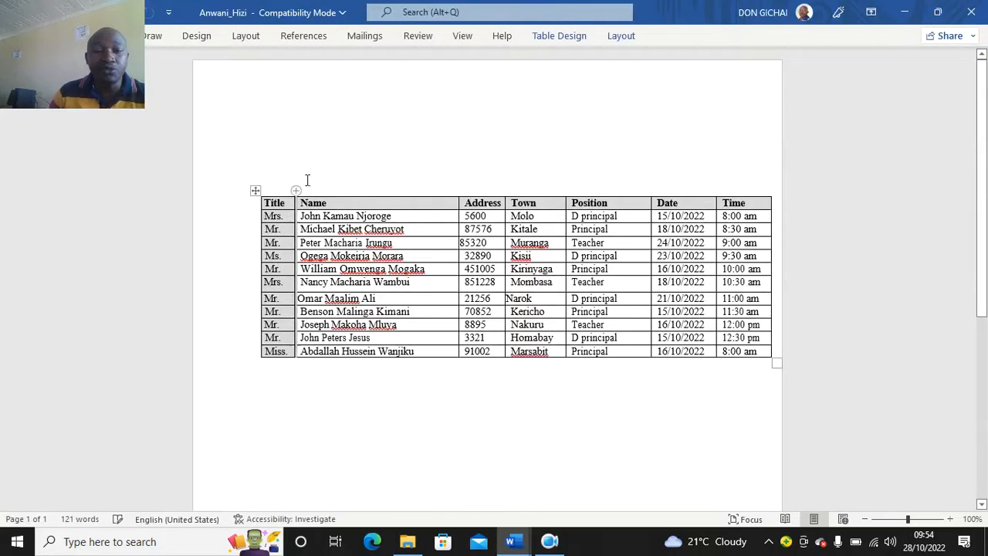
{"action": "double_click", "coordinate": [202, 9]}
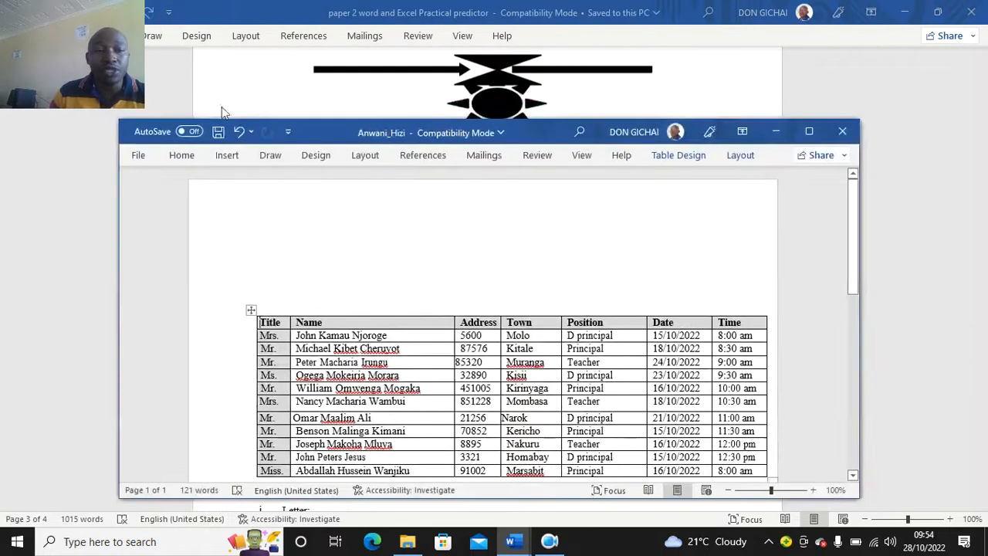
{"action": "left_click", "coordinate": [227, 159]}
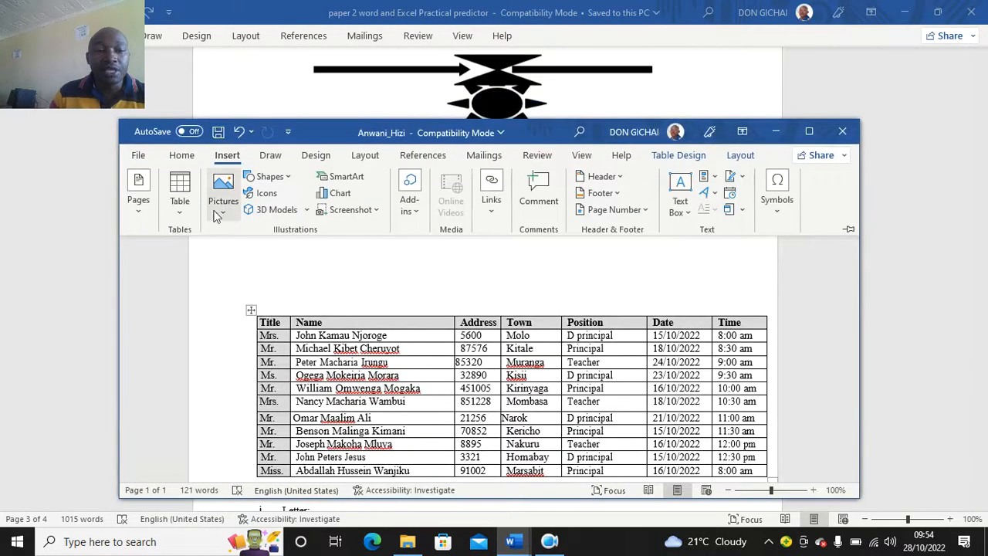
{"action": "left_click", "coordinate": [182, 206]}
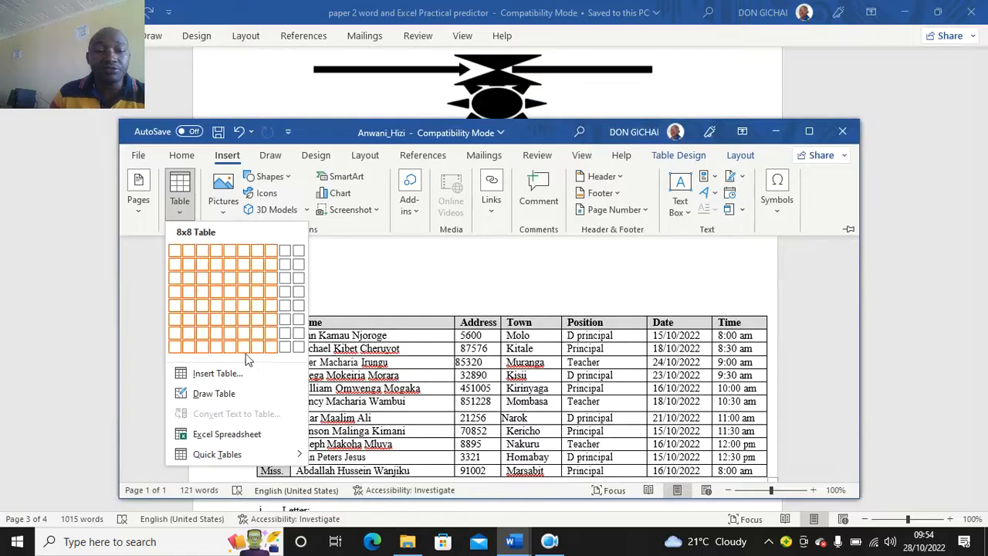
{"action": "left_click", "coordinate": [402, 283]}
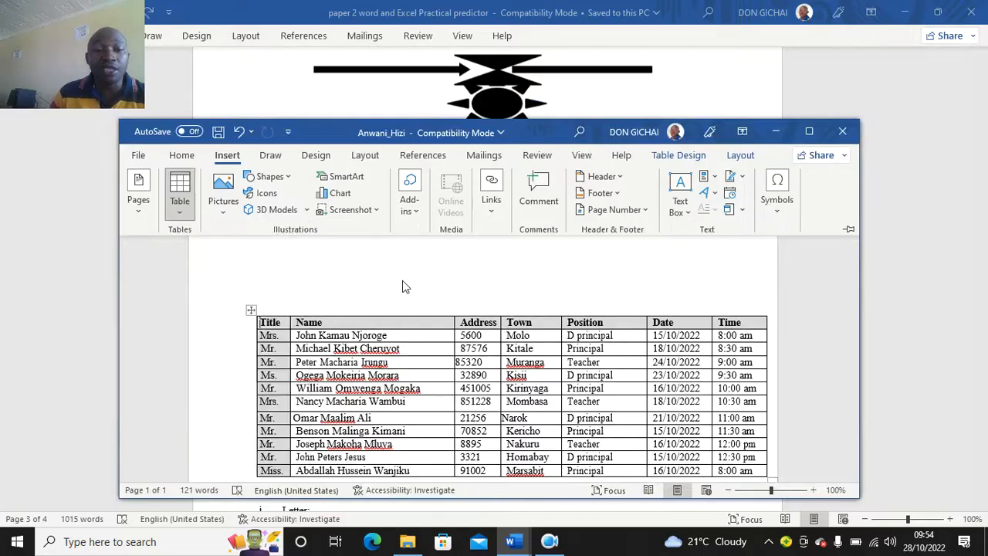
Step: Save the Anwani_Hizi document, look over its table and close it
{"action": "left_click", "coordinate": [217, 133]}
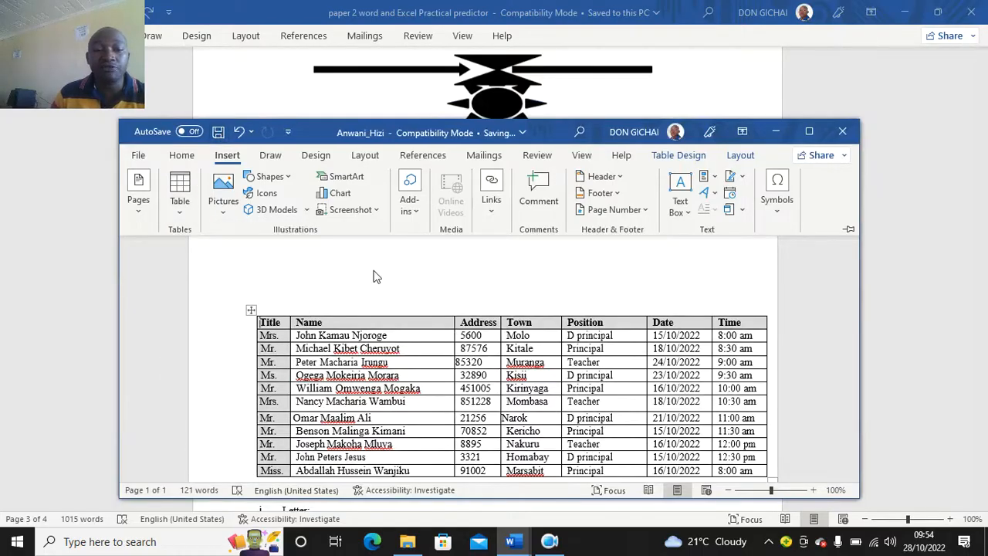
{"action": "scroll", "coordinate": [573, 326], "scroll_direction": "down", "scroll_amount": 3}
{"action": "scroll", "coordinate": [572, 326], "scroll_direction": "up", "scroll_amount": 2}
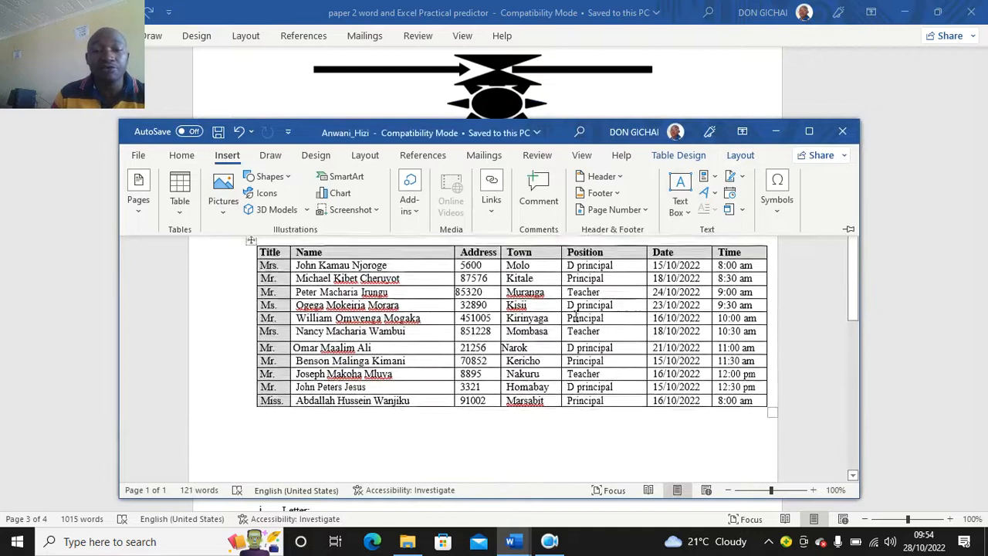
{"action": "left_click", "coordinate": [843, 130]}
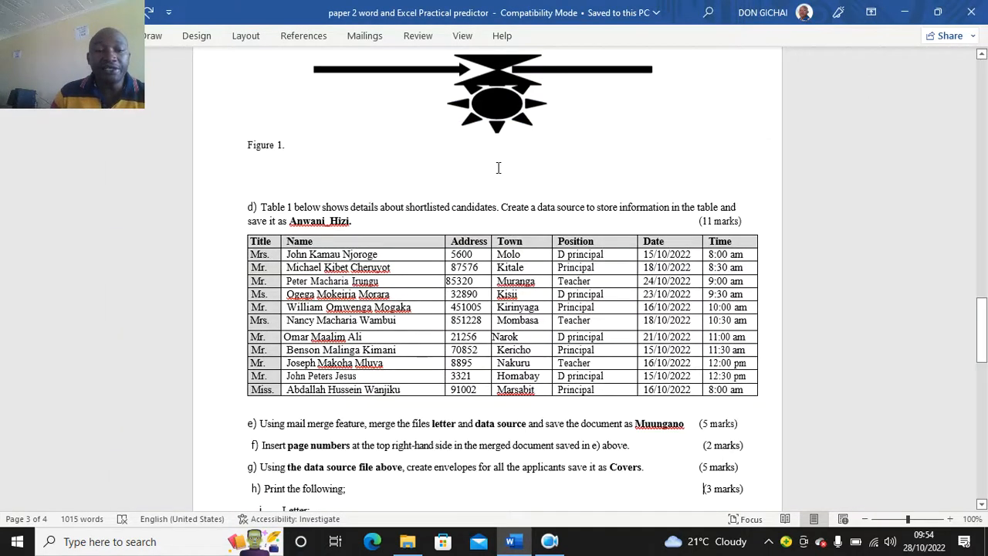
Step: Copy the whole interview invitation letter under question a) of the exam paper, from <<Name>> down to TEACHERS SERVICE COMMISSION
{"action": "scroll", "coordinate": [409, 263], "scroll_direction": "down", "scroll_amount": 1}
{"action": "scroll", "coordinate": [399, 268], "scroll_direction": "up", "scroll_amount": 4}
{"action": "scroll", "coordinate": [399, 268], "scroll_direction": "up", "scroll_amount": 8}
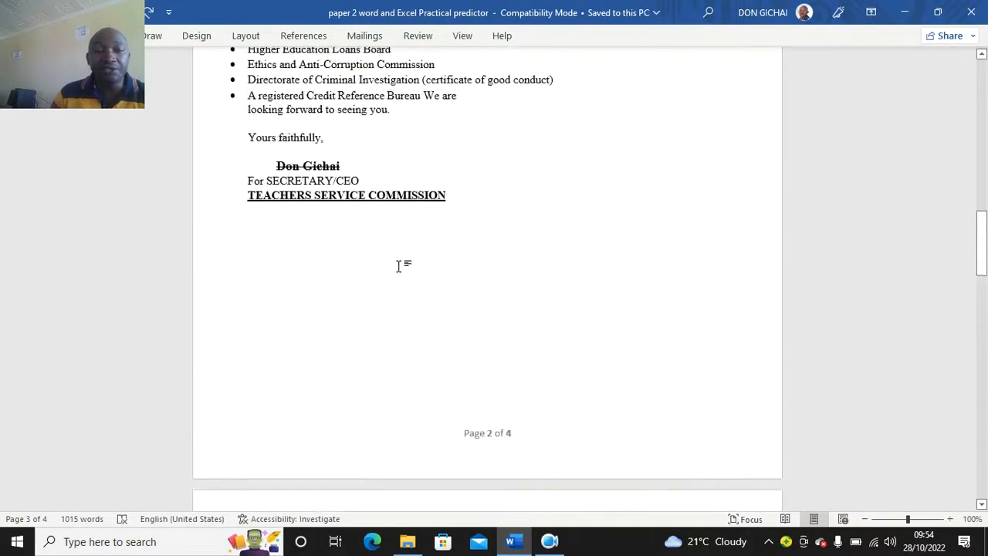
{"action": "scroll", "coordinate": [400, 267], "scroll_direction": "up", "scroll_amount": 3}
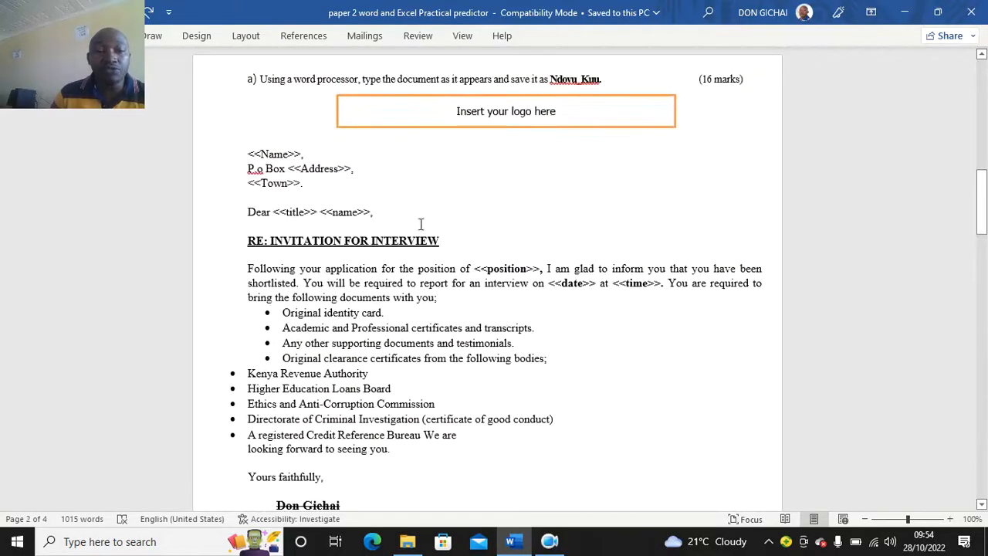
{"action": "left_click_drag", "start_coordinate": [248, 152], "coordinate": [449, 453]}
{"action": "key", "text": "ctrl+c"}
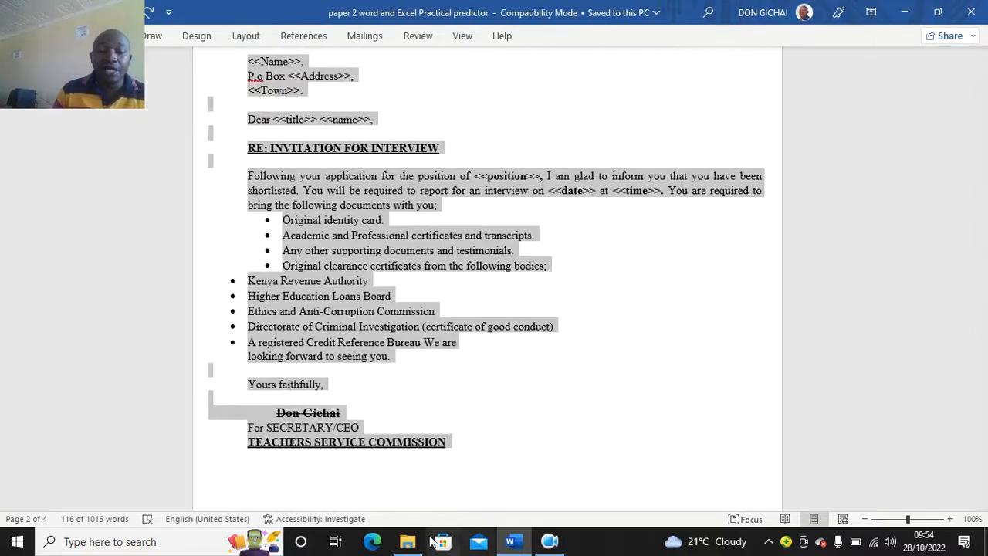
Step: Paste the copied letter into the Ndovu_Kuu document from the 090 folder and close it with the changes saved
{"action": "left_click", "coordinate": [407, 541]}
{"action": "double_click", "coordinate": [285, 133]}
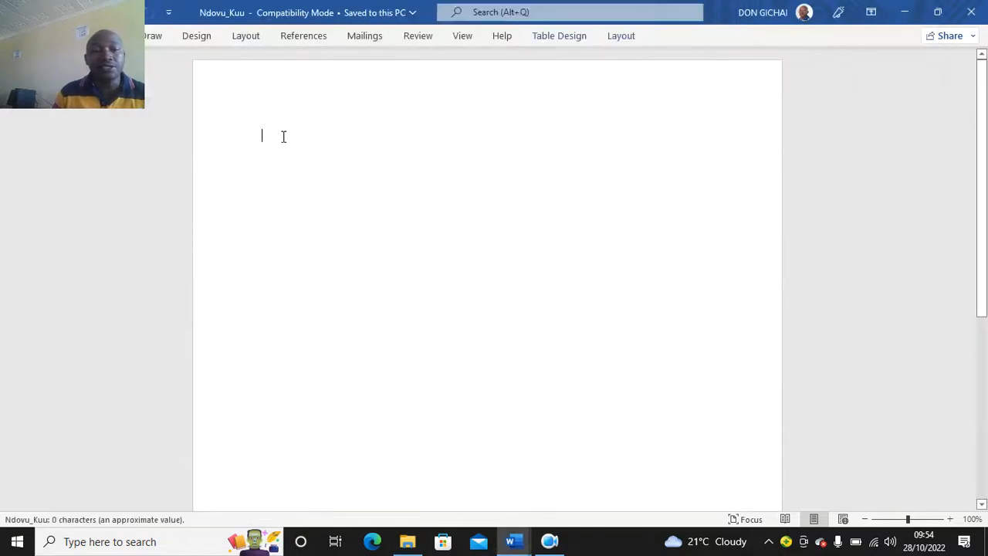
{"action": "key", "text": "ctrl+v"}
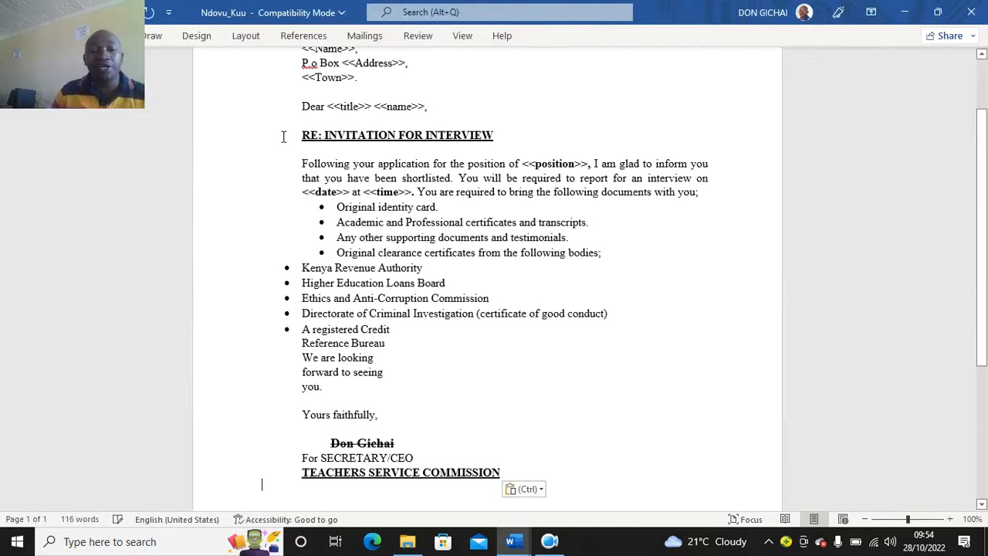
{"action": "scroll", "coordinate": [473, 332], "scroll_direction": "up", "scroll_amount": 2}
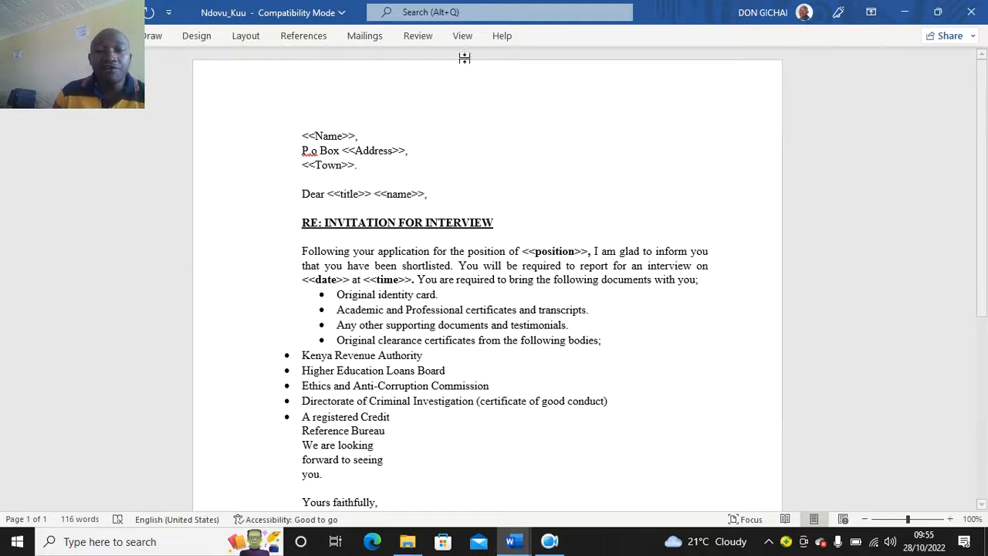
{"action": "left_click", "coordinate": [971, 15]}
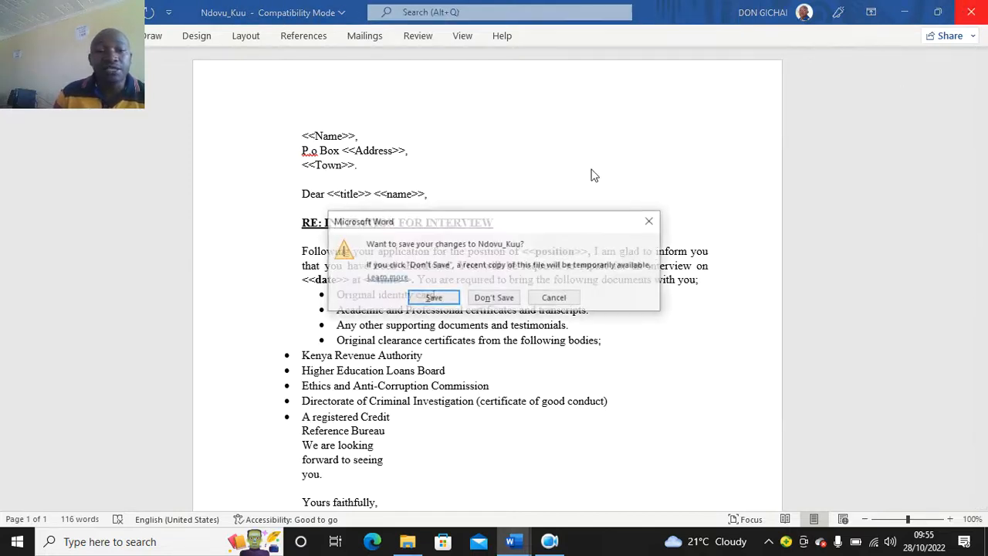
{"action": "left_click", "coordinate": [437, 297]}
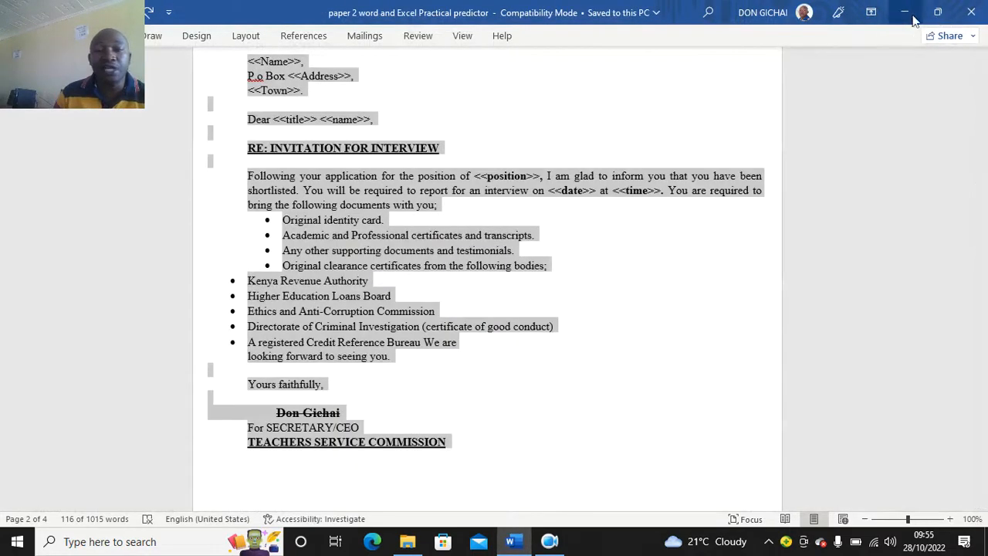
Step: Copy the mission text "To professionalize the teaching service for quality education and development" from question b) of the exam paper
{"action": "left_click", "coordinate": [374, 355]}
{"action": "scroll", "coordinate": [361, 343], "scroll_direction": "down", "scroll_amount": 3}
{"action": "scroll", "coordinate": [361, 343], "scroll_direction": "down", "scroll_amount": 10}
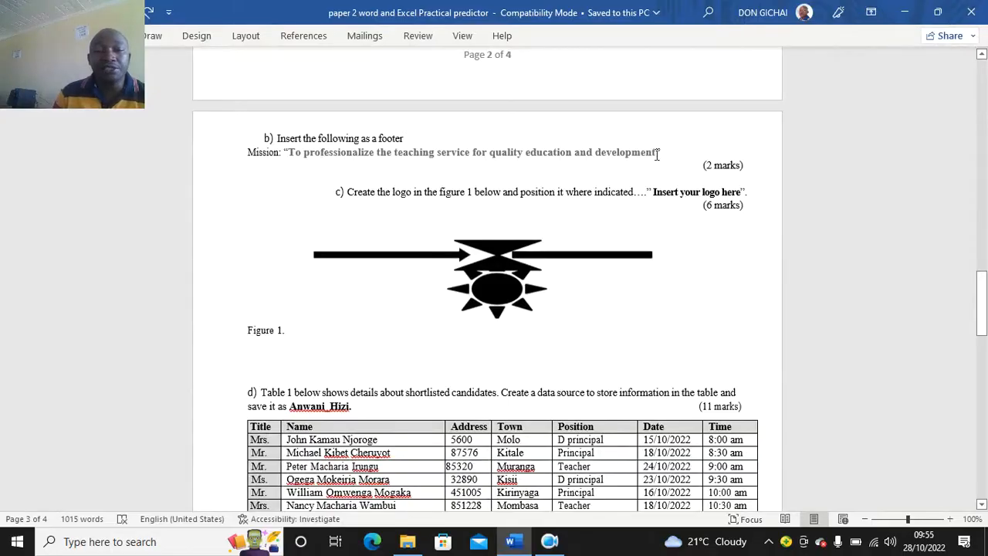
{"action": "left_click", "coordinate": [281, 153], "text": "shift"}
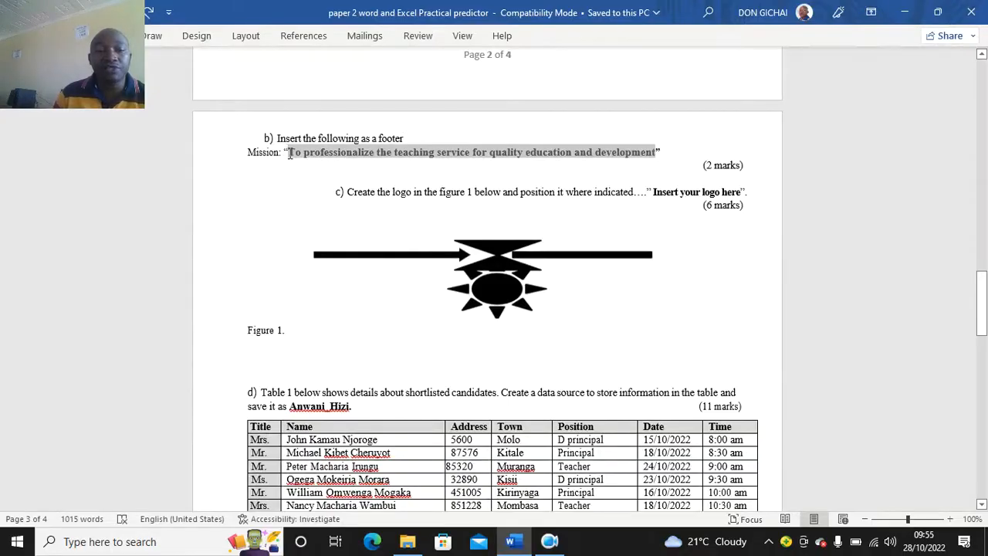
{"action": "key", "text": "ctrl+c"}
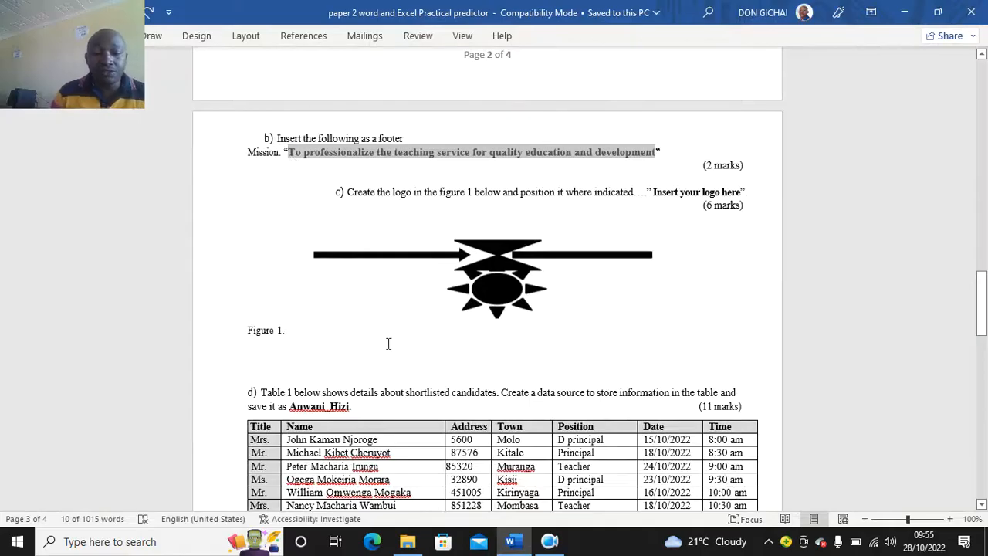
Step: Reopen Ndovu_Kuu, paste the copied mission text into the page footer and return to the letter body
{"action": "left_click", "coordinate": [407, 541]}
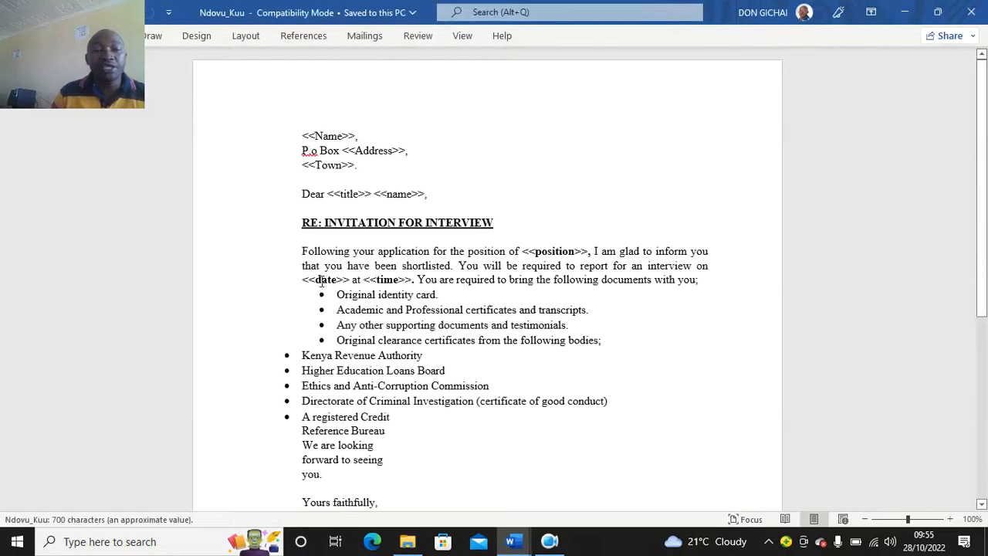
{"action": "scroll", "coordinate": [321, 281], "scroll_direction": "down", "scroll_amount": 8}
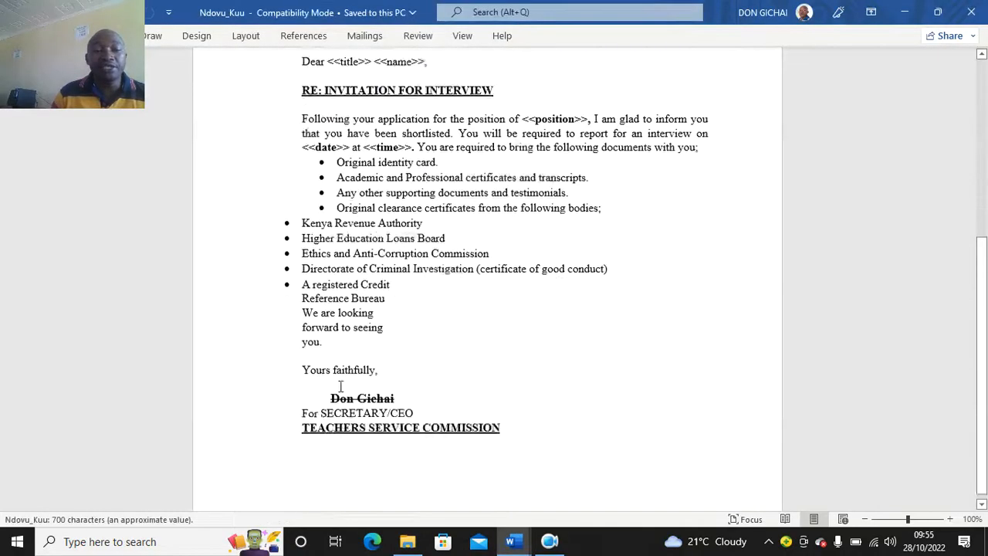
{"action": "double_click", "coordinate": [336, 484]}
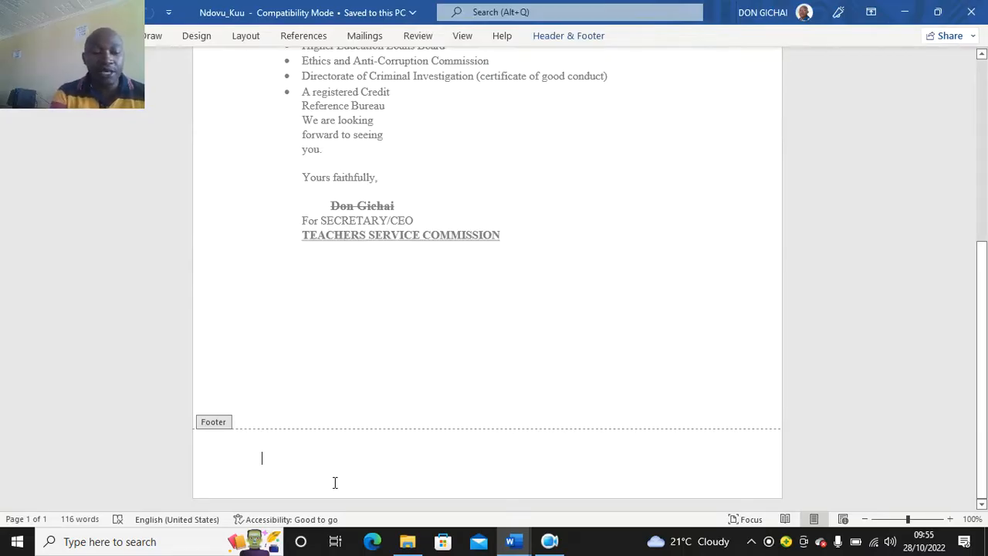
{"action": "key", "text": "ctrl+v"}
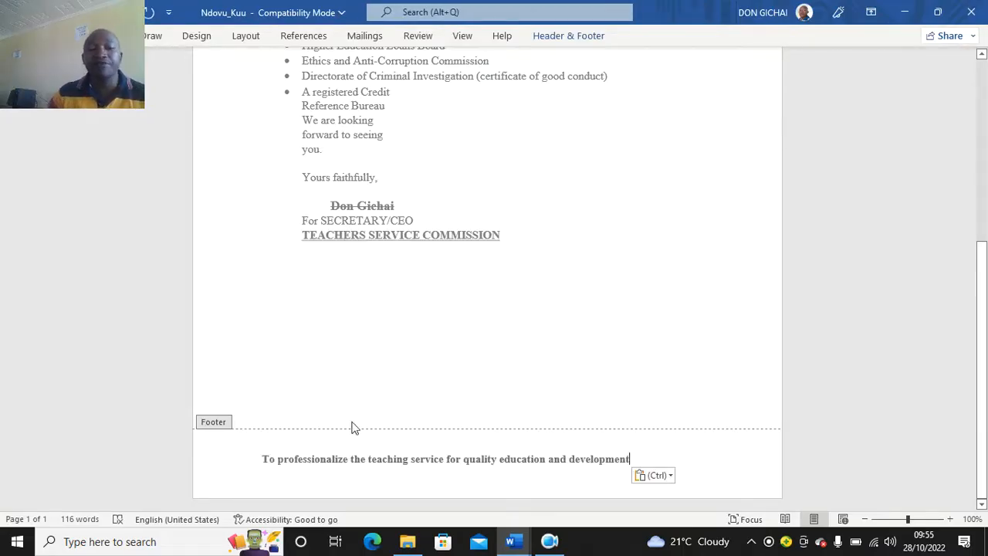
{"action": "double_click", "coordinate": [530, 257]}
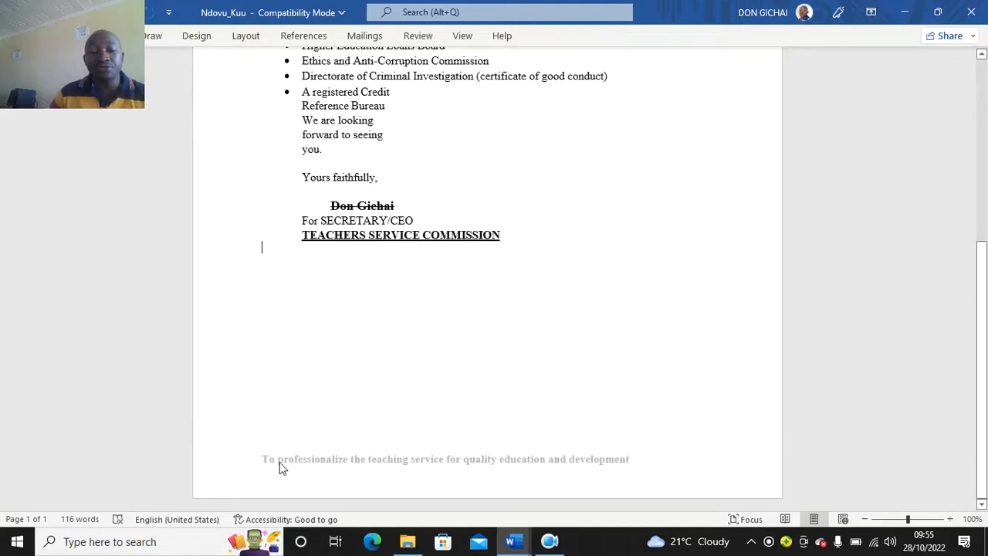
{"action": "scroll", "coordinate": [637, 332], "scroll_direction": "up", "scroll_amount": 8}
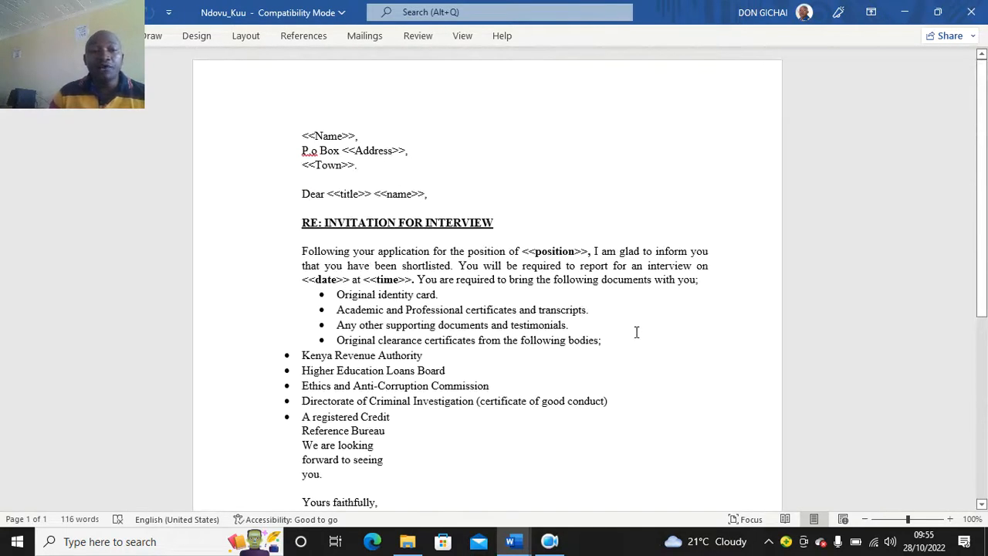
Step: Attach the existing list Anwani_Hizi from the 090 folder on the Desktop as the recipient data source of the Ndovu_Kuu letter
{"action": "left_click", "coordinate": [362, 37]}
{"action": "left_click_drag", "start_coordinate": [251, 12], "coordinate": [334, 102]}
{"action": "left_click", "coordinate": [484, 157]}
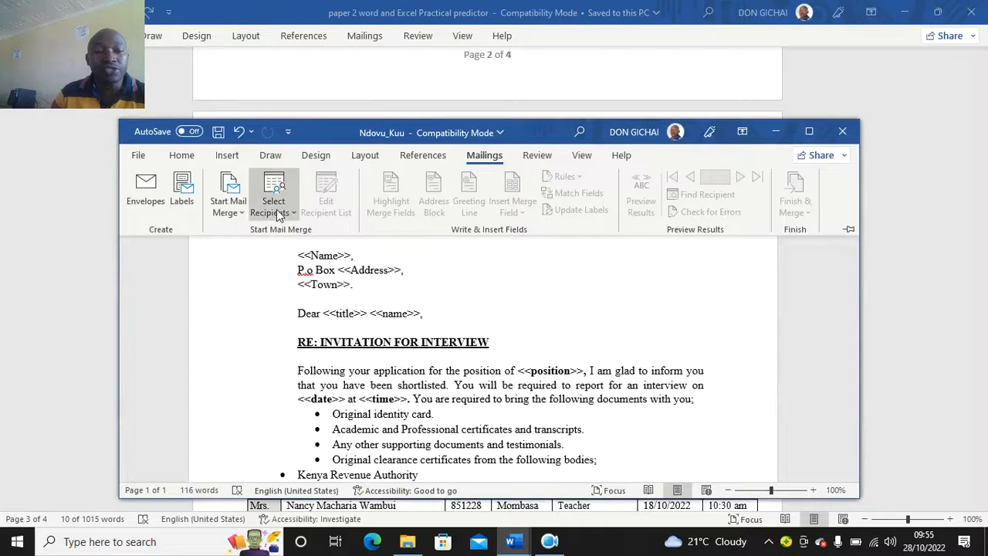
{"action": "left_click", "coordinate": [276, 213]}
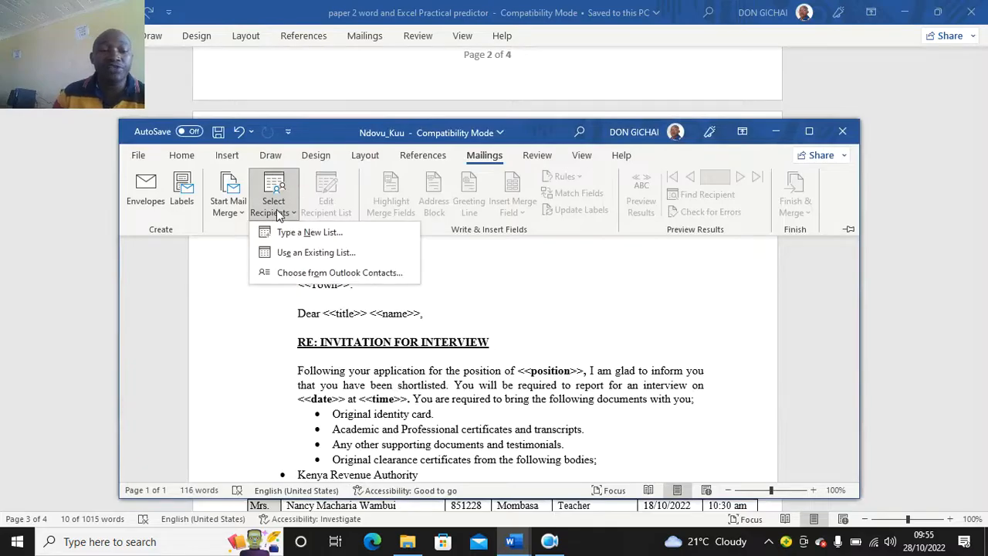
{"action": "left_click", "coordinate": [301, 253]}
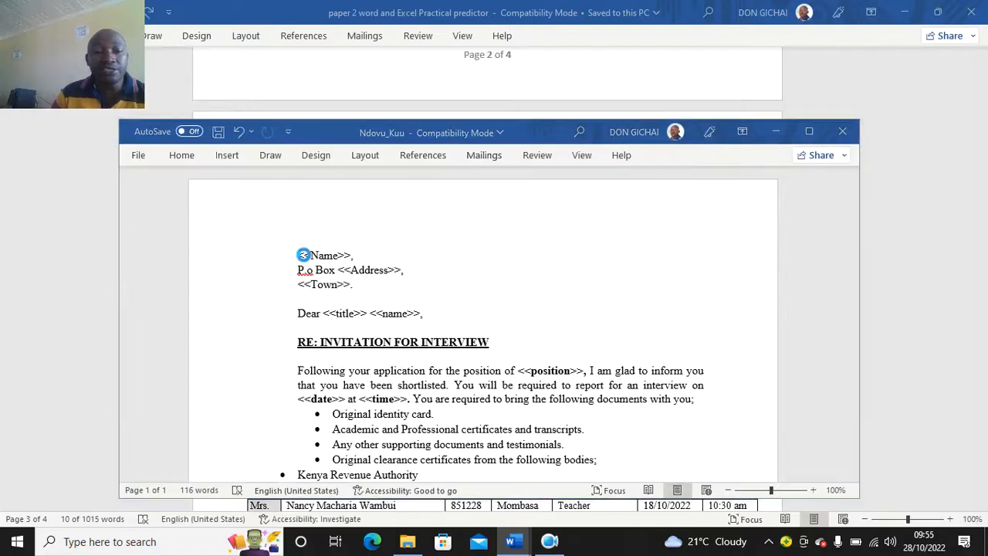
{"action": "left_click", "coordinate": [195, 270]}
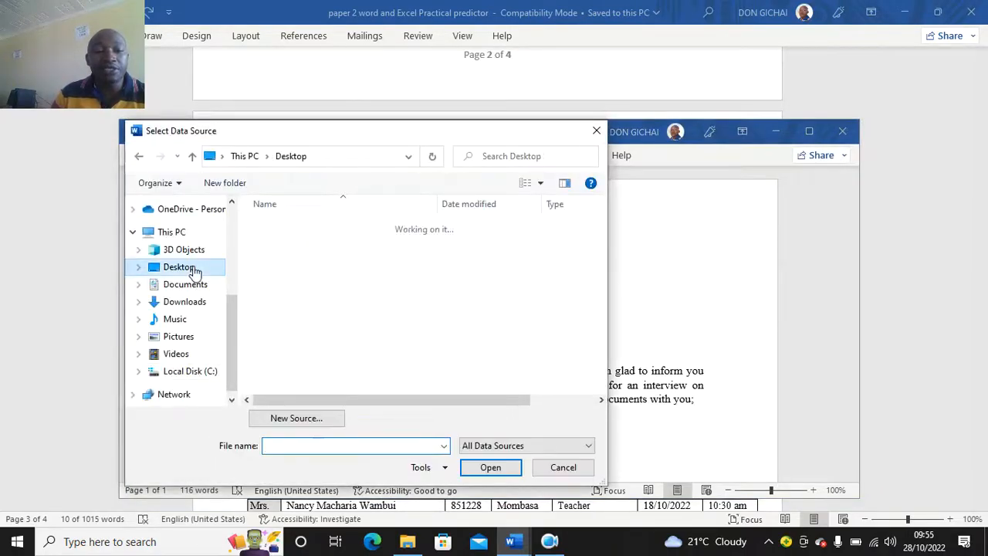
{"action": "double_click", "coordinate": [276, 240]}
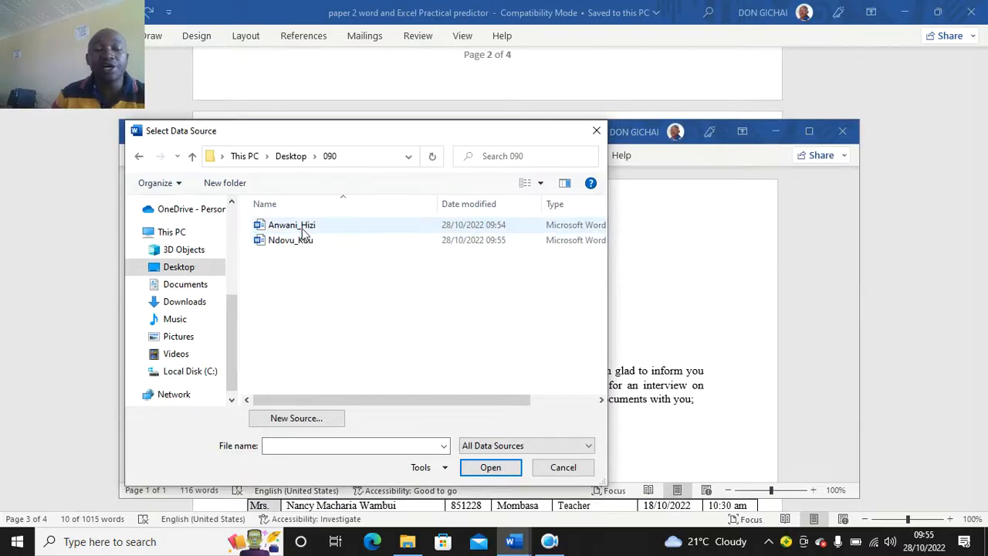
{"action": "double_click", "coordinate": [292, 240]}
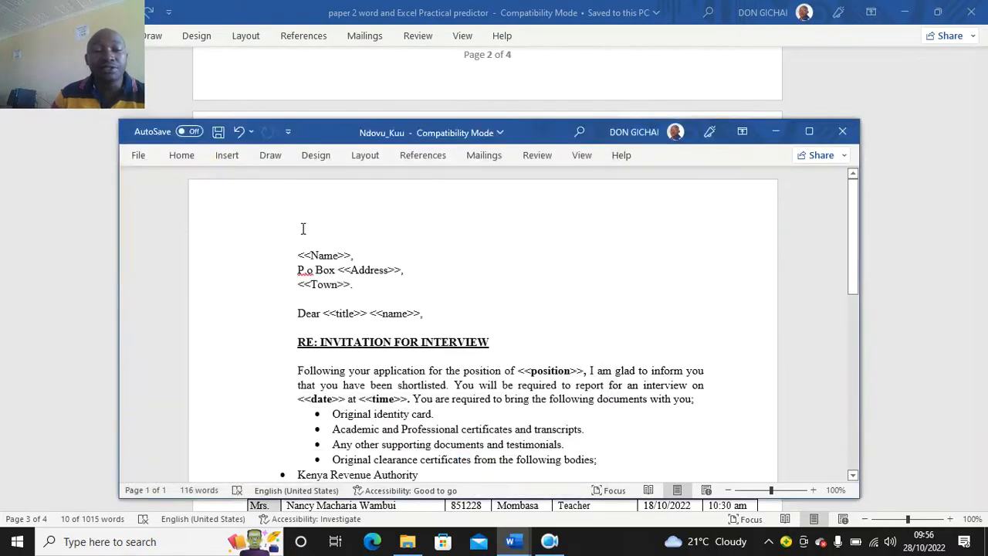
{"action": "left_click_drag", "start_coordinate": [390, 137], "coordinate": [438, 35]}
{"action": "double_click", "coordinate": [544, 400]}
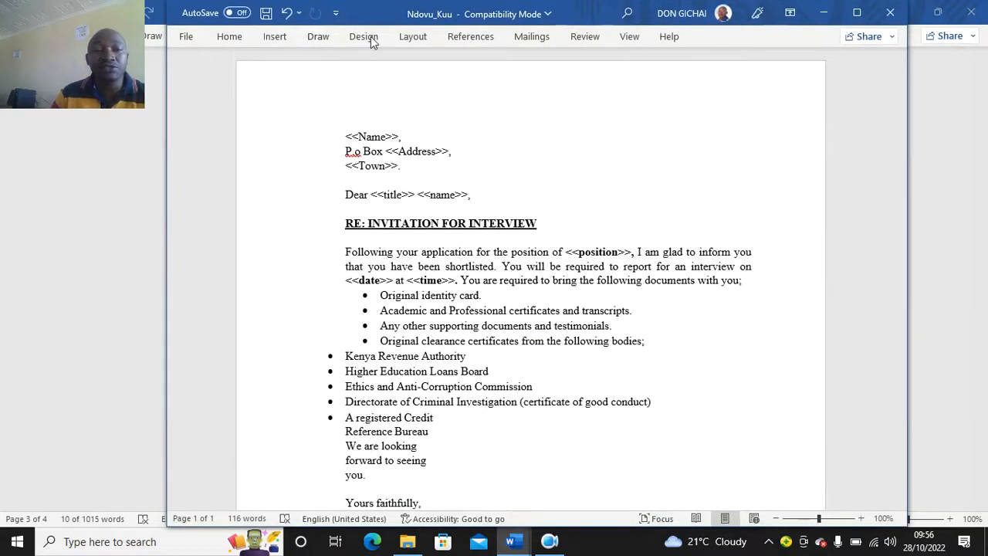
Step: Replace the <<Name>> line at the head of the letter with the Name merge field, keeping the P.o Box line on its own line
{"action": "left_click", "coordinate": [514, 44]}
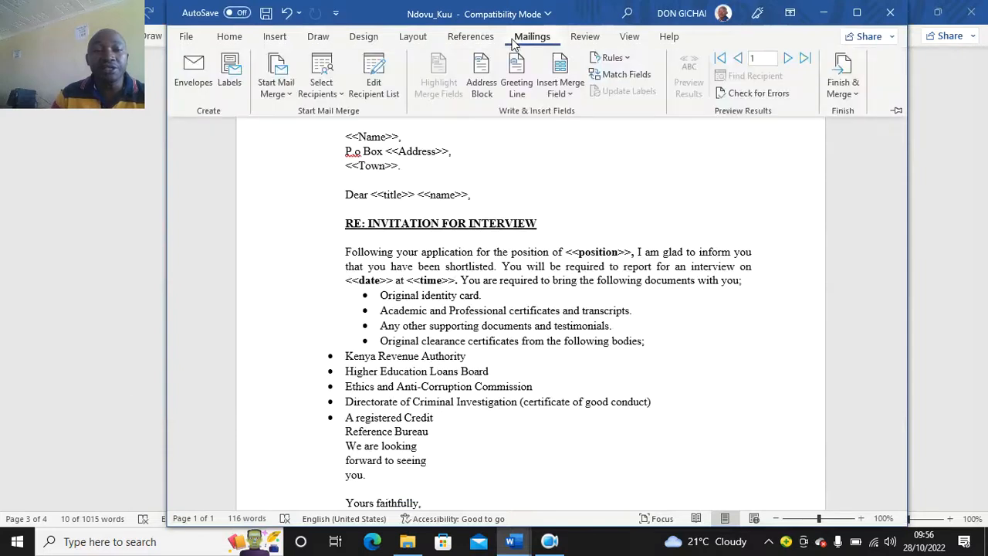
{"action": "left_click", "coordinate": [406, 137]}
{"action": "left_click", "coordinate": [315, 136]}
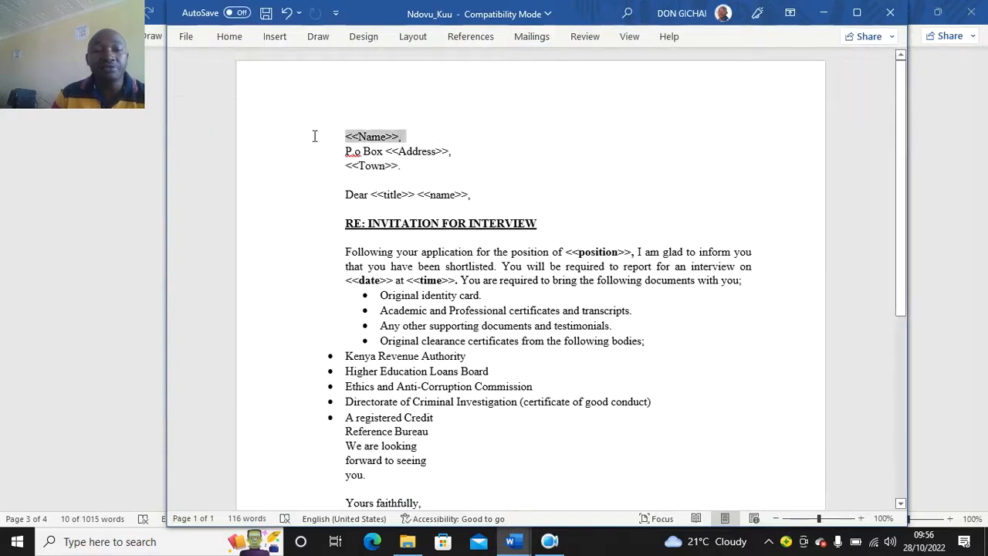
{"action": "left_click", "coordinate": [527, 42]}
{"action": "left_click", "coordinate": [561, 88]}
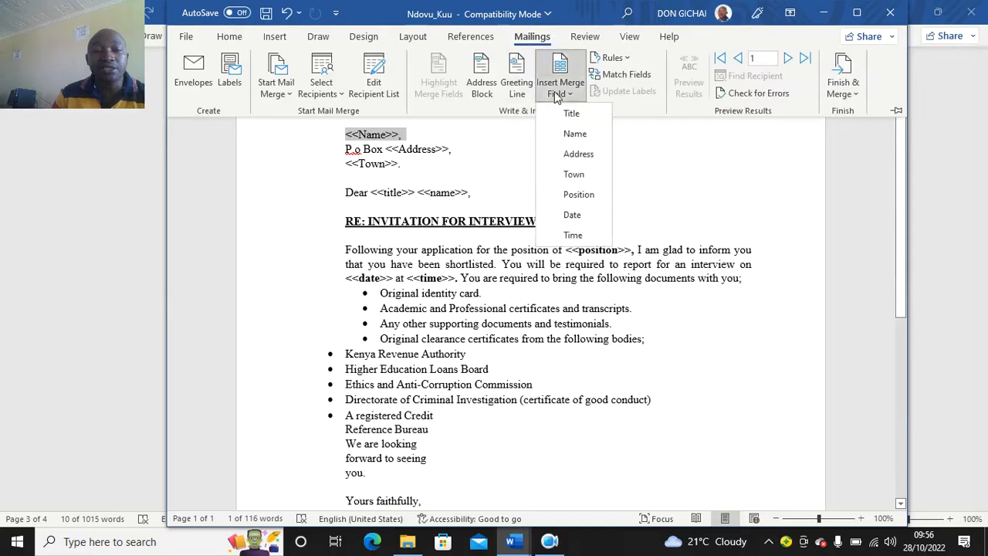
{"action": "left_click", "coordinate": [575, 134]}
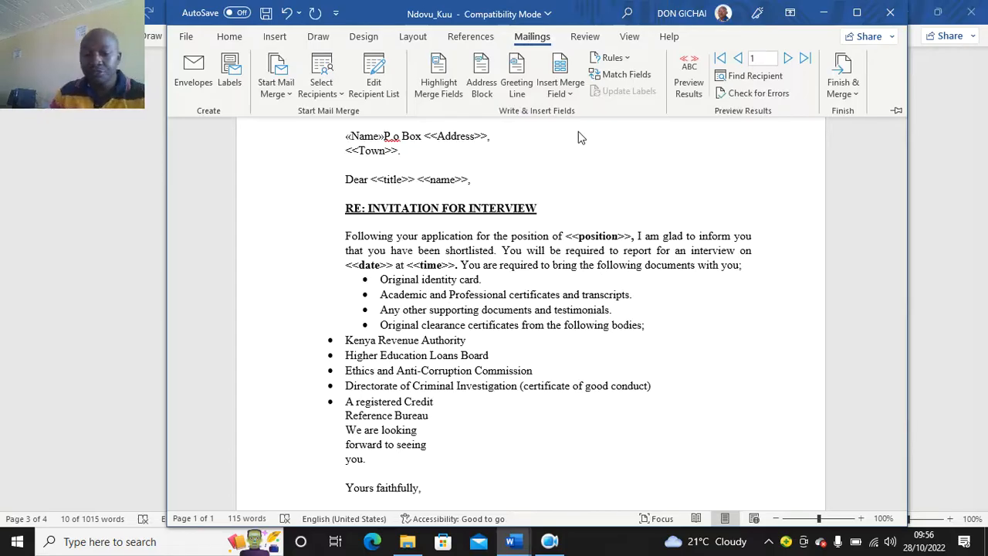
{"action": "left_click", "coordinate": [382, 138]}
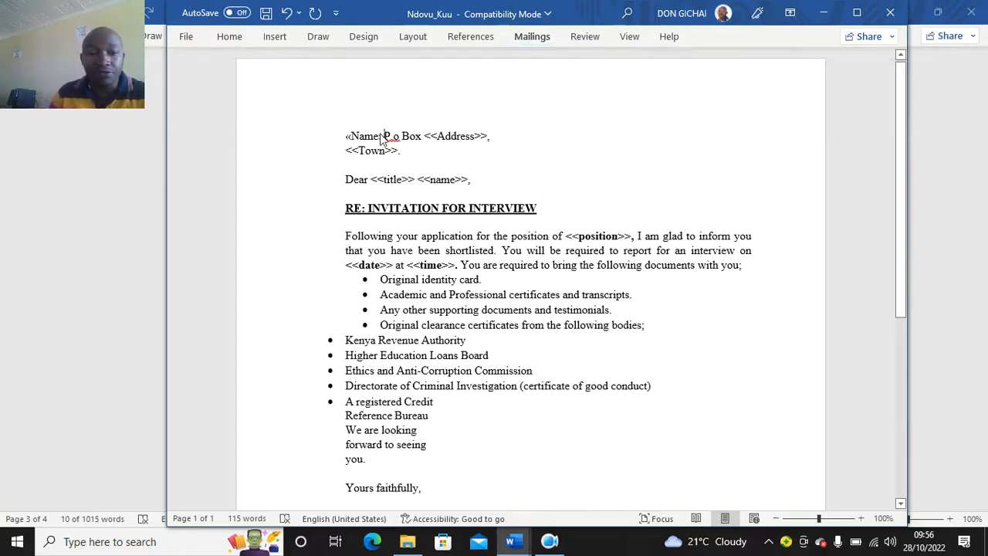
{"action": "key", "text": "Return"}
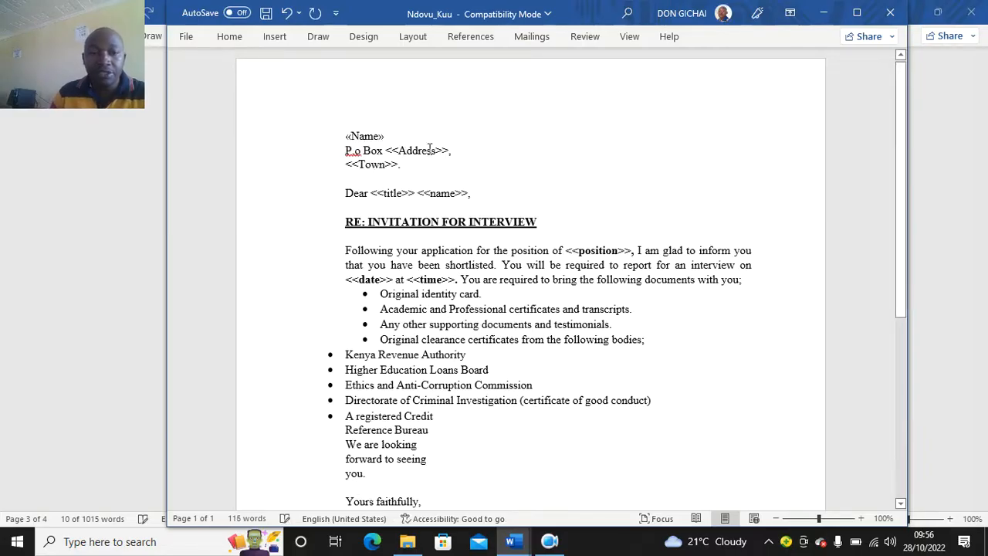
Step: Replace the <<Address>> and <<Town>> placeholders in the address block with the Address and Town merge fields
{"action": "left_click_drag", "start_coordinate": [452, 147], "coordinate": [373, 155]}
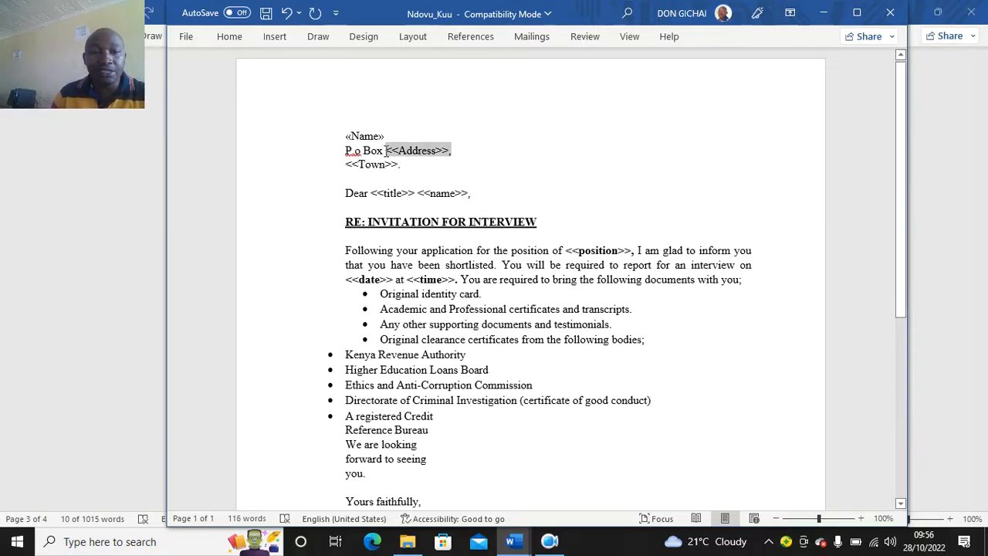
{"action": "left_click", "coordinate": [529, 38]}
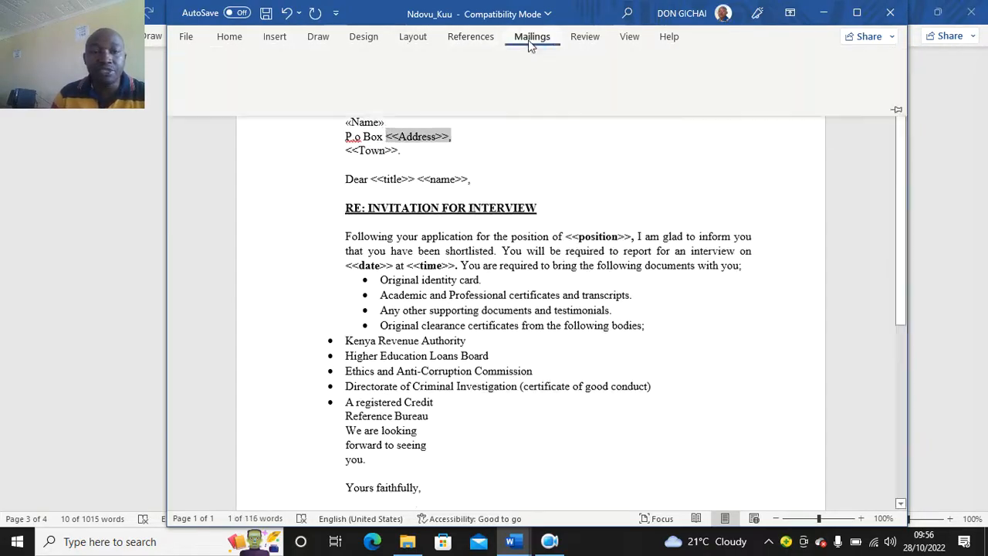
{"action": "left_click", "coordinate": [561, 90]}
{"action": "left_click", "coordinate": [581, 152]}
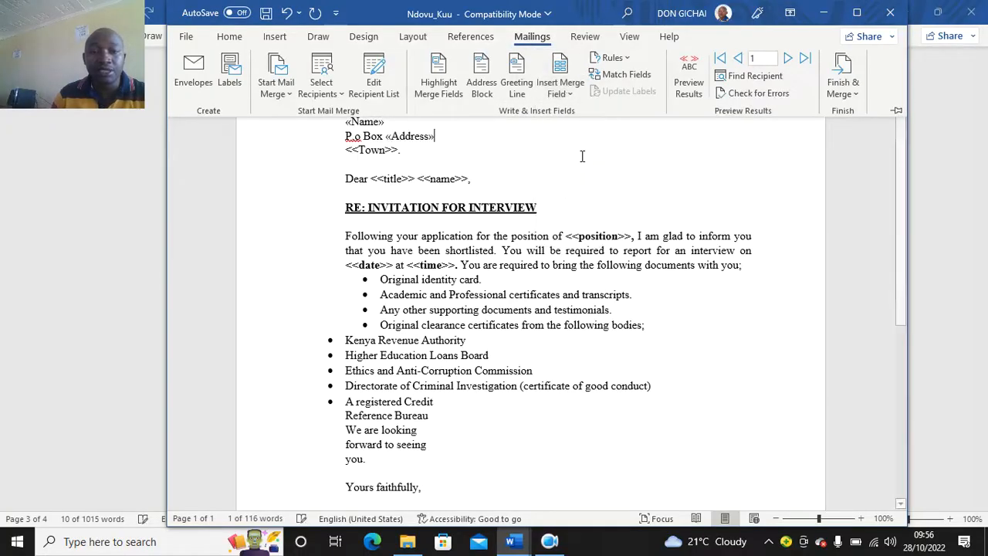
{"action": "left_click_drag", "start_coordinate": [408, 156], "coordinate": [320, 152]}
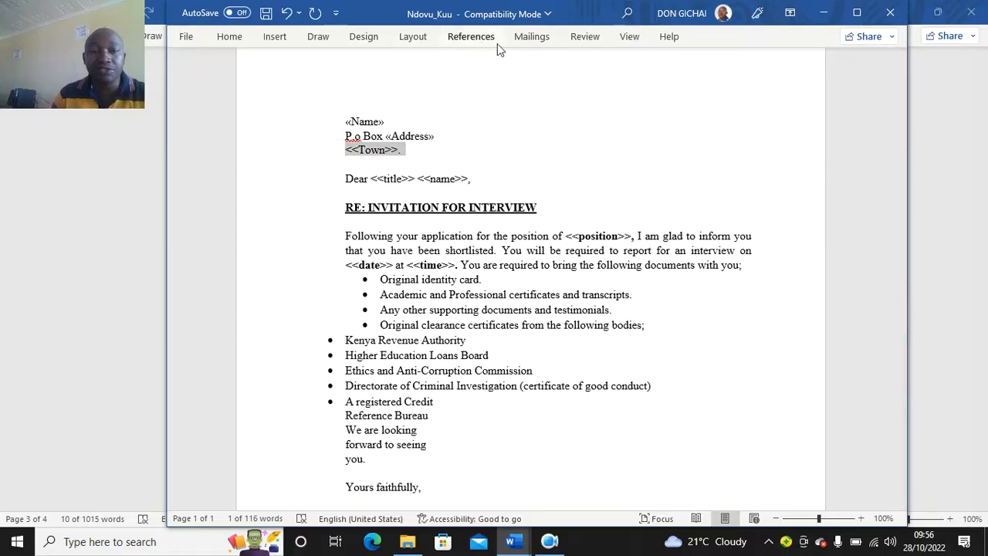
{"action": "left_click", "coordinate": [531, 38]}
{"action": "left_click", "coordinate": [551, 98]}
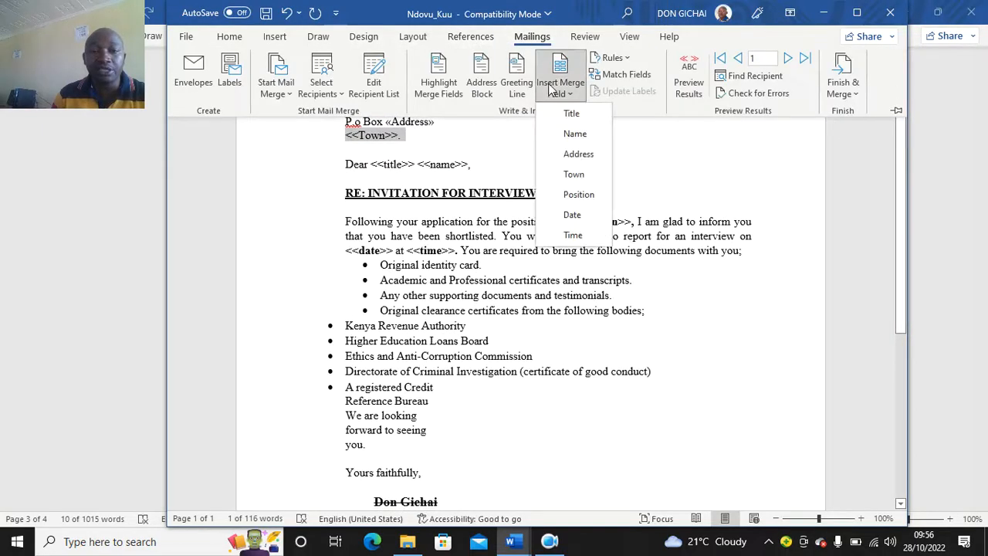
{"action": "left_click", "coordinate": [577, 177]}
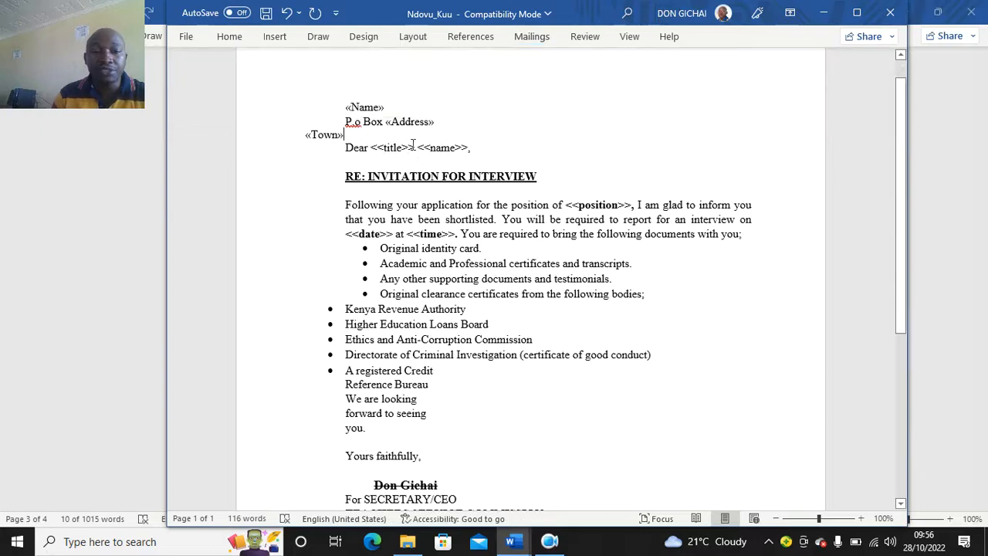
Step: Replace the <<title>> and <<name>> placeholders in the Dear salutation with the Title and Name merge fields, separated by a space
{"action": "left_click_drag", "start_coordinate": [415, 147], "coordinate": [379, 144]}
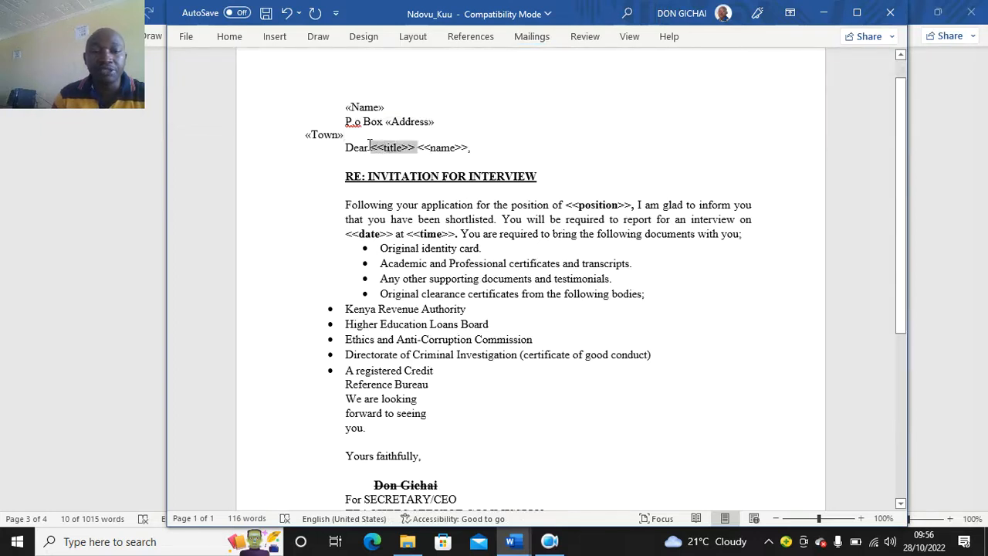
{"action": "left_click", "coordinate": [532, 37]}
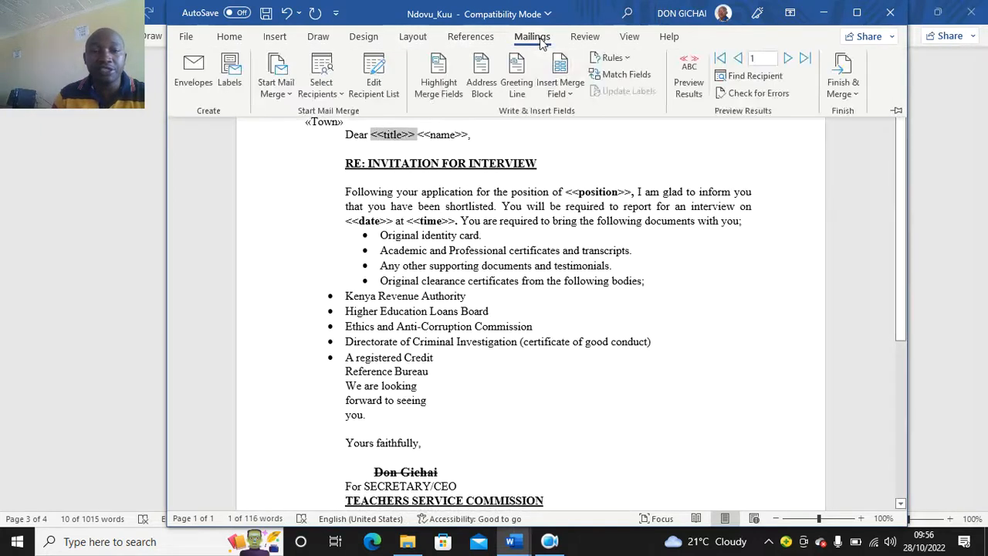
{"action": "left_click", "coordinate": [561, 85]}
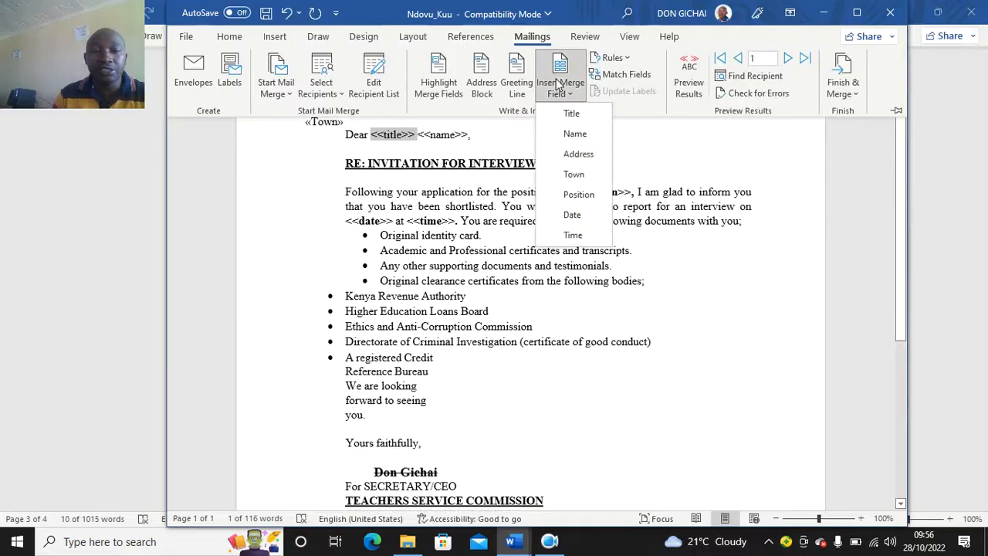
{"action": "left_click", "coordinate": [572, 114]}
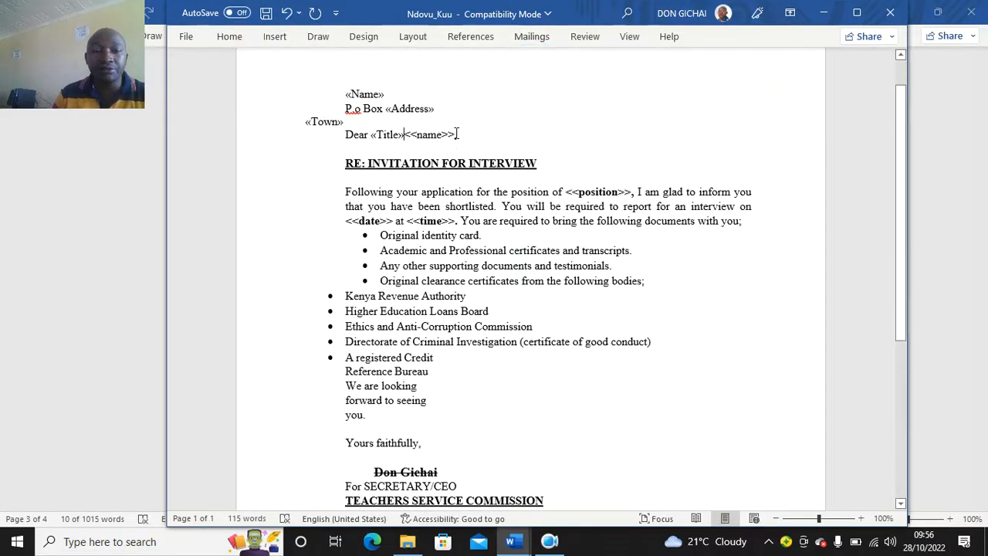
{"action": "left_click_drag", "start_coordinate": [460, 136], "coordinate": [407, 140]}
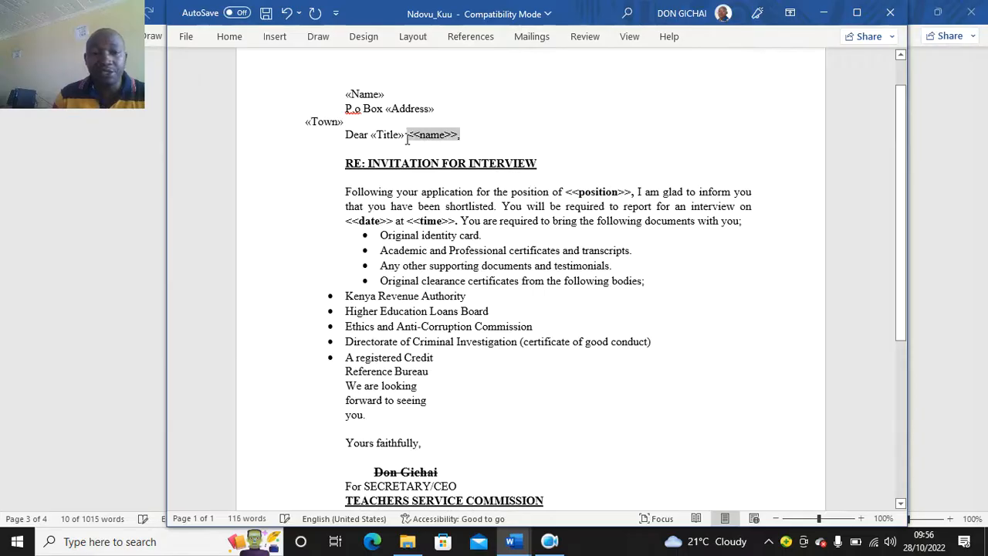
{"action": "left_click", "coordinate": [532, 36]}
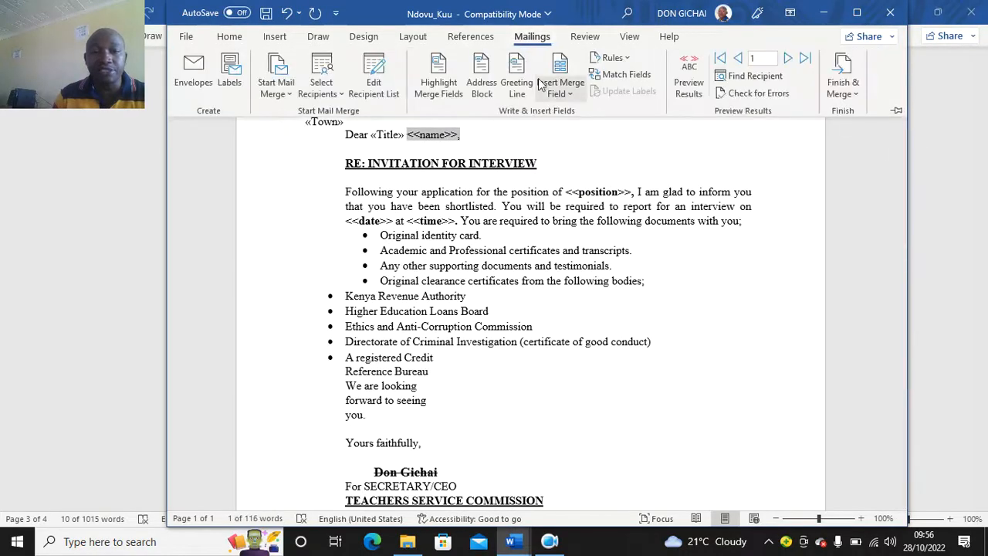
{"action": "left_click", "coordinate": [558, 87]}
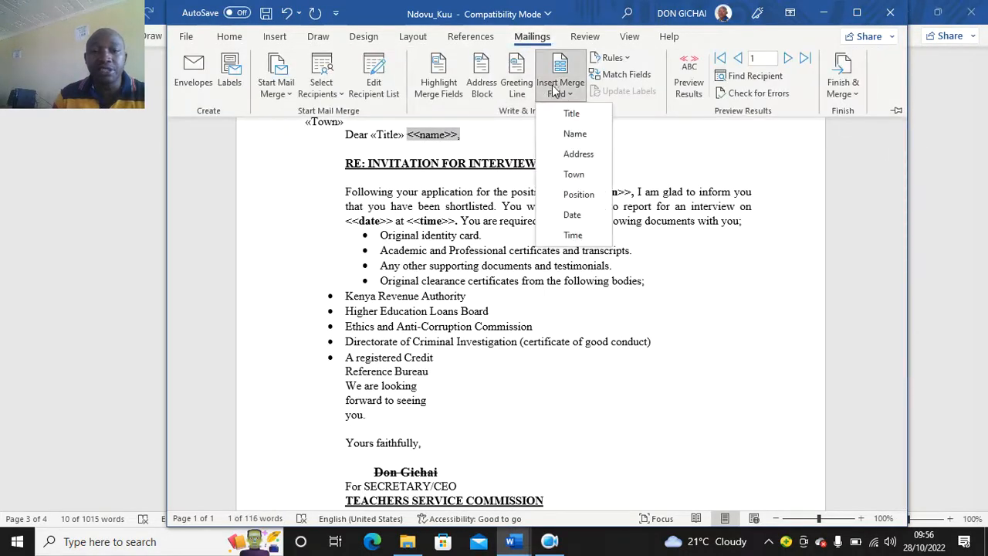
{"action": "left_click", "coordinate": [586, 137]}
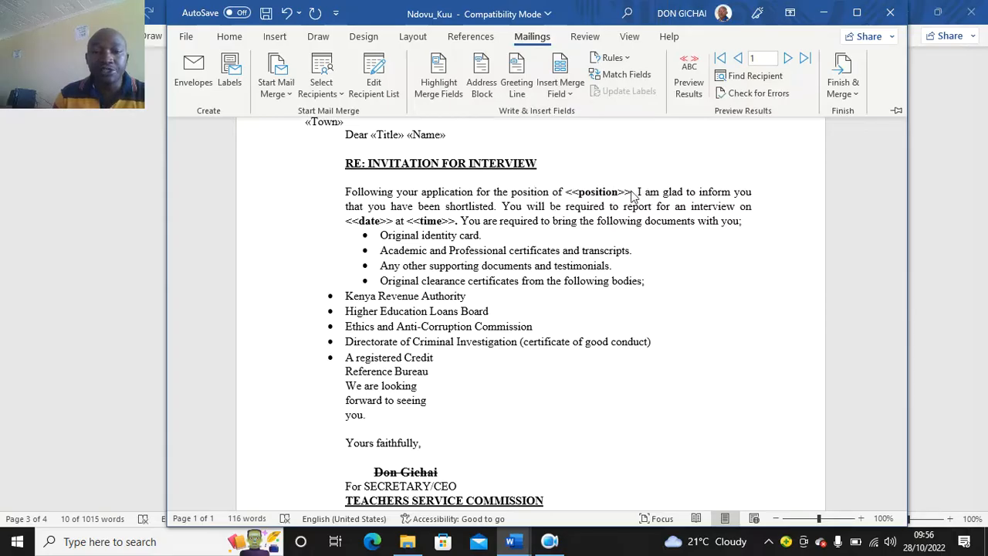
Step: Replace the bold <<position>> and <<time>> placeholders in the opening paragraph with the Position and Time merge fields
{"action": "left_click_drag", "start_coordinate": [633, 191], "coordinate": [566, 192]}
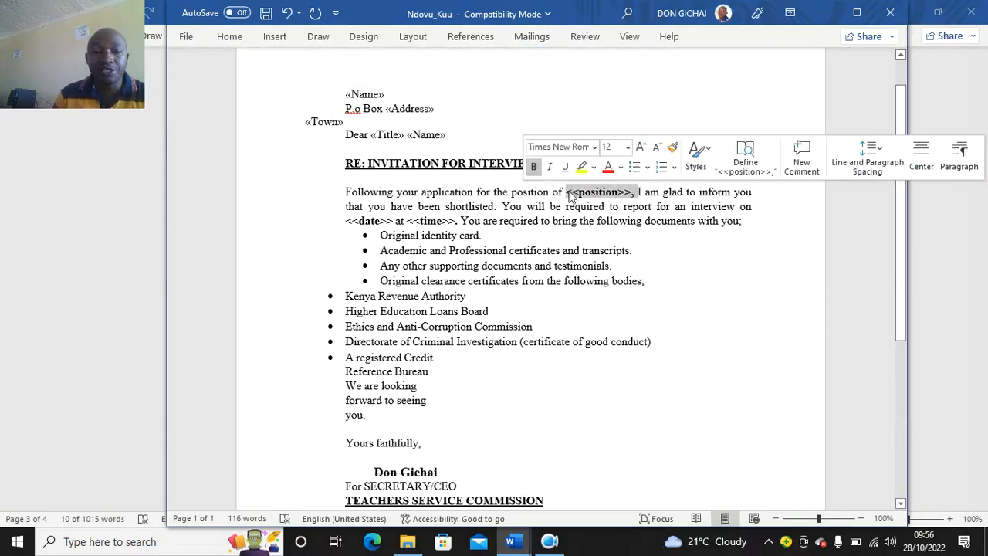
{"action": "left_click", "coordinate": [539, 42]}
{"action": "left_click", "coordinate": [560, 85]}
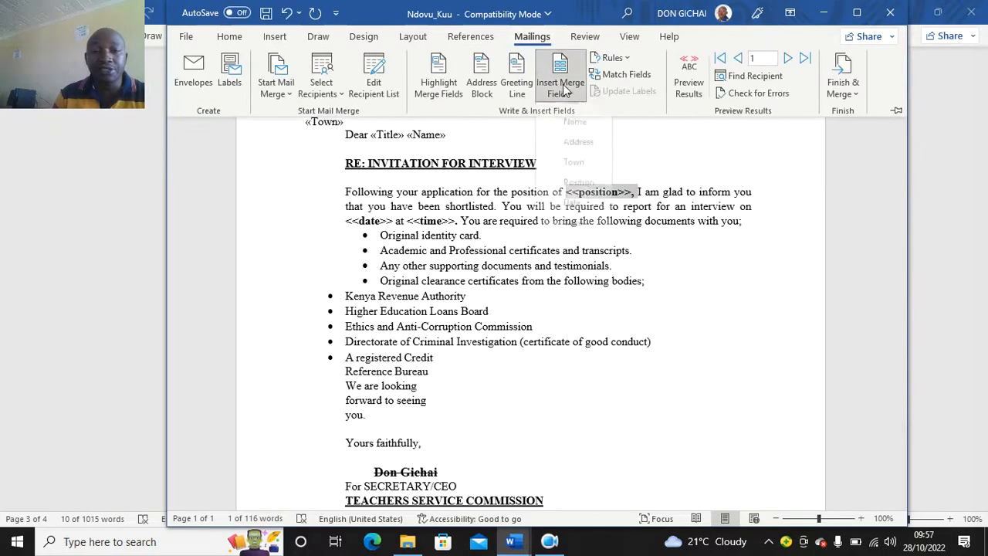
{"action": "left_click", "coordinate": [598, 200]}
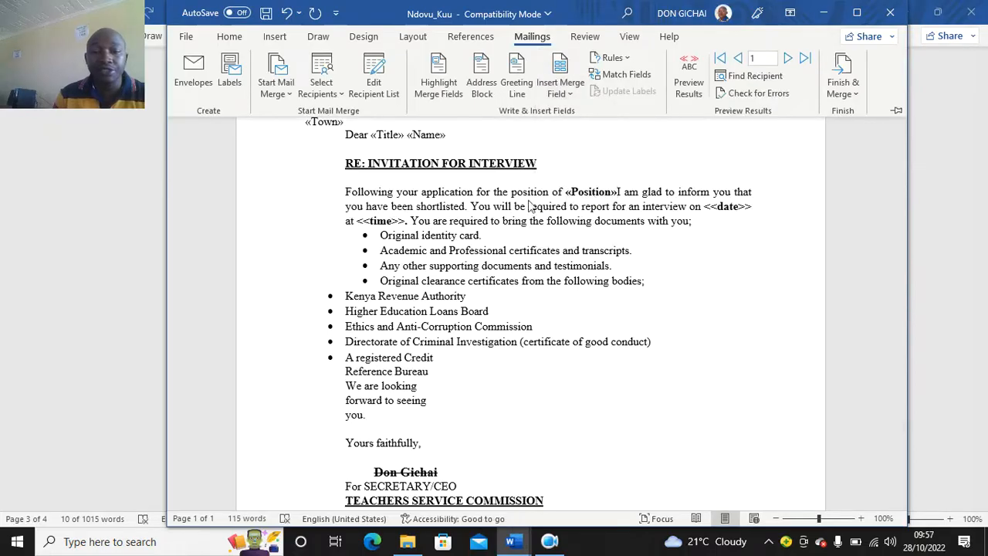
{"action": "left_click_drag", "start_coordinate": [407, 220], "coordinate": [357, 221]}
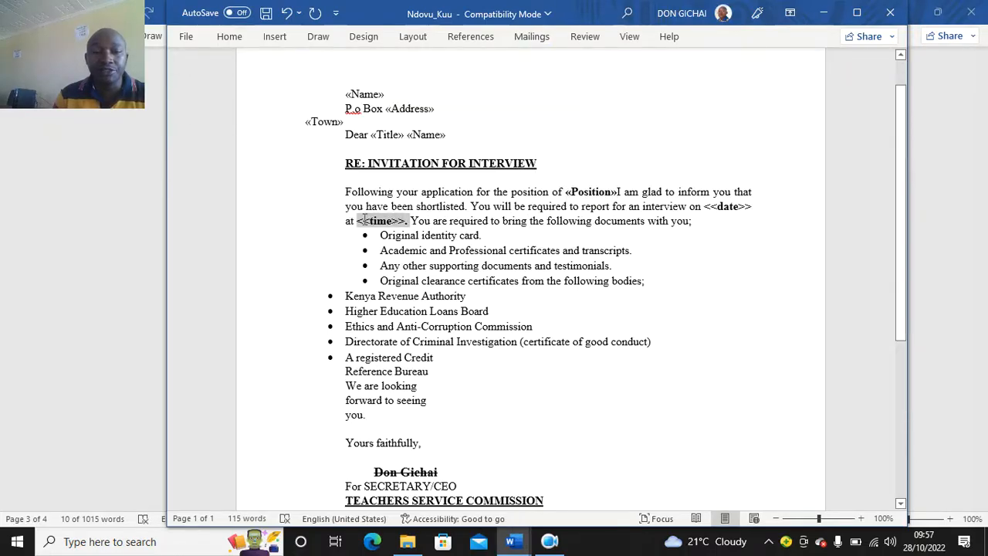
{"action": "left_click", "coordinate": [521, 40]}
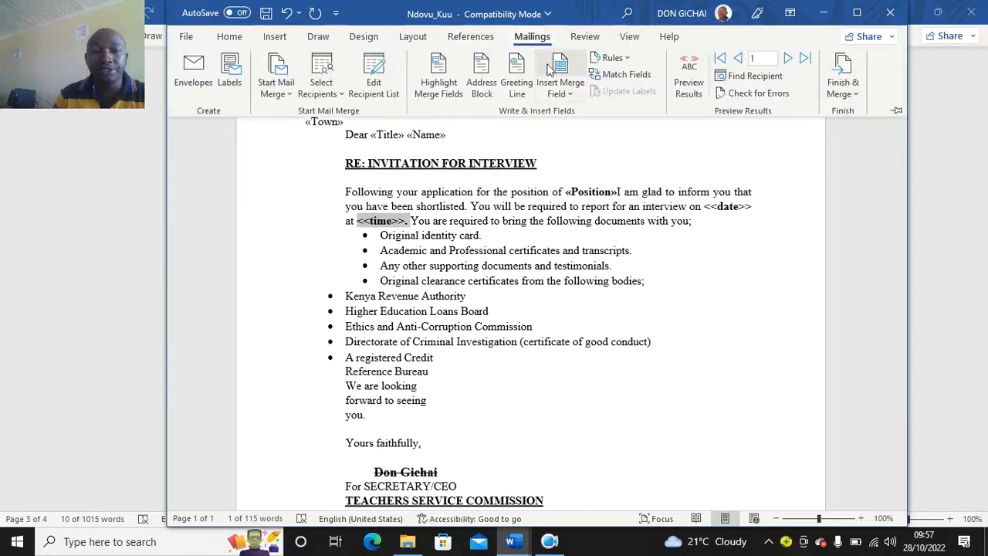
{"action": "left_click", "coordinate": [559, 88]}
{"action": "left_click", "coordinate": [573, 235]}
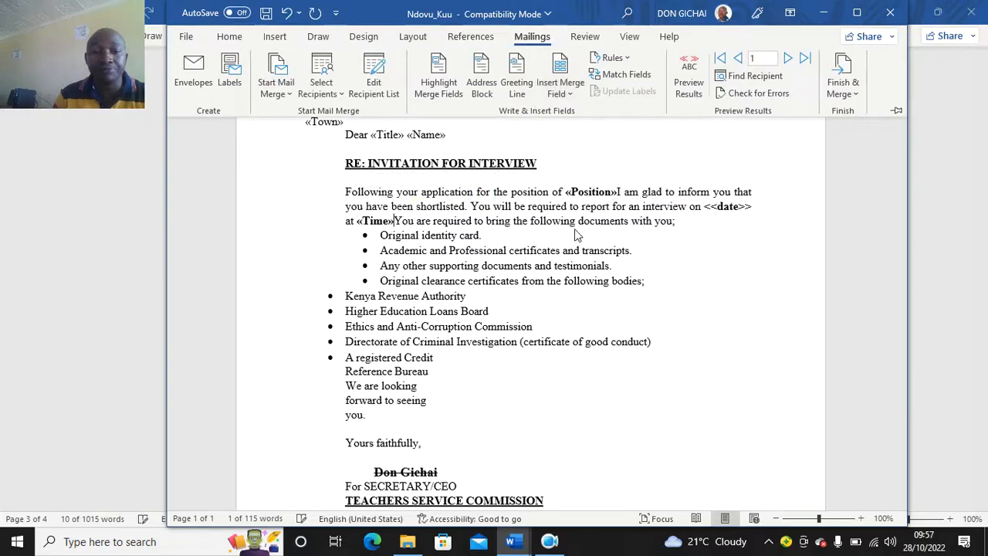
Step: Replace the bold <<date>> placeholder after "interview on" in the opening paragraph with the Time merge field
{"action": "left_click", "coordinate": [745, 207]}
{"action": "left_click_drag", "start_coordinate": [743, 207], "coordinate": [705, 207]}
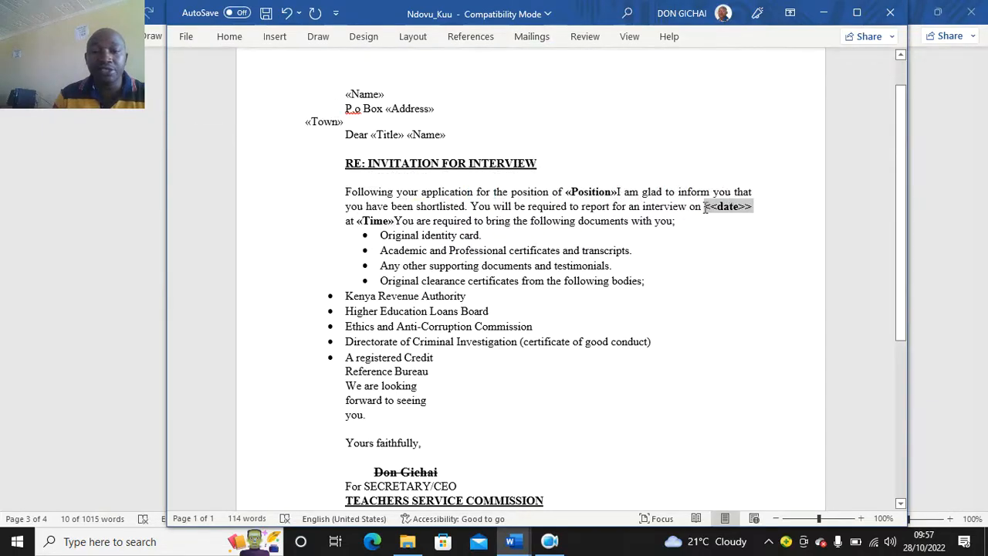
{"action": "left_click", "coordinate": [532, 38]}
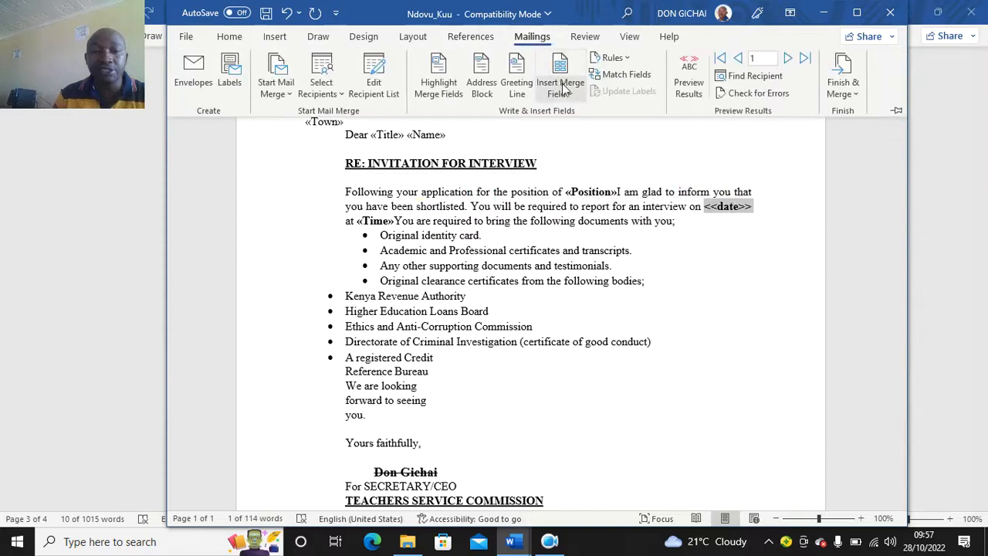
{"action": "left_click", "coordinate": [563, 89]}
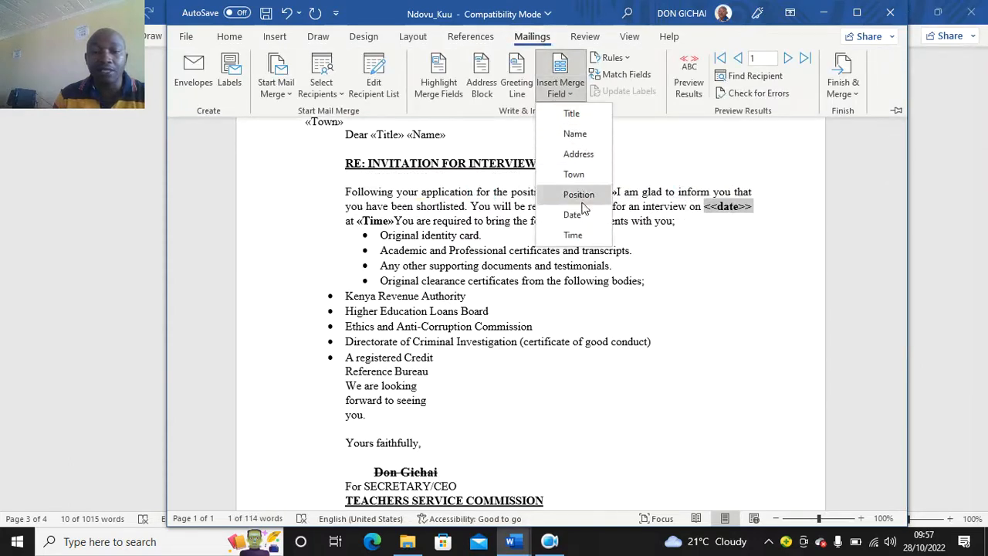
{"action": "left_click", "coordinate": [573, 235]}
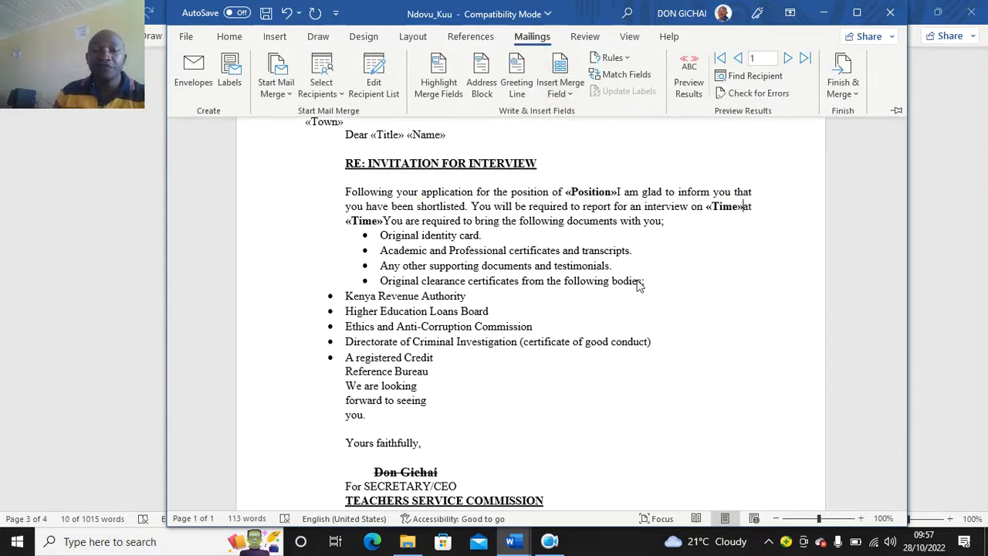
Step: Finish the mail merge by generating individual letters for all records in a new document
{"action": "scroll", "coordinate": [610, 274], "scroll_direction": "up", "scroll_amount": 1}
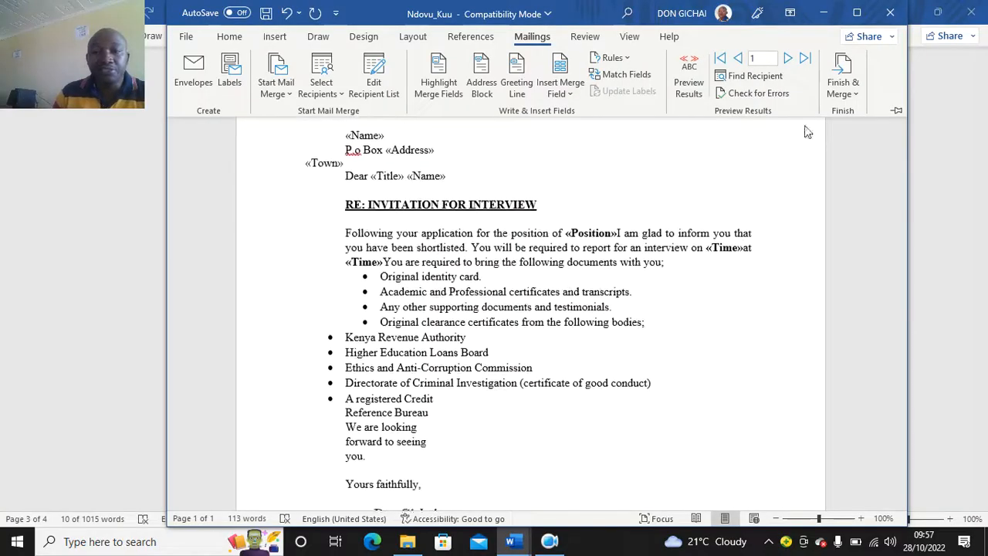
{"action": "left_click", "coordinate": [851, 93]}
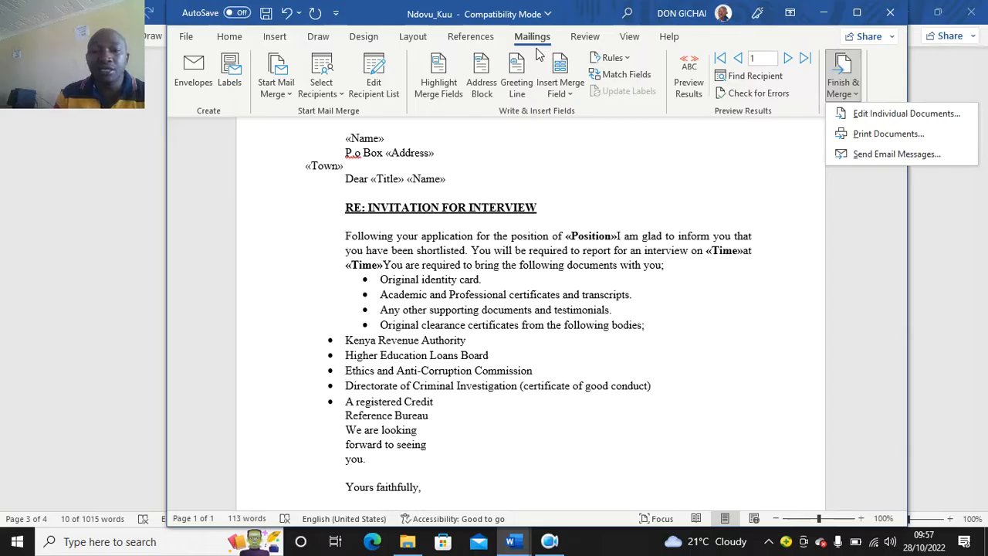
{"action": "left_click", "coordinate": [896, 115]}
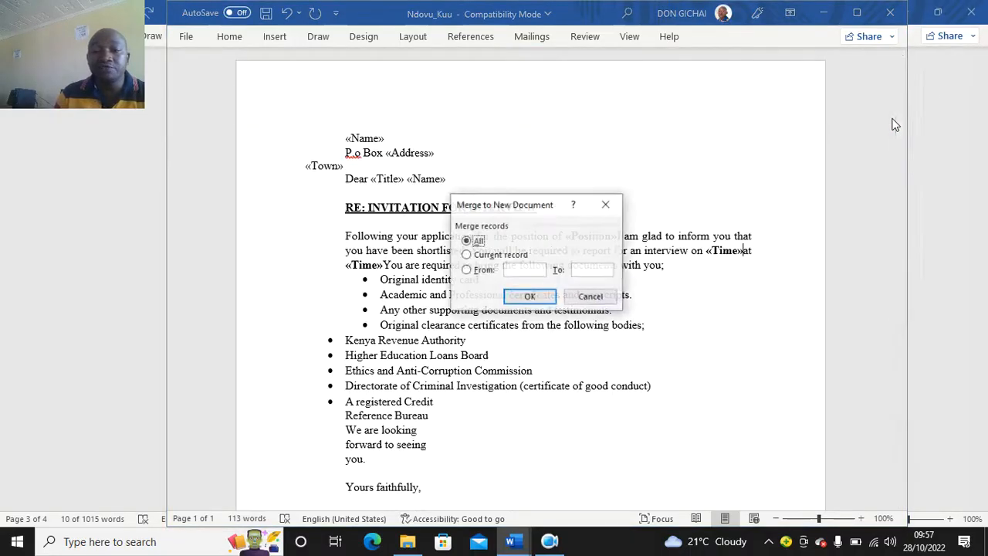
{"action": "left_click", "coordinate": [530, 296]}
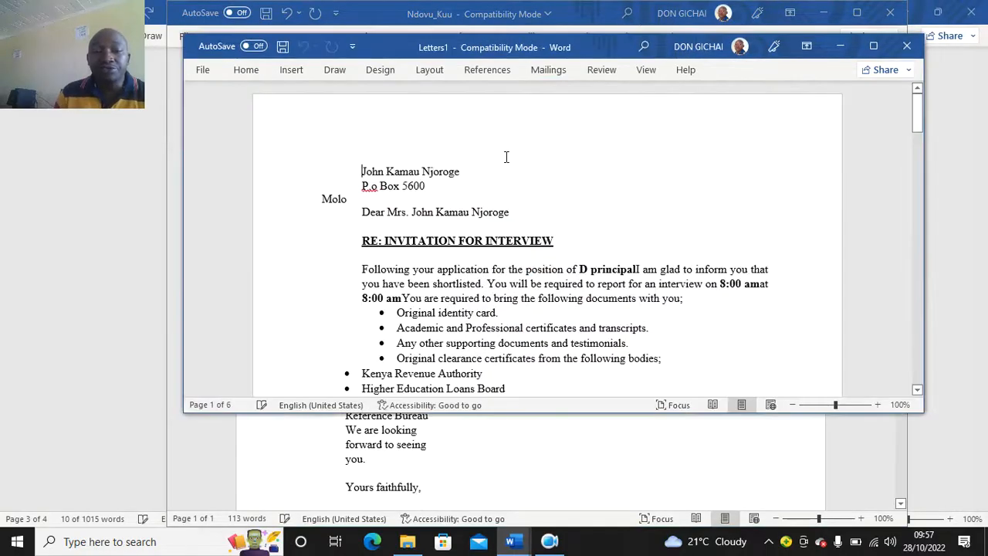
Step: Maximize the merged letters document and look through the individual letters to check their merged details
{"action": "left_click", "coordinate": [907, 46]}
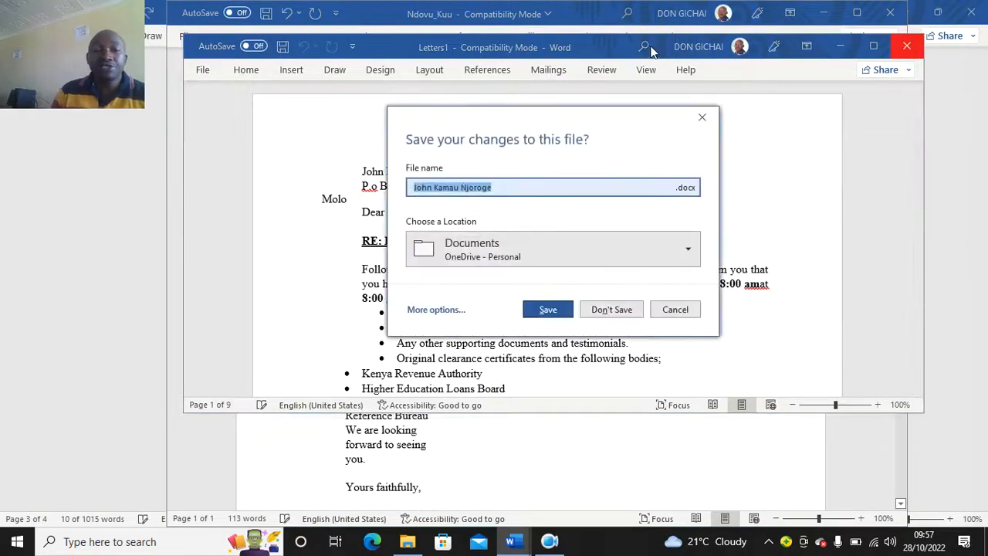
{"action": "left_click", "coordinate": [702, 117]}
{"action": "left_click", "coordinate": [873, 47]}
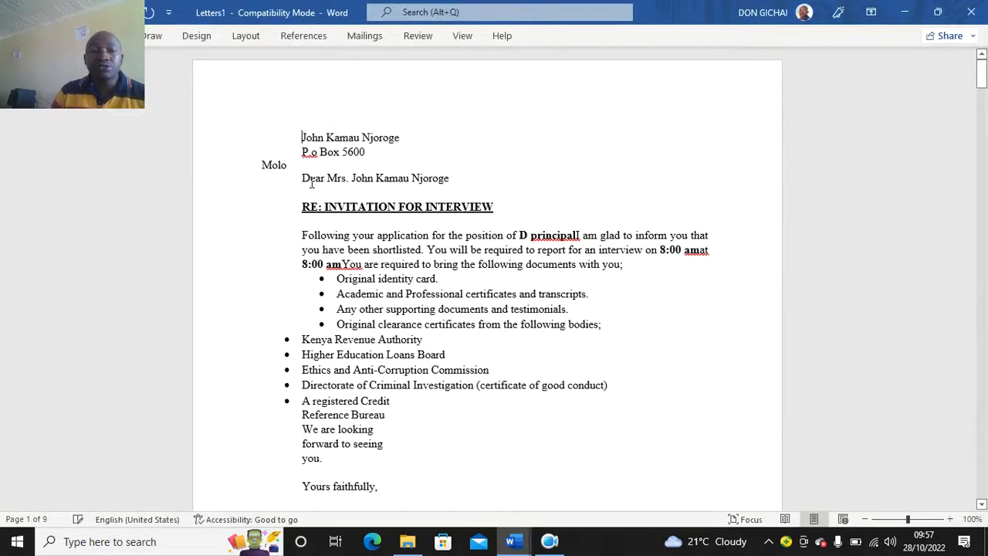
{"action": "scroll", "coordinate": [319, 176], "scroll_direction": "down", "scroll_amount": 10}
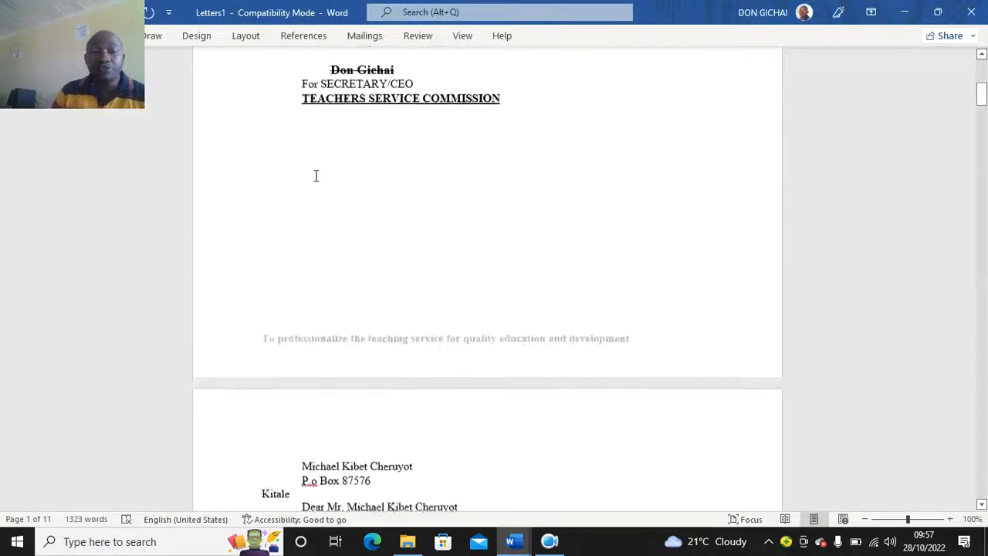
{"action": "scroll", "coordinate": [319, 175], "scroll_direction": "down", "scroll_amount": 3}
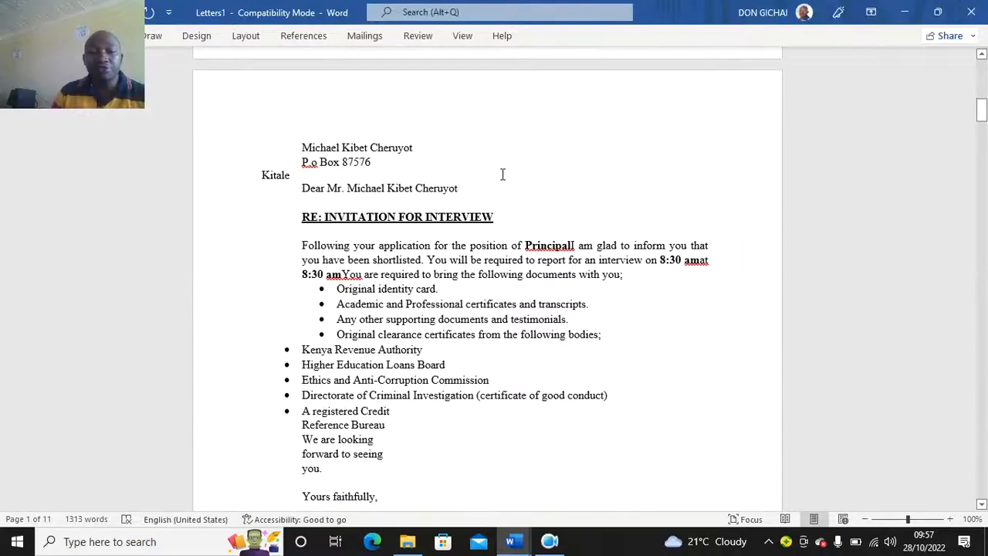
{"action": "scroll", "coordinate": [527, 263], "scroll_direction": "down", "scroll_amount": 20}
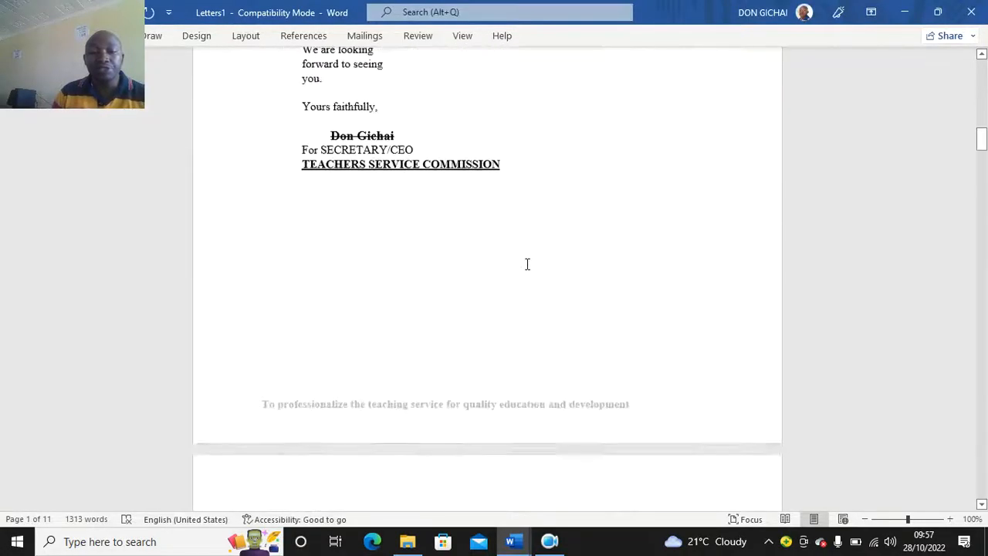
{"action": "scroll", "coordinate": [552, 344], "scroll_direction": "down", "scroll_amount": 12}
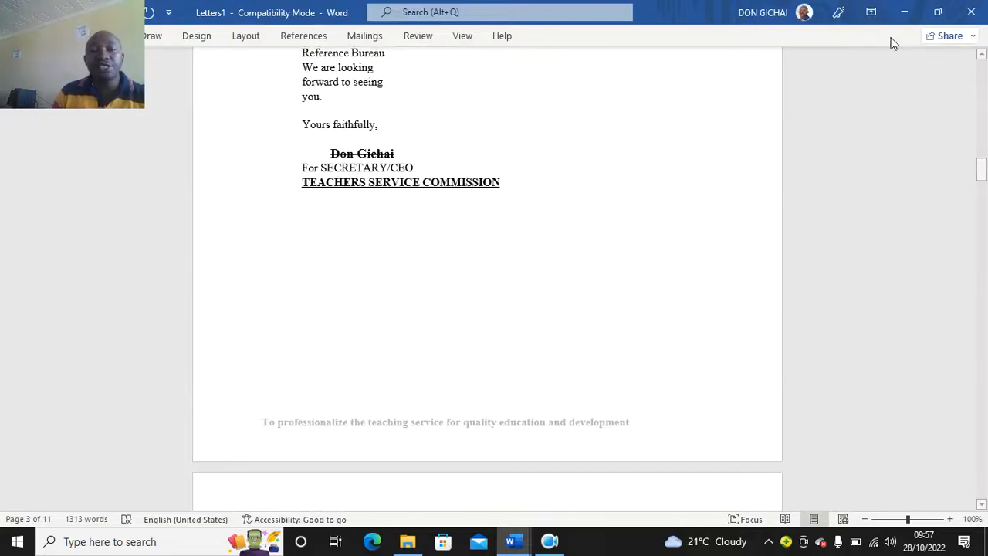
Step: Save the merged letters as "merged documents" in the Desktop folder 090, accept the upgrade to the newest file format, and close them
{"action": "left_click", "coordinate": [971, 12]}
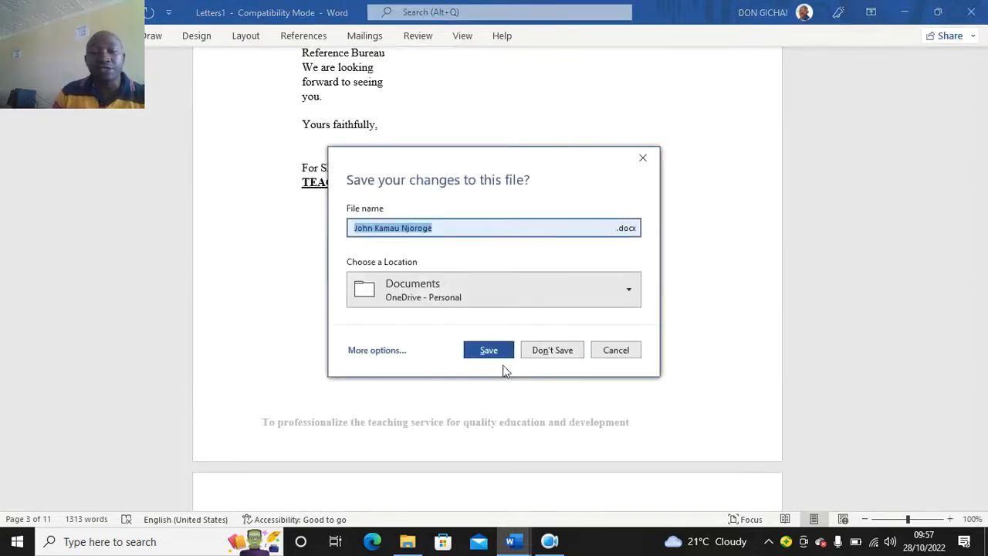
{"action": "left_click", "coordinate": [378, 353]}
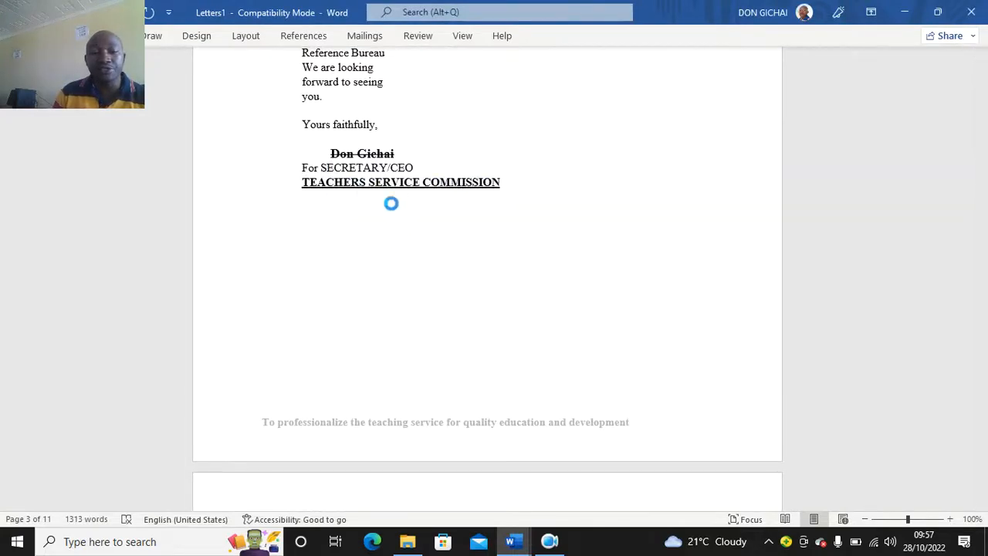
{"action": "left_click_drag", "start_coordinate": [254, 7], "coordinate": [494, 165]}
{"action": "left_click", "coordinate": [291, 258]}
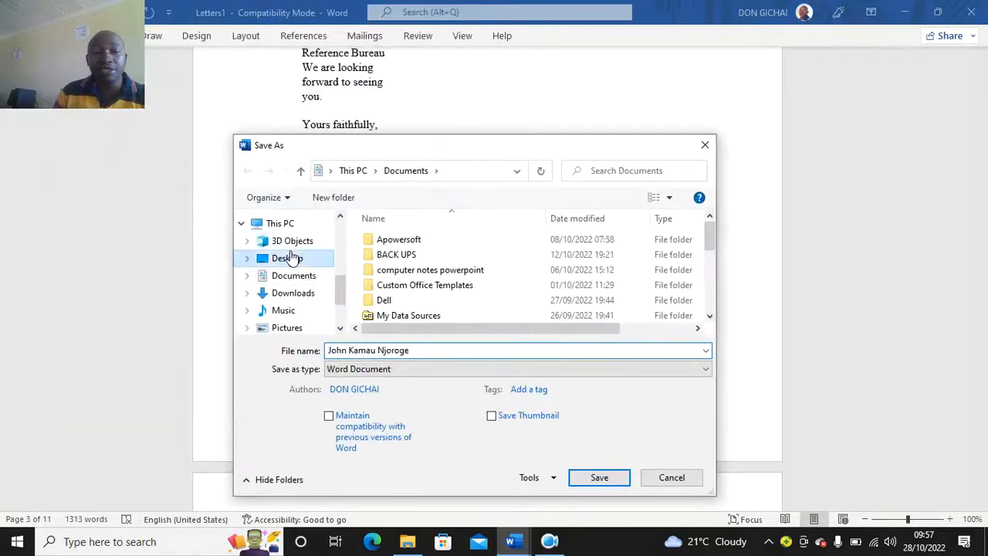
{"action": "double_click", "coordinate": [384, 255]}
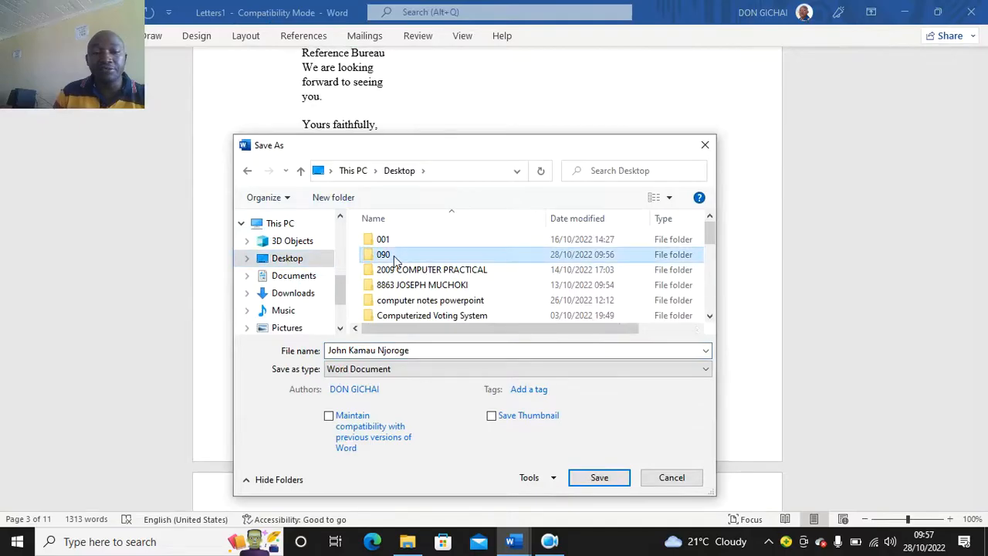
{"action": "left_click", "coordinate": [417, 350]}
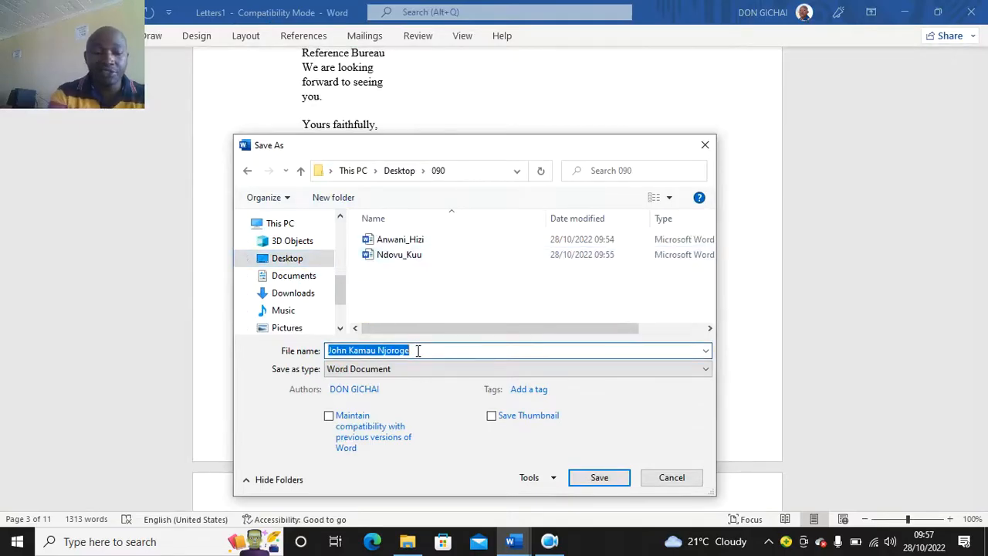
{"action": "type", "text": "merged documents"}
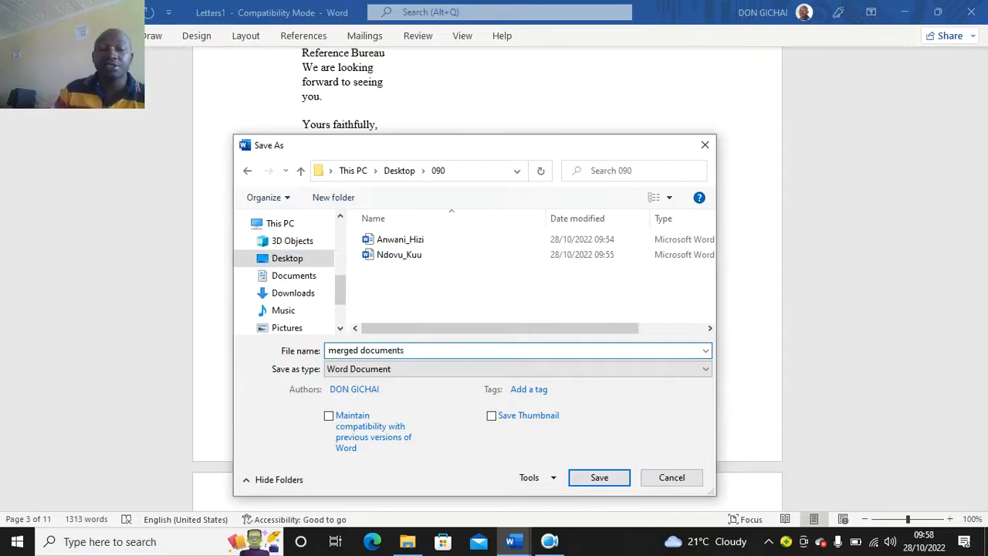
{"action": "left_click", "coordinate": [596, 479]}
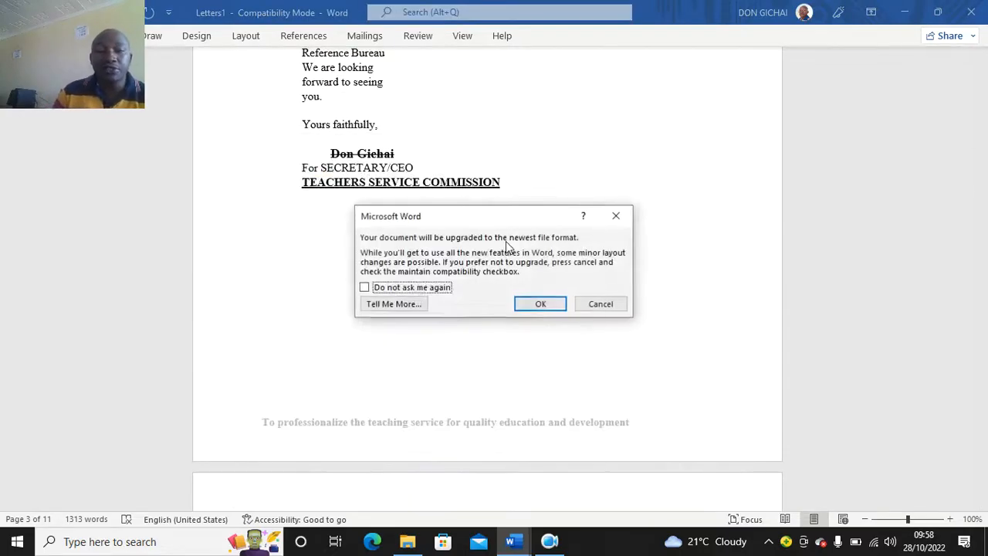
{"action": "left_click", "coordinate": [540, 303]}
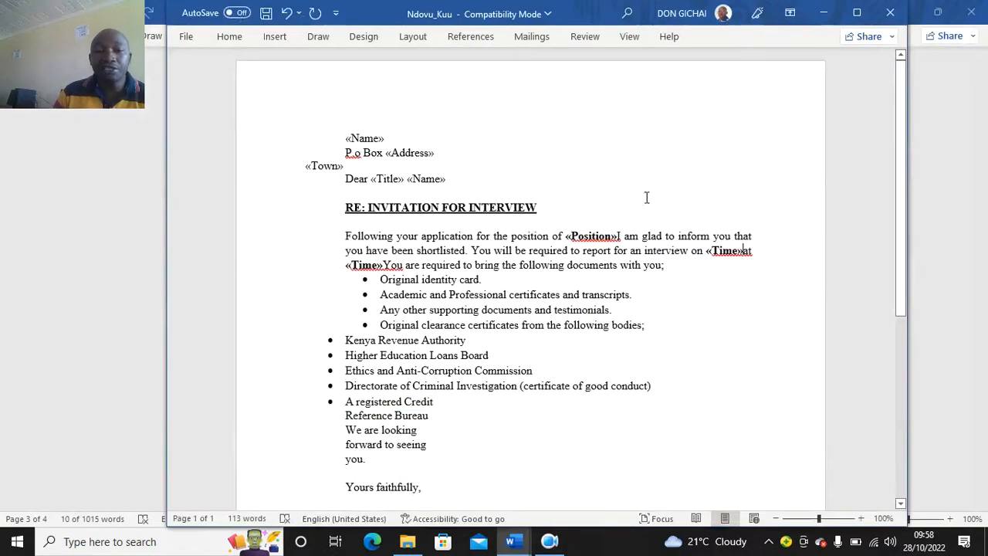
Step: Check the saved files in the 090 folder in File Explorer and close the folder window
{"action": "left_click", "coordinate": [408, 541]}
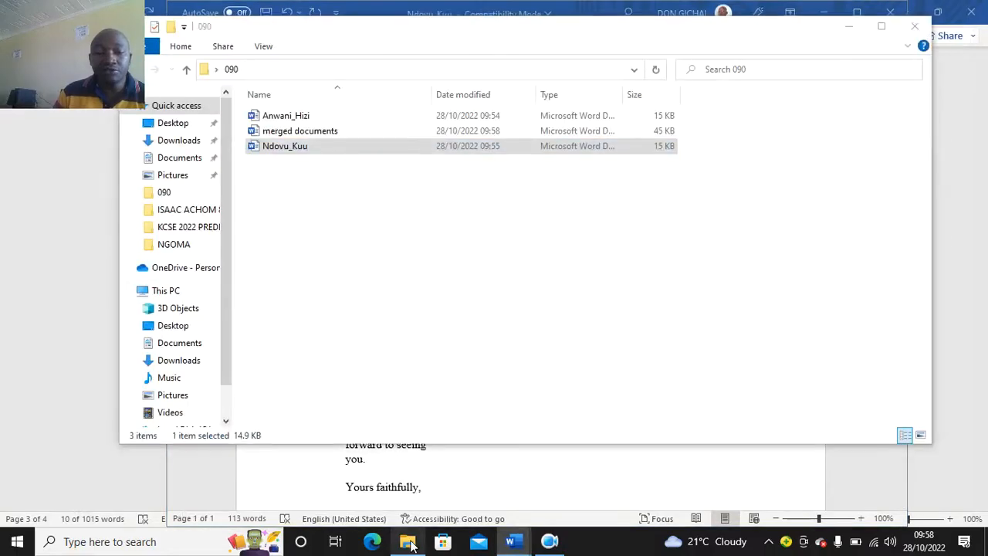
{"action": "left_click", "coordinate": [331, 181]}
{"action": "left_click_drag", "start_coordinate": [306, 40], "coordinate": [368, 152]}
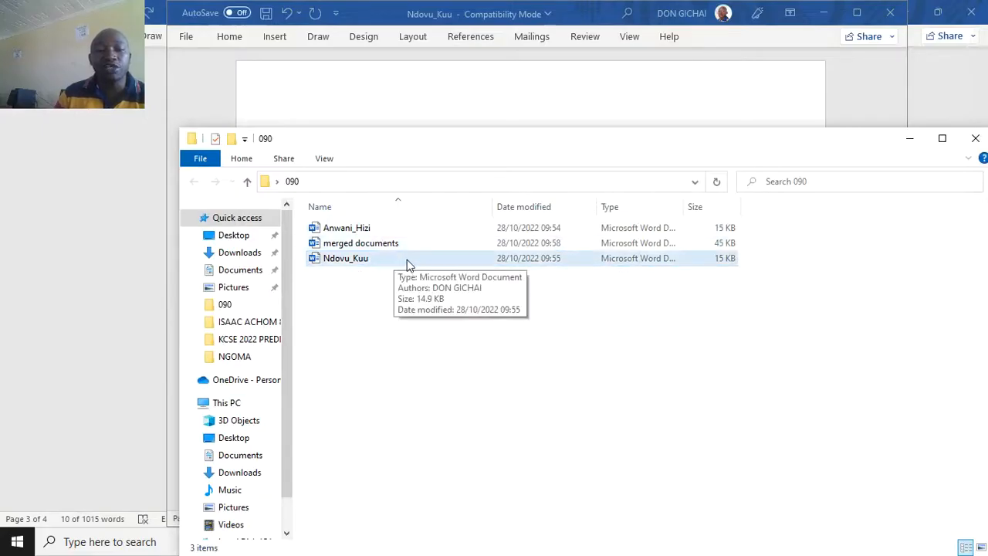
{"action": "left_click", "coordinate": [975, 139]}
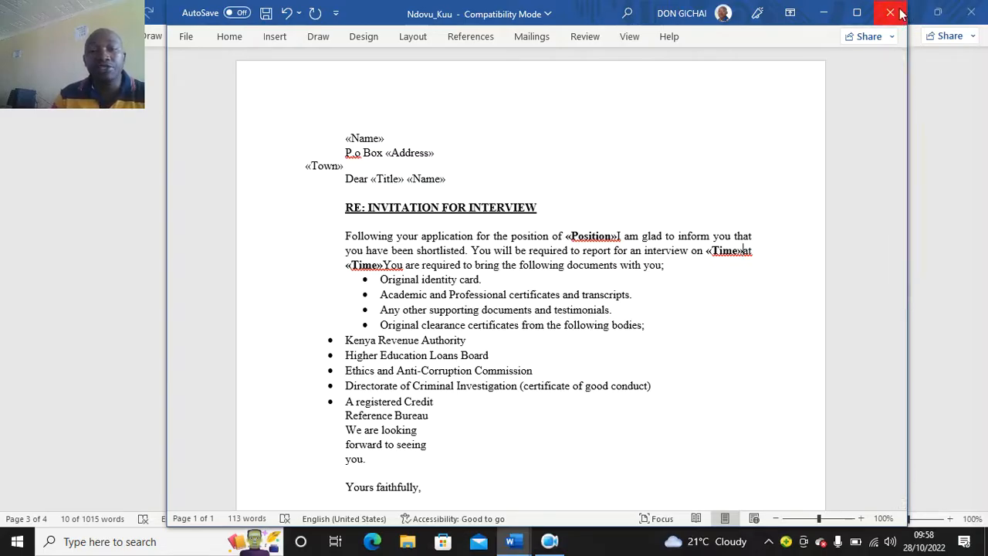
Step: Examine the Figure 1 logo and the instructions for part c) in the question paper
{"action": "left_click", "coordinate": [951, 90]}
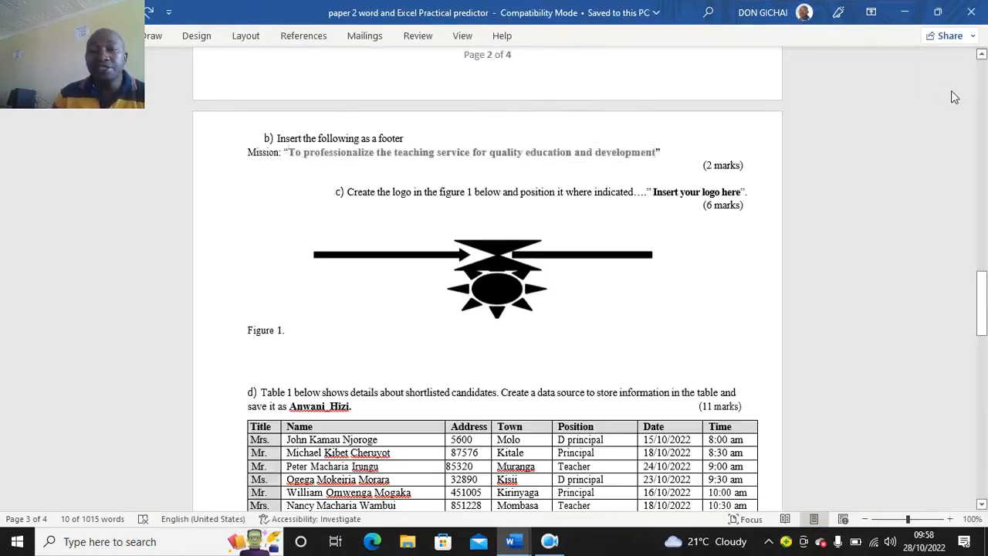
{"action": "scroll", "coordinate": [420, 257], "scroll_direction": "down", "scroll_amount": 1}
{"action": "scroll", "coordinate": [420, 257], "scroll_direction": "down", "scroll_amount": 1}
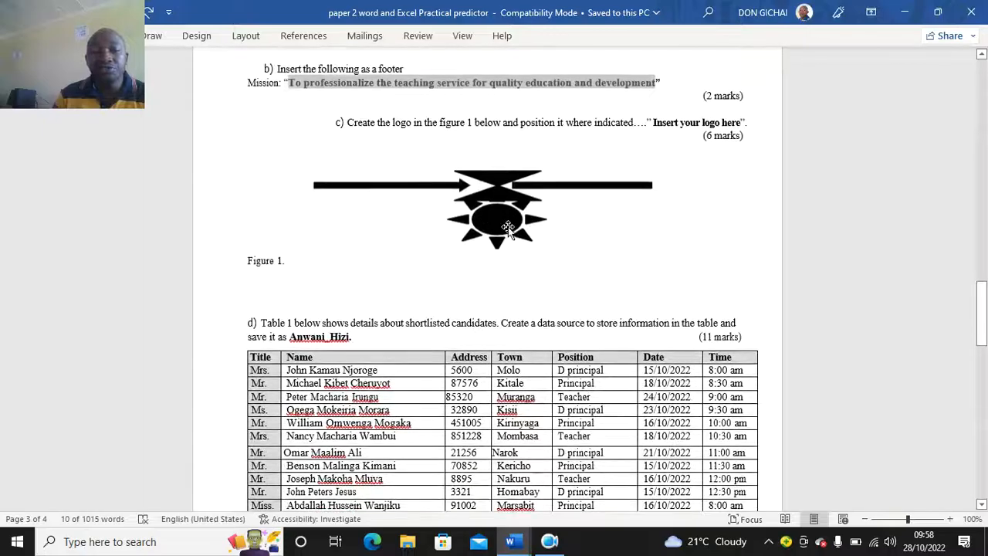
{"action": "left_click", "coordinate": [506, 230]}
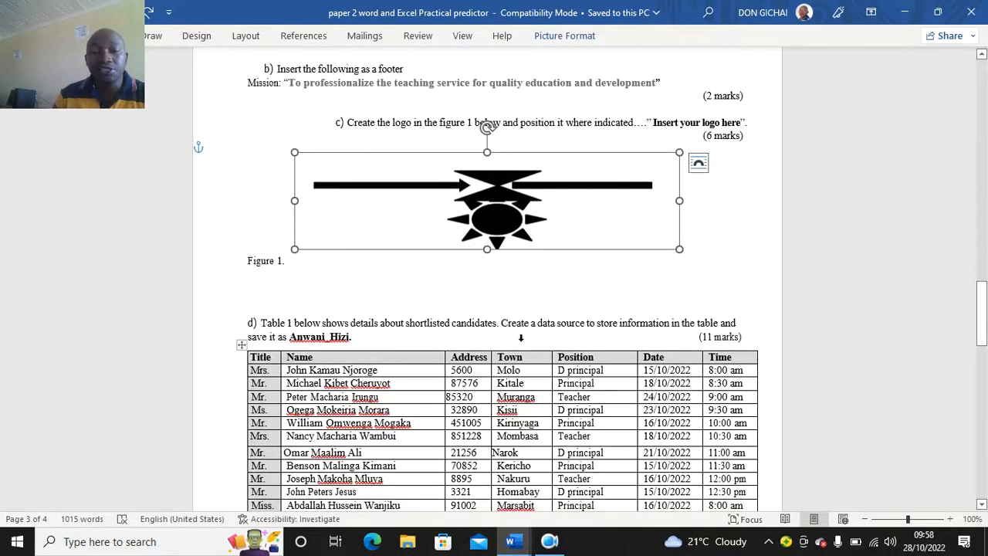
Step: In Ndovu_Kuu, draw a long, thin block arrow pointing right in the blank area below TEACHERS SERVICE COMMISSION
{"action": "mouse_move", "coordinate": [524, 545]}
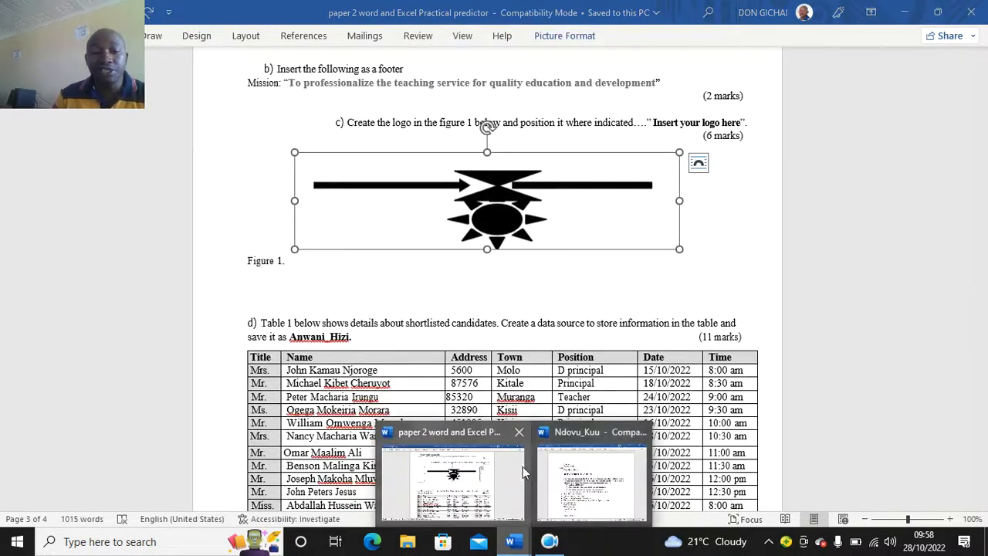
{"action": "left_click", "coordinate": [592, 479]}
{"action": "scroll", "coordinate": [427, 315], "scroll_direction": "down", "scroll_amount": 5}
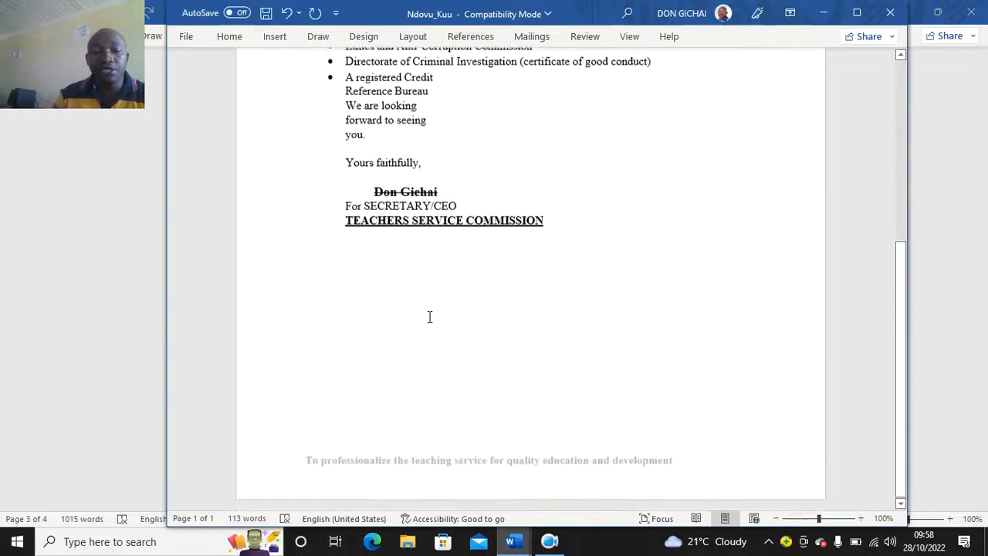
{"action": "left_click", "coordinate": [266, 38]}
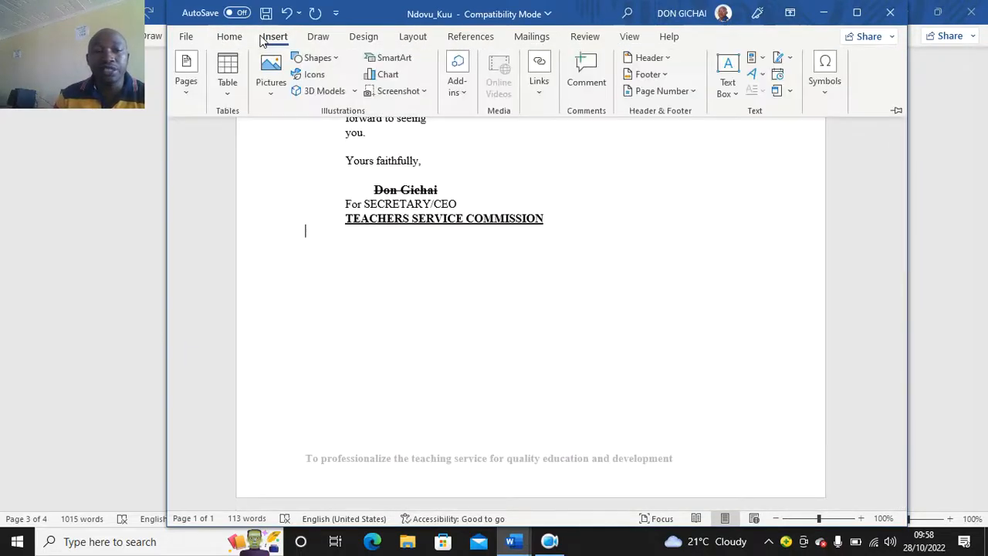
{"action": "left_click", "coordinate": [314, 59]}
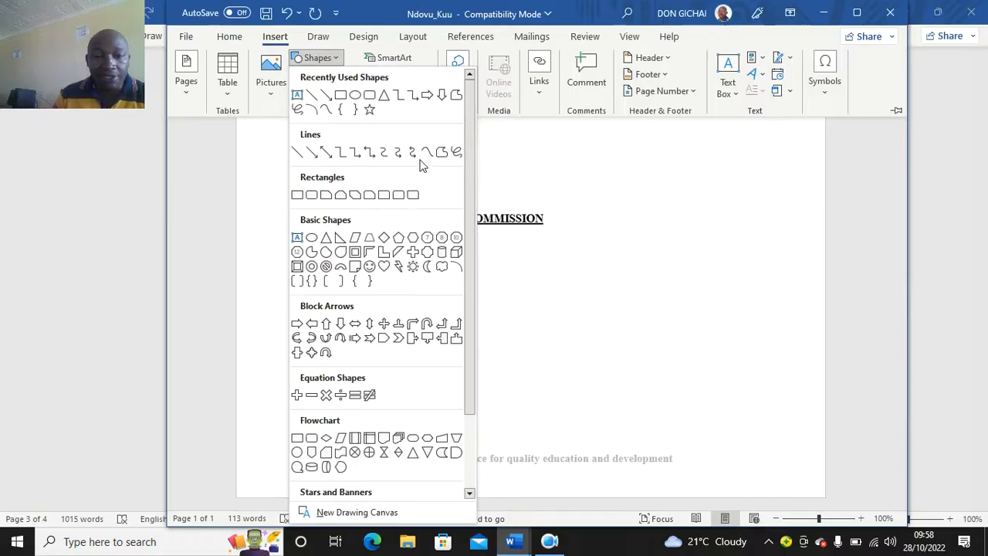
{"action": "left_click", "coordinate": [427, 94]}
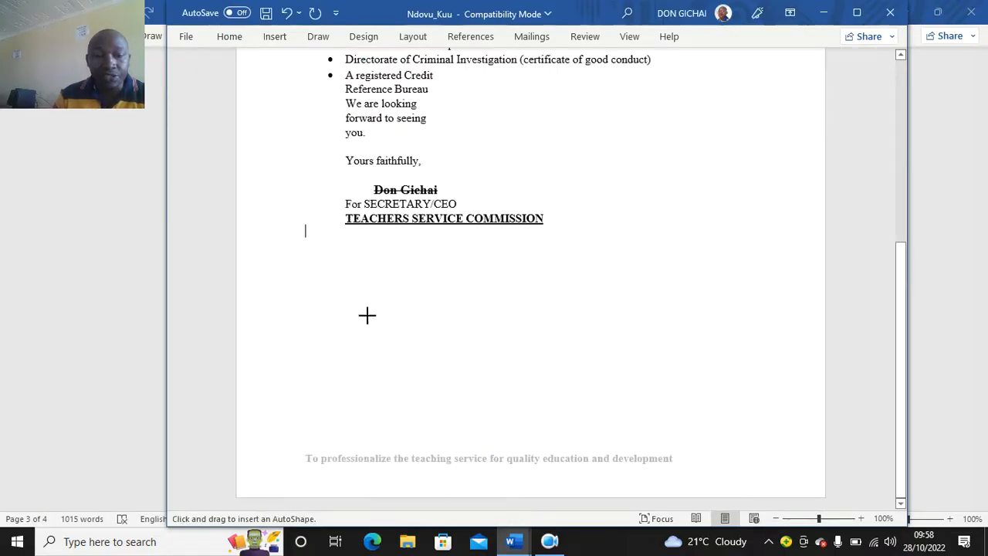
{"action": "left_click_drag", "start_coordinate": [362, 309], "coordinate": [509, 332]}
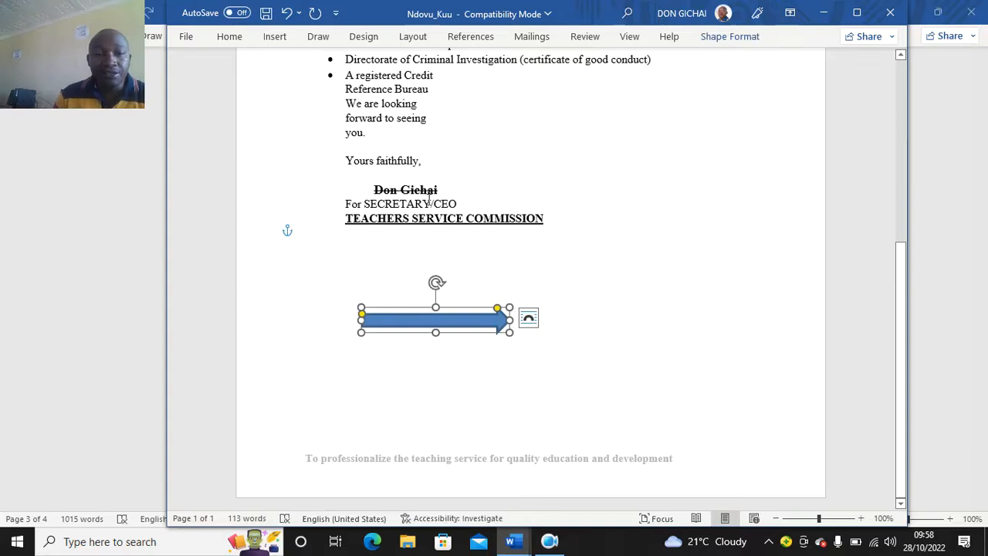
Step: Draw a Flowchart Collate (hourglass) shape at the tip of the block arrow and reopen the shapes gallery
{"action": "left_click", "coordinate": [276, 38]}
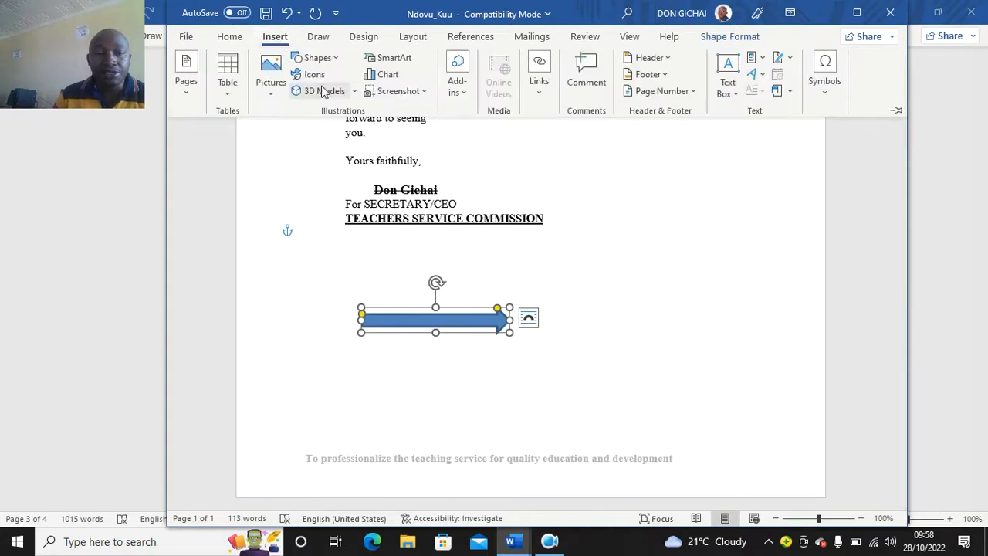
{"action": "left_click", "coordinate": [319, 60]}
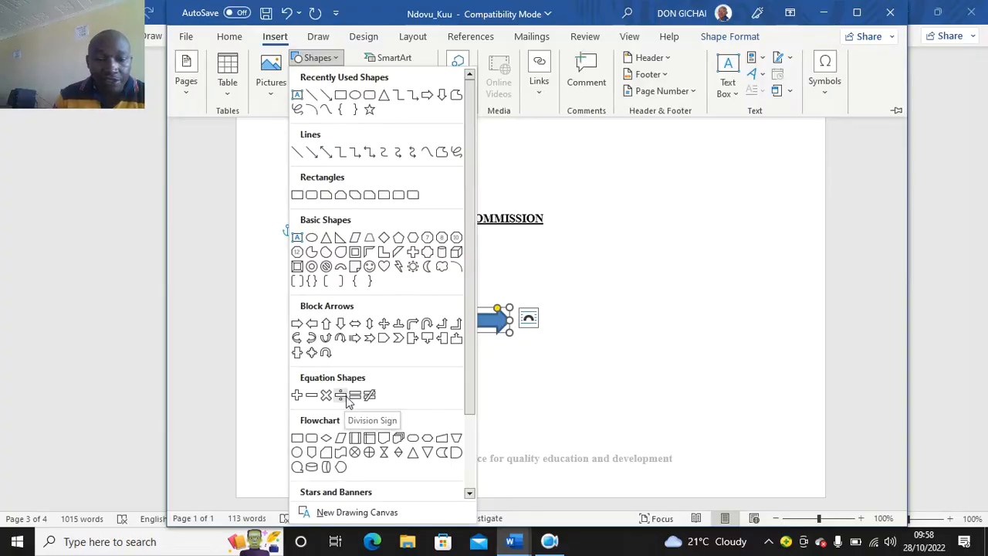
{"action": "left_click", "coordinate": [389, 448]}
{"action": "left_click_drag", "start_coordinate": [504, 276], "coordinate": [607, 336]}
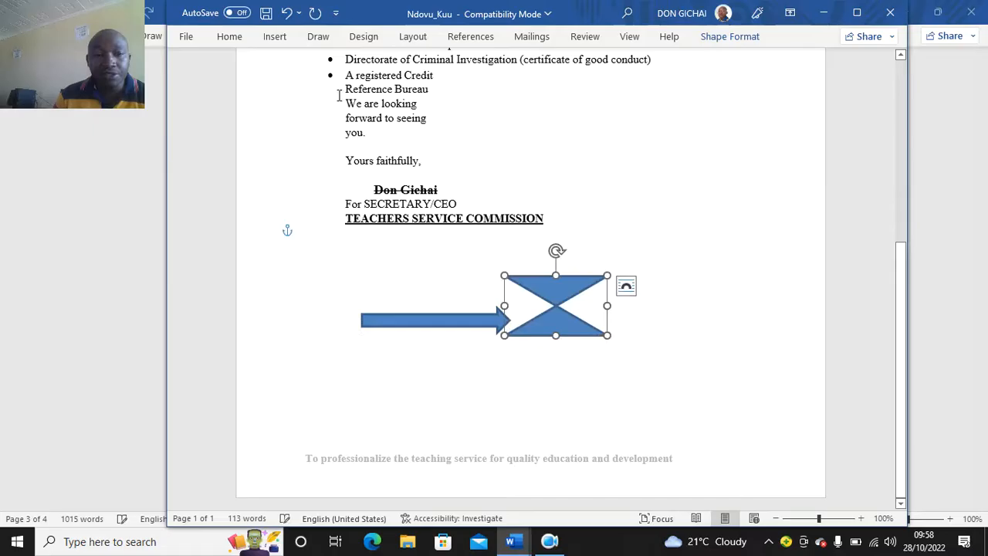
{"action": "left_click", "coordinate": [275, 37]}
{"action": "left_click", "coordinate": [318, 58]}
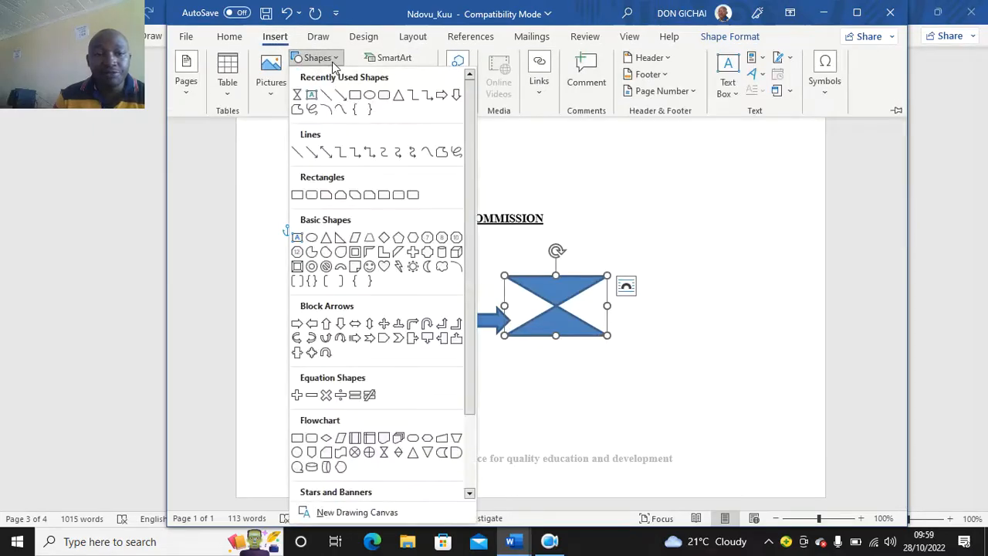
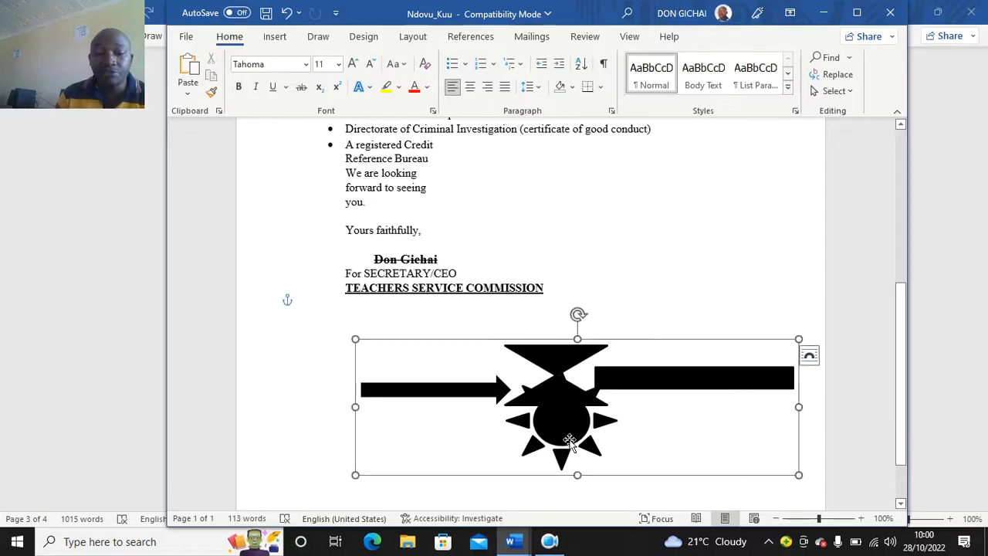
Step: Move the grouped black logo from the end of the letter to the head of the page, above the Name field
{"action": "left_click_drag", "start_coordinate": [569, 439], "coordinate": [555, 194]}
{"action": "scroll", "coordinate": [552, 372], "scroll_direction": "up", "scroll_amount": 4}
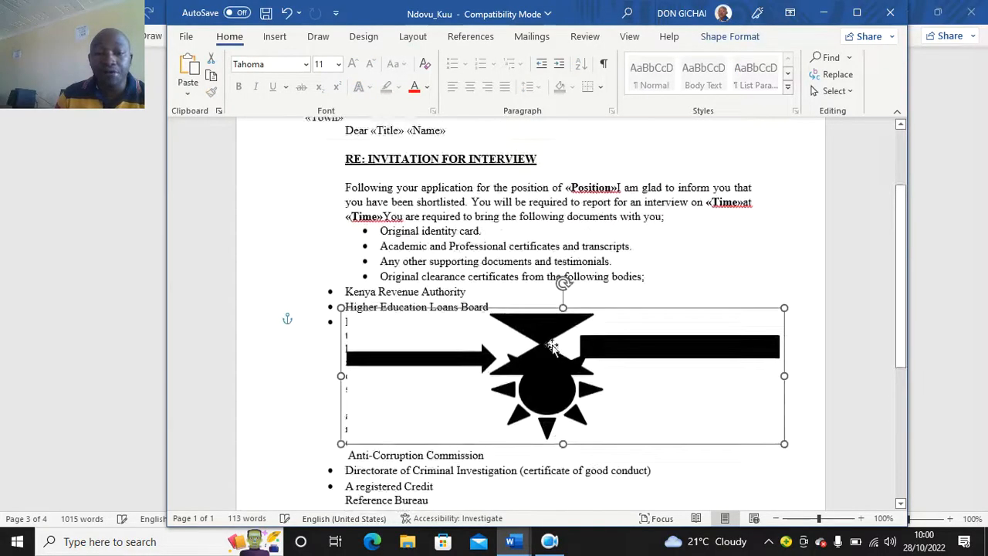
{"action": "left_click_drag", "start_coordinate": [551, 348], "coordinate": [517, 181]}
{"action": "scroll", "coordinate": [521, 325], "scroll_direction": "up", "scroll_amount": 3}
{"action": "left_click_drag", "start_coordinate": [521, 348], "coordinate": [563, 257]}
{"action": "left_click", "coordinate": [534, 262]}
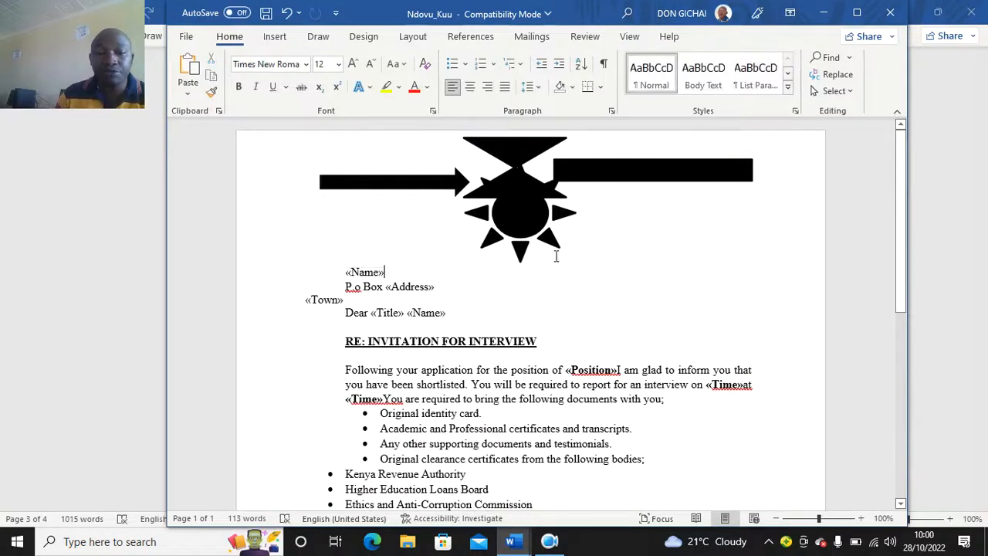
Step: Reduce the logo's height to about half so the letter text moves up beneath it
{"action": "left_click", "coordinate": [639, 232]}
{"action": "left_click_drag", "start_coordinate": [757, 267], "coordinate": [734, 188]}
{"action": "left_click", "coordinate": [746, 291]}
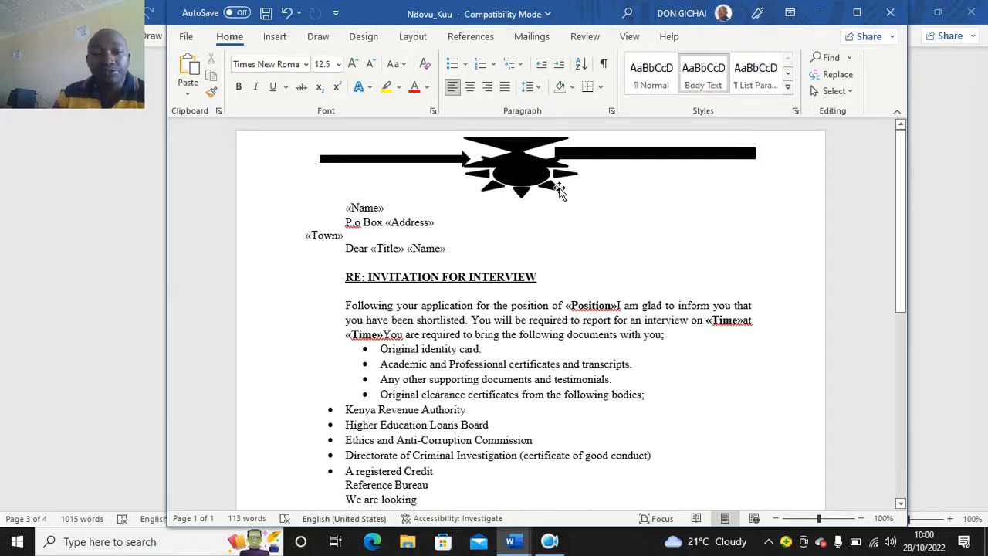
Step: Check the Ndovu_Kuu letter from end to start, save it and close it
{"action": "scroll", "coordinate": [510, 267], "scroll_direction": "down", "scroll_amount": 9}
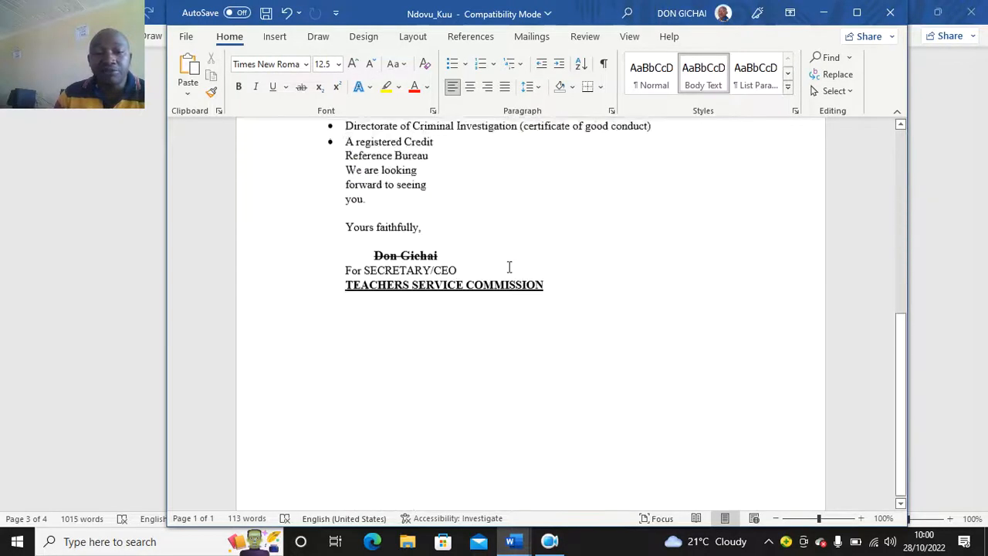
{"action": "scroll", "coordinate": [510, 267], "scroll_direction": "up", "scroll_amount": 6}
{"action": "scroll", "coordinate": [511, 266], "scroll_direction": "up", "scroll_amount": 3}
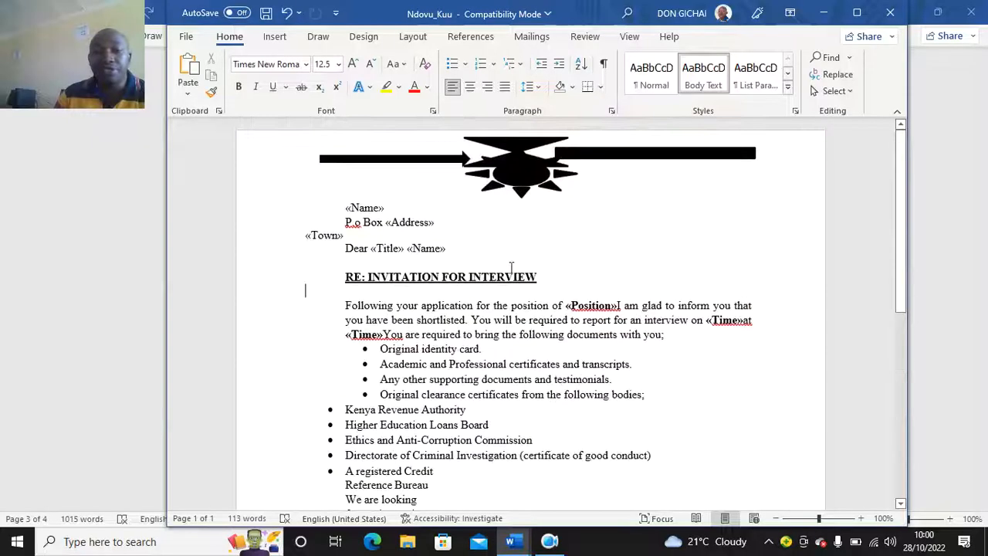
{"action": "left_click", "coordinate": [270, 13]}
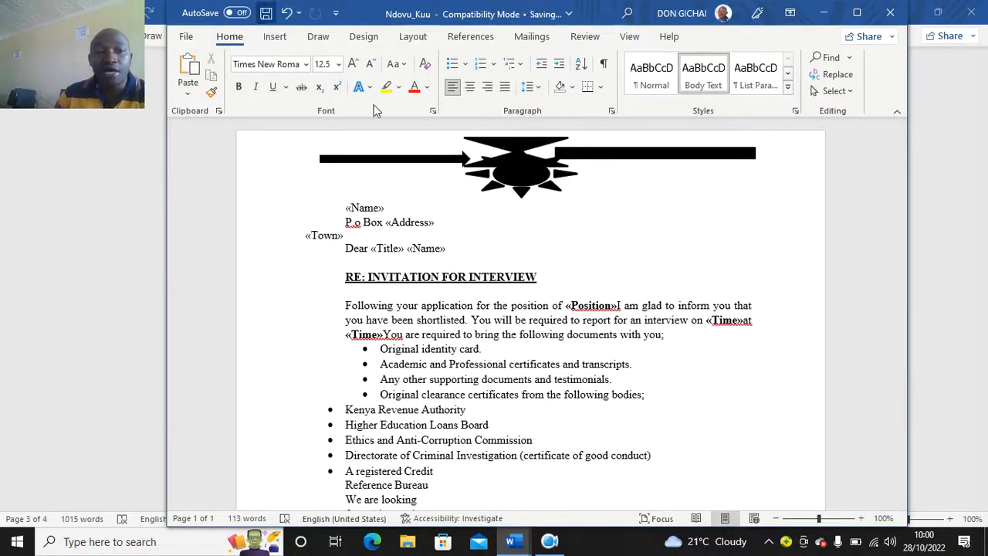
{"action": "left_click", "coordinate": [891, 13]}
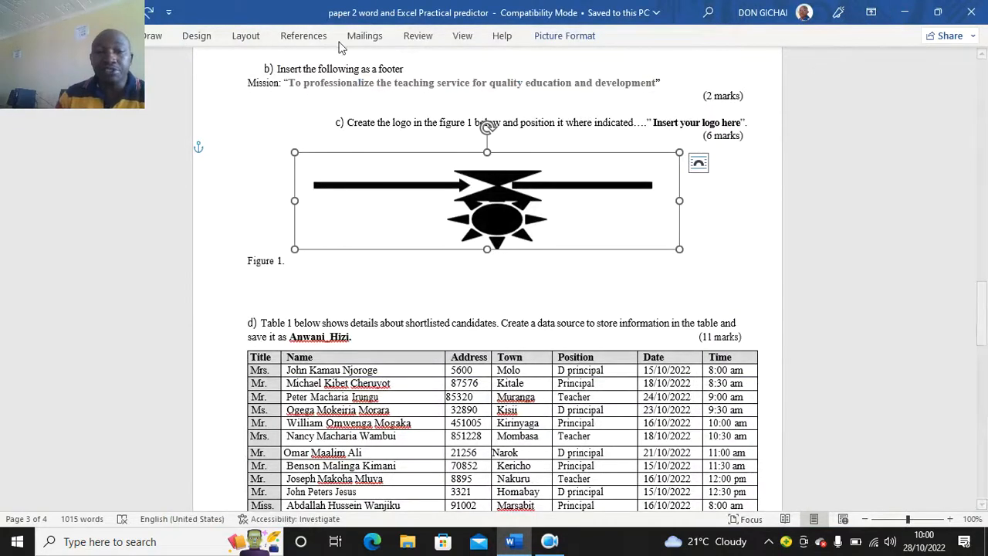
Step: Check the envelope task g) in the question paper and create a new blank document in a maximized window
{"action": "scroll", "coordinate": [551, 192], "scroll_direction": "down", "scroll_amount": 6}
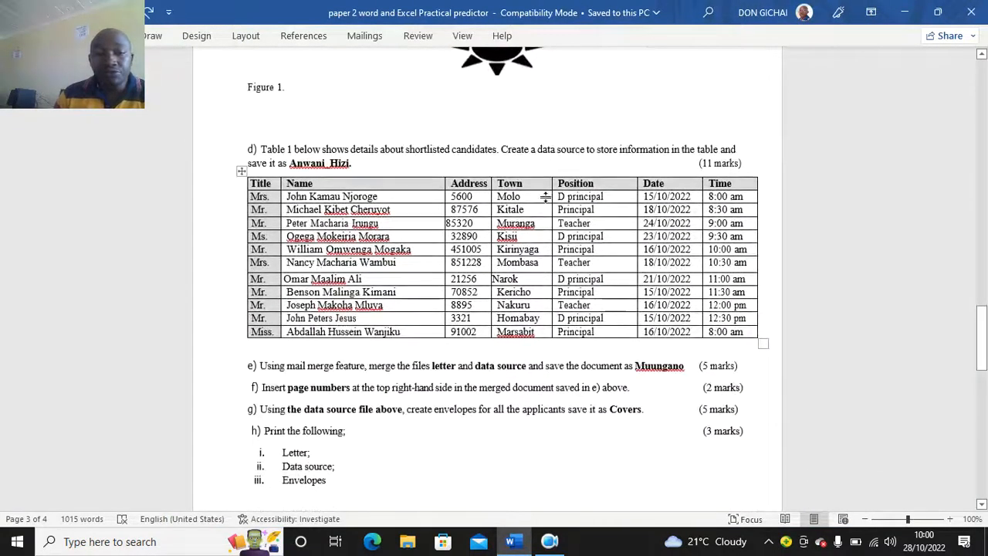
{"action": "scroll", "coordinate": [551, 192], "scroll_direction": "down", "scroll_amount": 3}
{"action": "scroll", "coordinate": [558, 190], "scroll_direction": "up", "scroll_amount": 3}
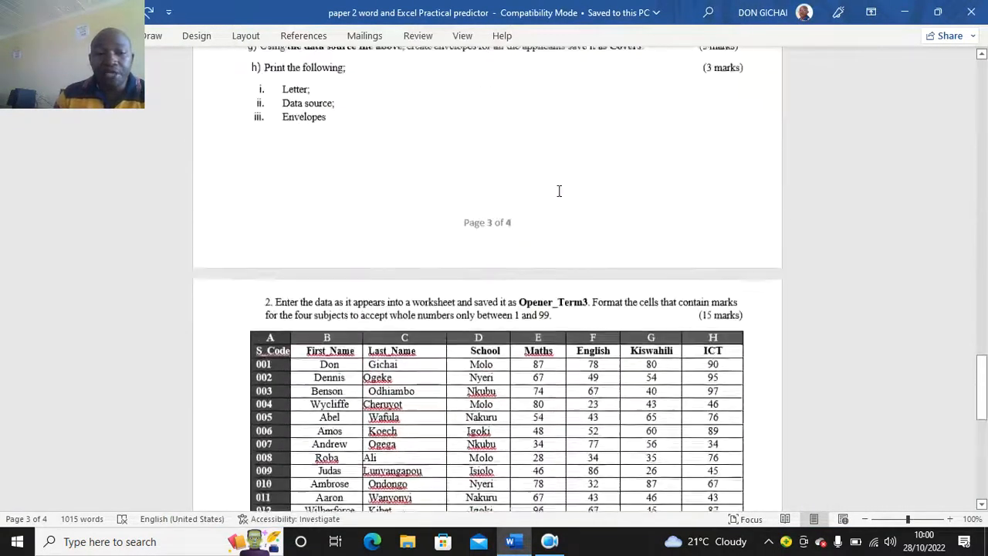
{"action": "scroll", "coordinate": [560, 190], "scroll_direction": "down", "scroll_amount": 1}
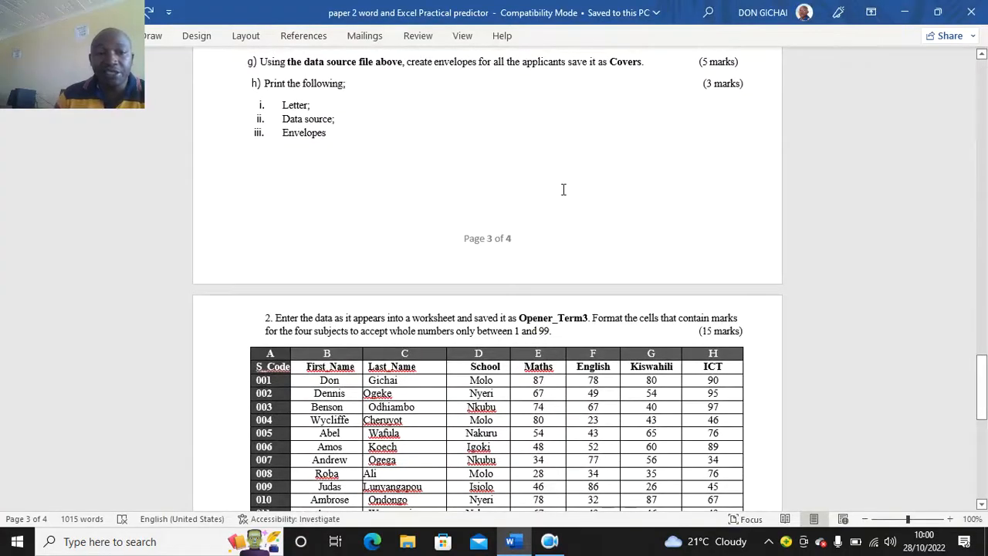
{"action": "scroll", "coordinate": [476, 190], "scroll_direction": "down", "scroll_amount": 4}
{"action": "scroll", "coordinate": [477, 188], "scroll_direction": "up", "scroll_amount": 5}
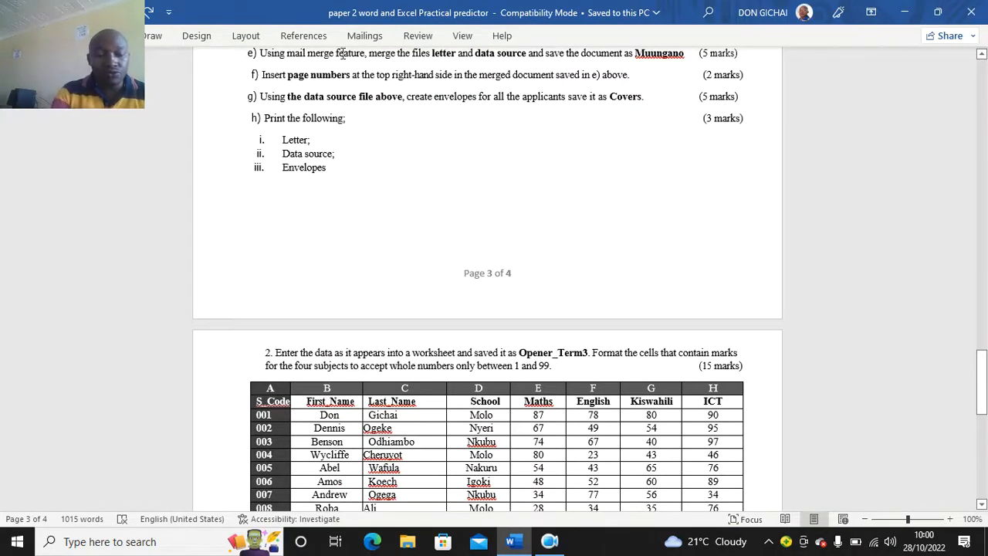
{"action": "key", "text": "ctrl+n"}
{"action": "double_click", "coordinate": [350, 9]}
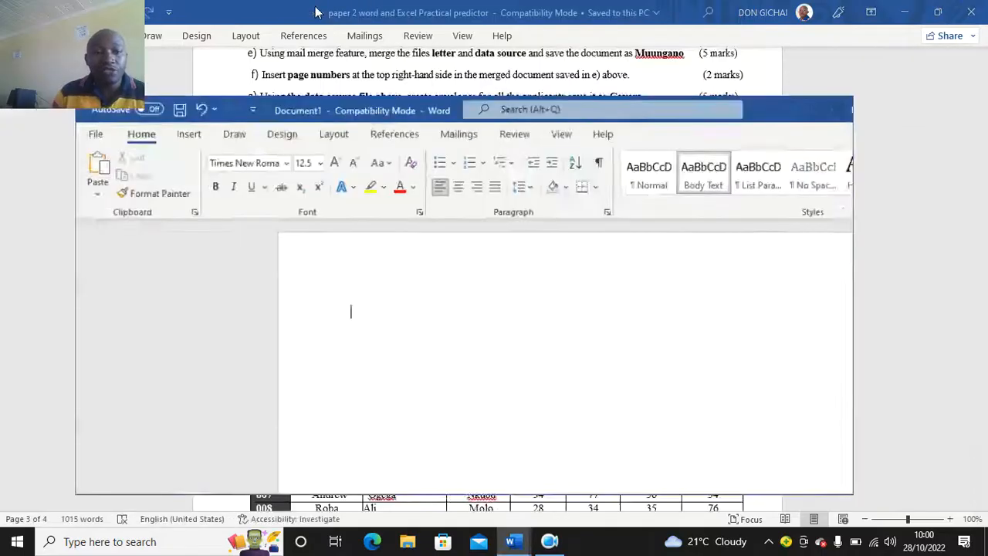
{"action": "left_click_drag", "start_coordinate": [42, 44], "coordinate": [871, 44]}
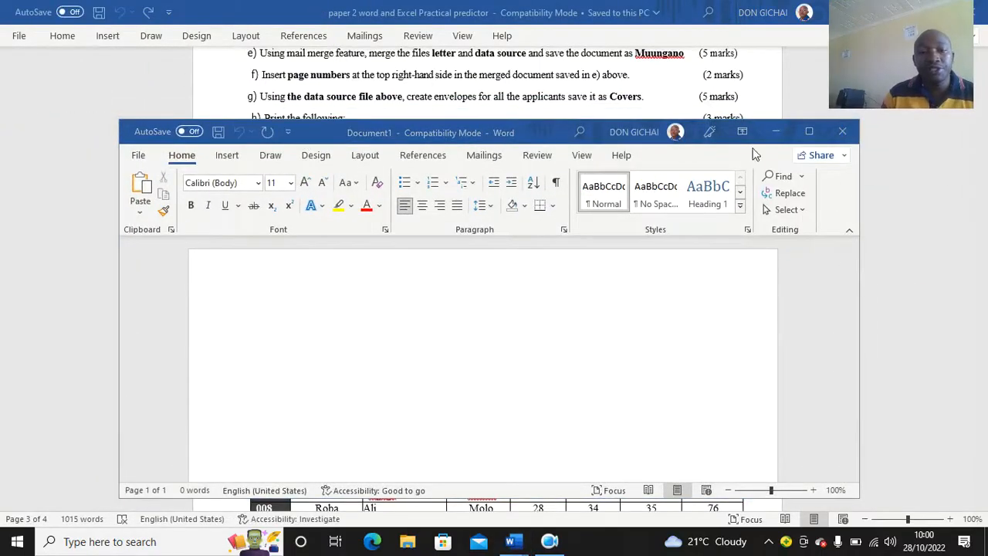
{"action": "left_click", "coordinate": [809, 131]}
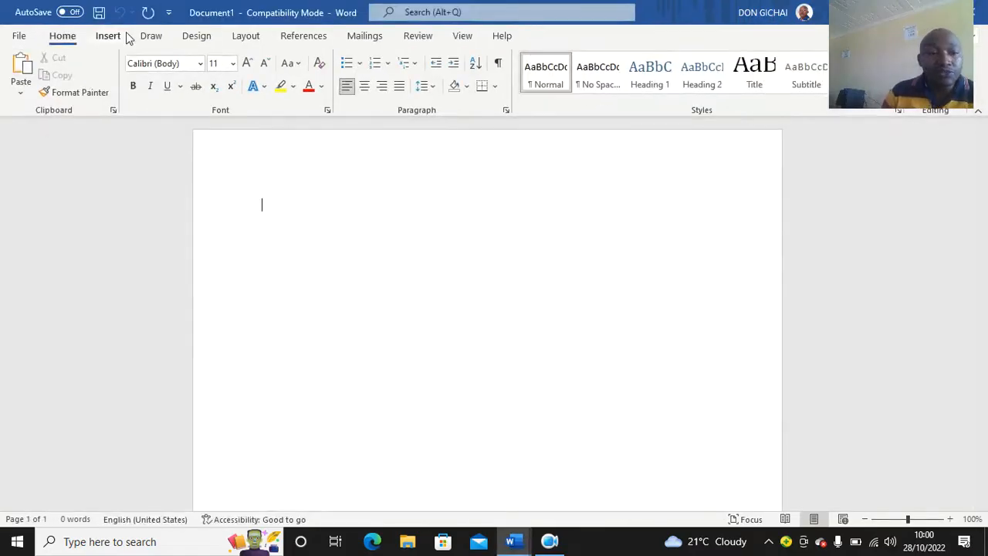
Step: Start an envelope mail merge in the blank document with envelope Size 10 (4 1/8 x 9 1/2 in)
{"action": "left_click", "coordinate": [363, 36]}
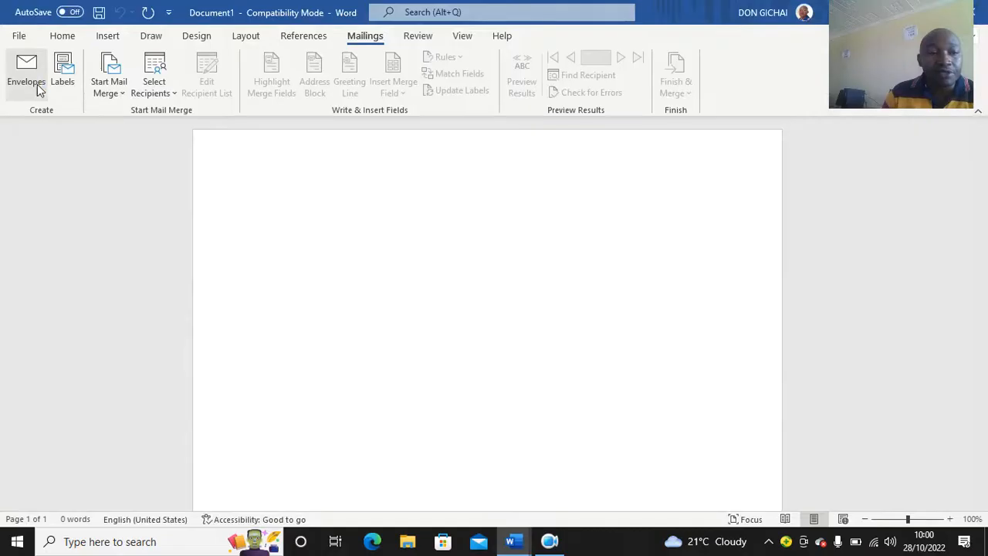
{"action": "left_click", "coordinate": [113, 92]}
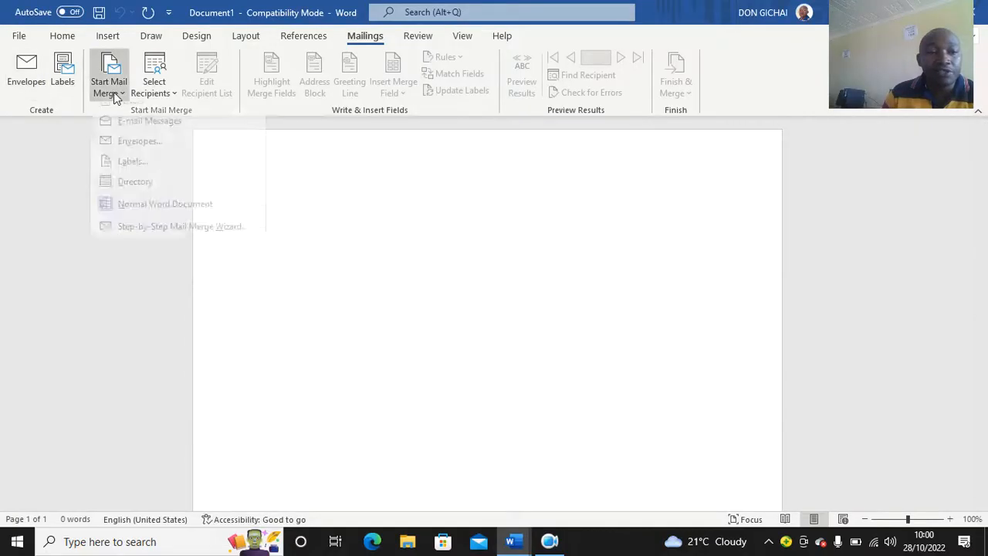
{"action": "left_click", "coordinate": [153, 161]}
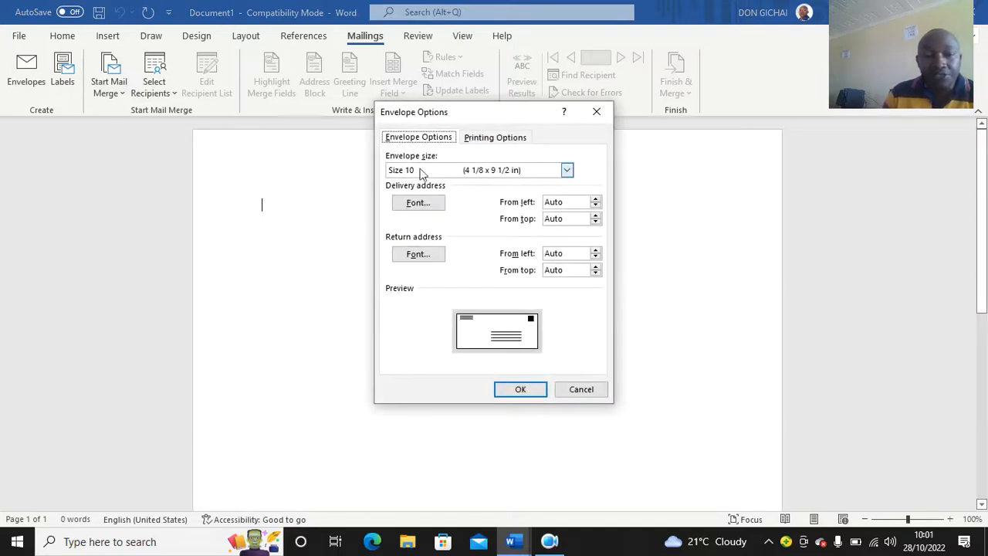
{"action": "left_click", "coordinate": [522, 389]}
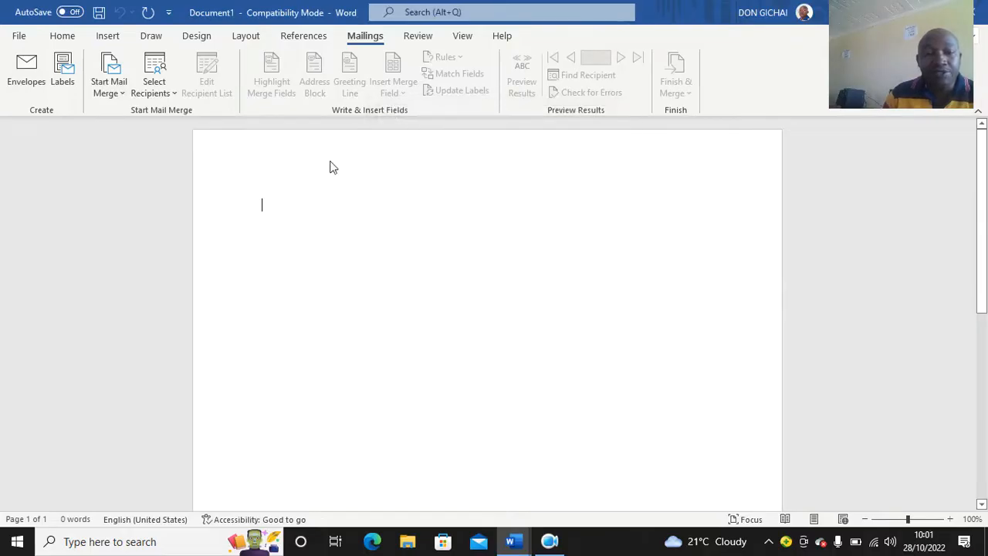
Step: Use the existing list Anwani_Hizi from the Desktop folder 090 as the envelope merge's recipients
{"action": "left_click", "coordinate": [155, 89]}
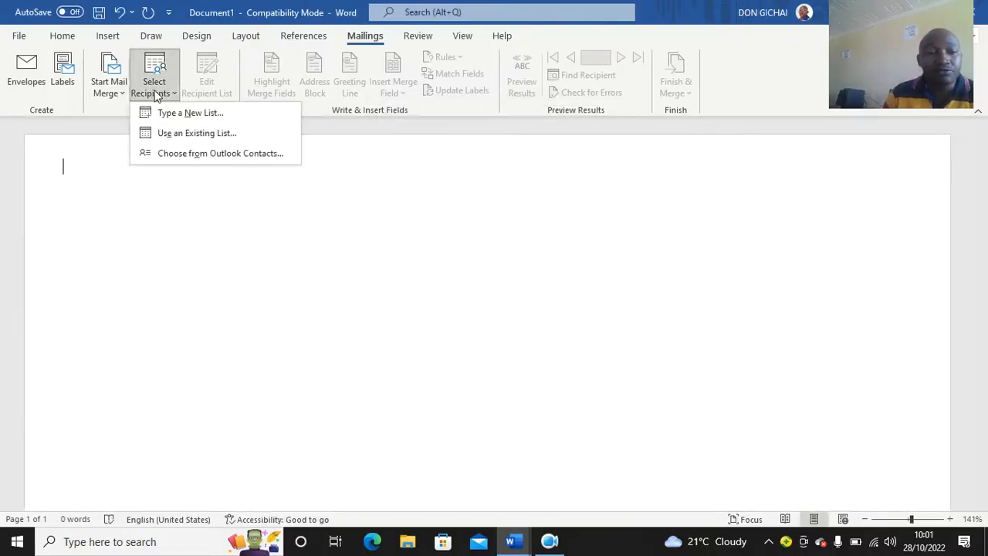
{"action": "left_click", "coordinate": [196, 136]}
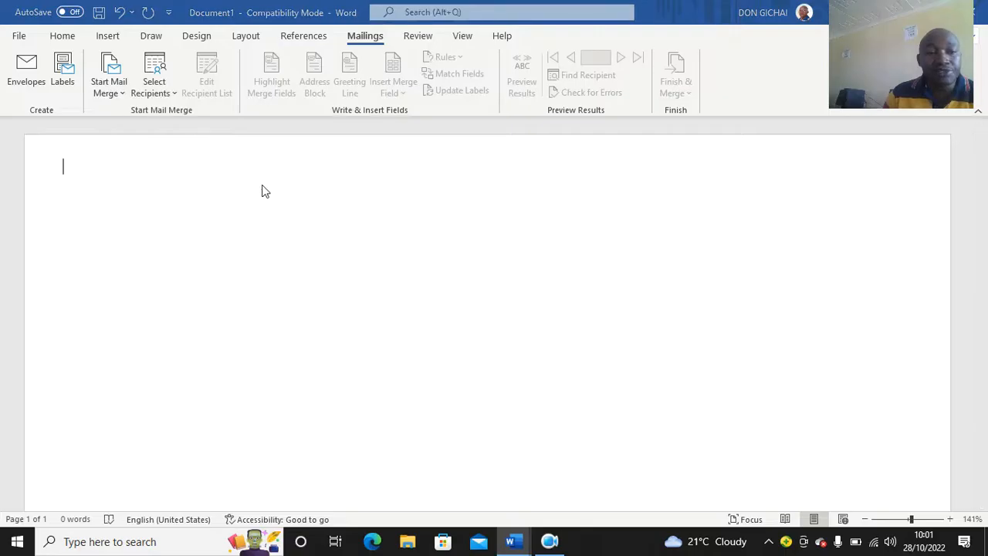
{"action": "left_click", "coordinate": [81, 147]}
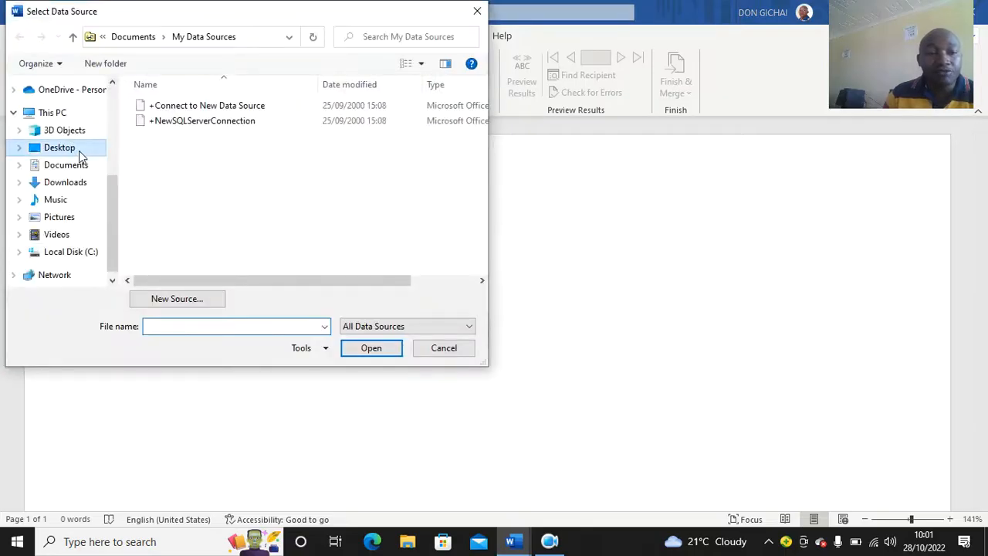
{"action": "double_click", "coordinate": [179, 122]}
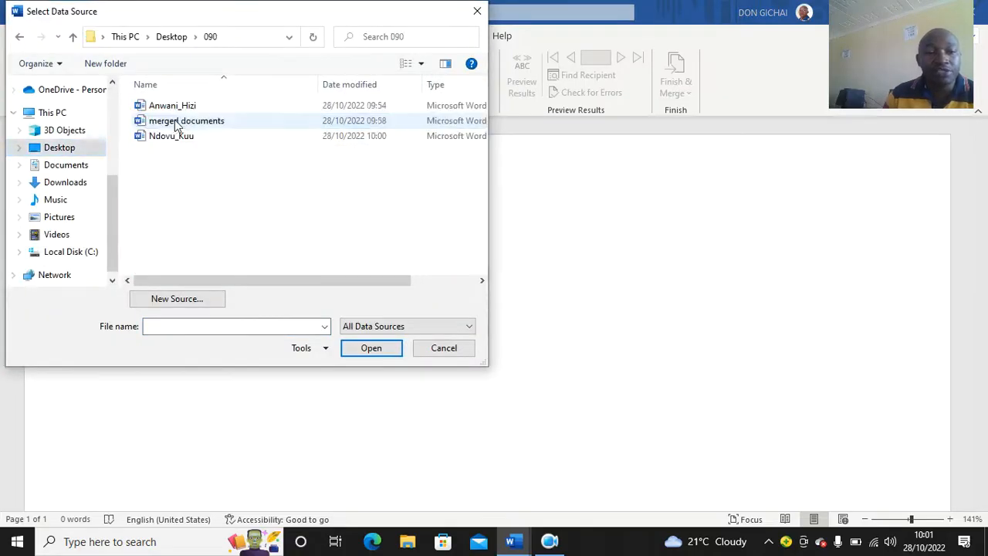
{"action": "left_click", "coordinate": [185, 111]}
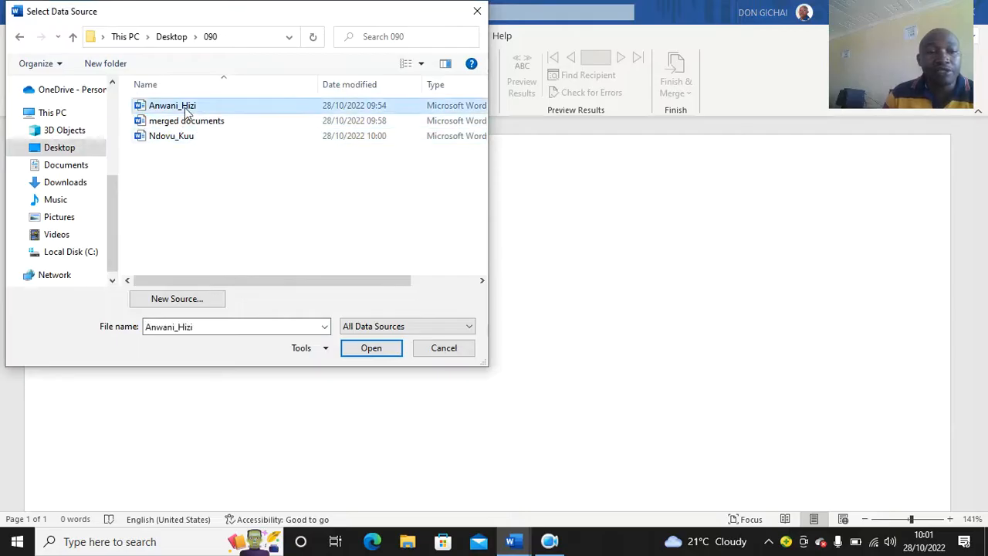
{"action": "double_click", "coordinate": [186, 112]}
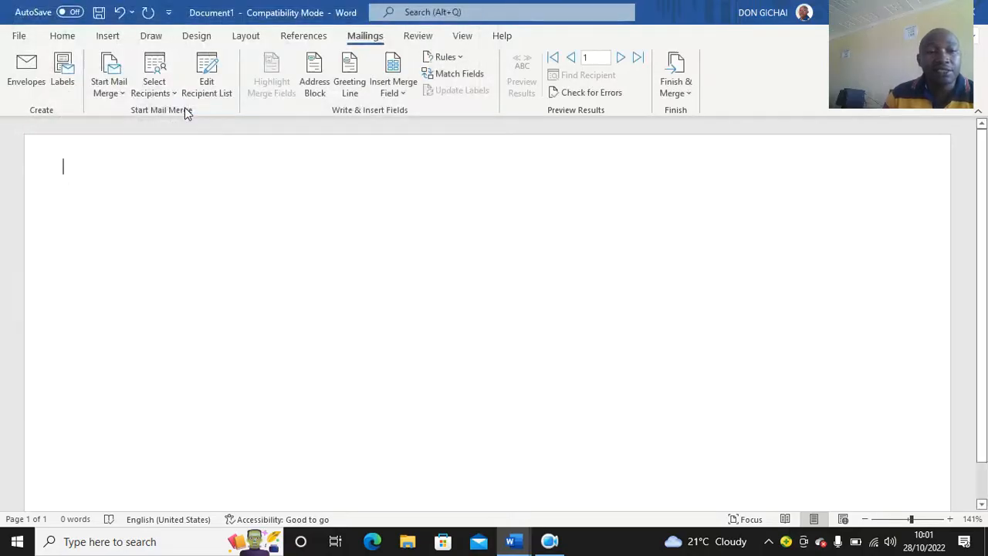
Step: Insert the Title and Name merge fields on separate lines of the envelope, with Address and Town together on the third line
{"action": "left_click", "coordinate": [393, 91]}
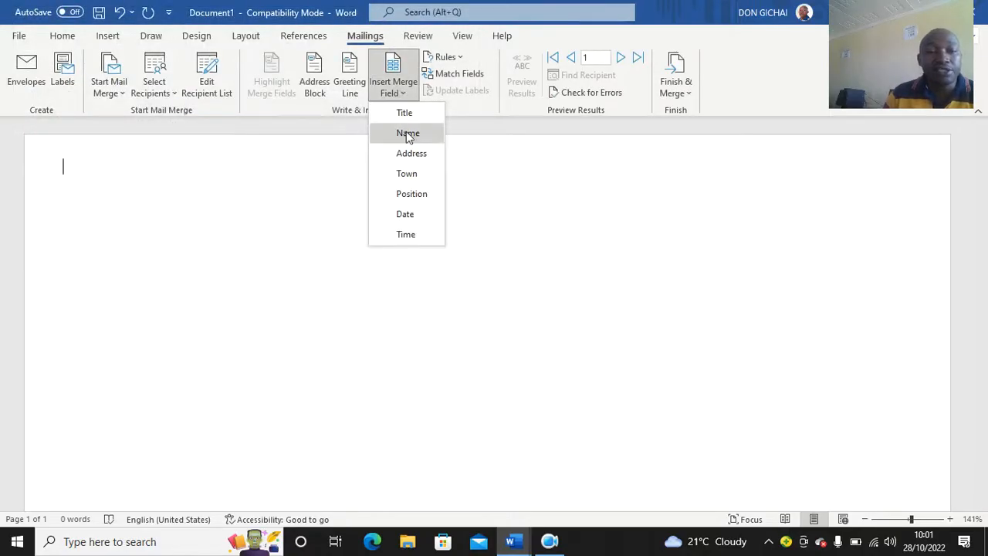
{"action": "left_click", "coordinate": [409, 115]}
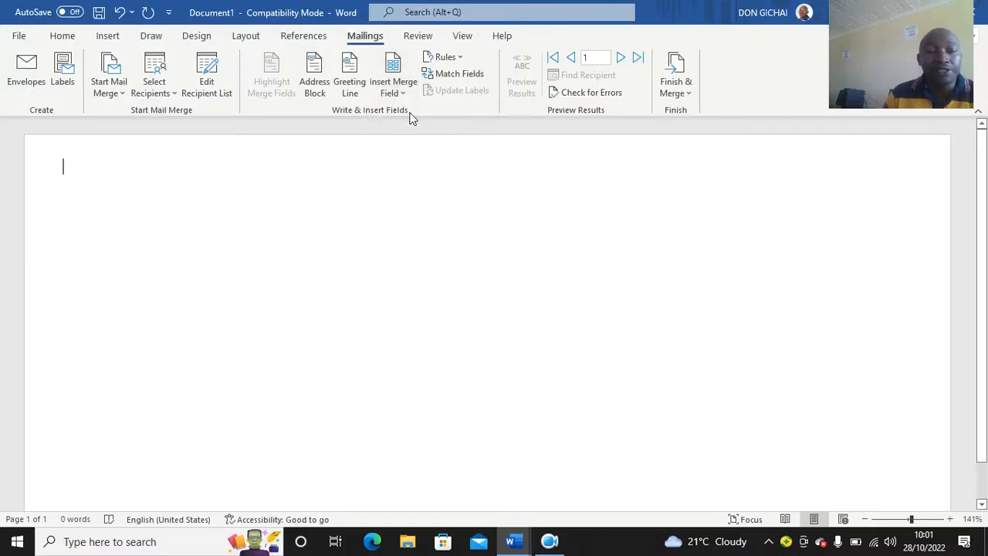
{"action": "key", "text": "Return"}
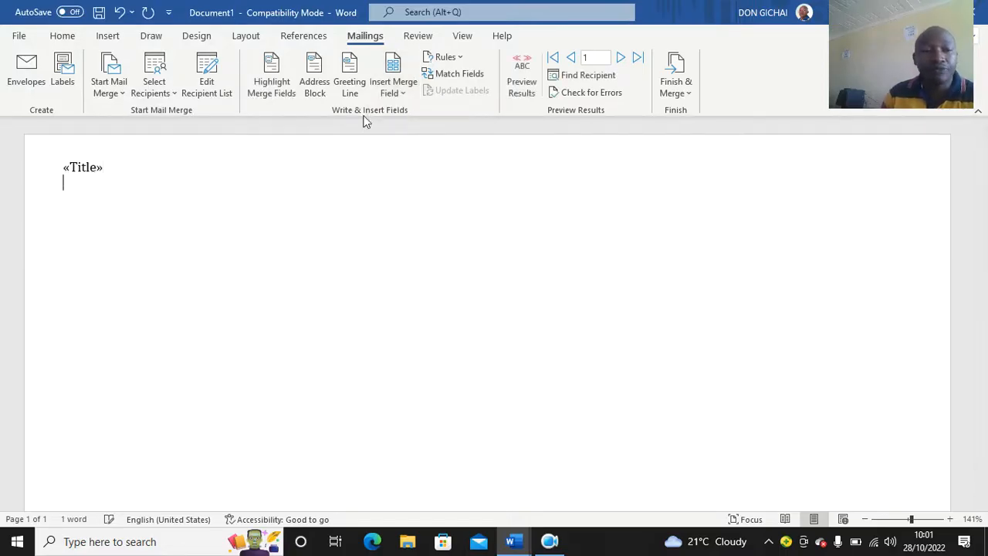
{"action": "left_click", "coordinate": [390, 92]}
{"action": "left_click", "coordinate": [418, 133]}
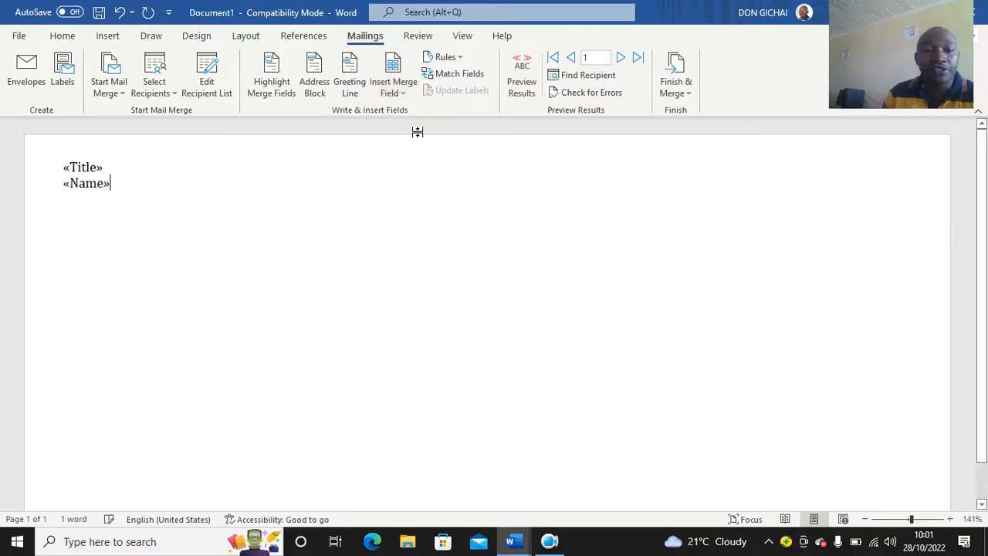
{"action": "left_click", "coordinate": [395, 91]}
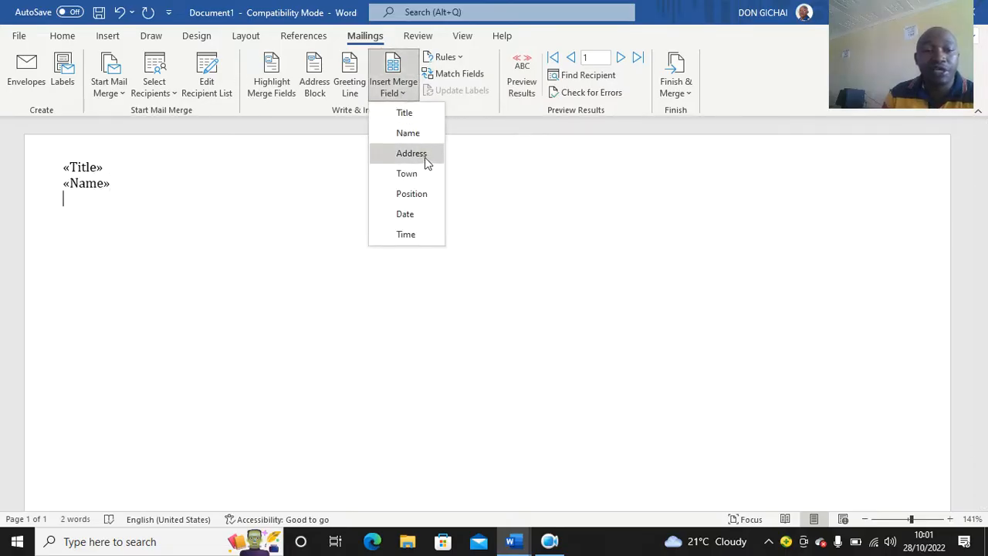
{"action": "left_click", "coordinate": [425, 157]}
{"action": "left_click", "coordinate": [393, 89]}
{"action": "left_click", "coordinate": [426, 174]}
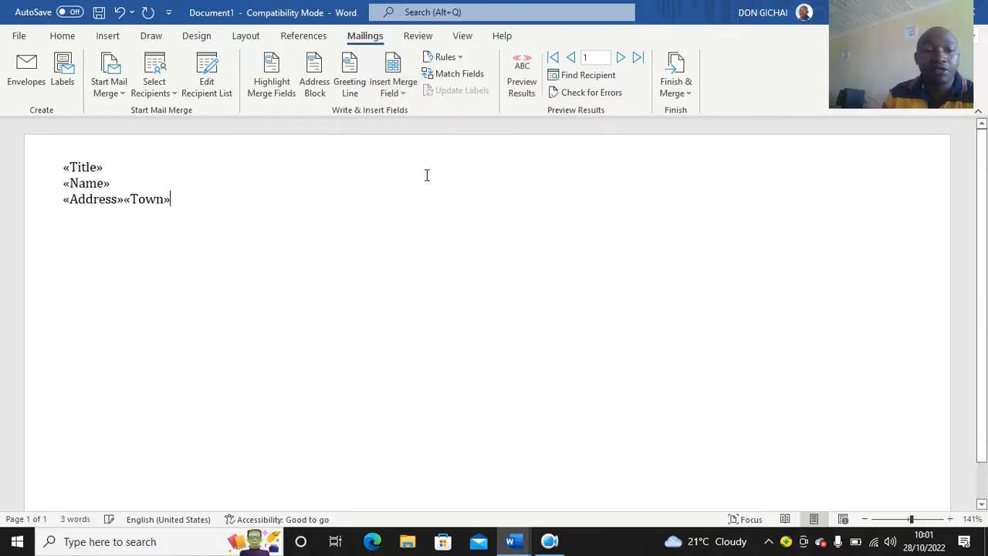
Step: Separate the Address and Town merge fields with a space on the third line of the envelope
{"action": "left_click_drag", "start_coordinate": [186, 199], "coordinate": [62, 165]}
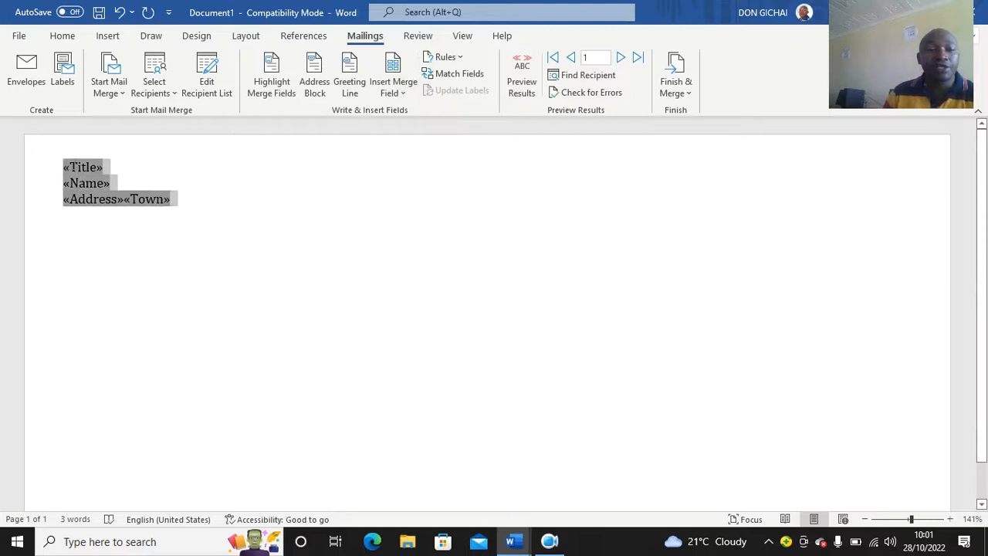
{"action": "left_click", "coordinate": [40, 183]}
{"action": "left_click", "coordinate": [66, 182]}
{"action": "left_click", "coordinate": [62, 165]}
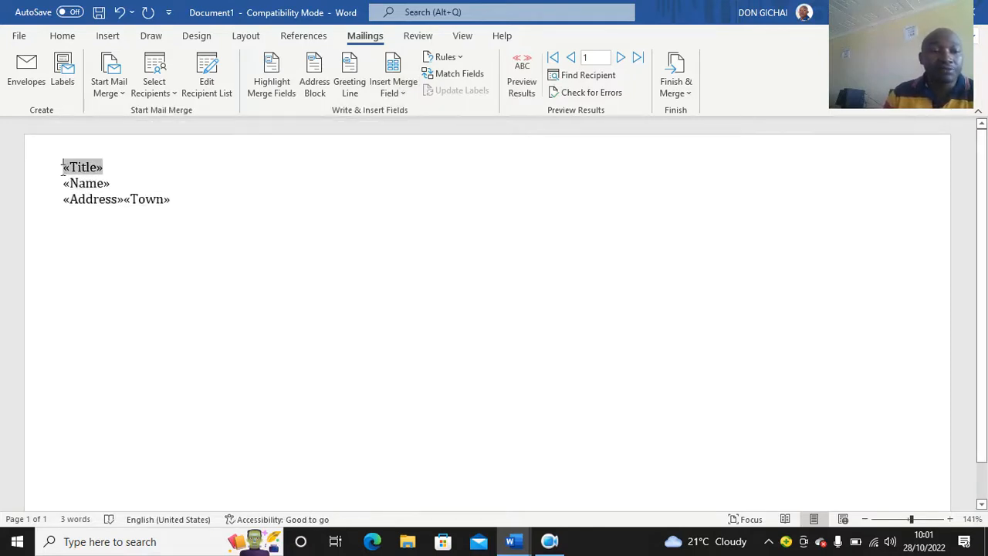
{"action": "left_click", "coordinate": [126, 200]}
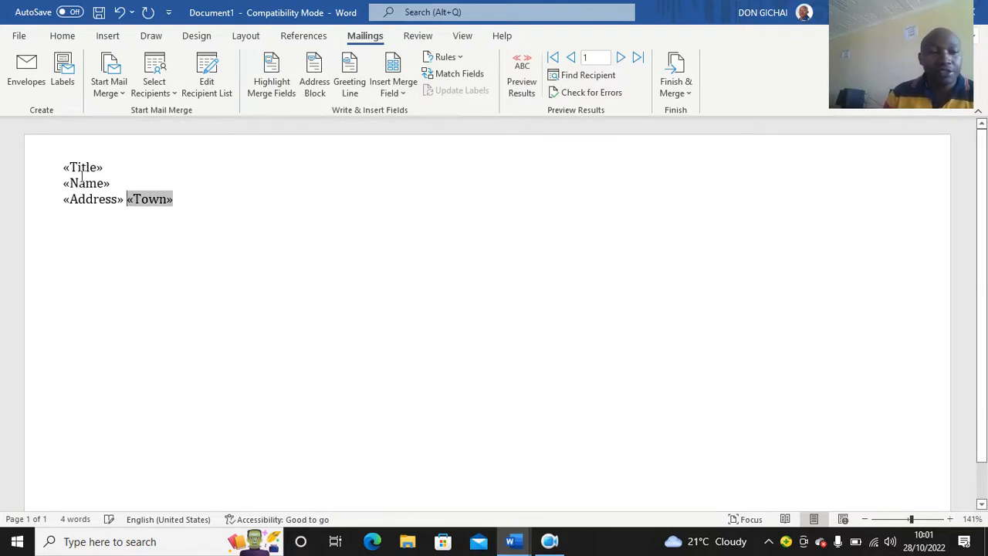
Step: Indent the three merge-field lines toward the middle of the envelope, undoing any accidental deletion of them
{"action": "left_click_drag", "start_coordinate": [62, 165], "coordinate": [187, 209]}
{"action": "key", "text": "ctrl+e"}
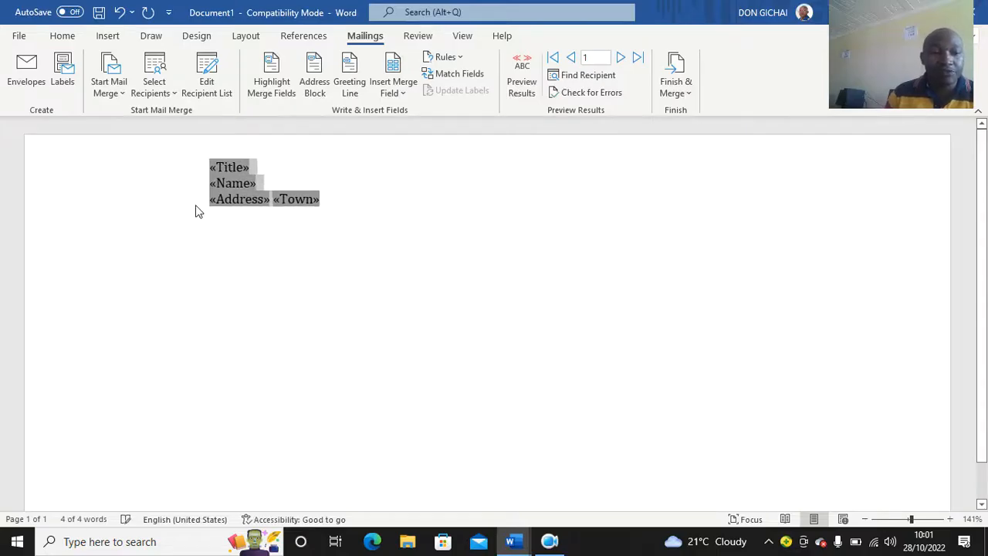
{"action": "key", "text": "Delete"}
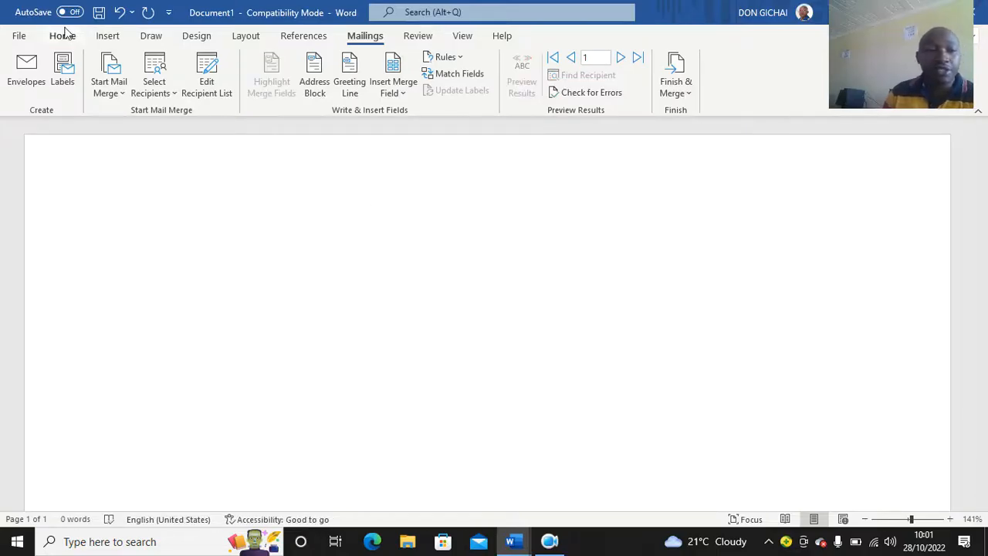
{"action": "left_click", "coordinate": [119, 12]}
Step: Push the merge-field block down by inserting eight blank lines above the Title field
{"action": "left_click", "coordinate": [242, 169]}
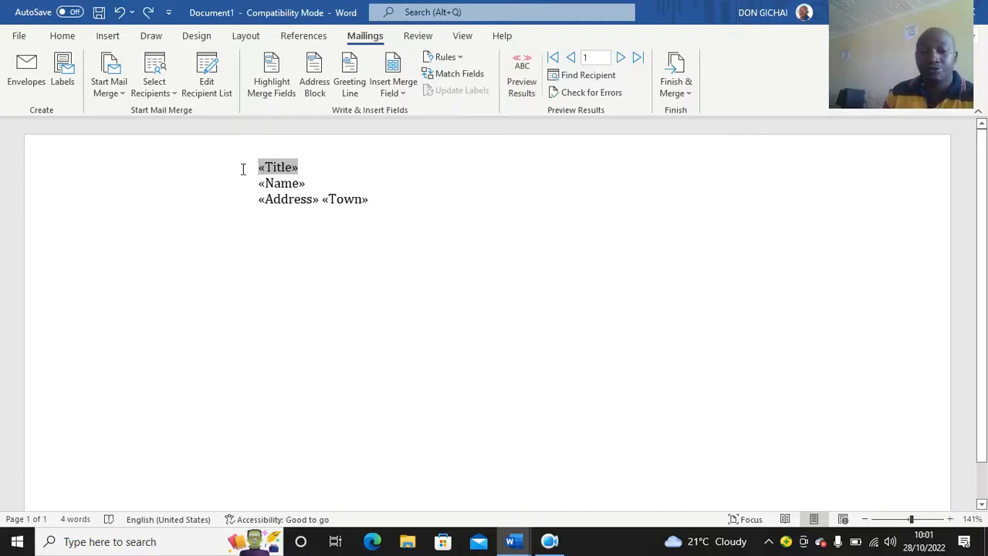
{"action": "key", "text": "Return"}
{"action": "key", "text": "Return"}
{"action": "key", "text": "Return"}
{"action": "key", "text": "Return"}
{"action": "key", "text": "Return"}
{"action": "key", "text": "Return"}
{"action": "key", "text": "Return"}
{"action": "key", "text": "Return"}
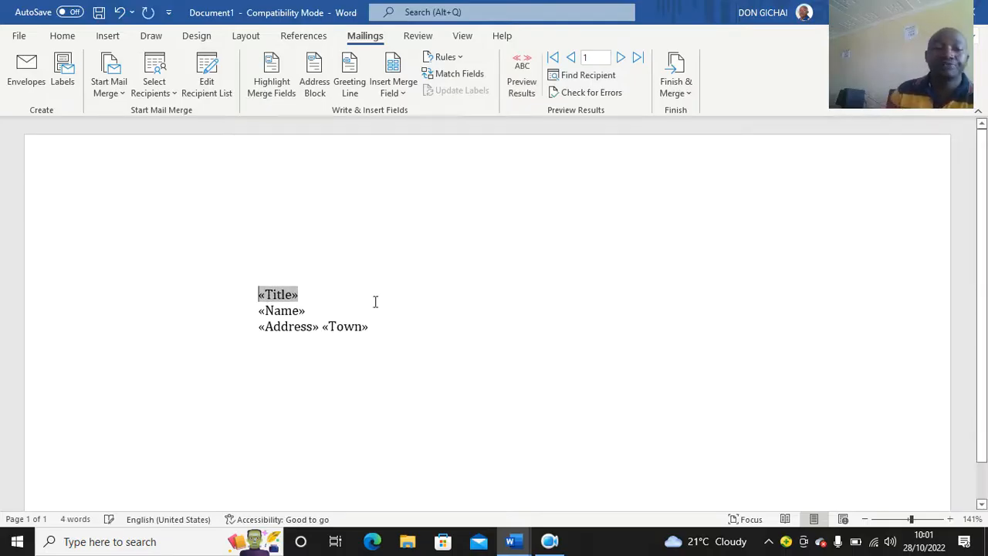
Step: Move the Title, Name, Address and Town fields into the envelope's delivery address frame
{"action": "left_click_drag", "start_coordinate": [392, 339], "coordinate": [272, 258]}
{"action": "left_click", "coordinate": [333, 291]}
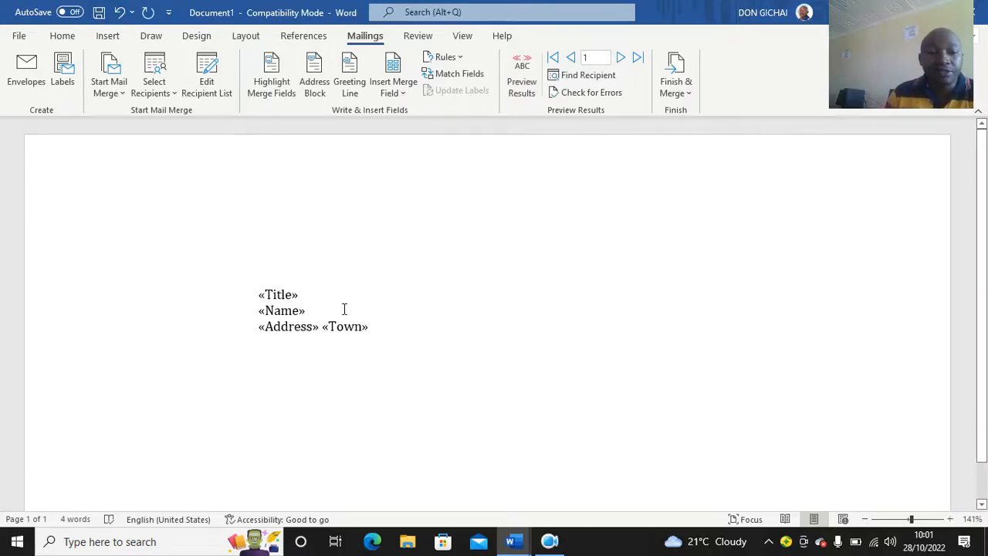
{"action": "left_click", "coordinate": [335, 422]}
{"action": "left_click_drag", "start_coordinate": [257, 293], "coordinate": [369, 327]}
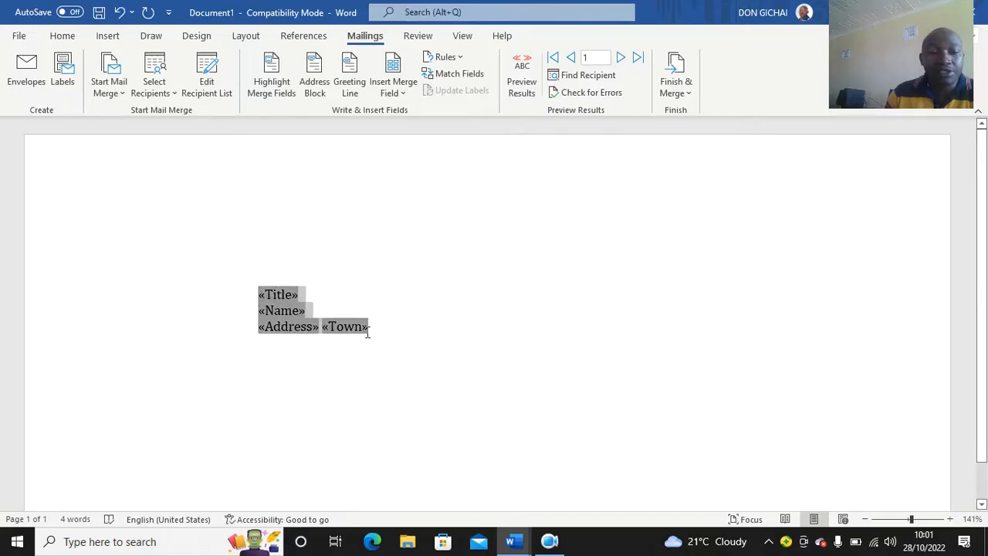
{"action": "left_click_drag", "start_coordinate": [309, 310], "coordinate": [417, 417]}
{"action": "left_click", "coordinate": [421, 306]}
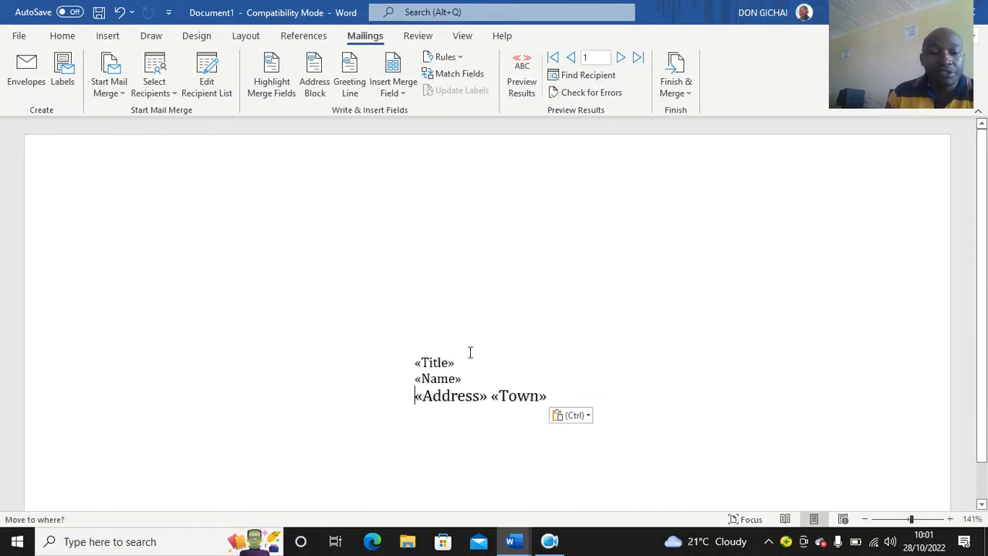
Step: Enlarge the font of all merge fields in the delivery address frame by two increments and make them bold
{"action": "left_click_drag", "start_coordinate": [557, 392], "coordinate": [395, 346]}
{"action": "left_click_drag", "start_coordinate": [550, 397], "coordinate": [420, 353]}
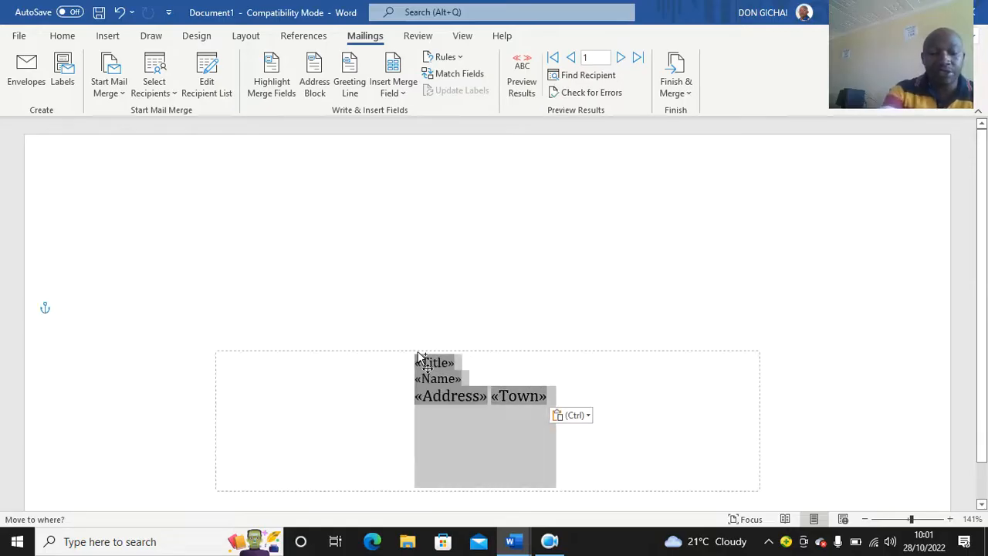
{"action": "key", "text": "ctrl+shift+period"}
{"action": "key", "text": "ctrl+shift+period"}
{"action": "key", "text": "ctrl+b"}
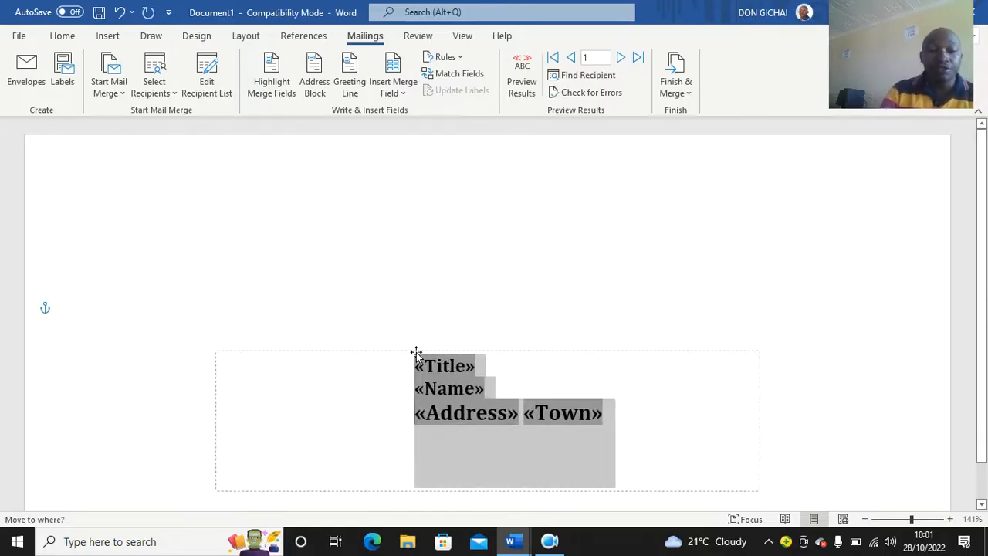
{"action": "left_click", "coordinate": [582, 230]}
Step: Merge all records into a new document of individual envelopes and look through the first few envelopes
{"action": "left_click", "coordinate": [686, 91]}
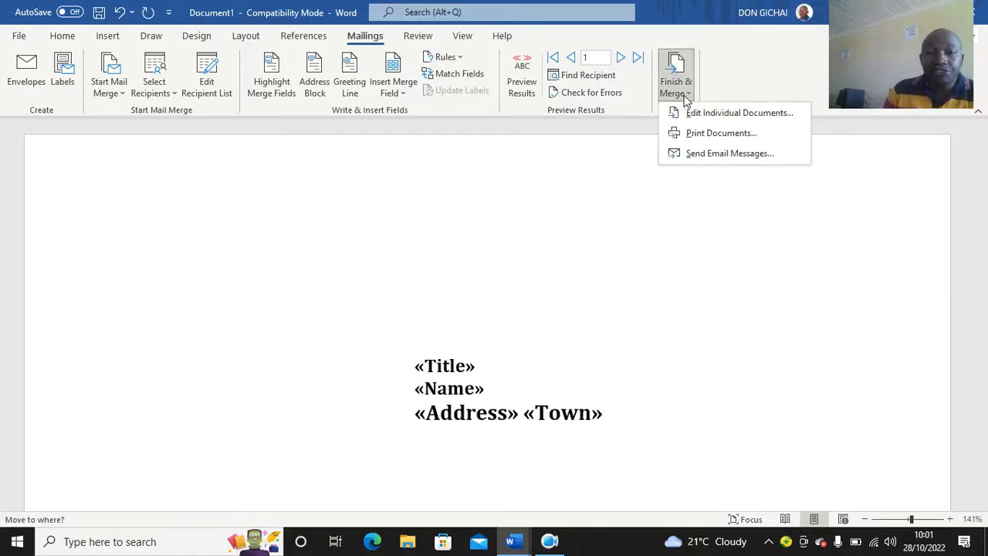
{"action": "left_click", "coordinate": [708, 116]}
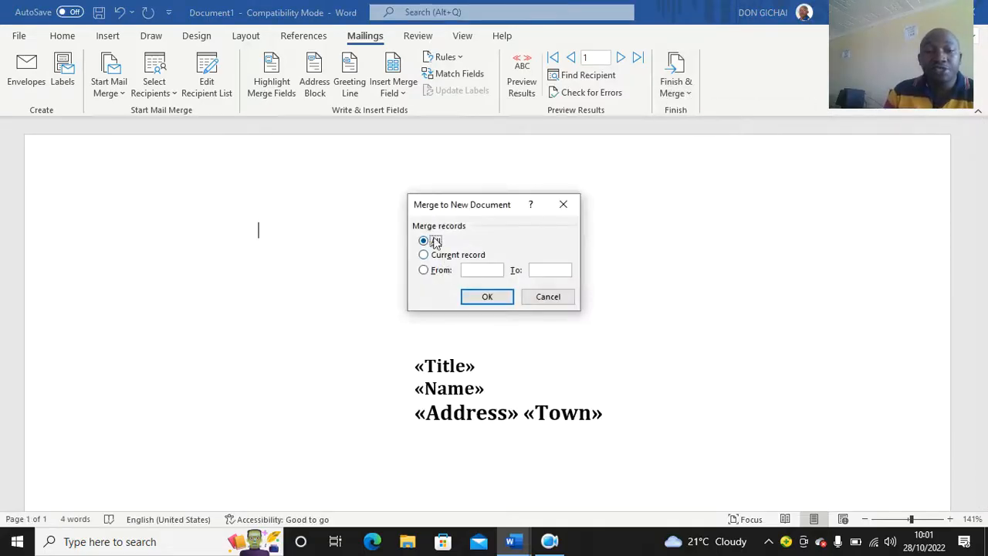
{"action": "left_click", "coordinate": [493, 300]}
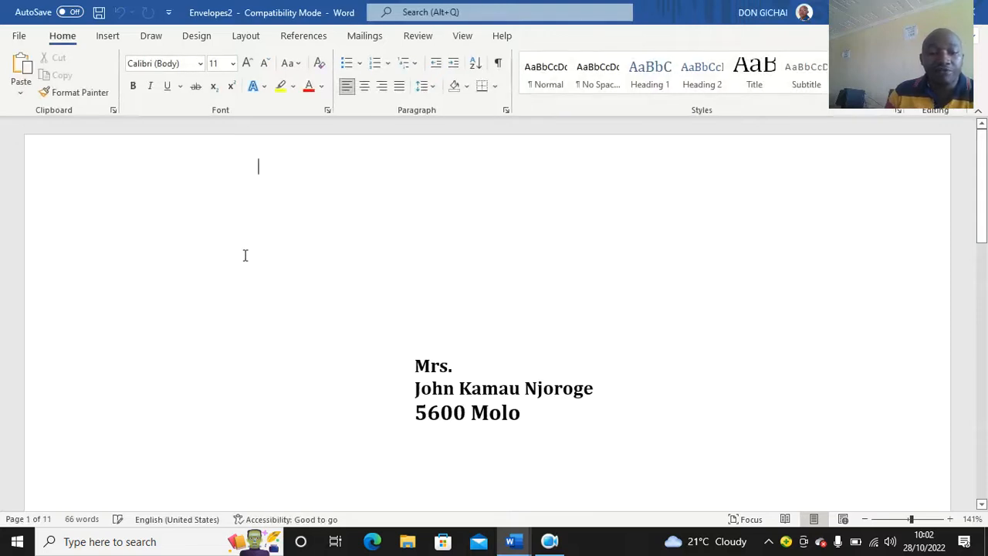
{"action": "scroll", "coordinate": [418, 344], "scroll_direction": "down", "scroll_amount": 10}
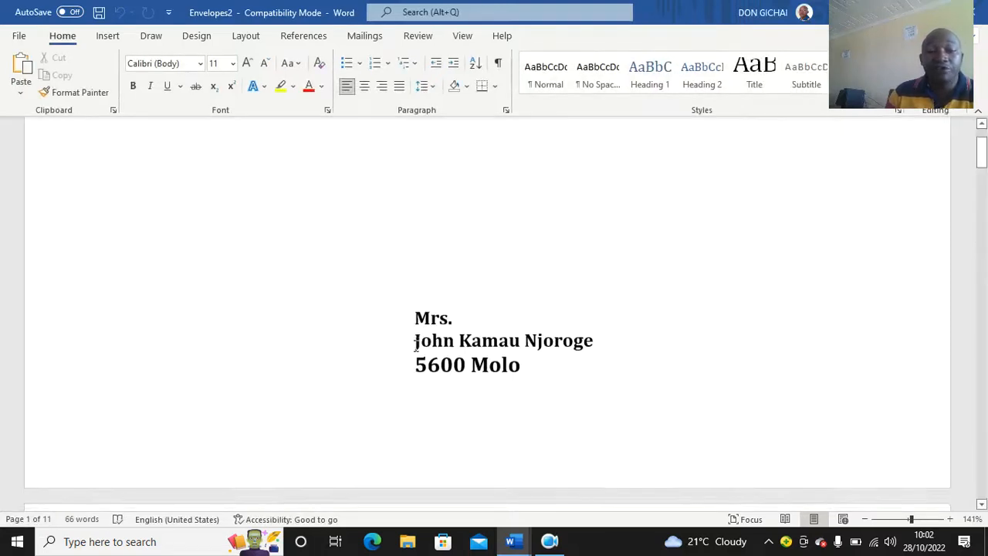
{"action": "scroll", "coordinate": [418, 344], "scroll_direction": "down", "scroll_amount": 5}
{"action": "scroll", "coordinate": [418, 344], "scroll_direction": "up", "scroll_amount": 1}
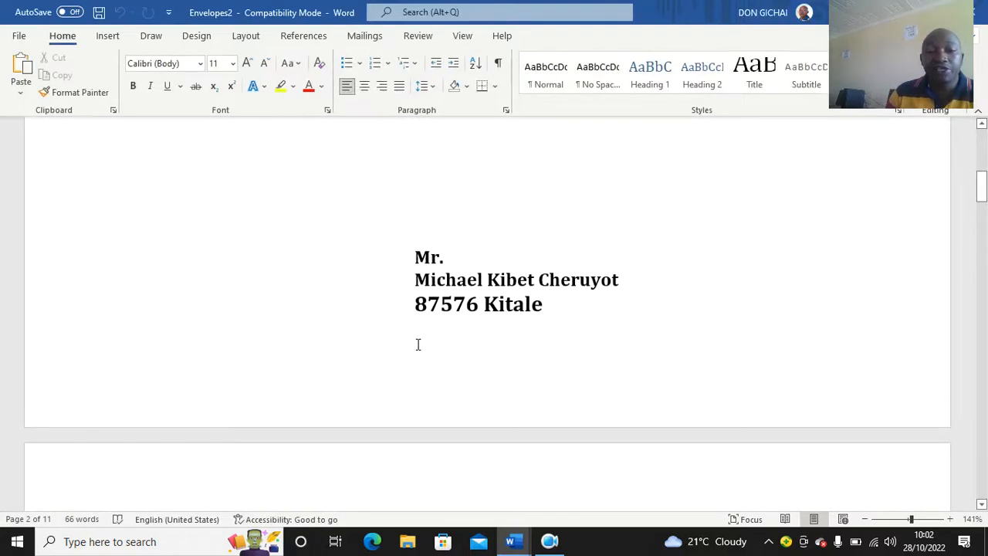
{"action": "scroll", "coordinate": [418, 345], "scroll_direction": "down", "scroll_amount": 5}
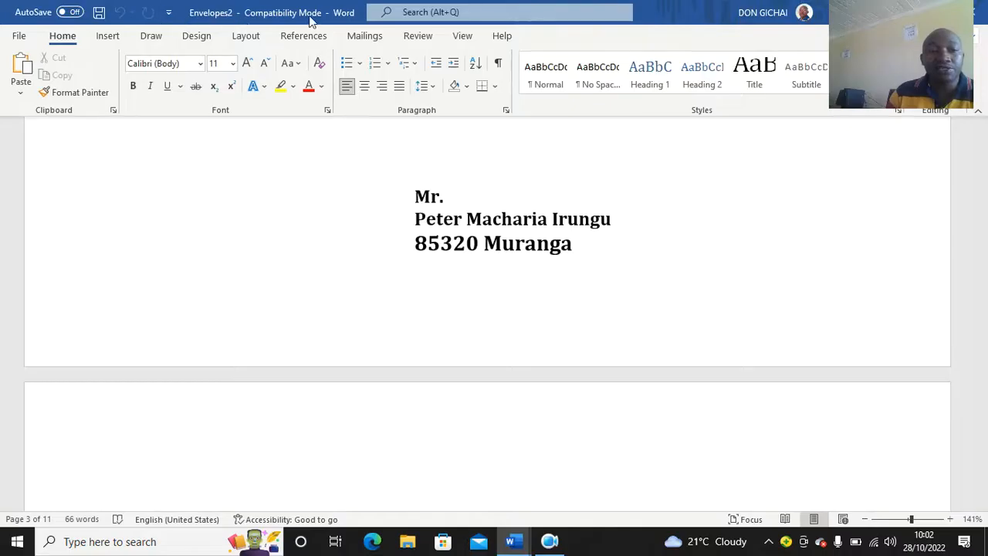
Step: Save the merged document as envelopes in the Desktop folder 090, accepting the upgrade to the newest file format
{"action": "left_click", "coordinate": [99, 12]}
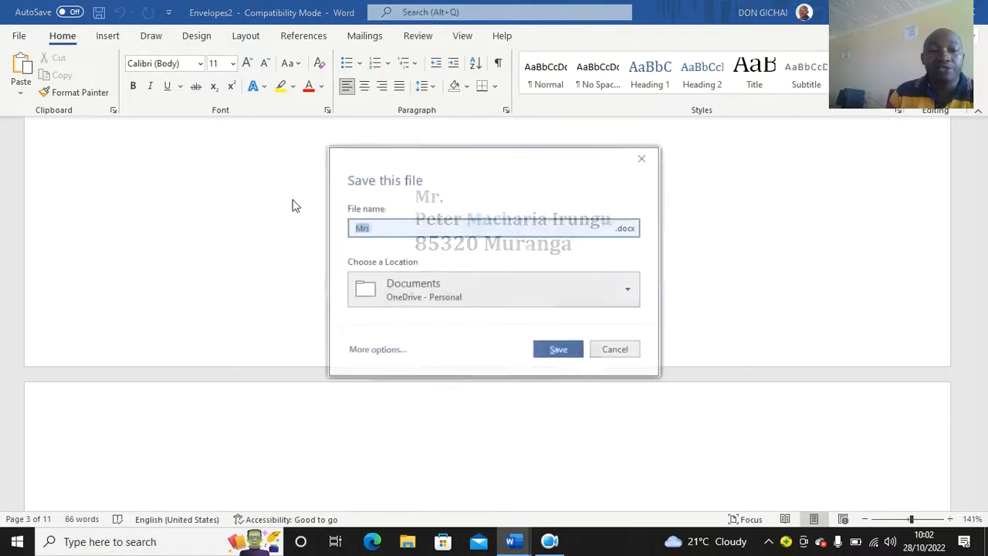
{"action": "left_click", "coordinate": [376, 349]}
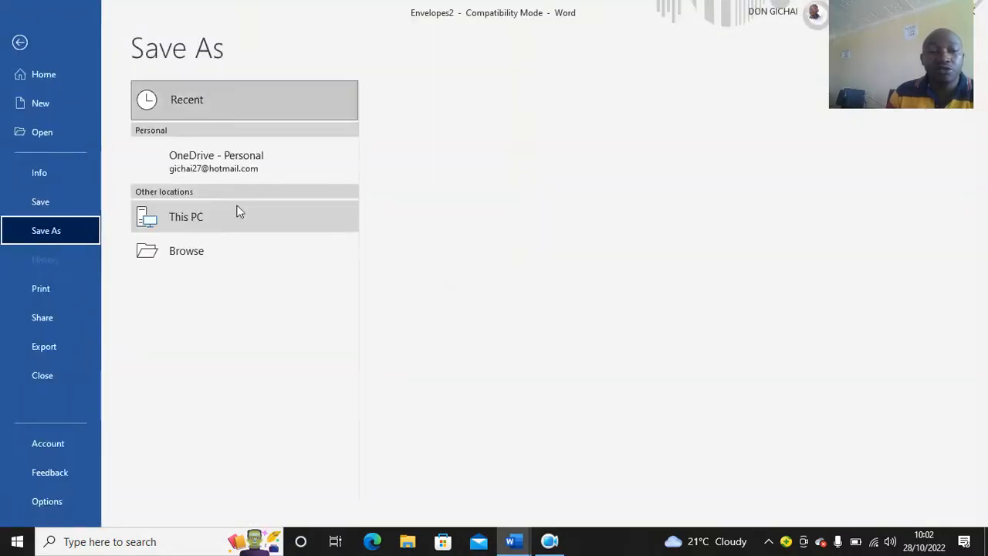
{"action": "left_click", "coordinate": [215, 221]}
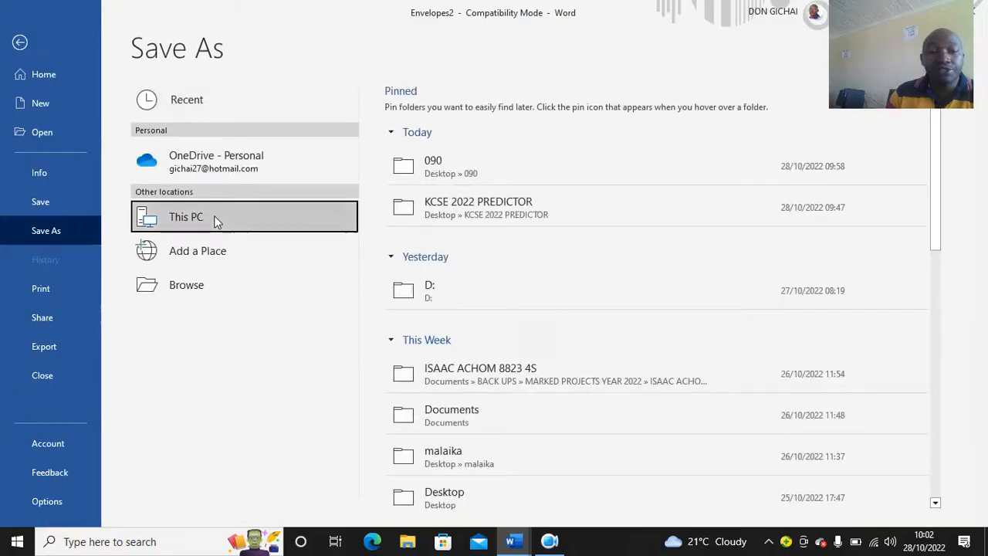
{"action": "left_click", "coordinate": [477, 168]}
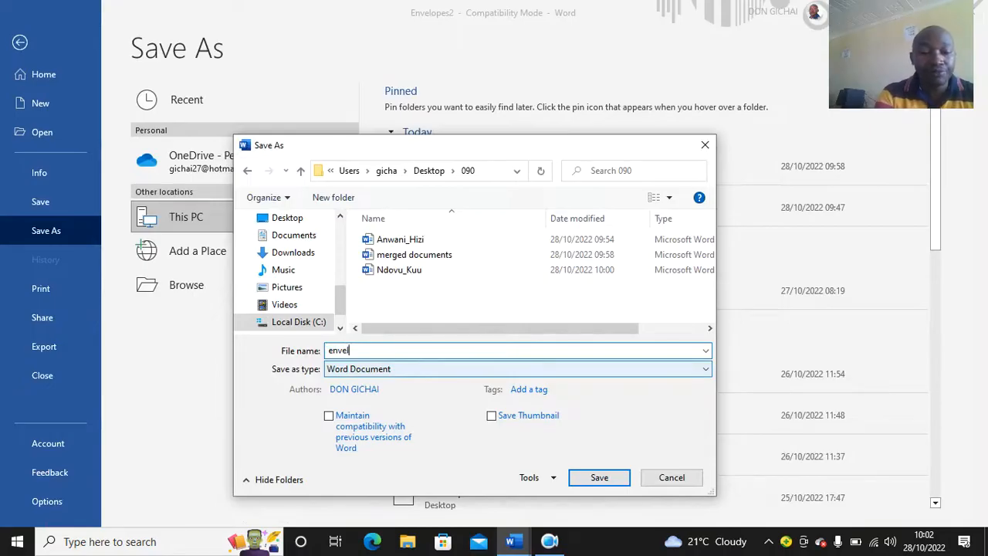
{"action": "key", "text": "Return"}
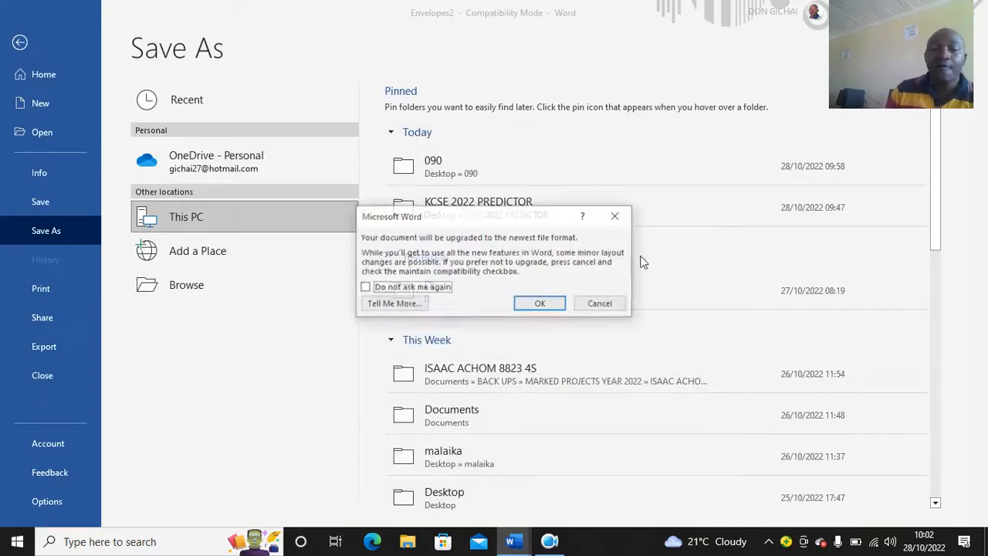
{"action": "left_click", "coordinate": [540, 304]}
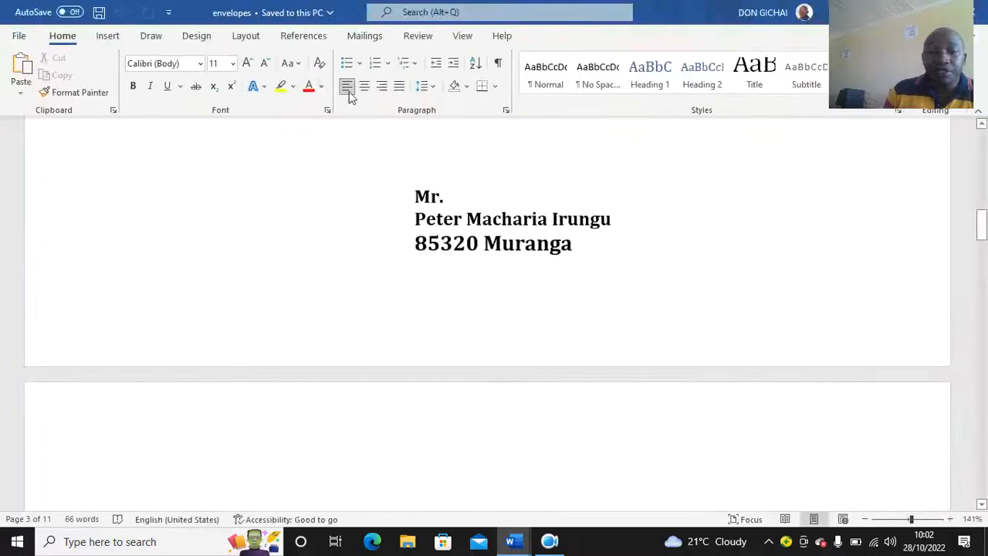
Step: Close the envelopes document, and close the envelope main document without saving it to return to the question paper
{"action": "left_click", "coordinate": [168, 12]}
{"action": "left_click", "coordinate": [216, 11]}
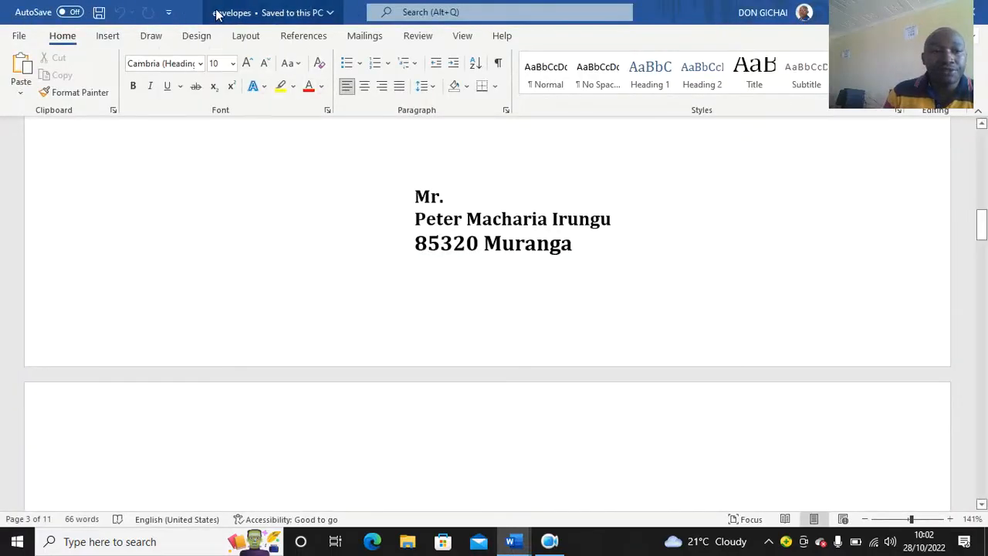
{"action": "double_click", "coordinate": [216, 11]}
{"action": "left_click", "coordinate": [859, 148]}
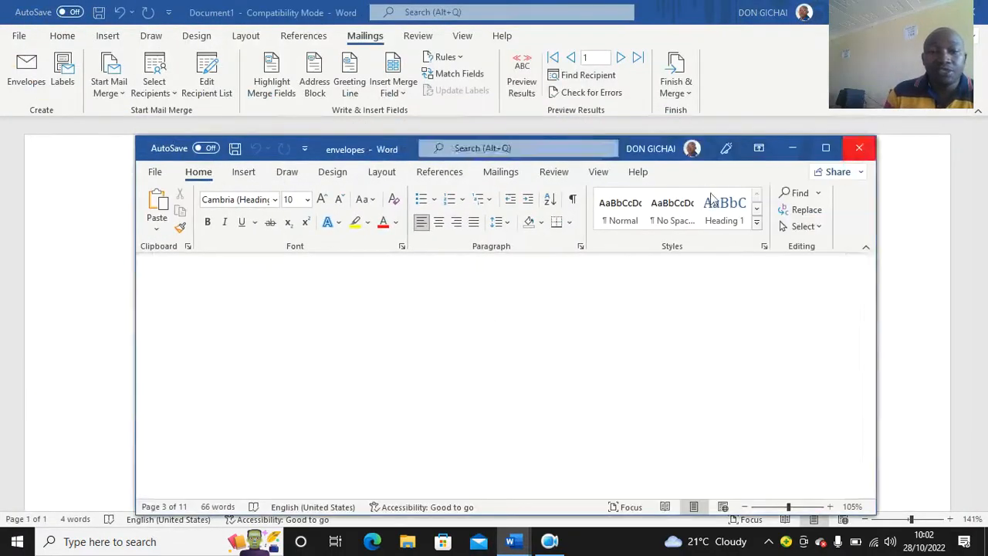
{"action": "double_click", "coordinate": [688, 16]}
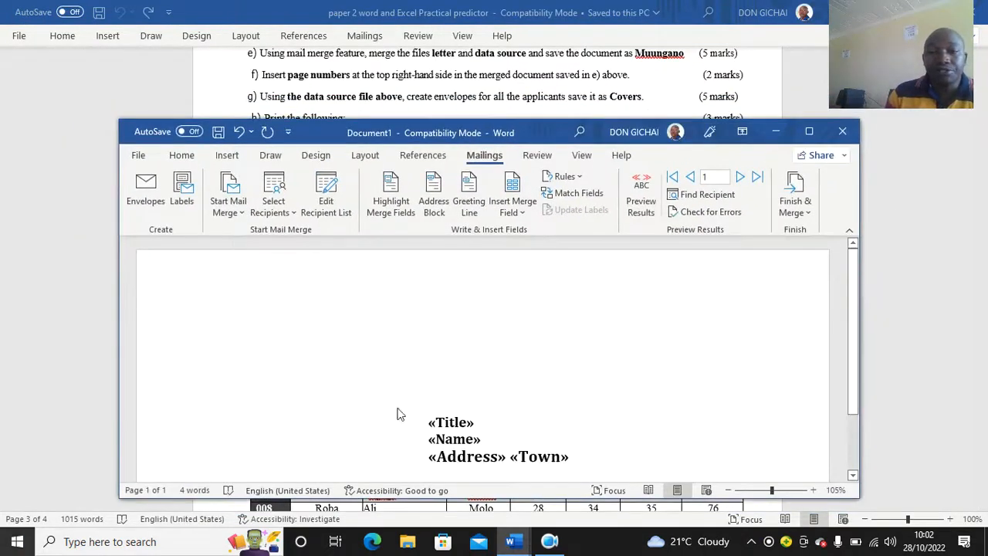
{"action": "left_click", "coordinate": [843, 133]}
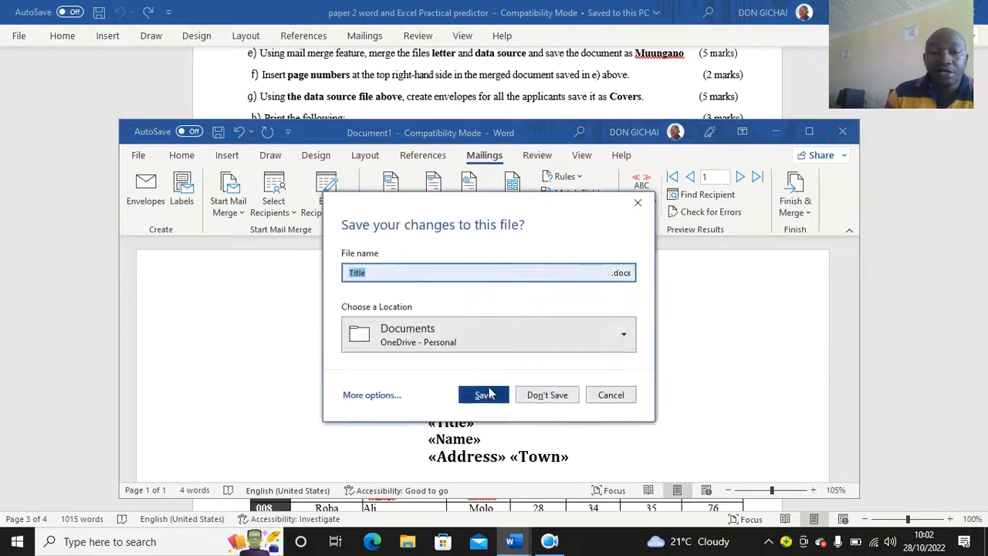
{"action": "left_click", "coordinate": [528, 396]}
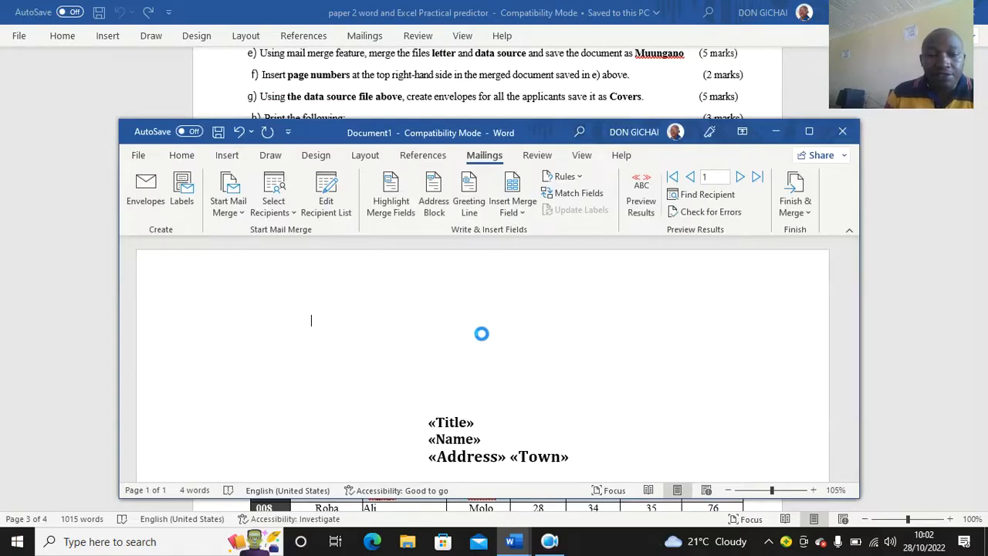
{"action": "left_click", "coordinate": [883, 117]}
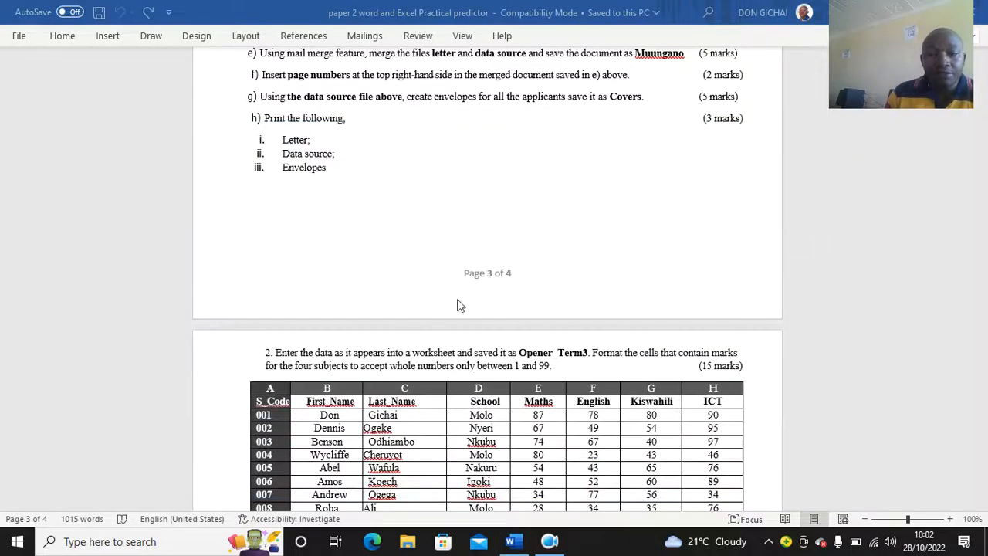
Step: Review question 2 of the paper and copy its entire marks table, from the column-letter row through student code 015
{"action": "scroll", "coordinate": [355, 248], "scroll_direction": "down", "scroll_amount": 5}
{"action": "scroll", "coordinate": [356, 253], "scroll_direction": "down", "scroll_amount": 8}
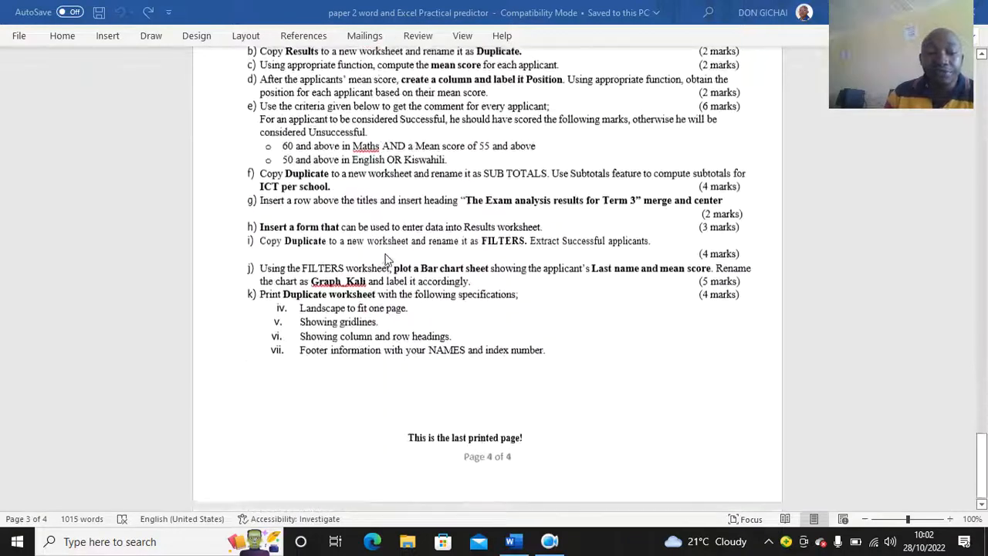
{"action": "scroll", "coordinate": [388, 260], "scroll_direction": "up", "scroll_amount": 6}
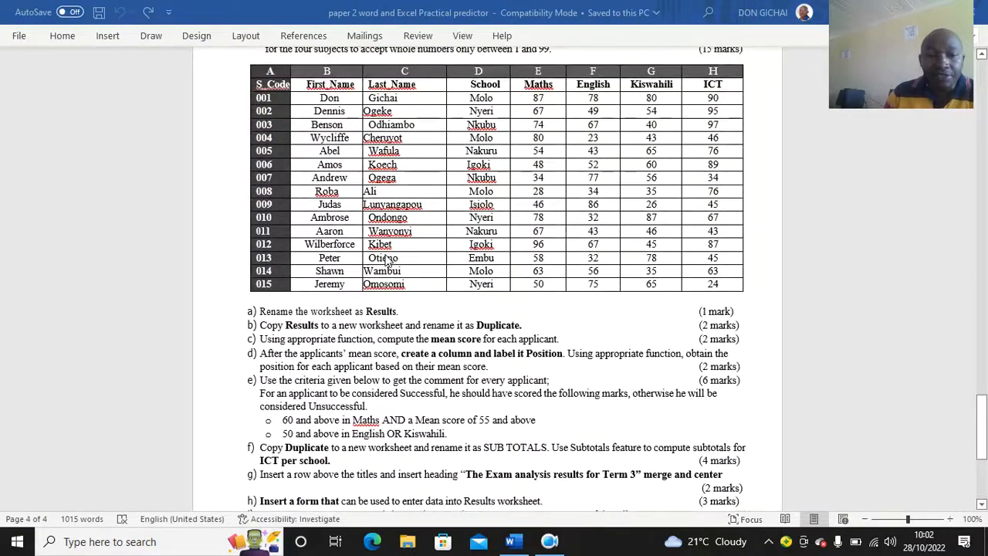
{"action": "scroll", "coordinate": [386, 260], "scroll_direction": "up", "scroll_amount": 3}
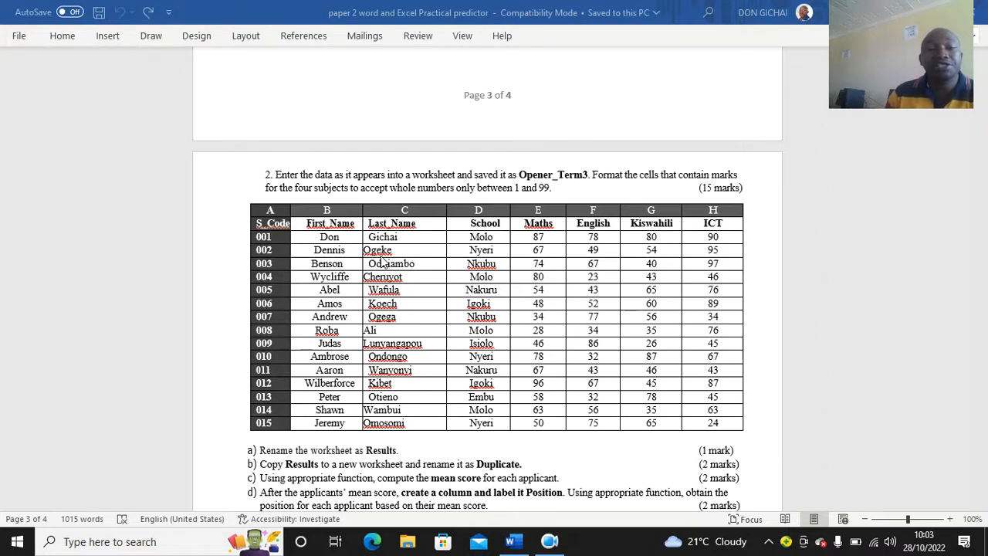
{"action": "left_click", "coordinate": [242, 209]}
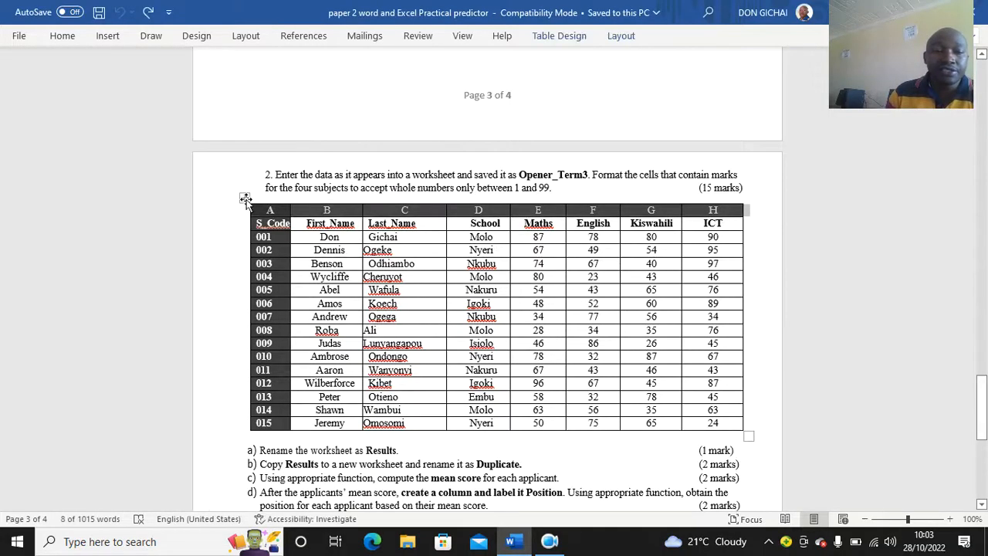
{"action": "left_click", "coordinate": [245, 200]}
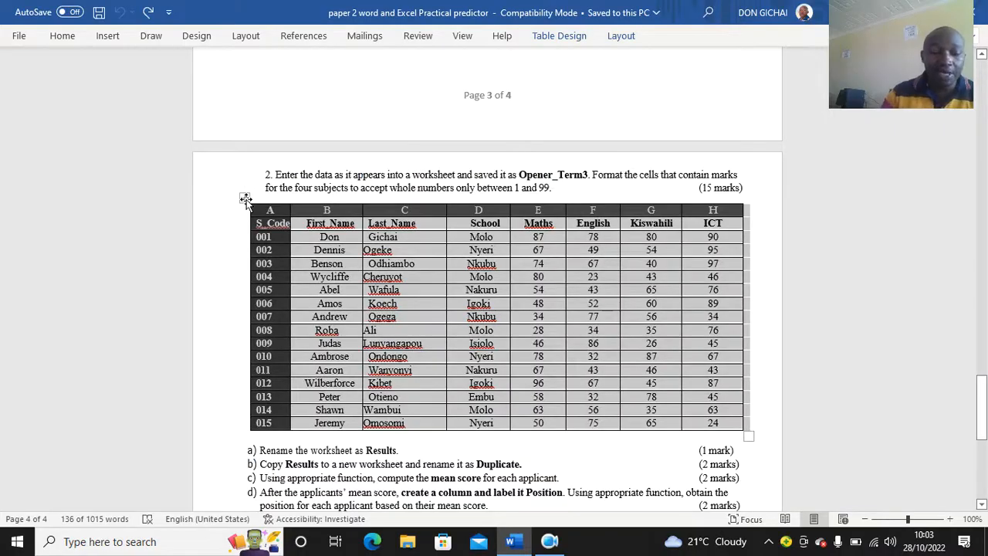
Step: Open Microsoft Excel 2010 with a blank workbook and maximize the Book1 workbook window
{"action": "left_click", "coordinate": [69, 541]}
{"action": "type", "text": "e"}
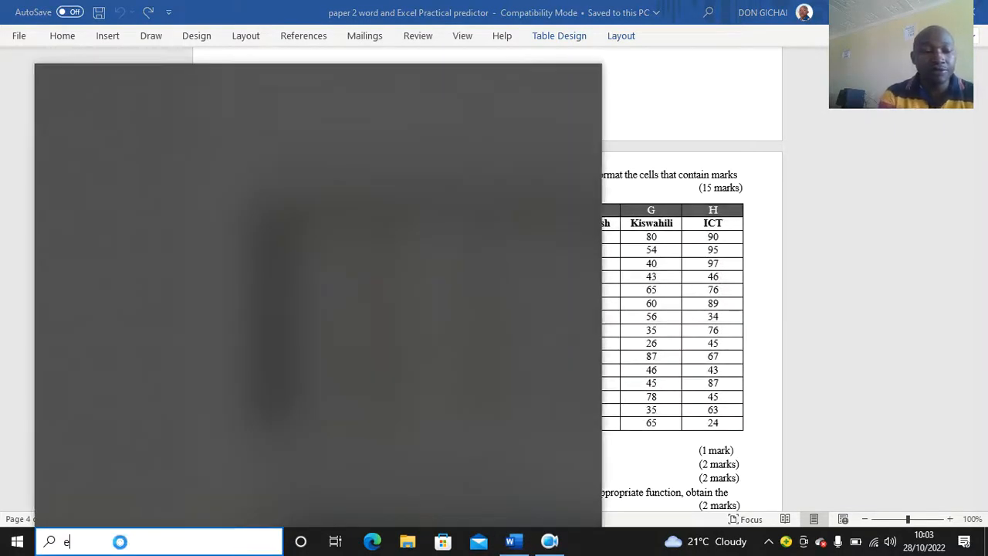
{"action": "type", "text": "xce"}
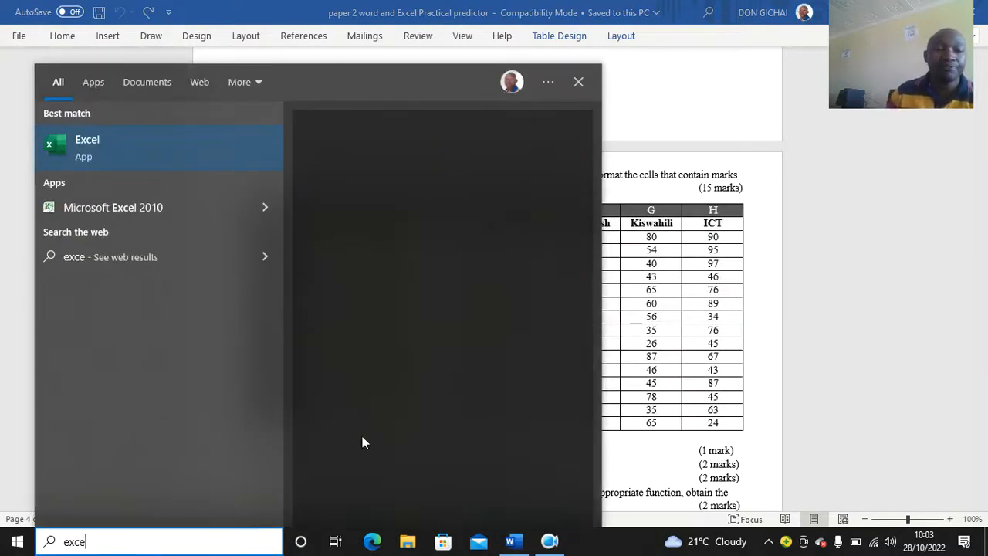
{"action": "left_click", "coordinate": [152, 205]}
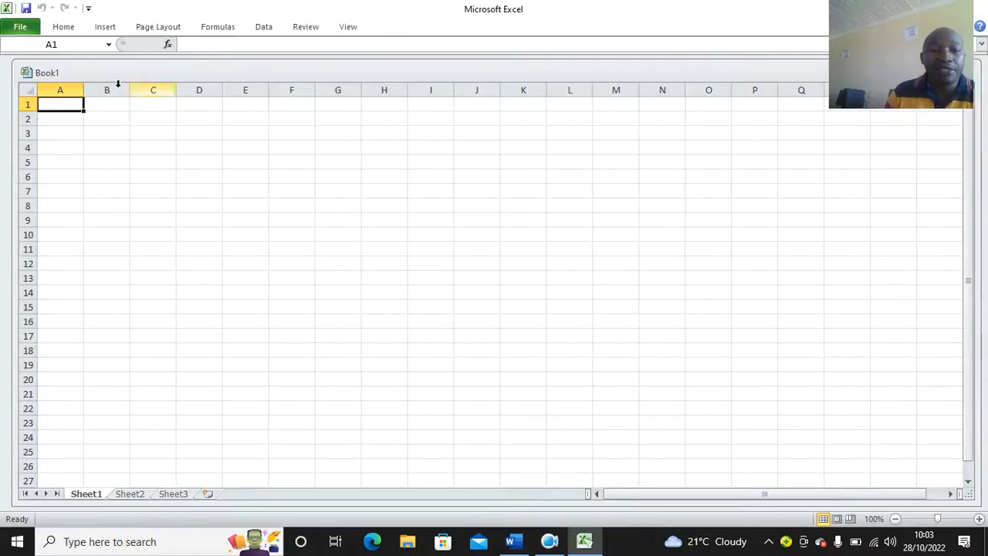
{"action": "left_click_drag", "start_coordinate": [860, 6], "coordinate": [877, 128]}
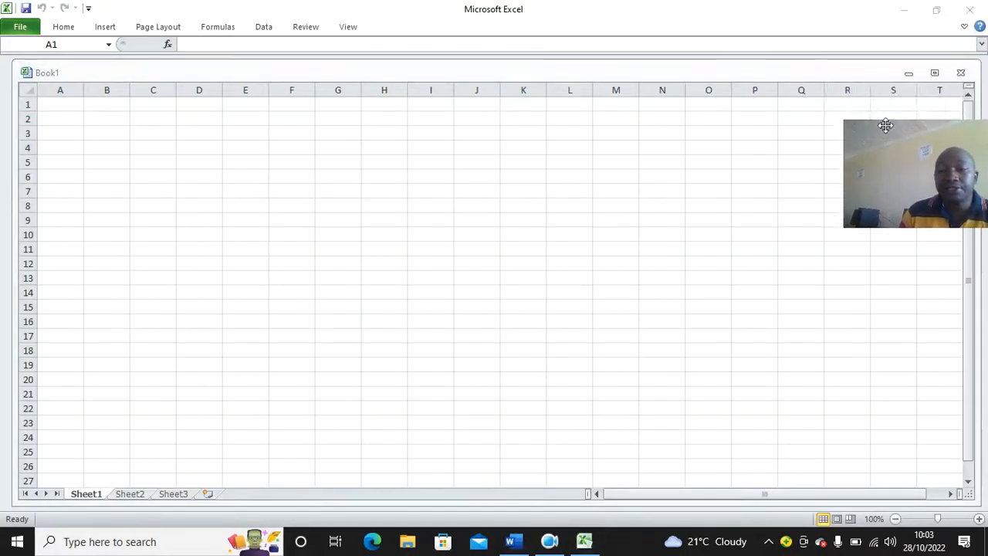
{"action": "left_click", "coordinate": [922, 72]}
{"action": "left_click", "coordinate": [932, 74]}
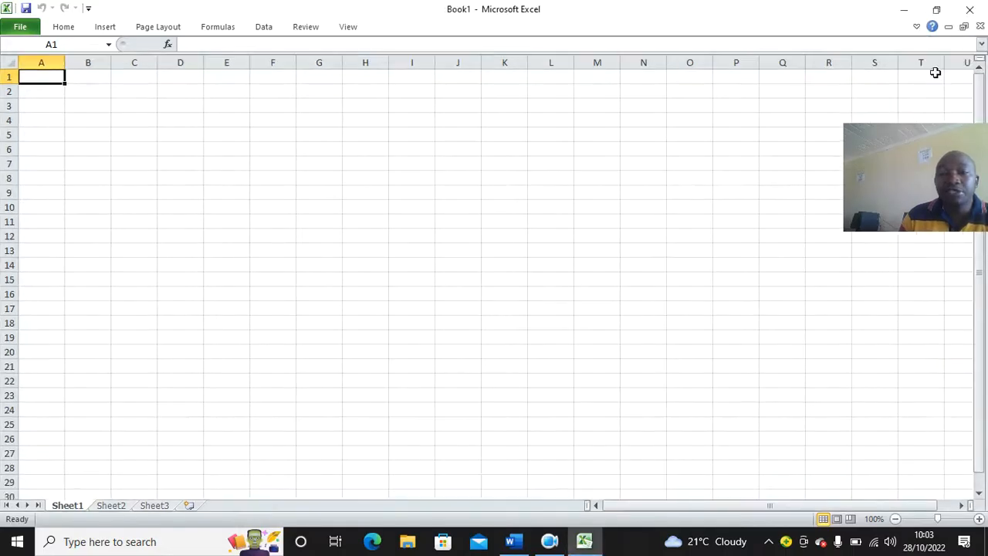
{"action": "left_click_drag", "start_coordinate": [978, 157], "coordinate": [976, 101]}
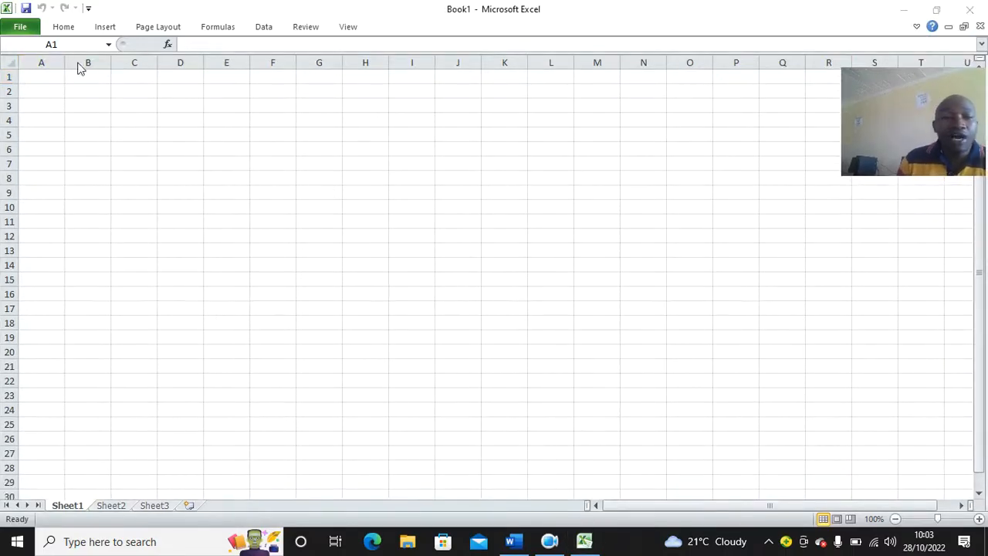
Step: Paste the copied marks table into Sheet1 starting at cell A1, and widen the First_Name and Last_Name columns to fit each entry on one line
{"action": "left_click", "coordinate": [55, 76]}
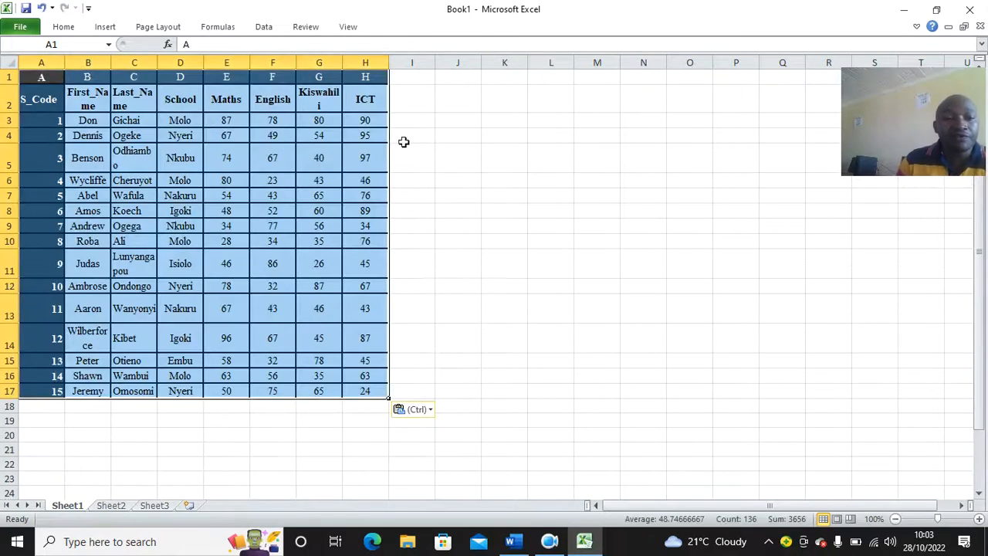
{"action": "left_click", "coordinate": [63, 65]}
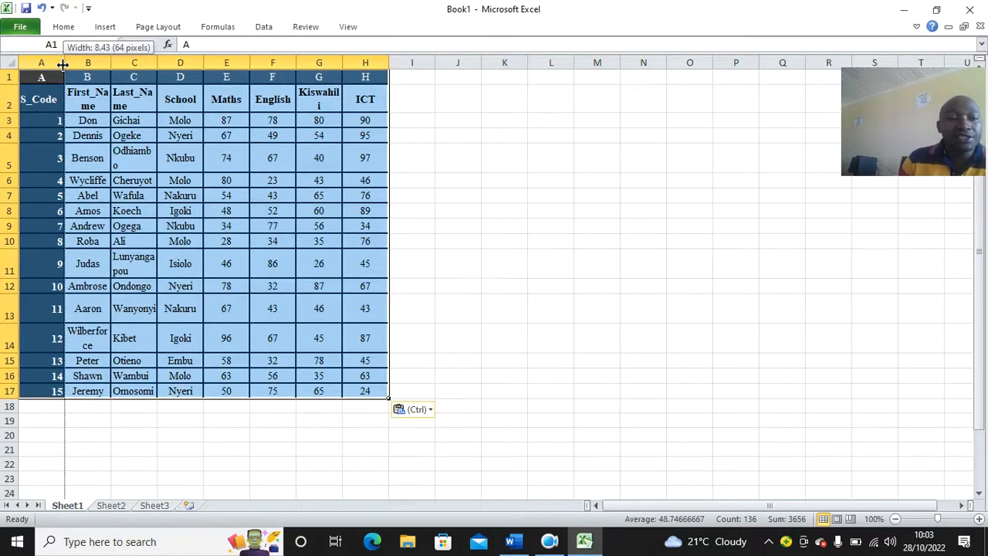
{"action": "left_click_drag", "start_coordinate": [110, 61], "coordinate": [301, 62]}
{"action": "left_click", "coordinate": [624, 211]}
{"action": "left_click", "coordinate": [639, 237]}
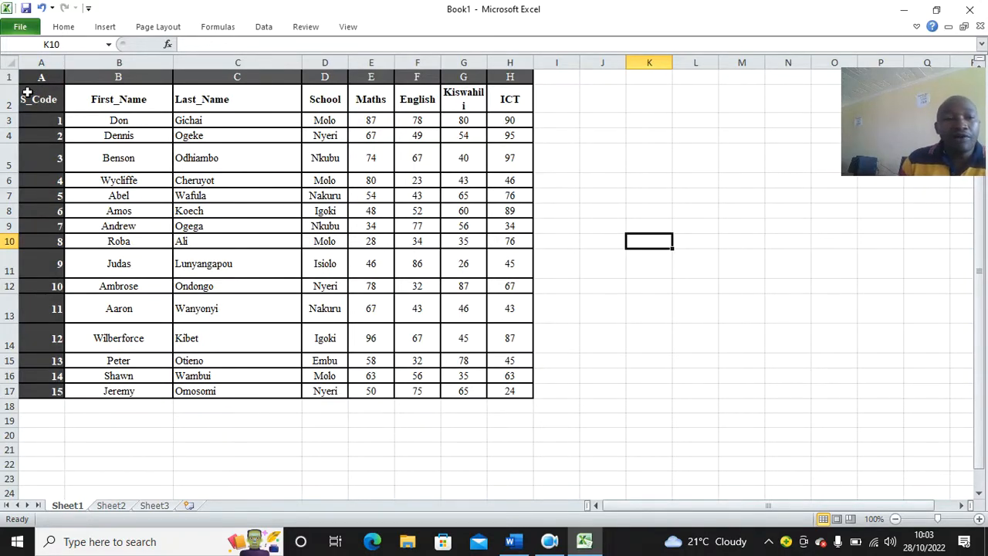
Step: Delete the pasted row of column letters above the headings and slightly widen the School column
{"action": "left_click", "coordinate": [11, 78]}
{"action": "right_click", "coordinate": [12, 77]}
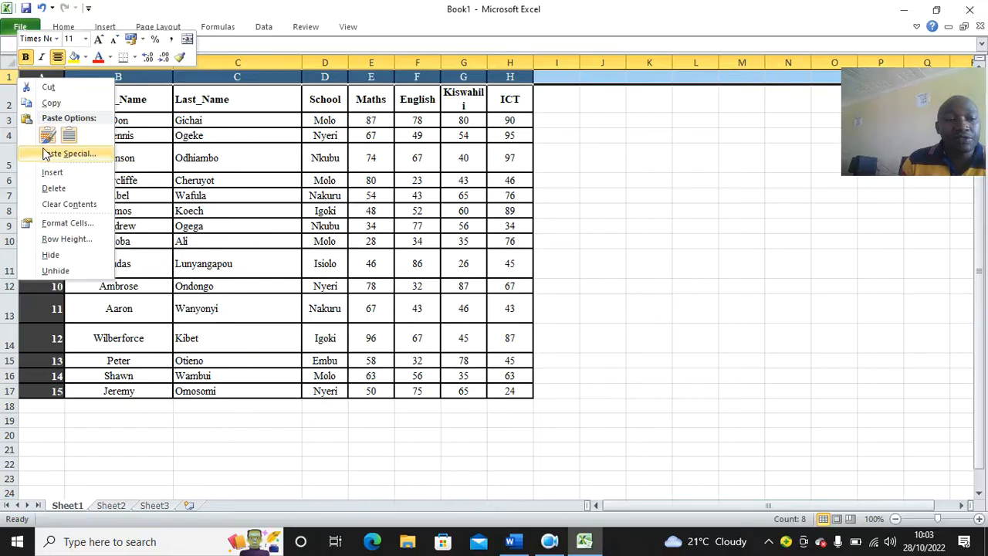
{"action": "left_click", "coordinate": [48, 190]}
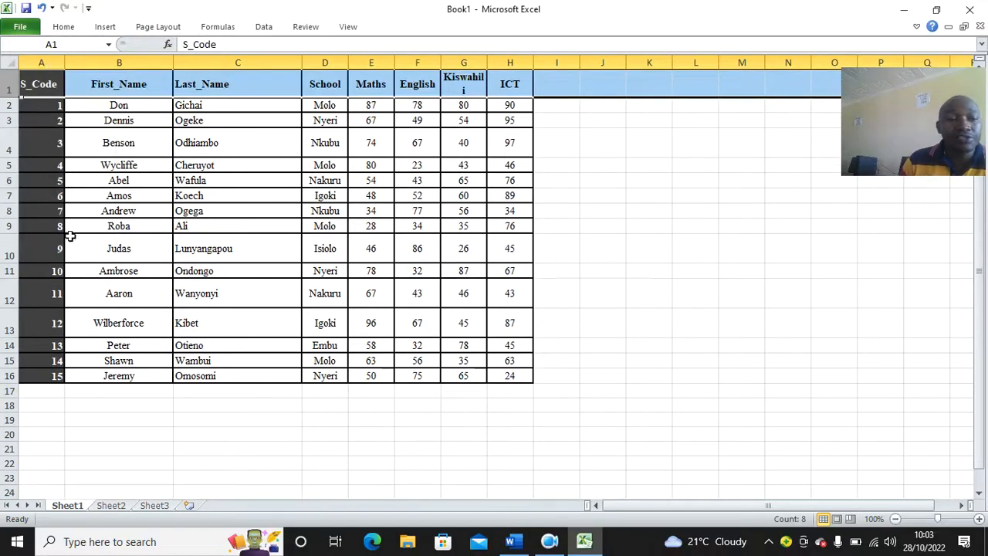
{"action": "left_click", "coordinate": [653, 250]}
{"action": "left_click_drag", "start_coordinate": [348, 63], "coordinate": [368, 62]}
{"action": "left_click", "coordinate": [667, 161]}
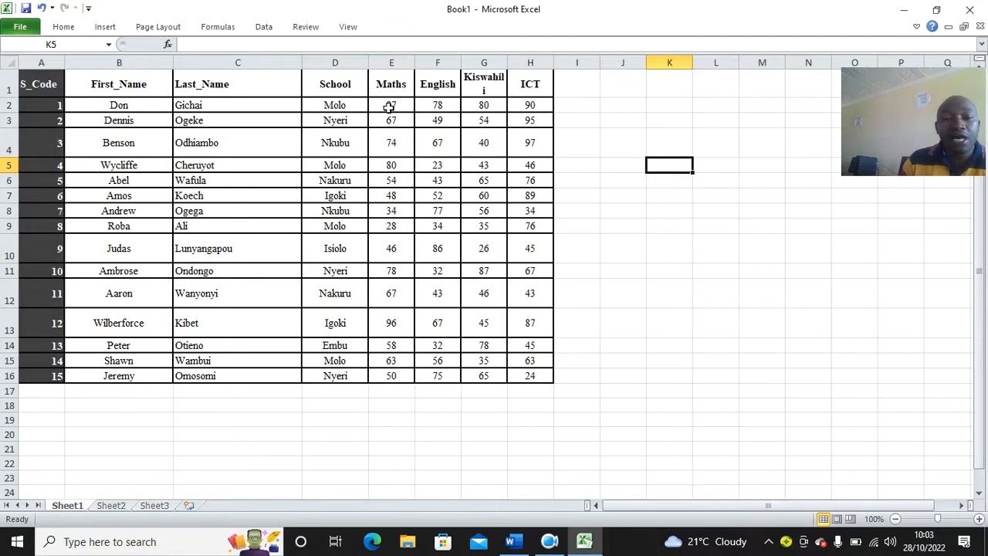
Step: Start a data validation rule on the four subjects' marks in E2:H16 that allows only whole numbers
{"action": "left_click_drag", "start_coordinate": [389, 106], "coordinate": [520, 373]}
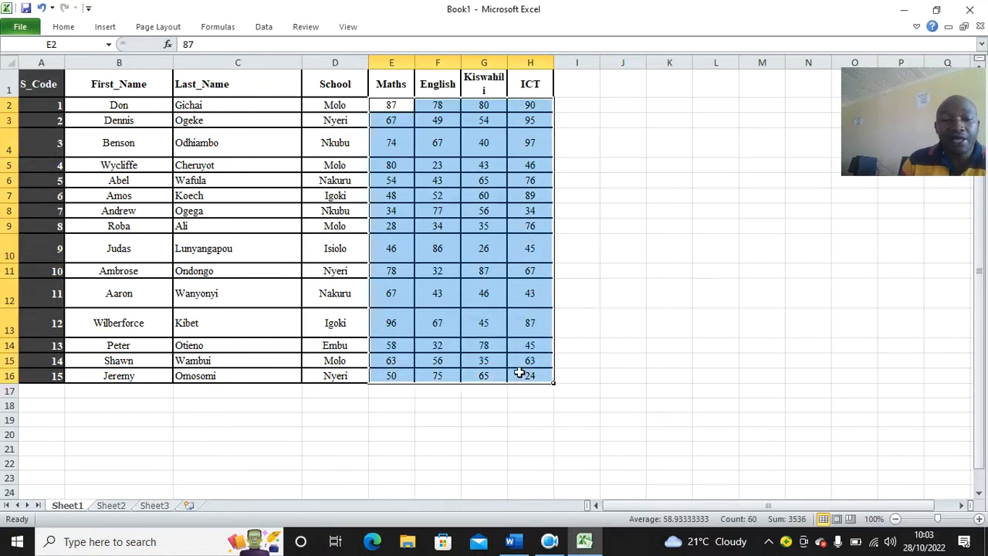
{"action": "left_click", "coordinate": [265, 27]}
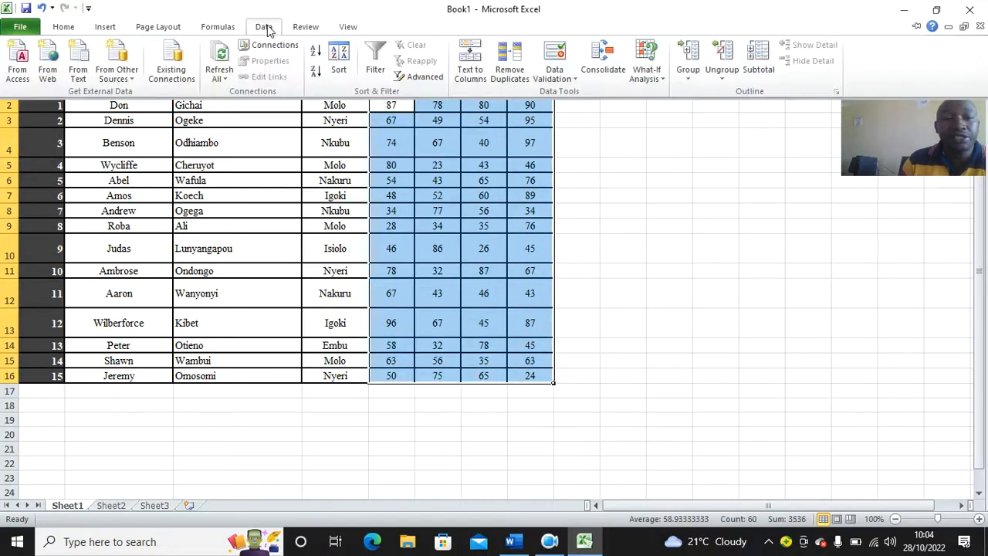
{"action": "left_click", "coordinate": [566, 80]}
{"action": "left_click", "coordinate": [578, 95]}
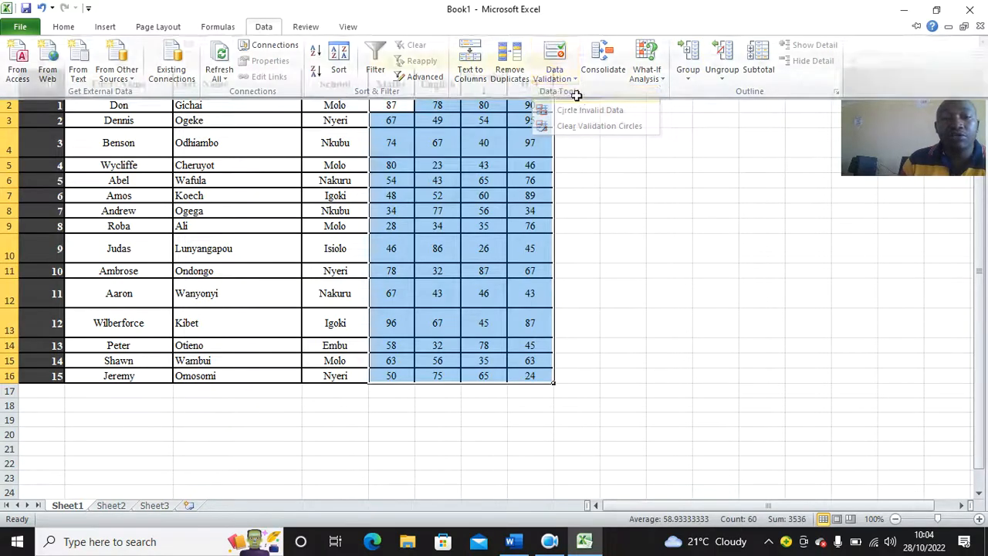
{"action": "left_click", "coordinate": [149, 190]}
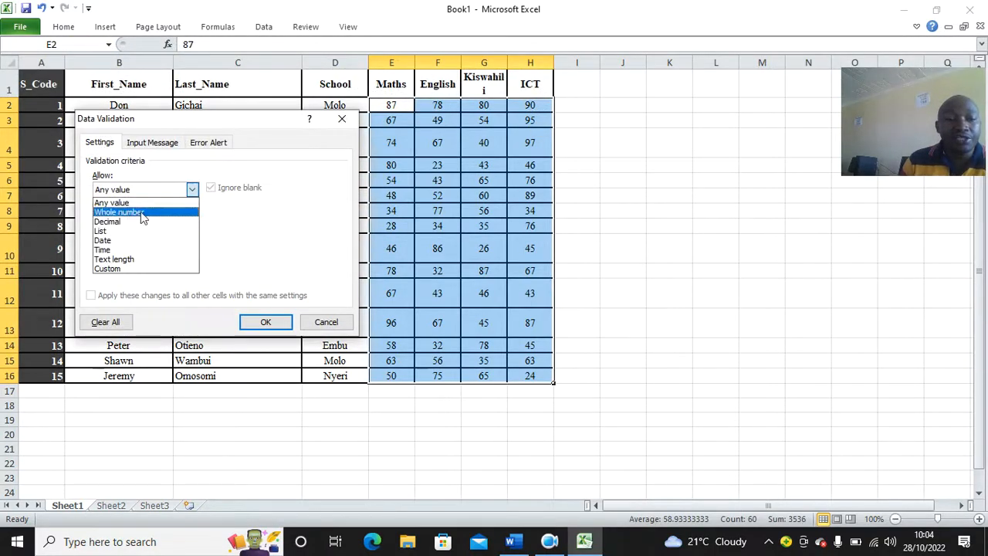
{"action": "left_click", "coordinate": [142, 207]}
{"action": "left_click", "coordinate": [121, 249]}
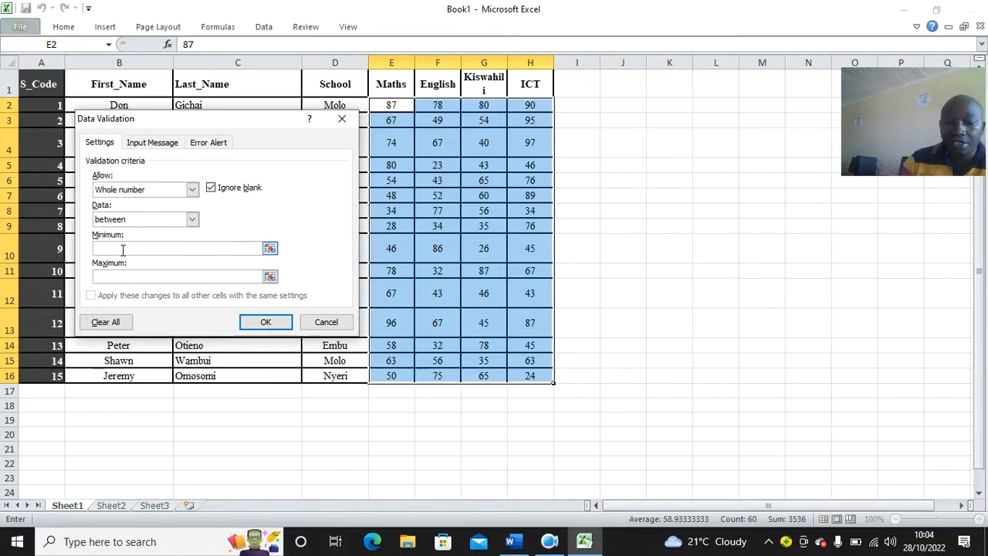
Step: Limit the whole-number validation for the selected marks cells to a minimum of 1 and a maximum of 99
{"action": "key", "text": "End"}
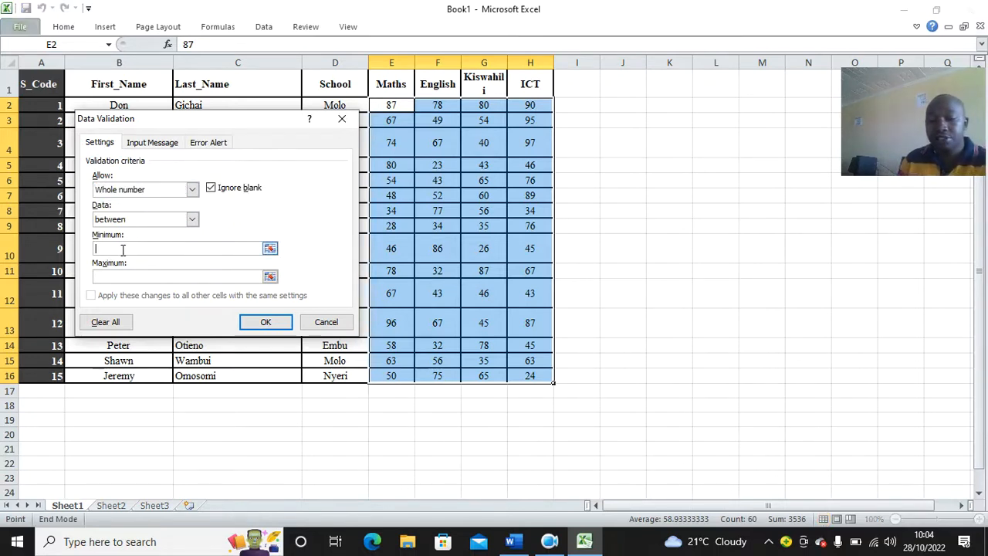
{"action": "type", "text": "1"}
{"action": "left_click", "coordinate": [148, 276]}
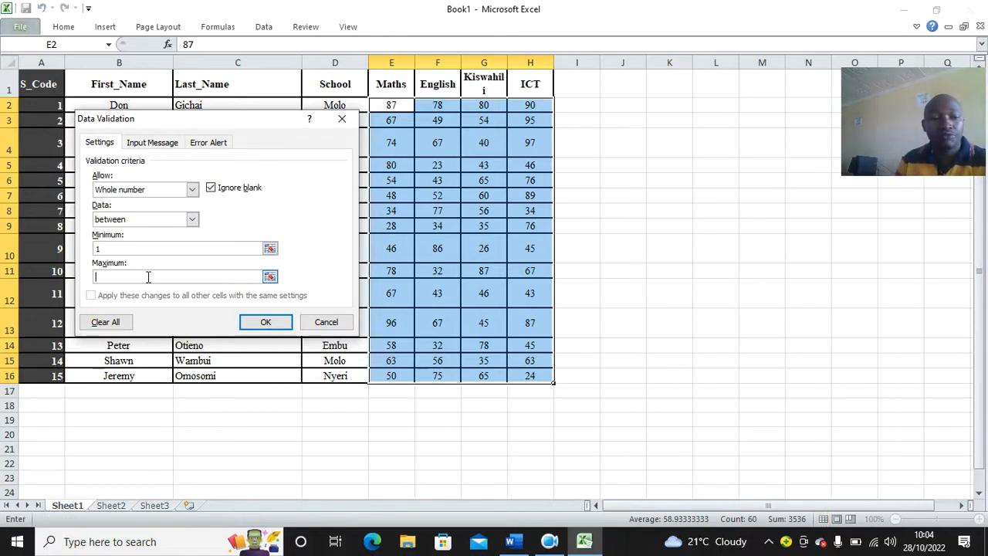
Step: Add an input message titled "Welcome to marks entry" with the text "marks entry 1- 99"
{"action": "left_click", "coordinate": [151, 143]}
{"action": "left_click", "coordinate": [184, 210]}
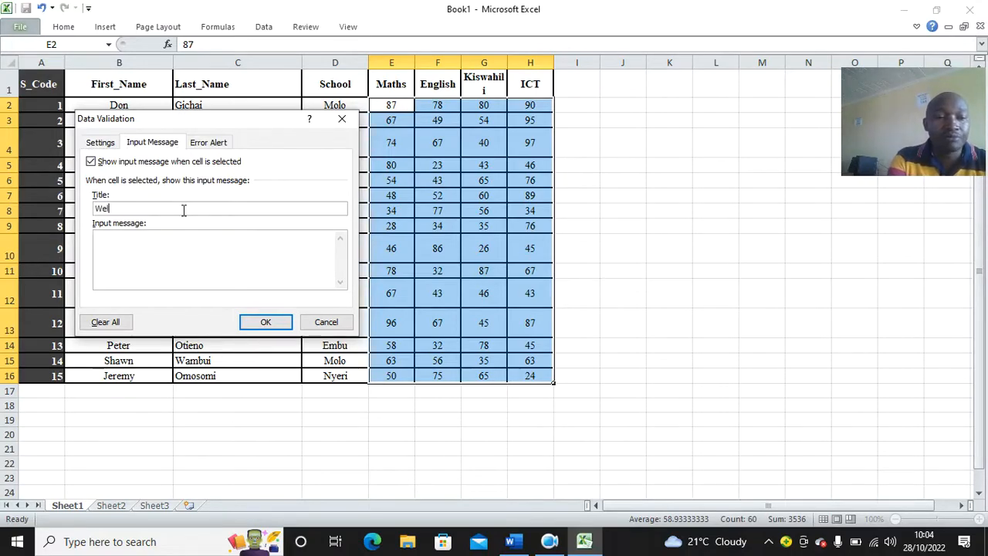
{"action": "type", "text": "Welcome to marks entry"}
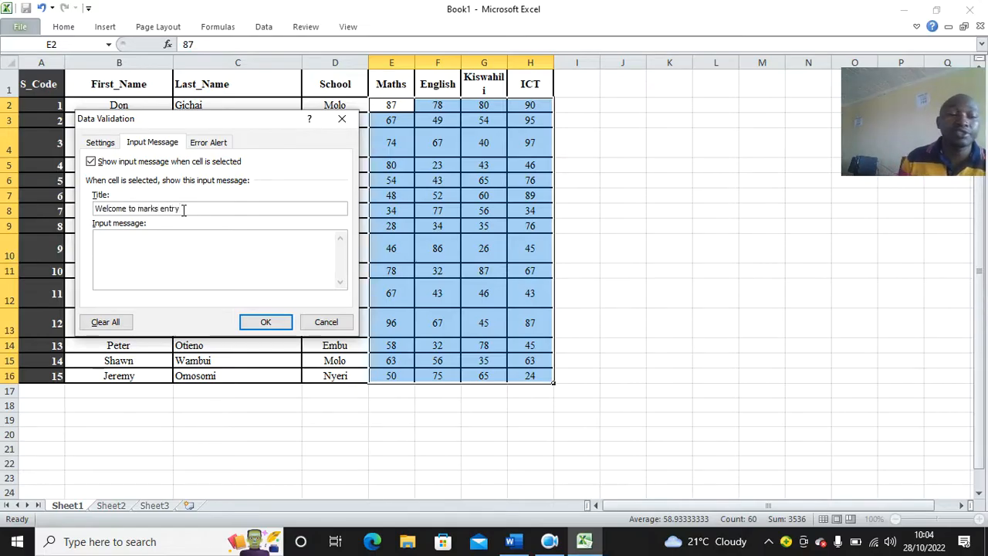
{"action": "left_click", "coordinate": [214, 277]}
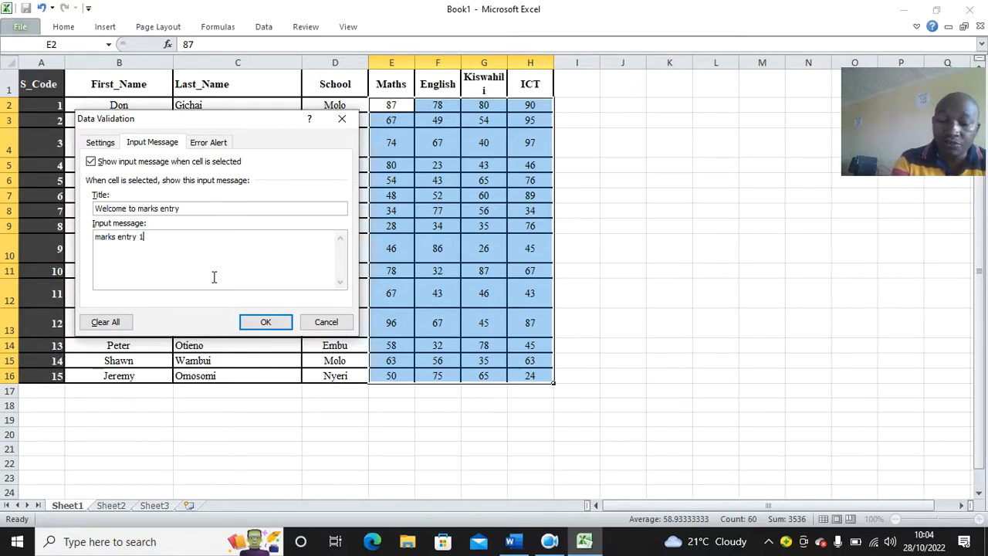
Step: Add an Information-style error alert titled "warning enter 1-99" with the message "enter 1 -99" and apply the validation
{"action": "left_click", "coordinate": [224, 143]}
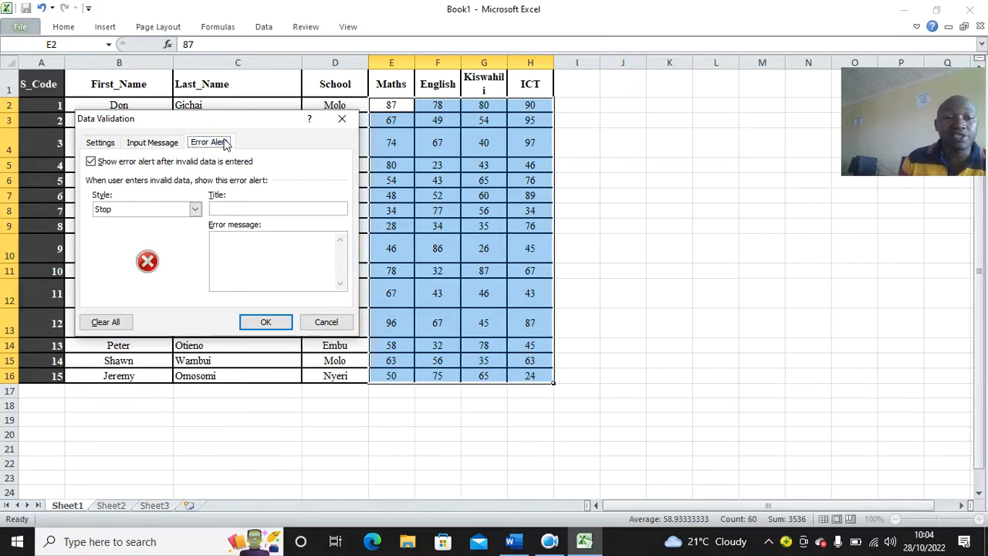
{"action": "left_click", "coordinate": [195, 209]}
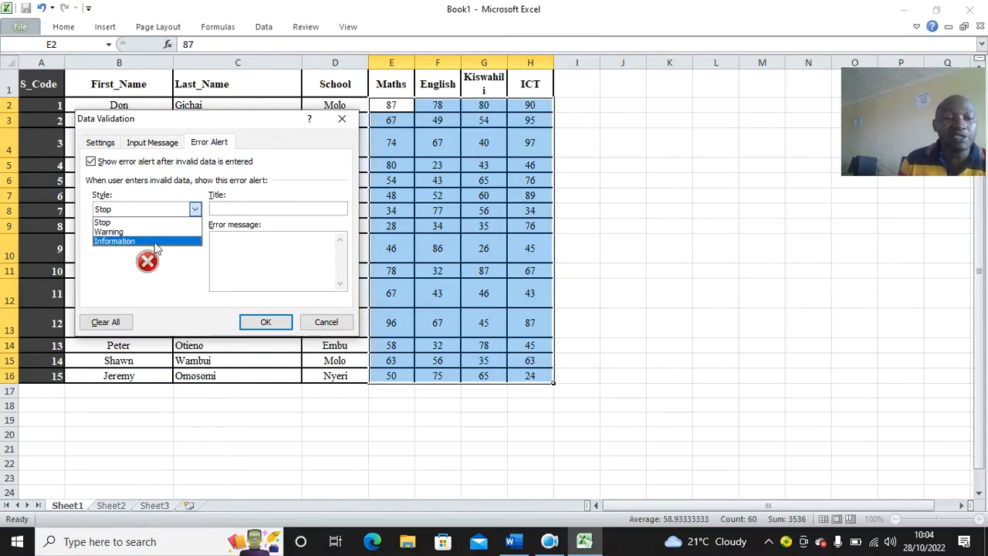
{"action": "left_click", "coordinate": [156, 241]}
{"action": "left_click", "coordinate": [254, 206]}
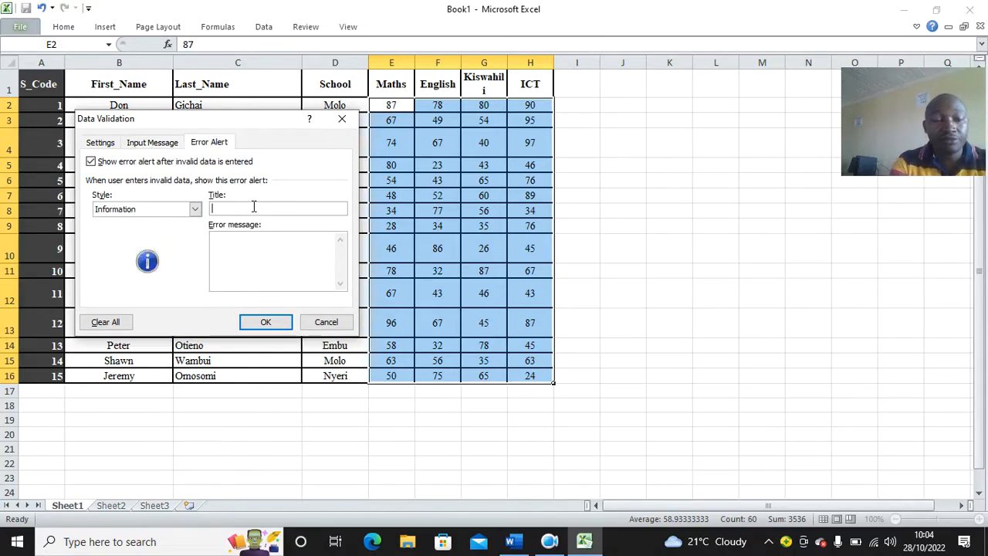
{"action": "type", "text": "warning enter"}
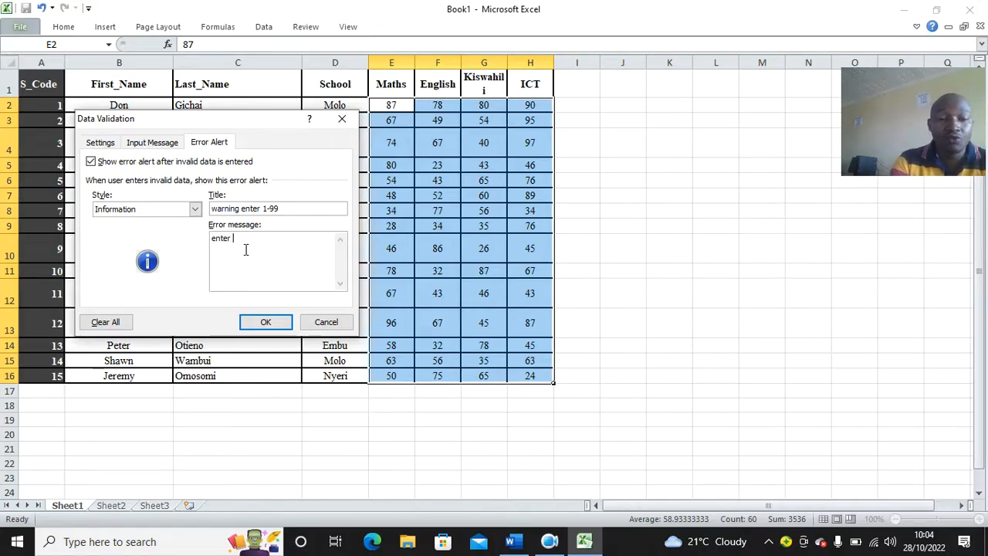
{"action": "type", "text": "1 -99"}
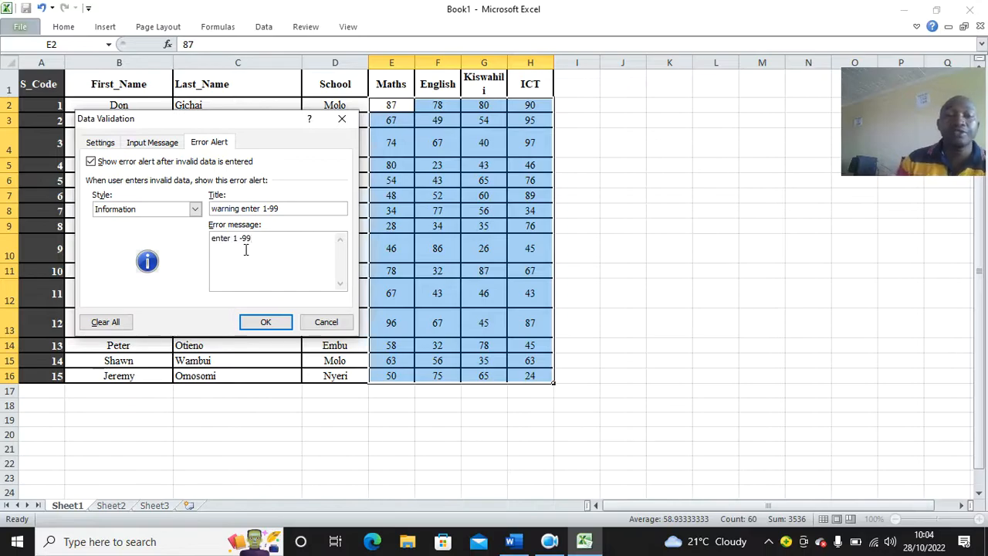
{"action": "left_click", "coordinate": [289, 320]}
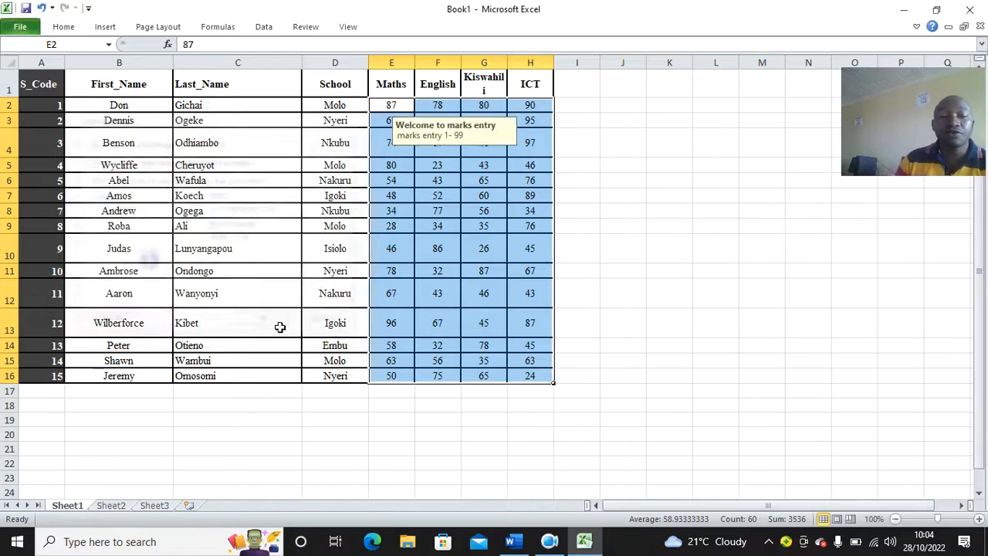
Step: Test the validation by entering 0 as the Maths mark in cell E6 and accepting the entry
{"action": "left_click", "coordinate": [406, 183]}
{"action": "type", "text": "0"}
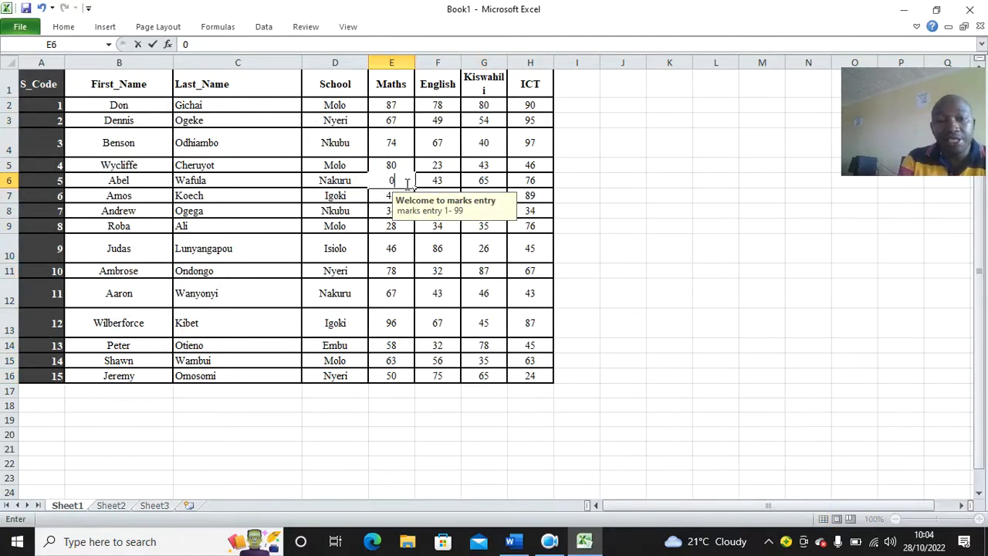
{"action": "key", "text": "Return"}
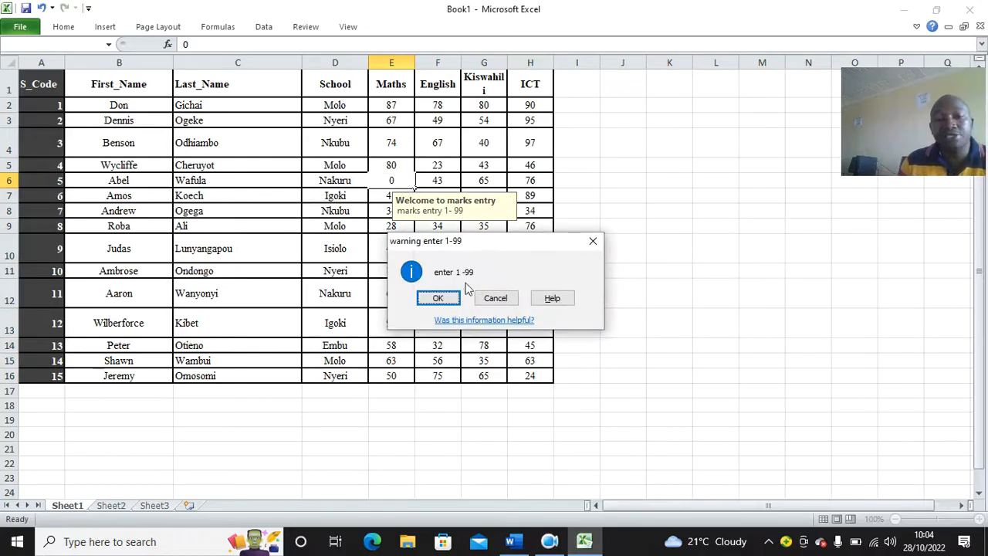
{"action": "left_click", "coordinate": [440, 303]}
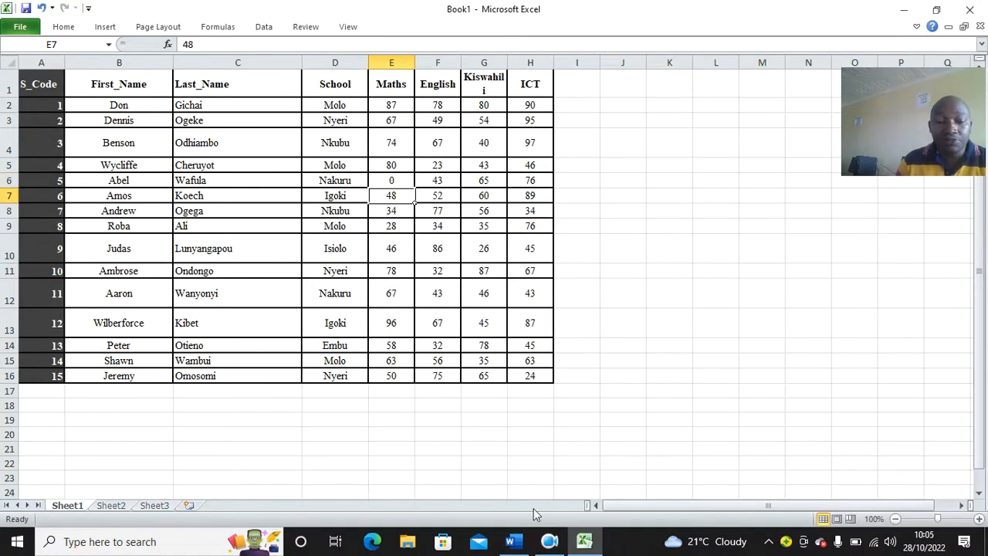
Step: Check the task sheet in Word, and rename Sheet1 in the Excel workbook as Results
{"action": "left_click", "coordinate": [511, 541]}
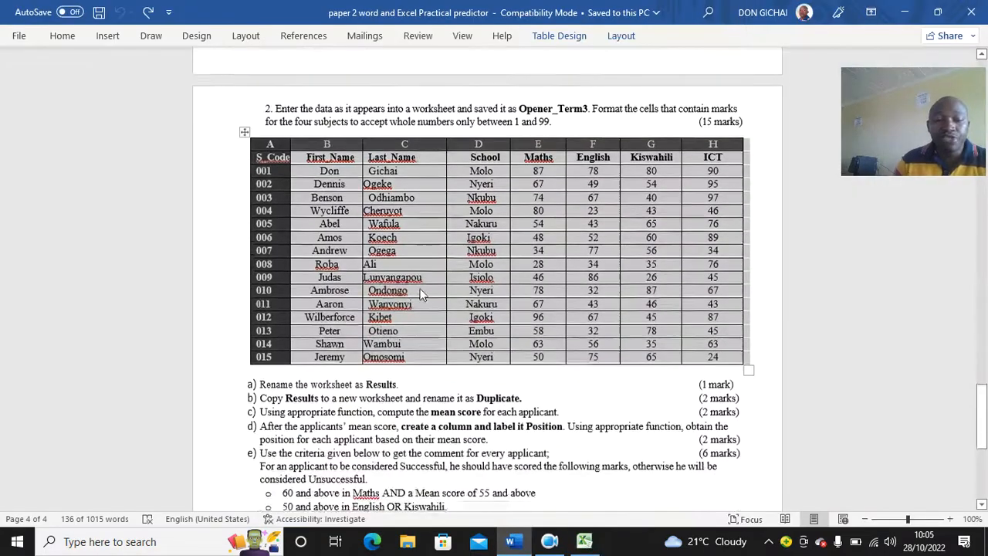
{"action": "scroll", "coordinate": [420, 293], "scroll_direction": "down", "scroll_amount": 1}
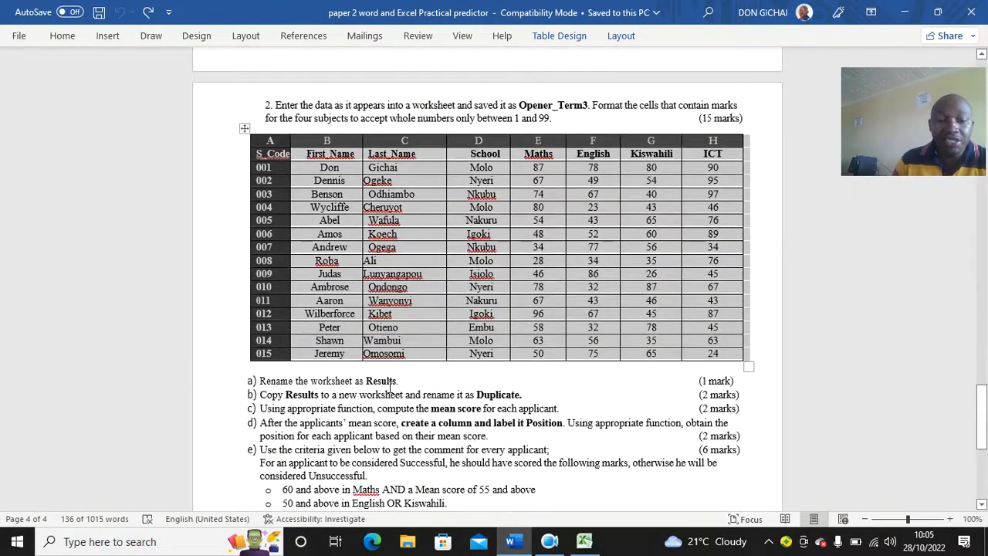
{"action": "left_click", "coordinate": [585, 541]}
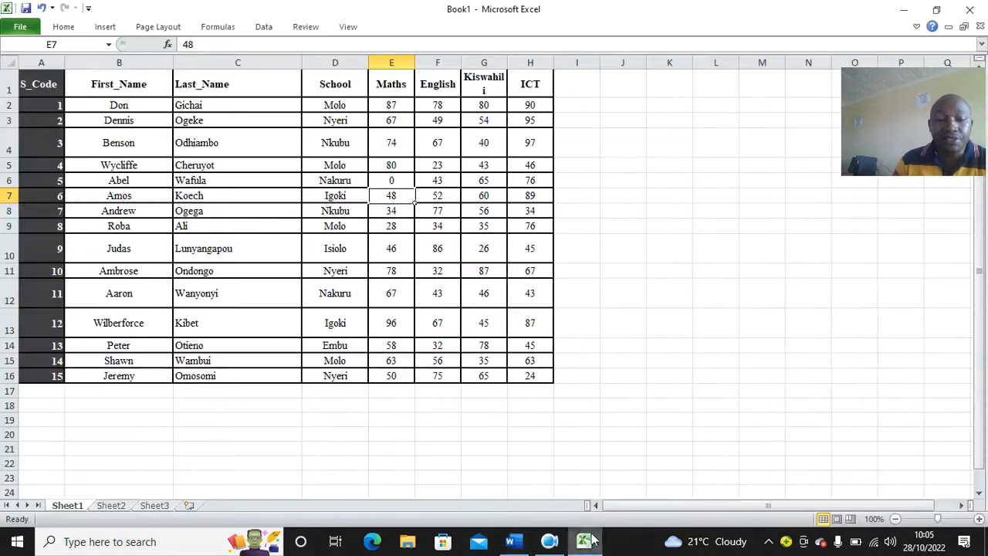
{"action": "double_click", "coordinate": [81, 508]}
{"action": "type", "text": "Res"}
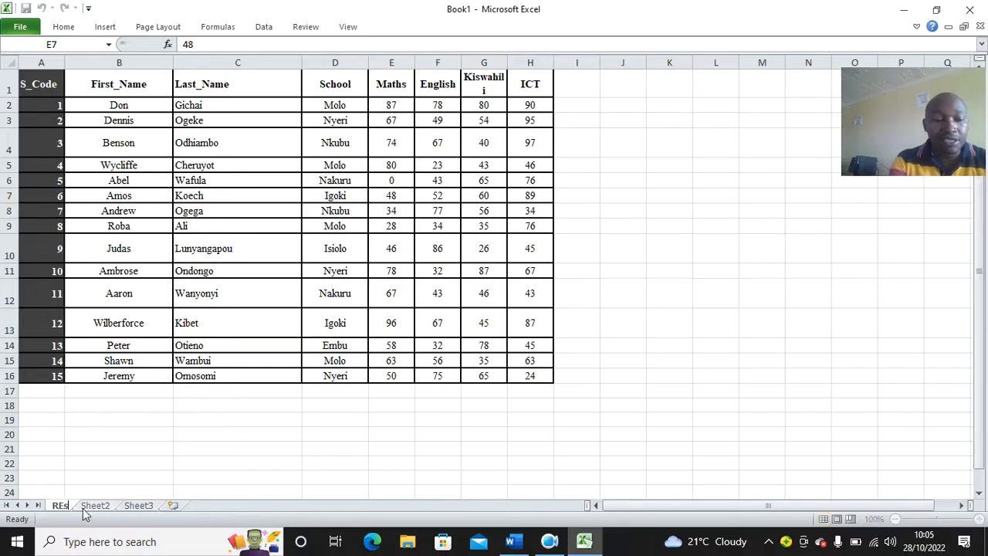
{"action": "type", "text": "ults"}
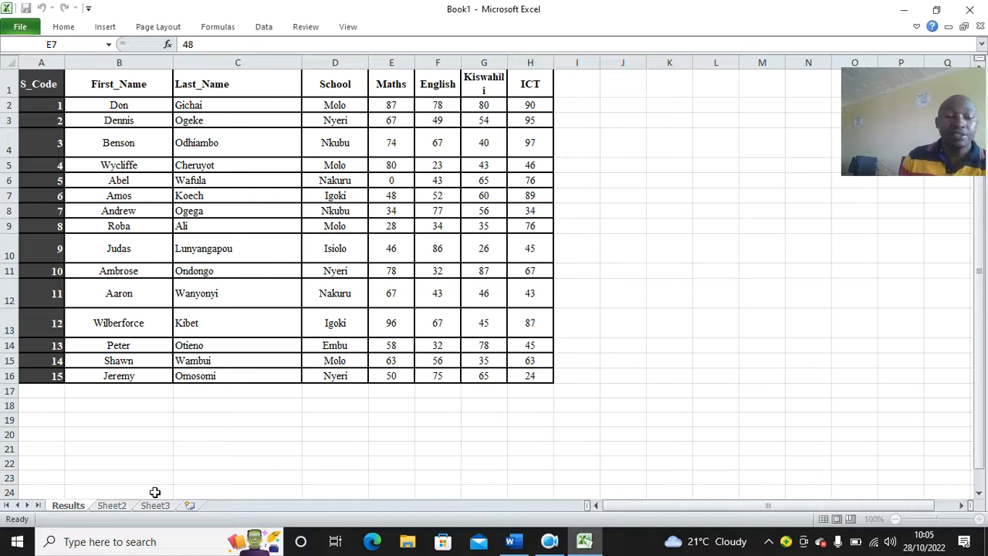
{"action": "left_click", "coordinate": [215, 465]}
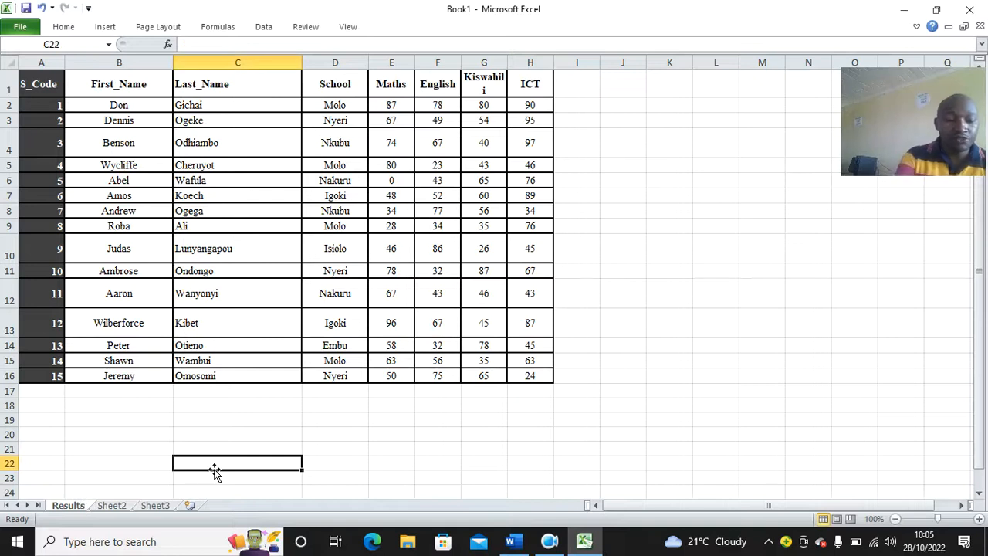
Step: Check the next task in Word, and save the Excel workbook as Opener_Term3 in the Desktop folder 090
{"action": "left_click", "coordinate": [512, 545]}
{"action": "scroll", "coordinate": [287, 333], "scroll_direction": "down", "scroll_amount": 3}
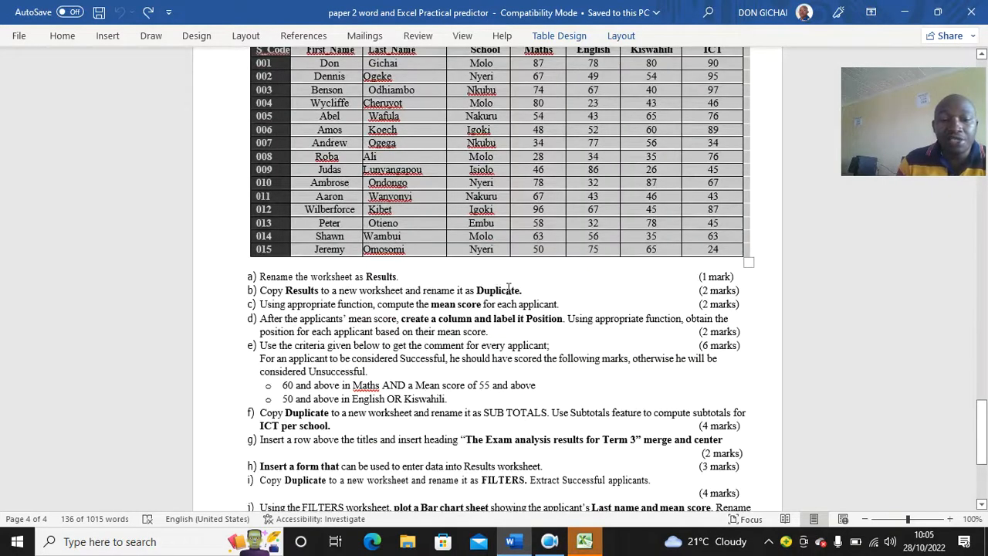
{"action": "left_click", "coordinate": [589, 541]}
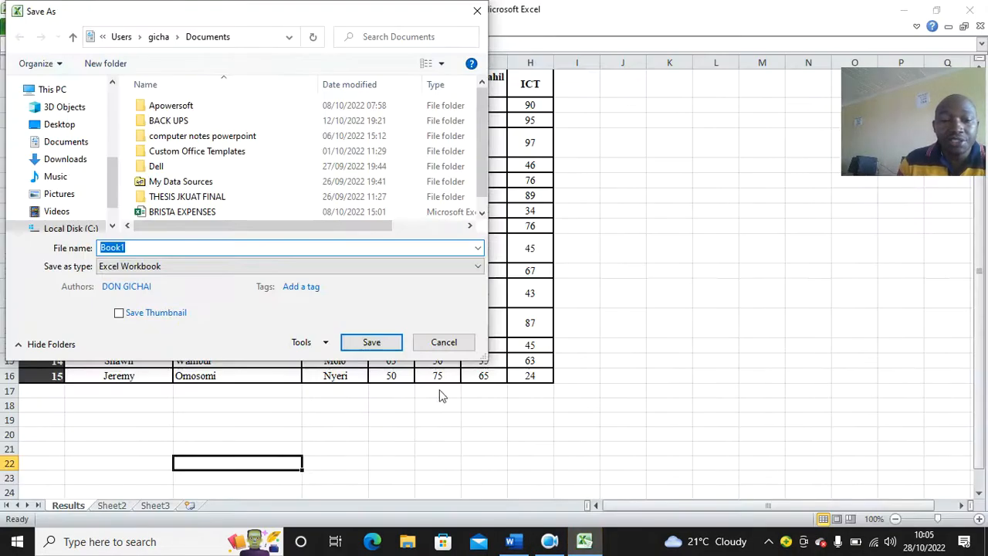
{"action": "left_click", "coordinate": [55, 126]}
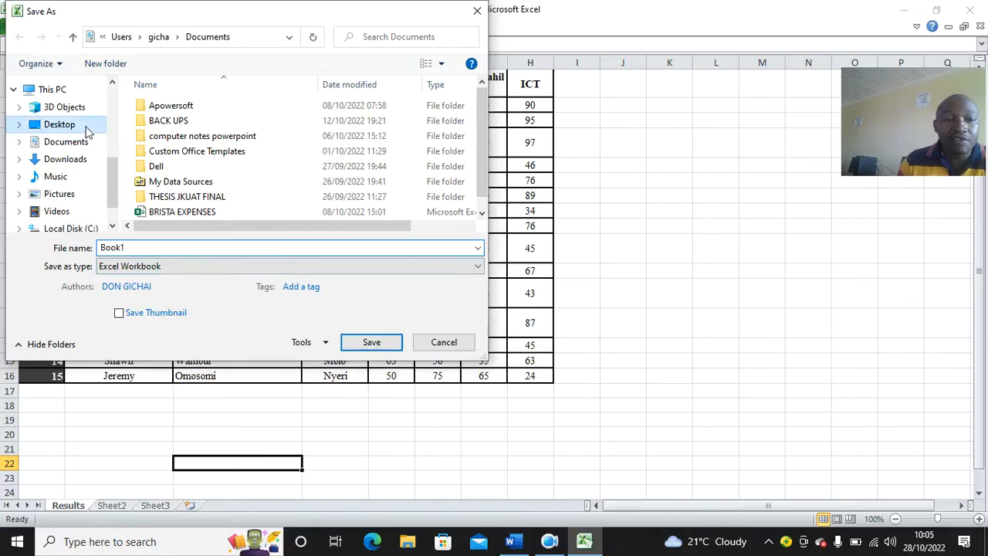
{"action": "double_click", "coordinate": [159, 120]}
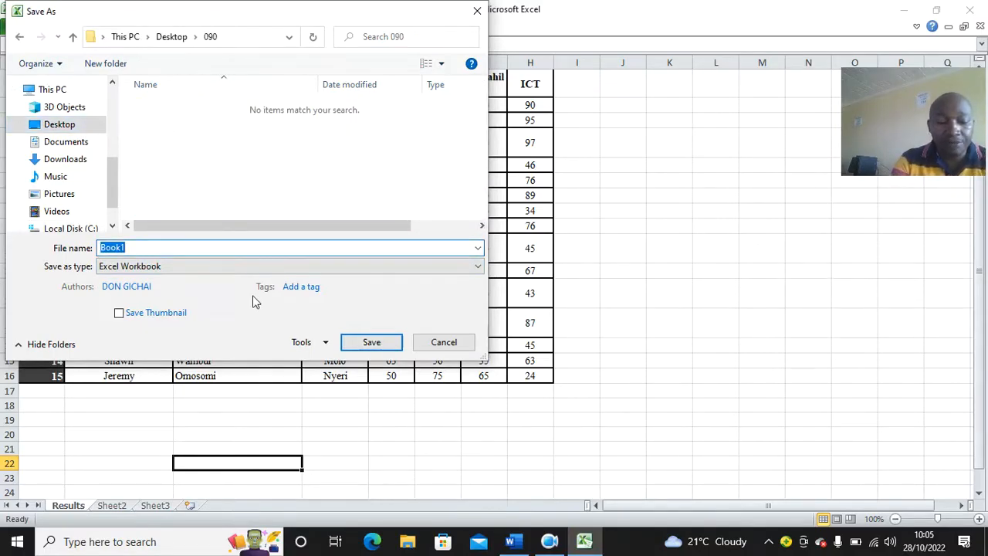
{"action": "type", "text": "Opener_Term3"}
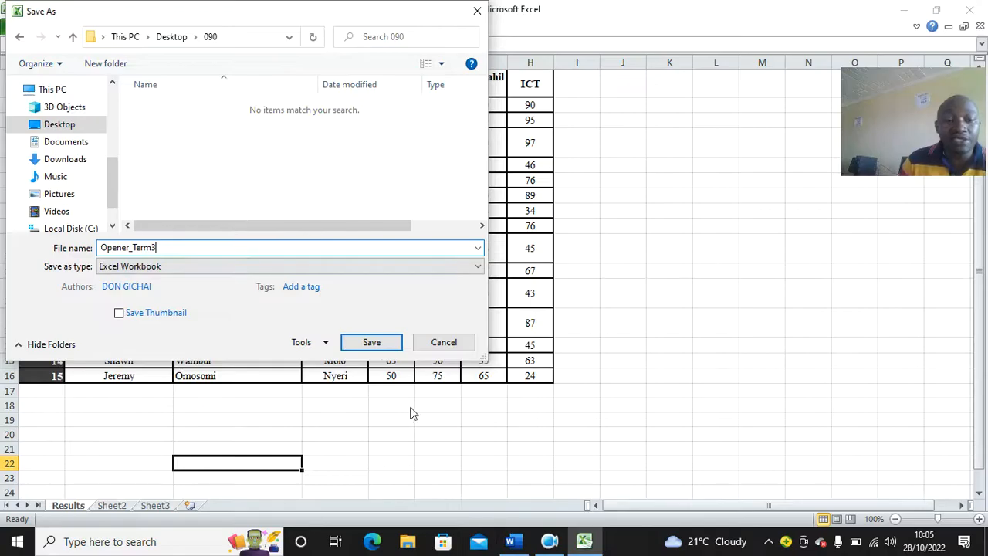
{"action": "left_click", "coordinate": [390, 342]}
{"action": "left_click", "coordinate": [386, 345]}
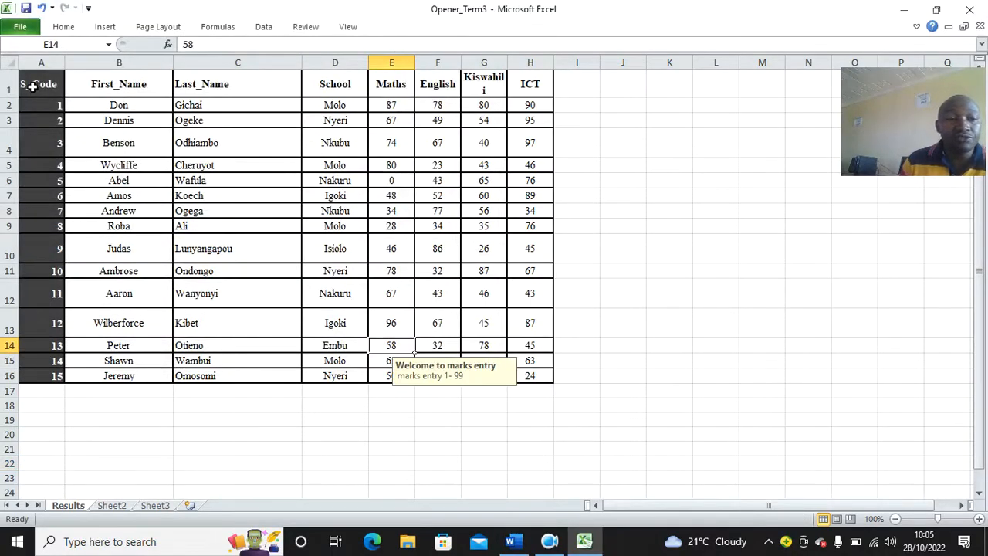
Step: Copy the marks table A1:H16 from the Results worksheet and rename Sheet2 as Duplicate
{"action": "left_click_drag", "start_coordinate": [32, 87], "coordinate": [545, 376]}
{"action": "key", "text": "ctrl+c"}
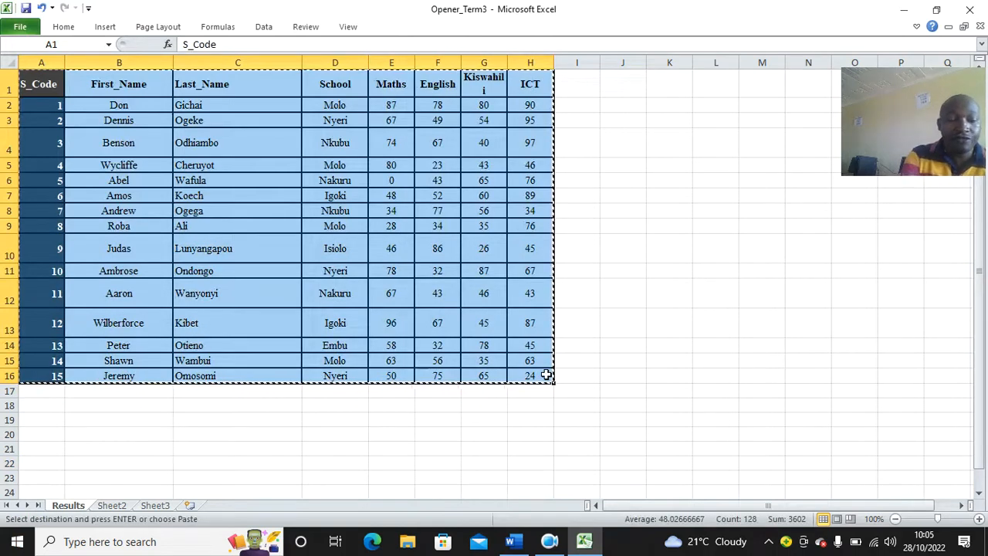
{"action": "left_click", "coordinate": [111, 505]}
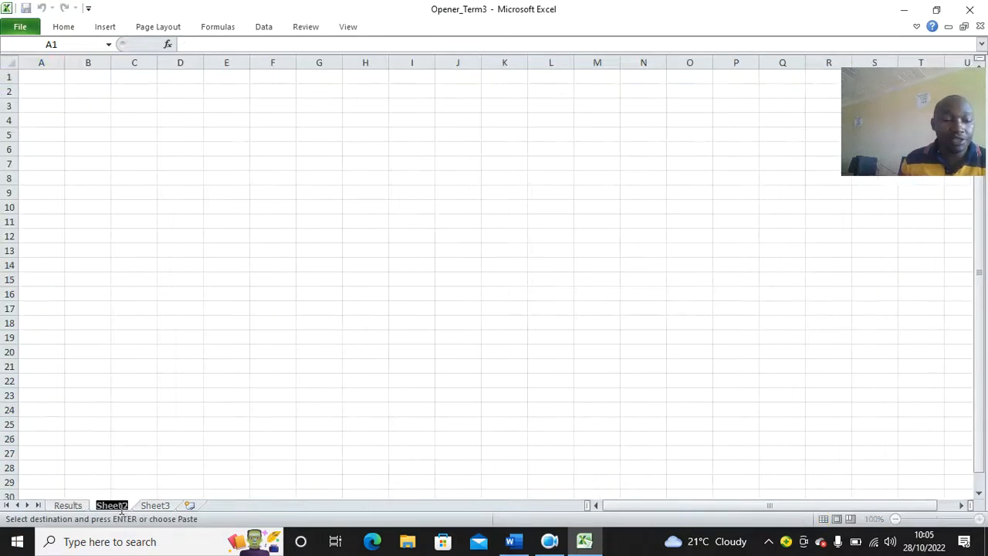
{"action": "type", "text": "Dupl"}
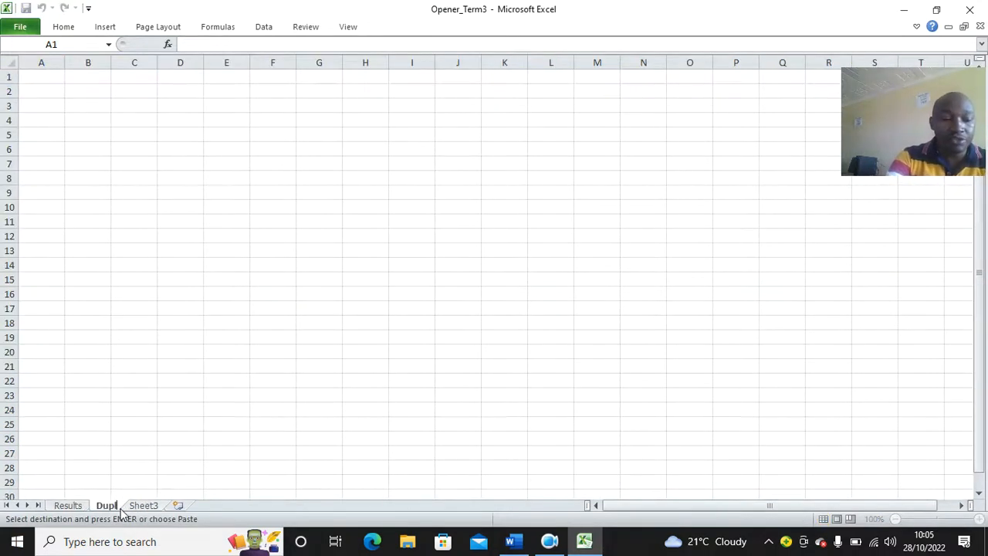
{"action": "type", "text": "icat"}
{"action": "key", "text": "Return"}
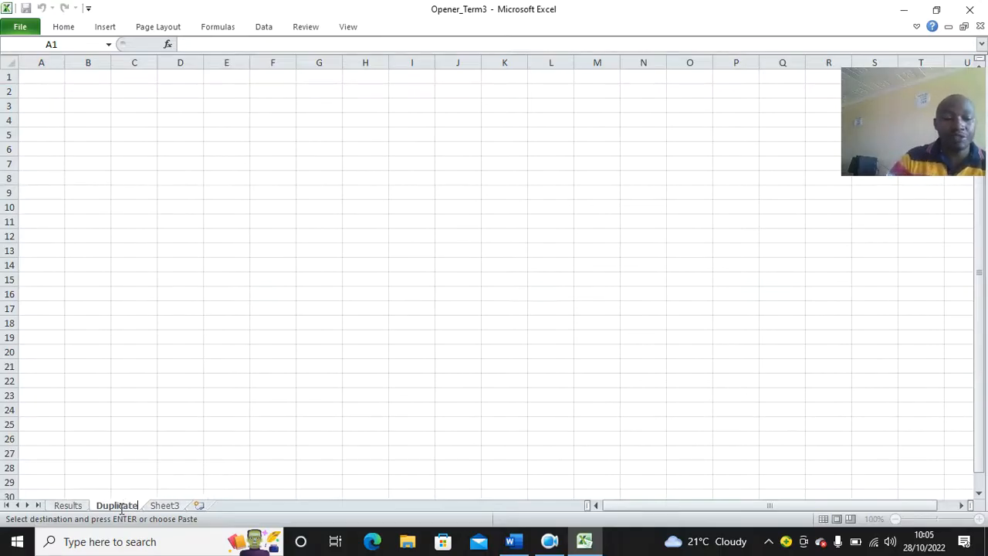
Step: Paste the copied table at cell A1 of the Duplicate worksheet and save the workbook
{"action": "left_click", "coordinate": [210, 101]}
{"action": "left_click", "coordinate": [41, 89]}
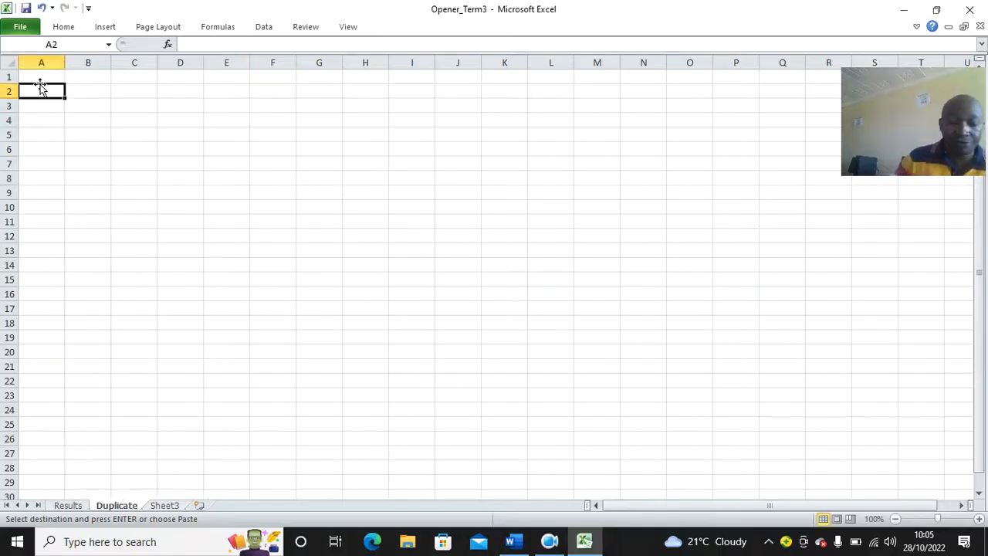
{"action": "left_click", "coordinate": [40, 81]}
{"action": "key", "text": "ctrl+v"}
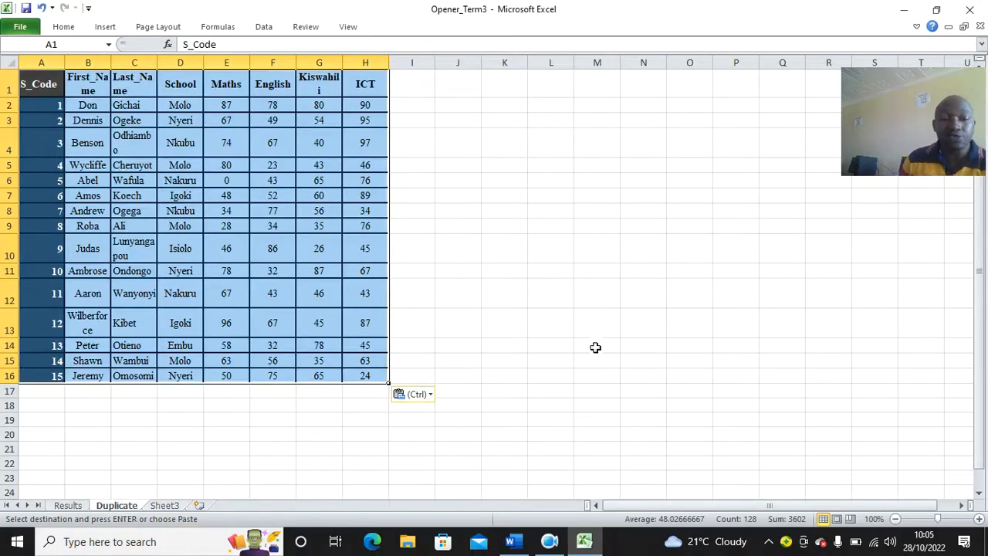
{"action": "left_click", "coordinate": [25, 8]}
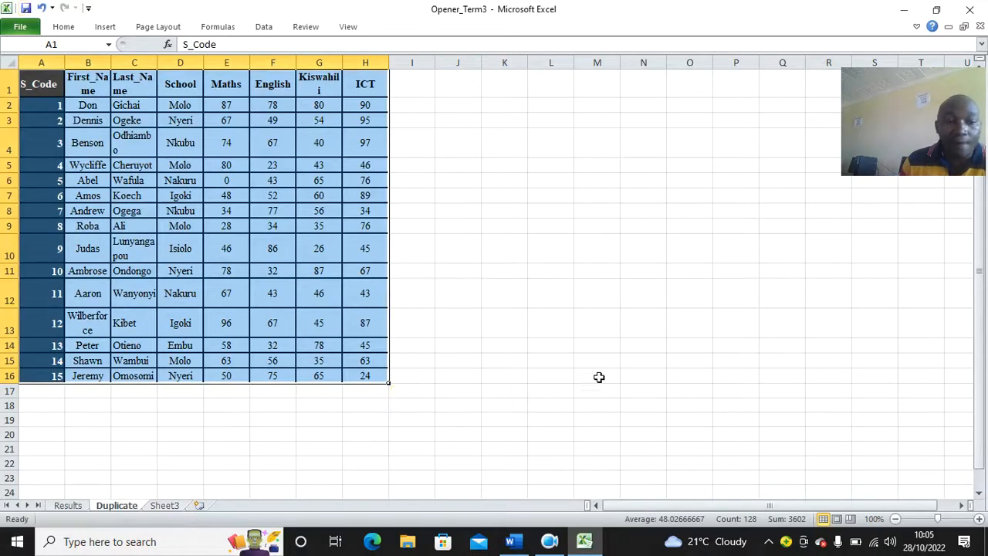
Step: Read the mean score, position and comment tasks in the Word document and return to the Excel workbook
{"action": "left_click", "coordinate": [510, 541]}
{"action": "scroll", "coordinate": [250, 292], "scroll_direction": "down", "scroll_amount": 1}
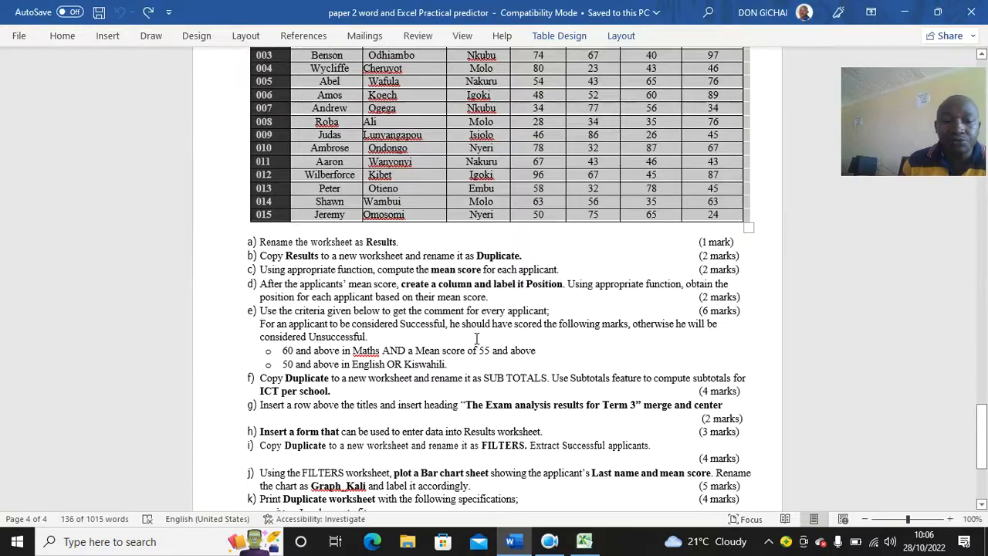
{"action": "left_click", "coordinate": [584, 542]}
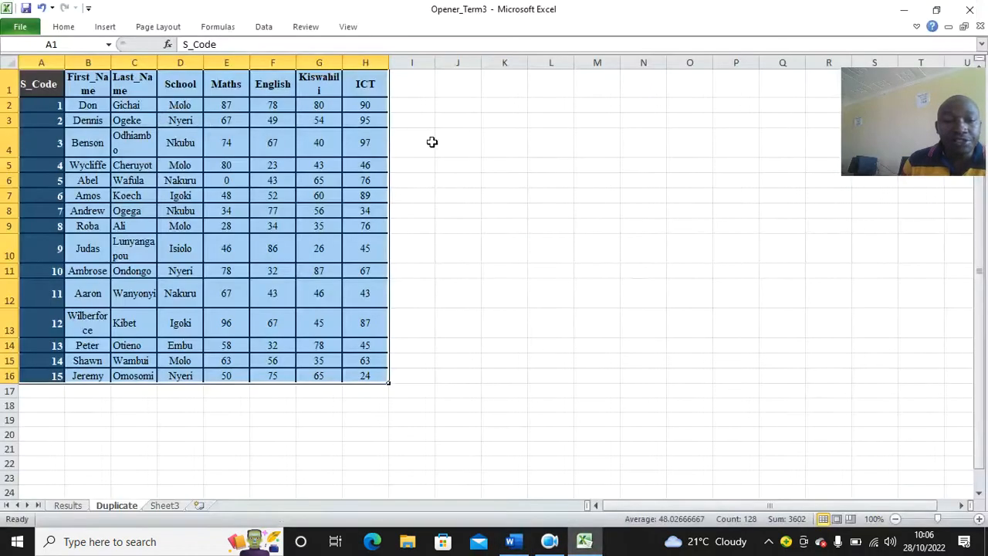
Step: Set the Maths mark in E6 of the Duplicate worksheet to 1 and check the mean score and position tasks in the Word document
{"action": "left_click", "coordinate": [226, 182]}
{"action": "type", "text": "1"}
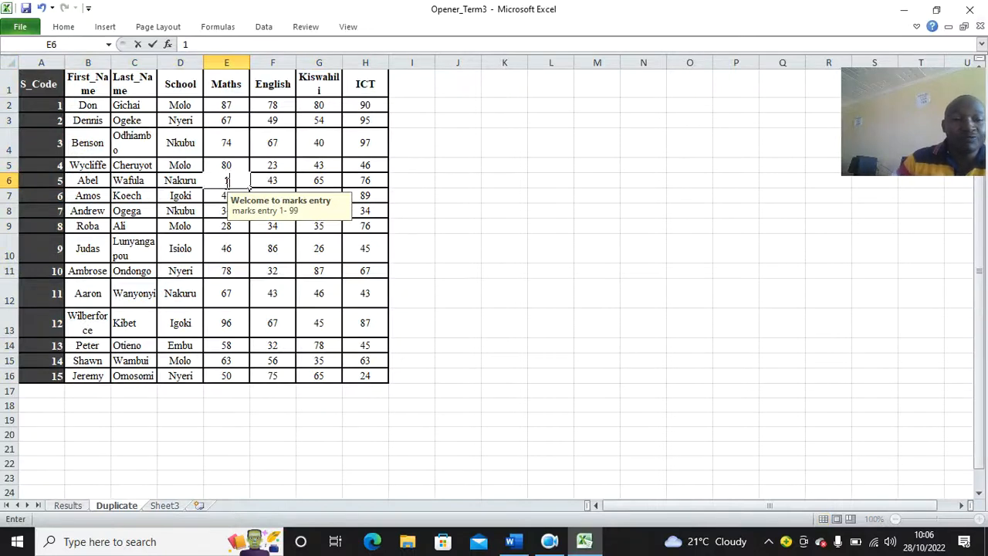
{"action": "left_click", "coordinate": [631, 206]}
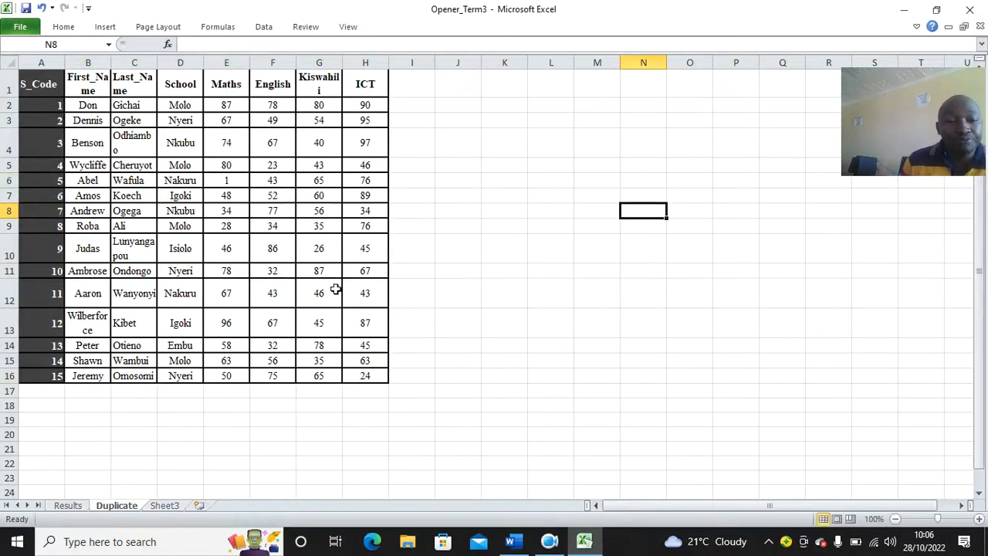
{"action": "left_click", "coordinate": [514, 543]}
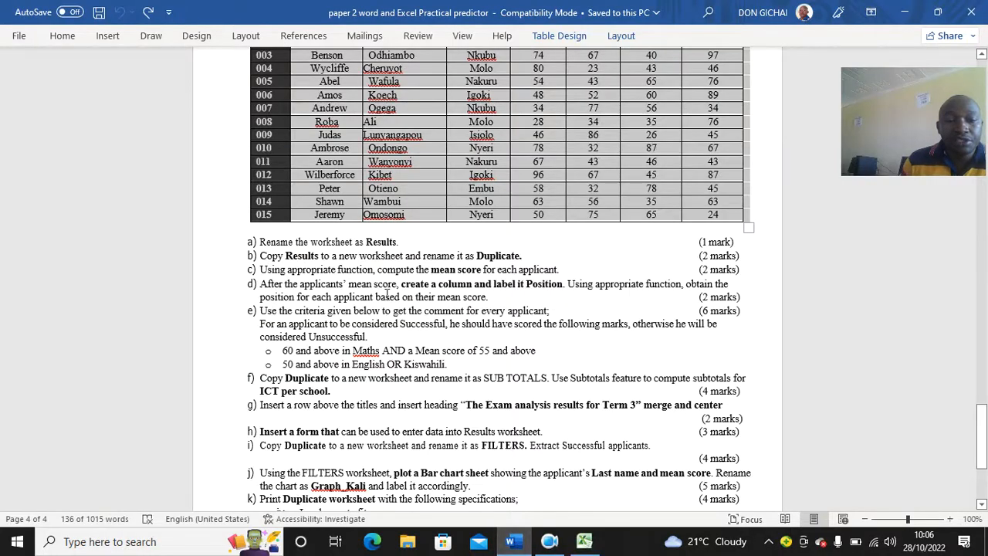
{"action": "key", "text": "alt+Tab"}
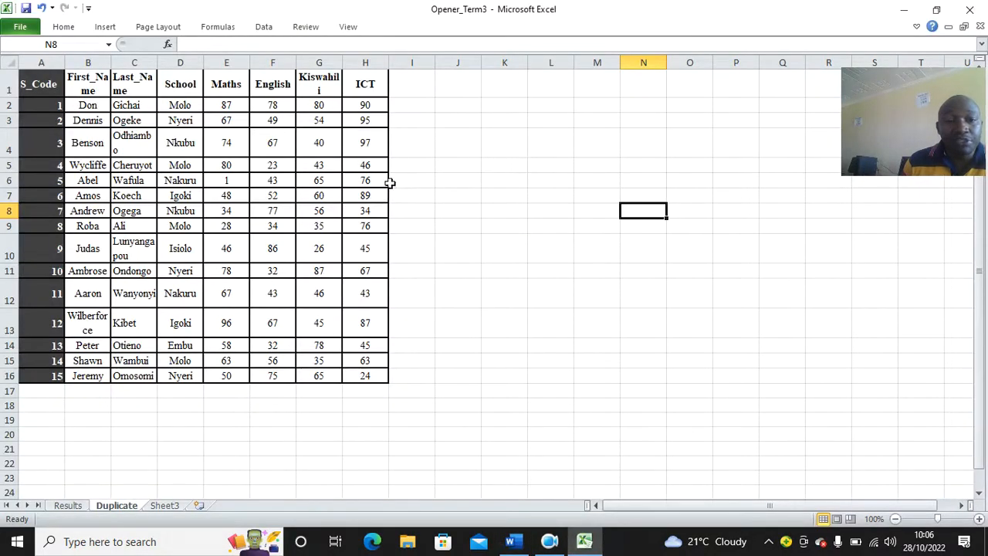
Step: Add the column headings meanscore in I1 and Position in J1, beside the ICT column
{"action": "left_click", "coordinate": [400, 78]}
{"action": "type", "text": "mean"}
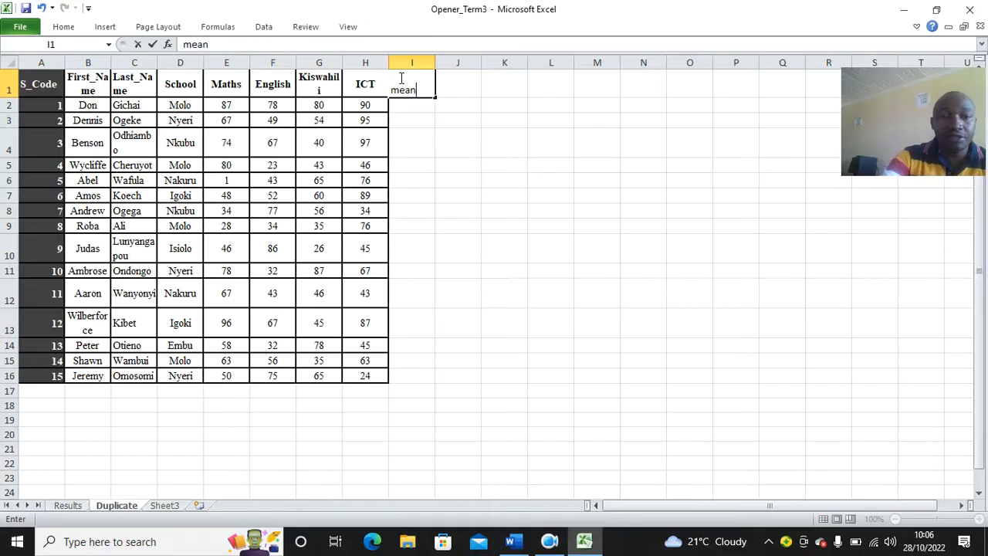
{"action": "type", "text": "score"}
{"action": "left_click", "coordinate": [578, 150]}
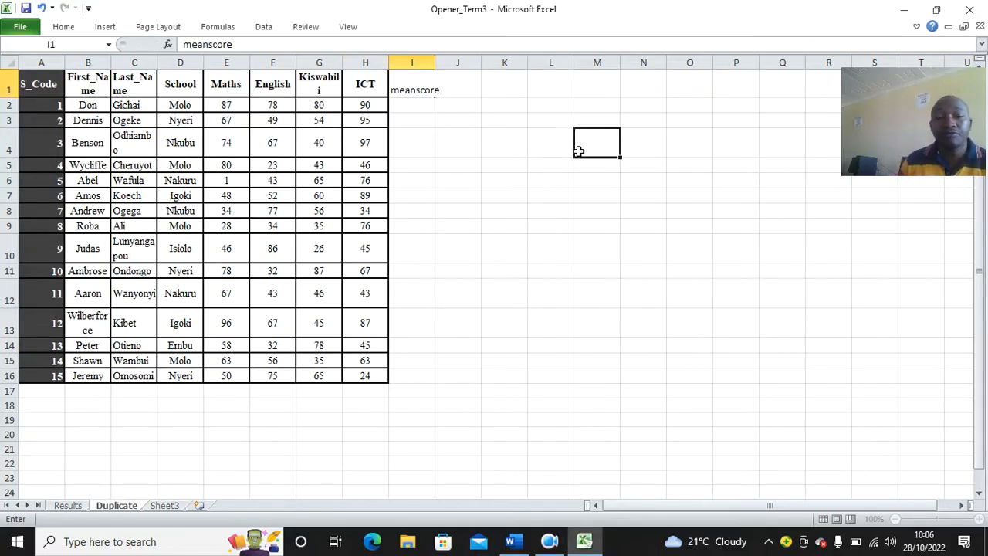
{"action": "left_click", "coordinate": [442, 89]}
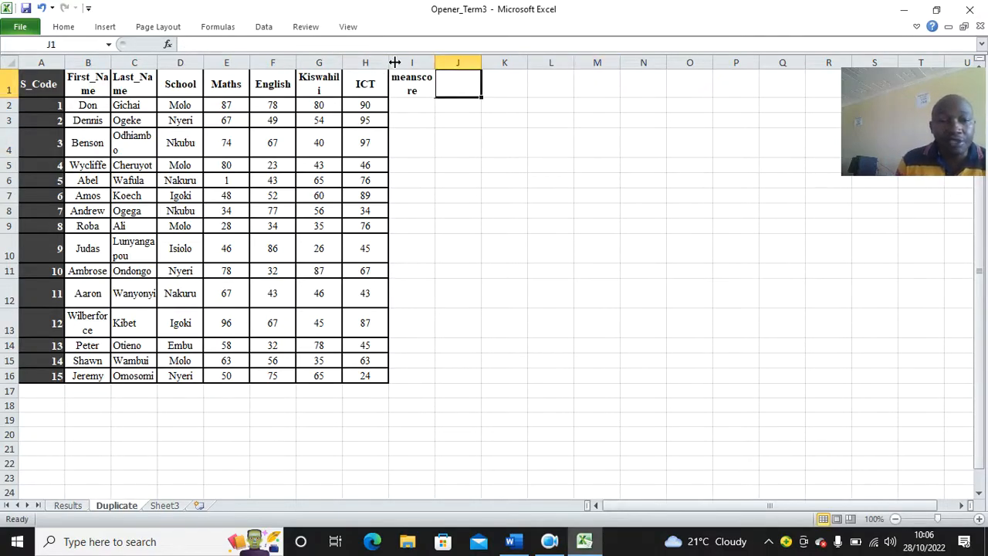
{"action": "type", "text": "Po"}
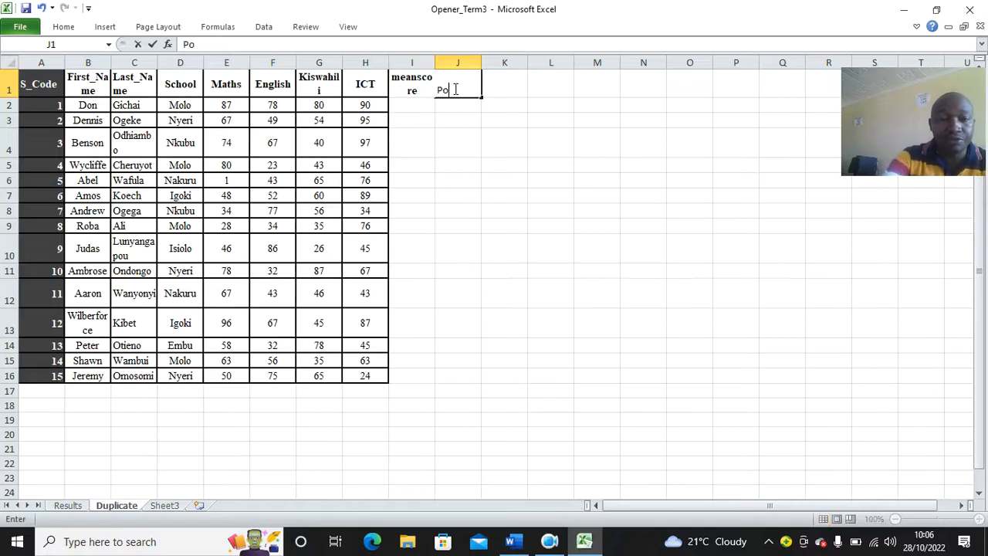
{"action": "type", "text": "sition"}
{"action": "left_click_drag", "start_coordinate": [436, 95], "coordinate": [434, 114]}
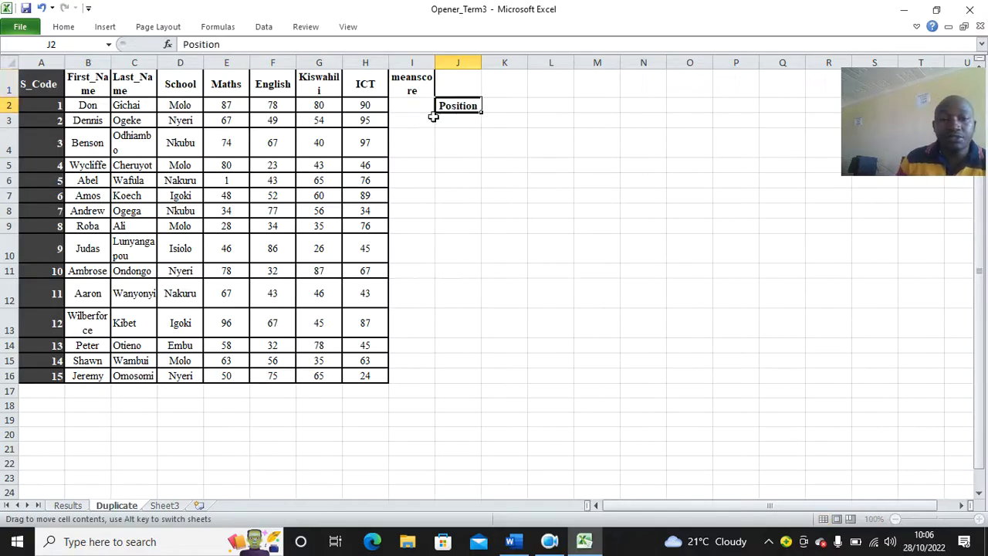
Step: Widen column I to fit its heading and apply all borders to the range I1:J16
{"action": "left_click_drag", "start_coordinate": [436, 62], "coordinate": [483, 376]}
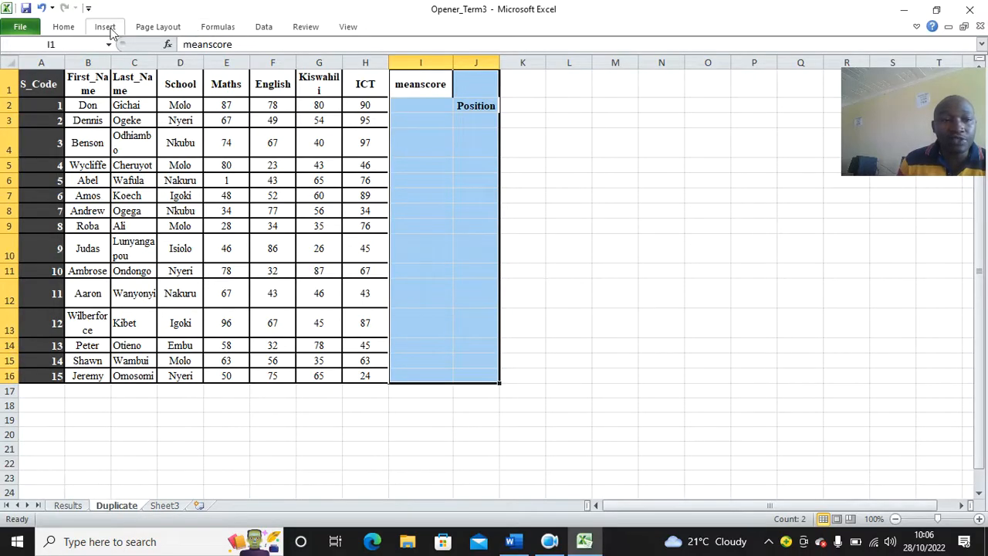
{"action": "left_click", "coordinate": [66, 27]}
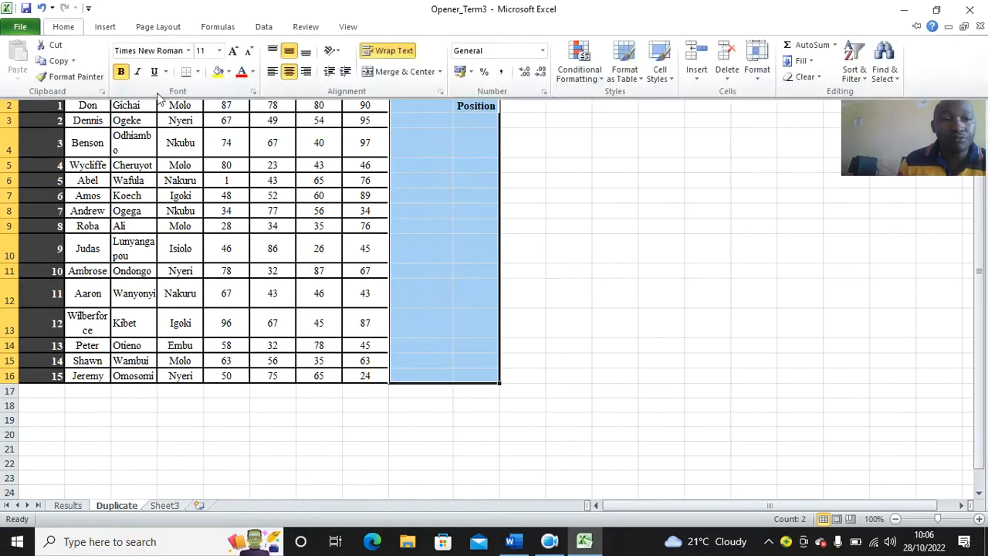
{"action": "left_click", "coordinate": [198, 71]}
{"action": "left_click", "coordinate": [229, 188]}
{"action": "key", "text": "ctrl+F1"}
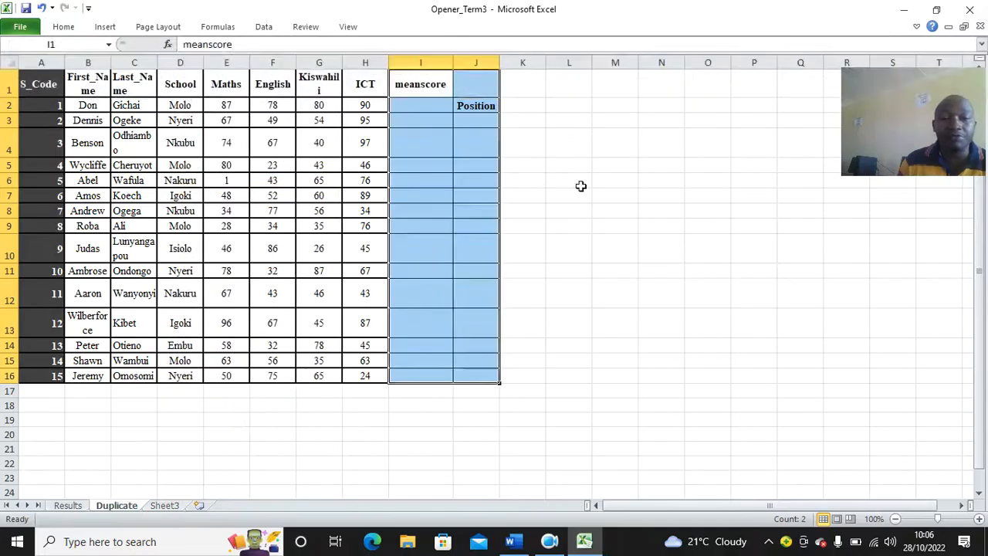
Step: Move the Position heading from J2 to J1
{"action": "left_click", "coordinate": [581, 185]}
{"action": "left_click", "coordinate": [494, 105]}
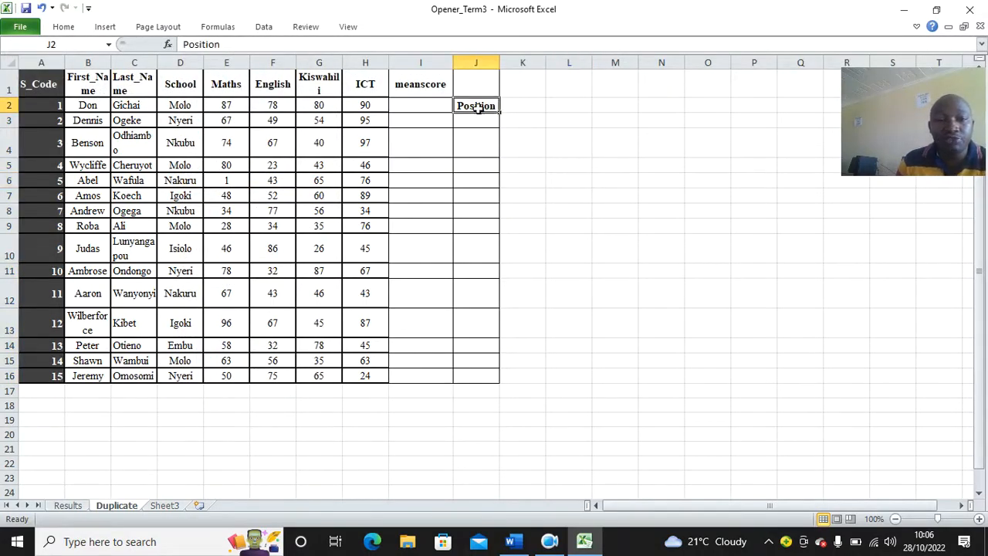
{"action": "left_click_drag", "start_coordinate": [457, 108], "coordinate": [455, 85]}
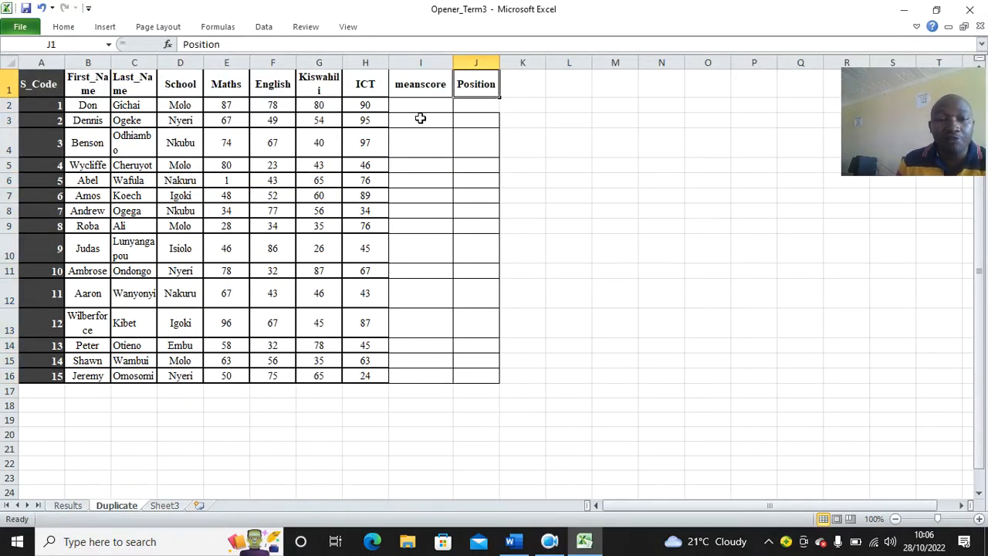
Step: Compute the mean score in I2 with =AVERAGE(E2:H2) and fill the formula down to I16
{"action": "left_click", "coordinate": [420, 106]}
{"action": "type", "text": "="}
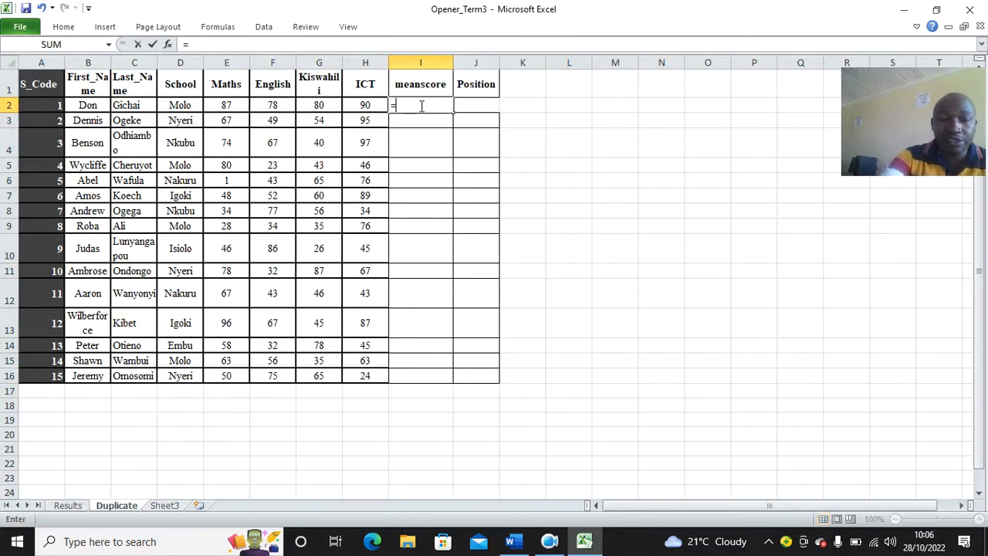
{"action": "type", "text": "average)("}
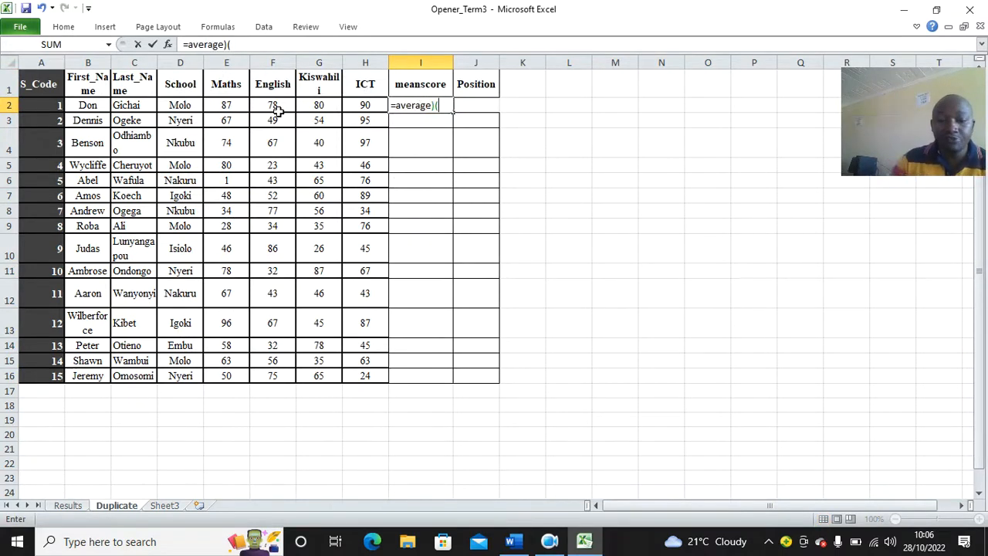
{"action": "key", "text": "BackSpace"}
{"action": "key", "text": "BackSpace"}
{"action": "type", "text": "("}
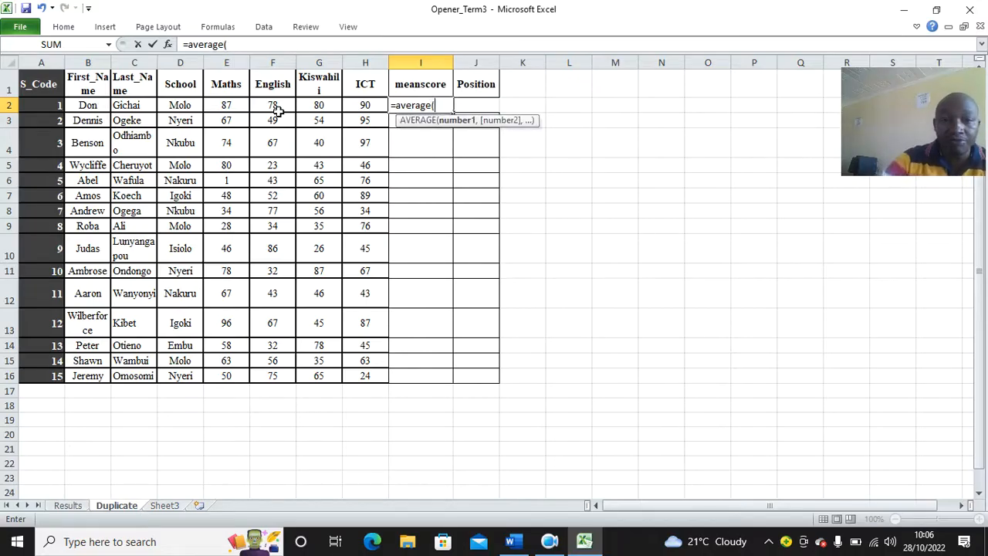
{"action": "left_click", "coordinate": [225, 107]}
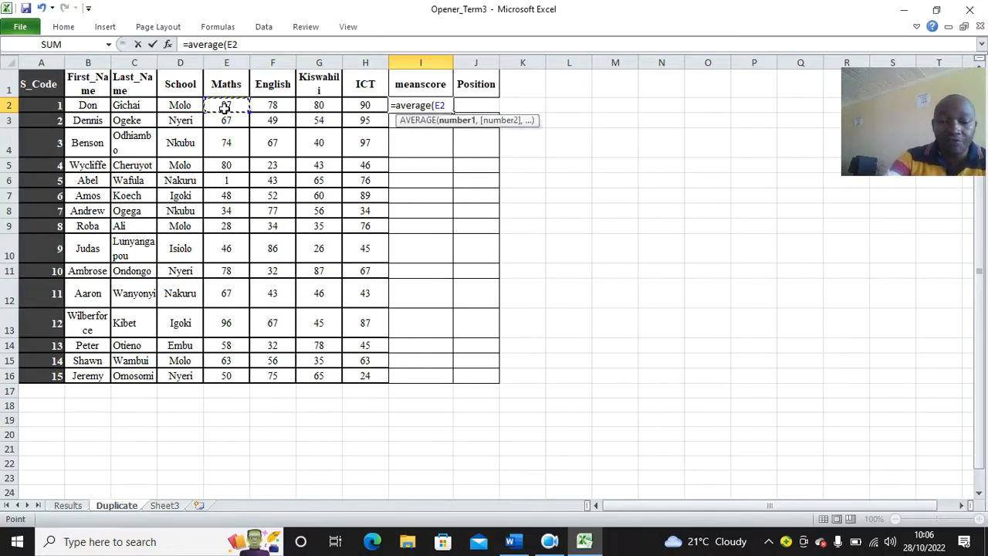
{"action": "key", "text": "F8"}
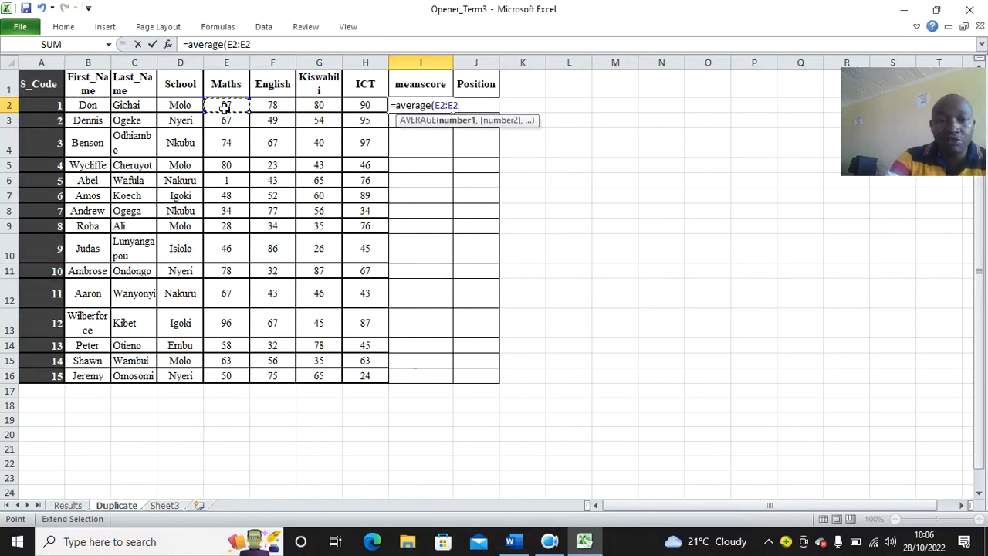
{"action": "left_click", "coordinate": [378, 105]}
{"action": "type", "text": ")"}
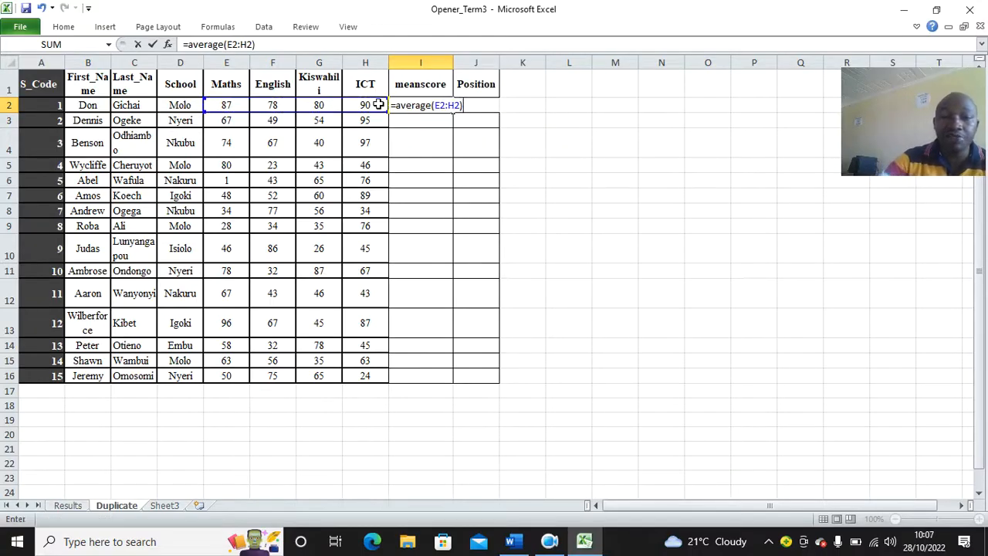
{"action": "key", "text": "Return"}
{"action": "left_click", "coordinate": [430, 105]}
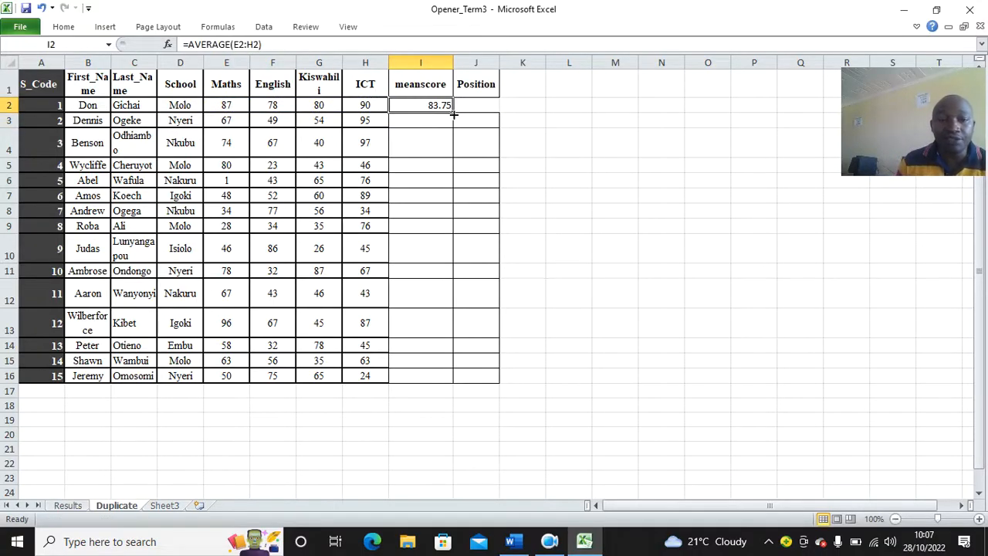
{"action": "left_click_drag", "start_coordinate": [453, 113], "coordinate": [479, 372]}
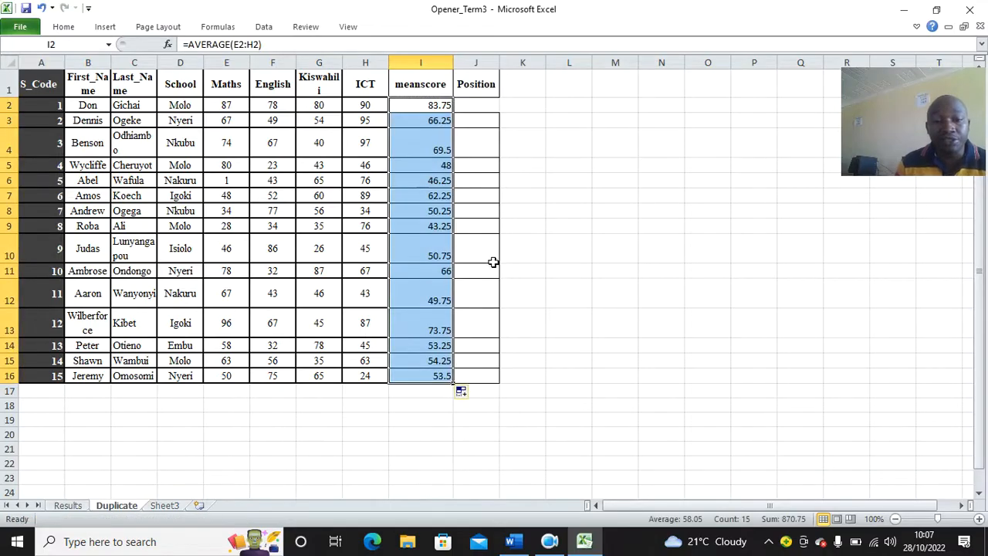
Step: Start a RANK formula in J2 with the mean score in I2 as the number to rank
{"action": "left_click", "coordinate": [476, 105]}
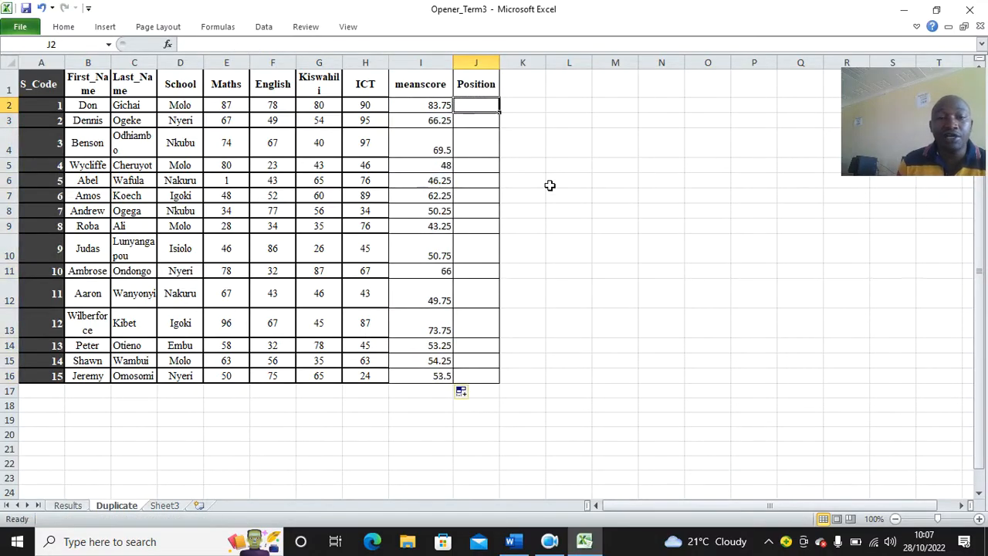
{"action": "type", "text": "=randk"}
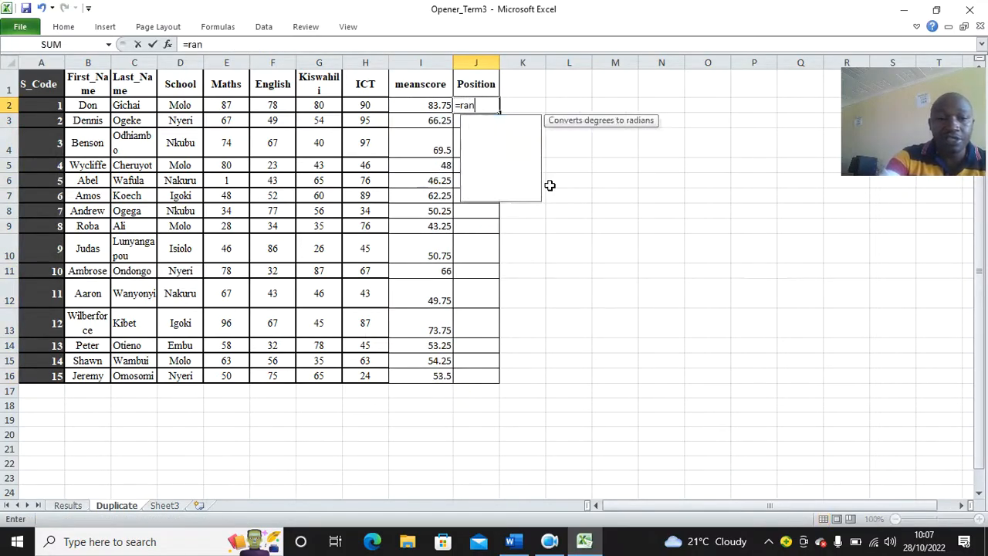
{"action": "key", "text": "BackSpace"}
{"action": "key", "text": "BackSpace"}
{"action": "type", "text": "k"}
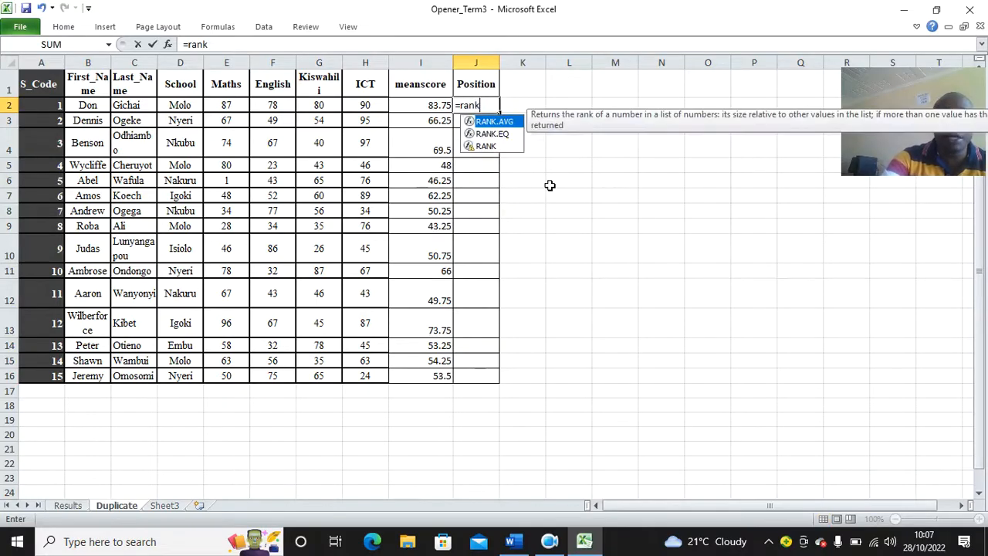
{"action": "type", "text": "("}
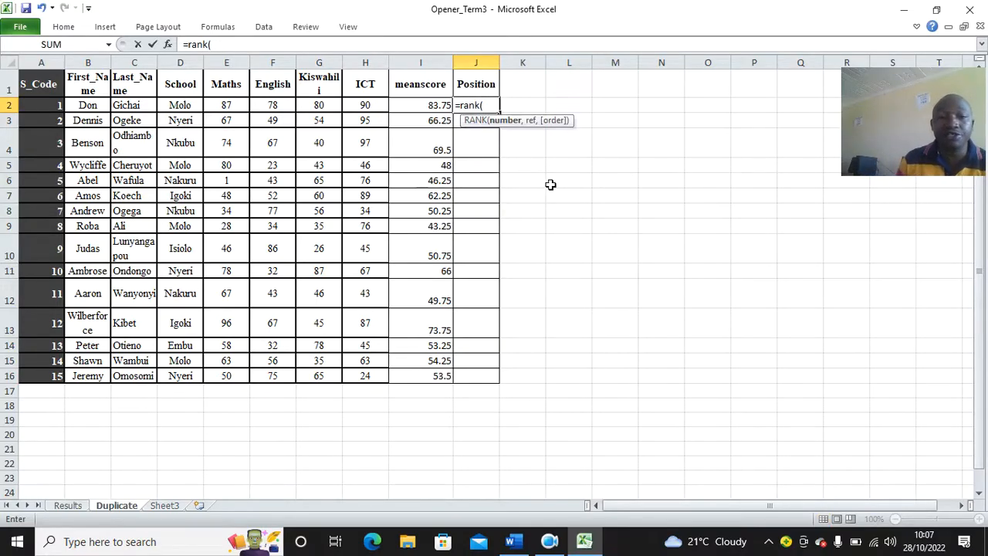
{"action": "left_click", "coordinate": [405, 108]}
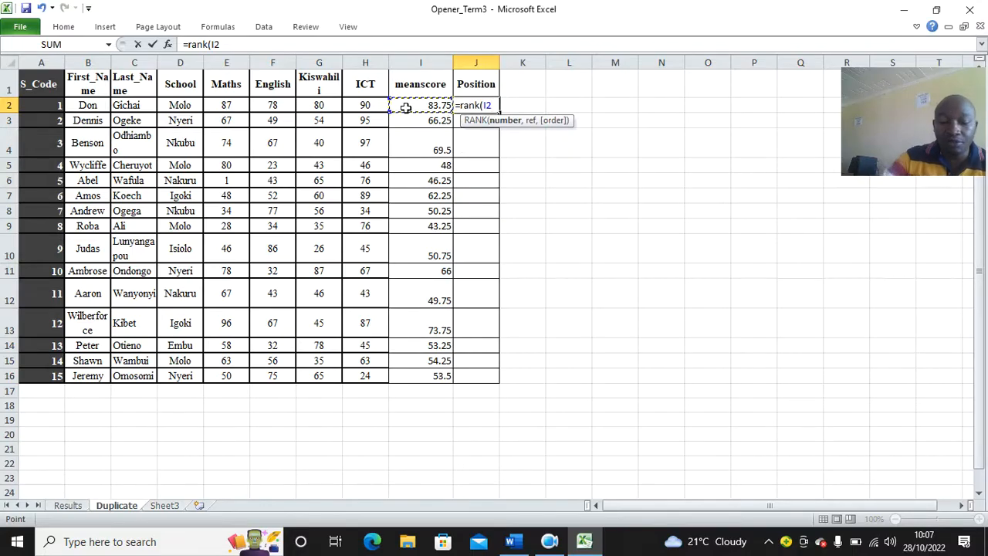
{"action": "type", "text": ":I"}
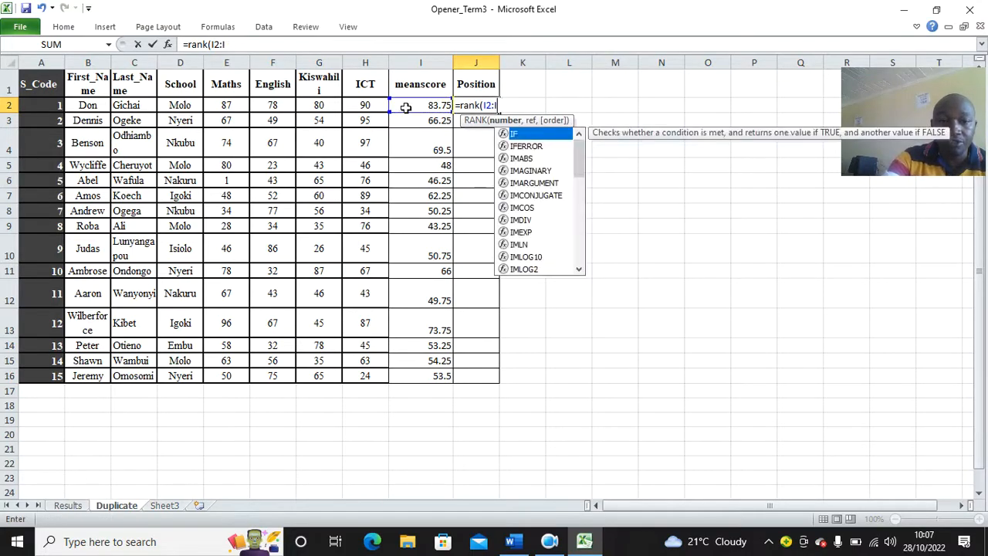
{"action": "key", "text": "BackSpace"}
{"action": "key", "text": "BackSpace"}
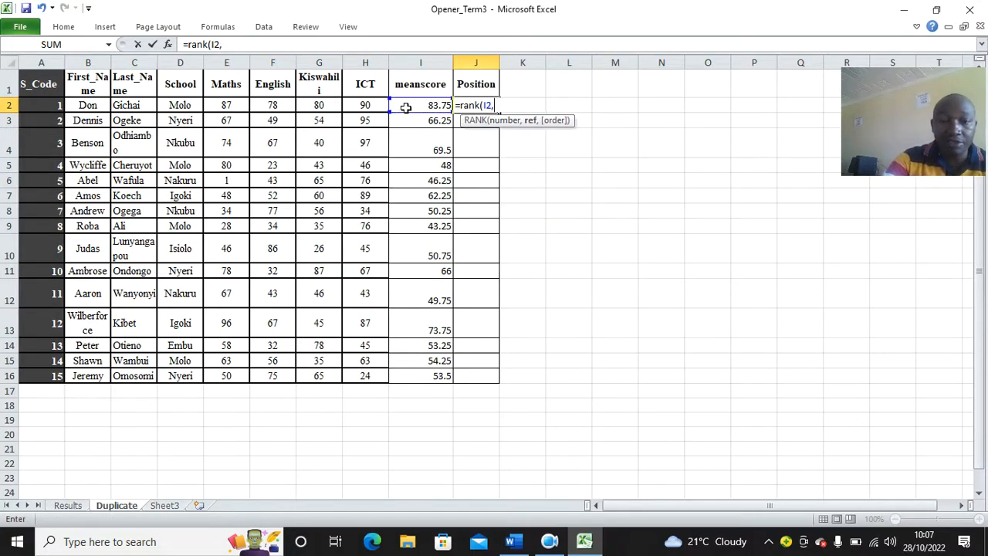
Step: Complete the J2 formula as =RANK(I2,$I$2:$I$16,0) and fill it down to J16
{"action": "type", "text": ",$"}
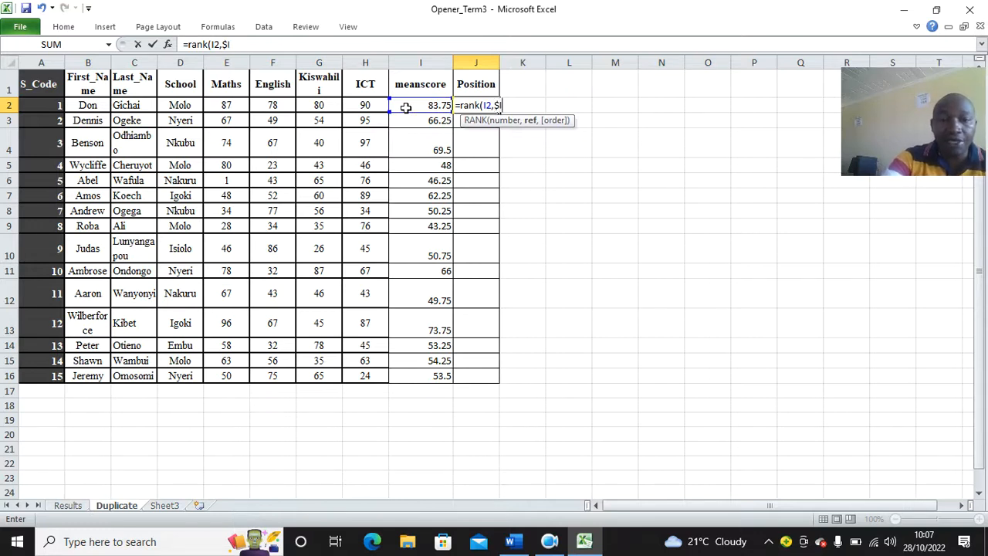
{"action": "type", "text": "I$"}
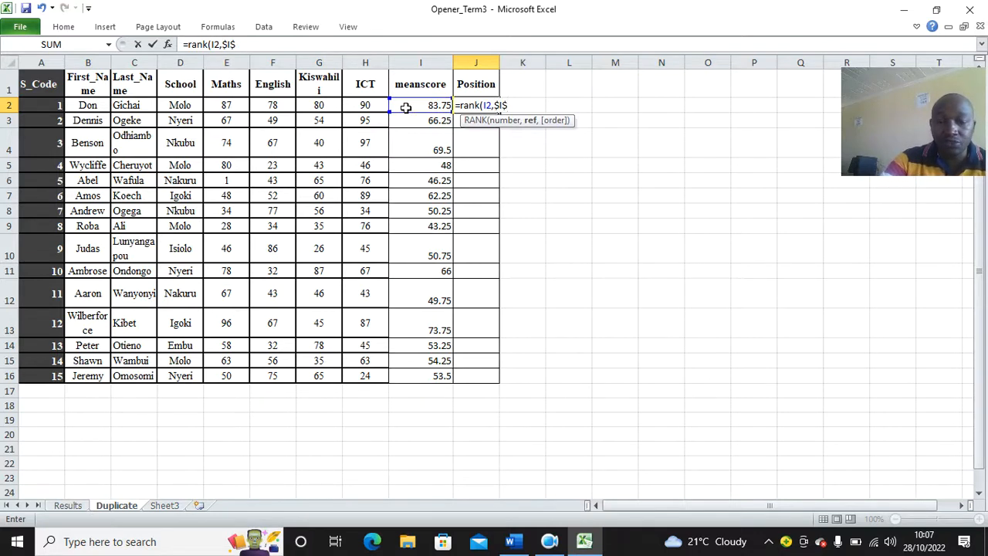
{"action": "type", "text": "2"}
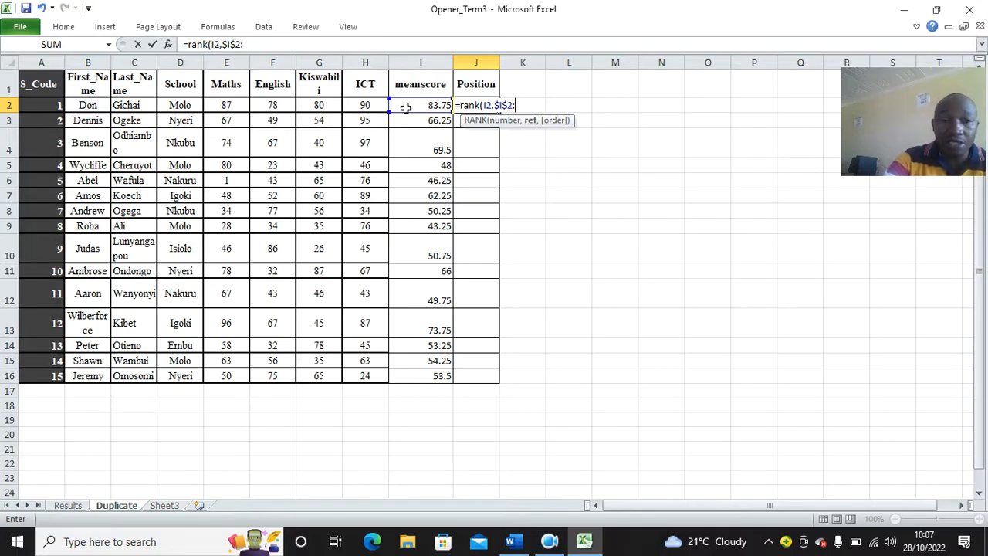
{"action": "type", "text": ":$"}
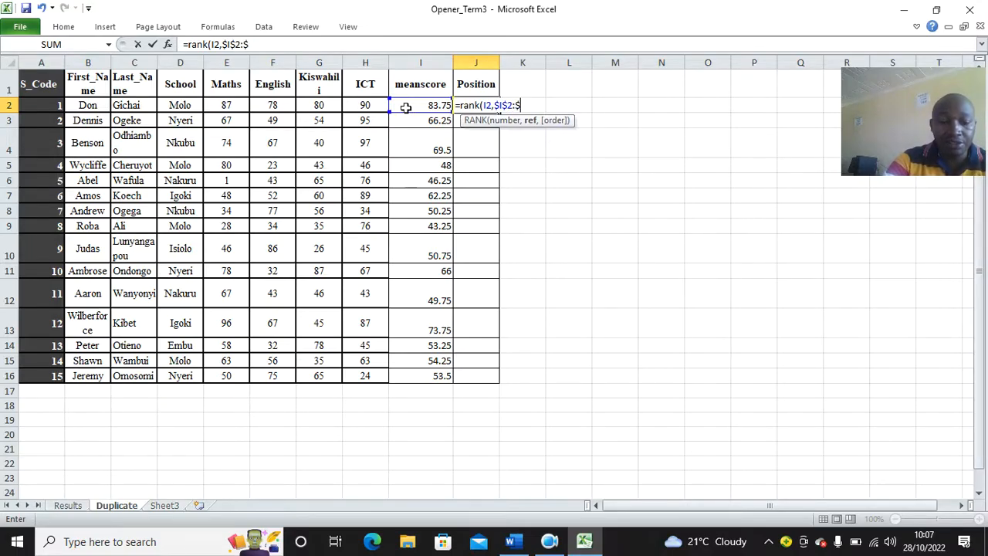
{"action": "type", "text": "I"}
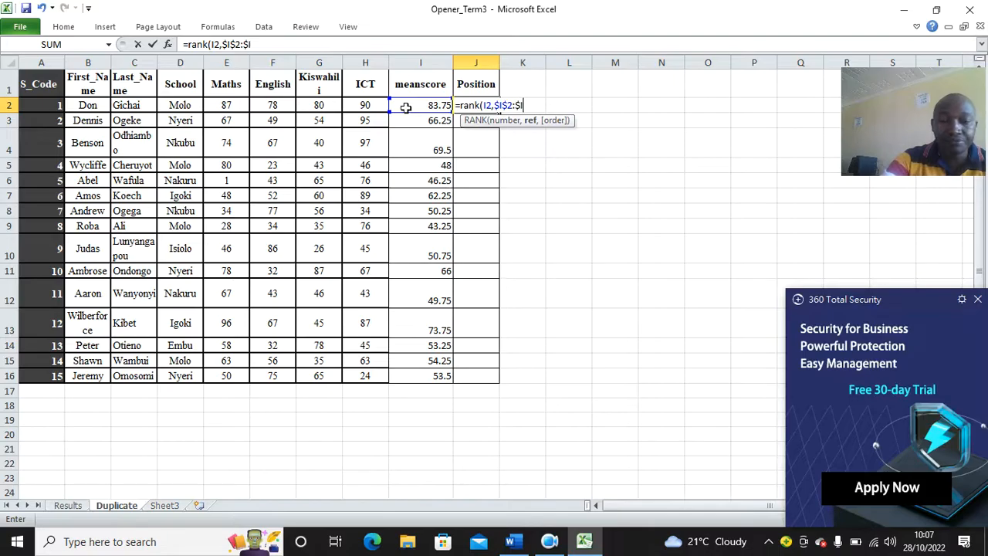
{"action": "left_click", "coordinate": [977, 299]}
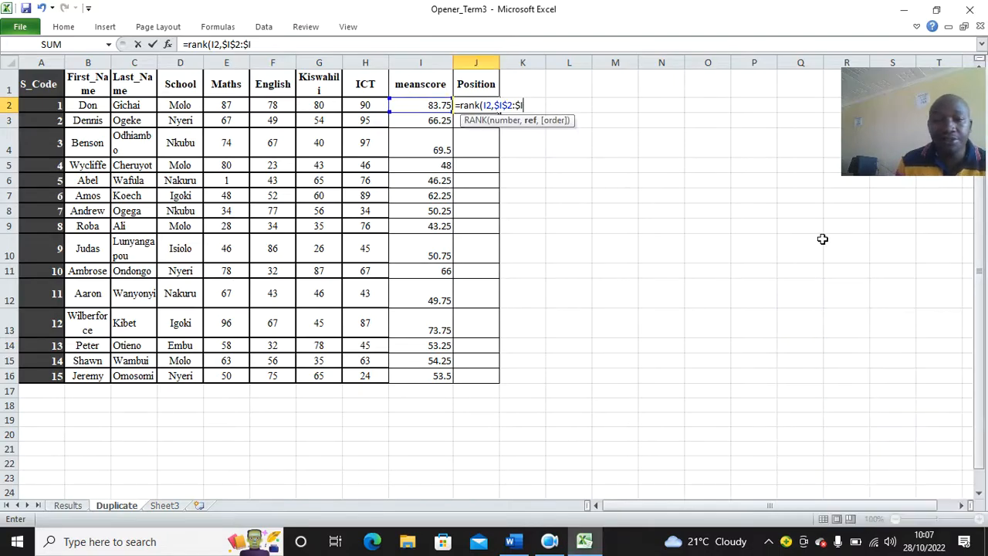
{"action": "type", "text": "$"}
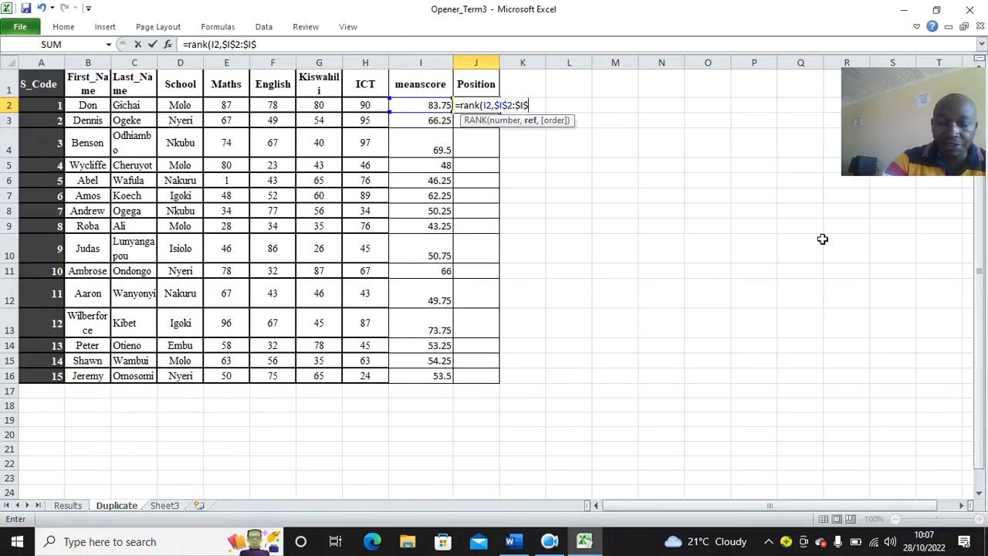
{"action": "type", "text": "16,0"}
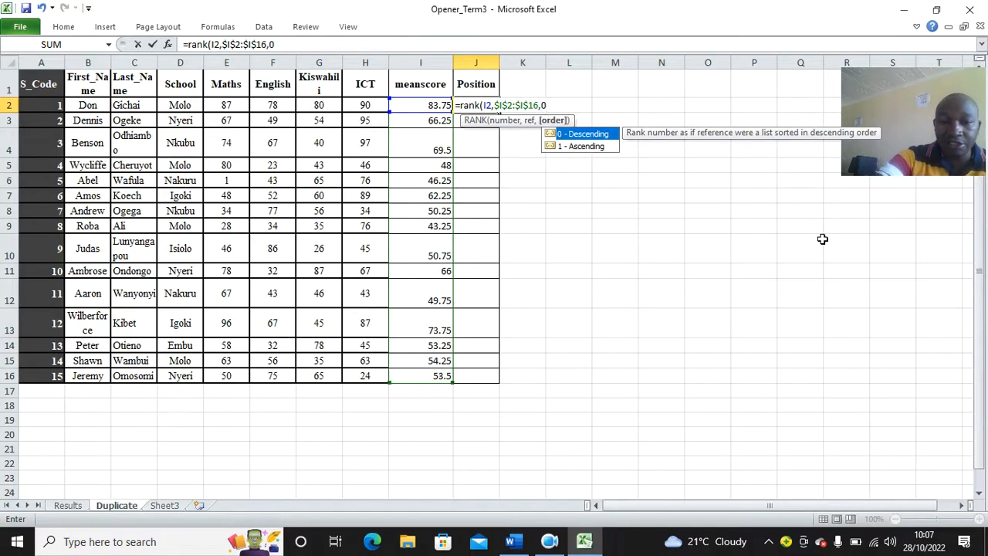
{"action": "type", "text": ")"}
{"action": "key", "text": "Return"}
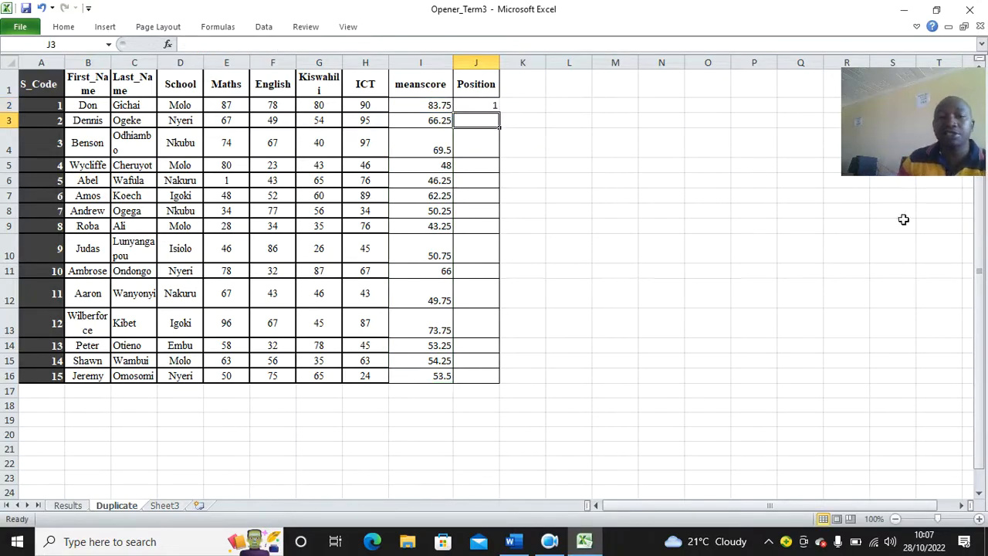
{"action": "left_click", "coordinate": [487, 104]}
{"action": "left_click_drag", "start_coordinate": [499, 112], "coordinate": [527, 380]}
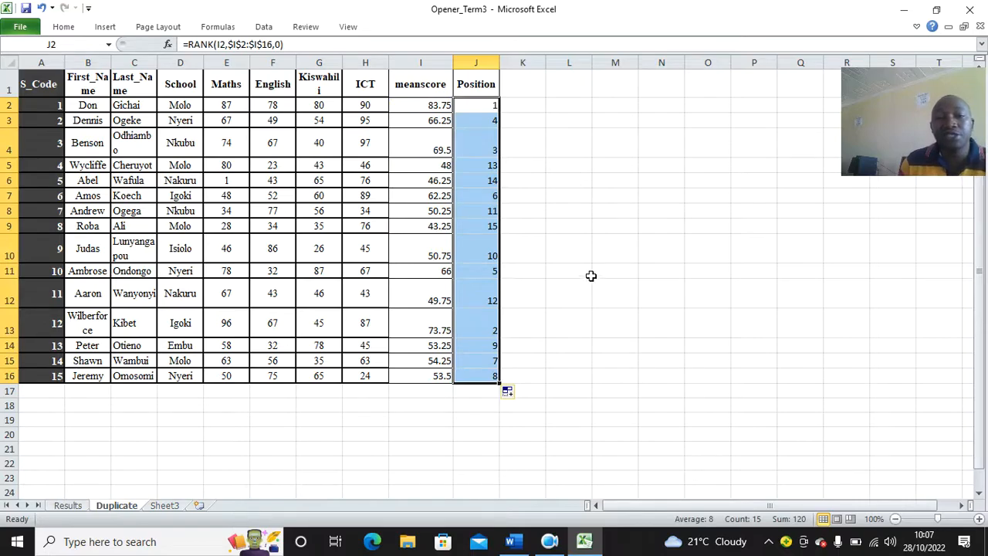
Step: Review the rank formula in J2 and read the comment criteria of task e in the Word question paper
{"action": "left_click_drag", "start_coordinate": [314, 48], "coordinate": [168, 40]}
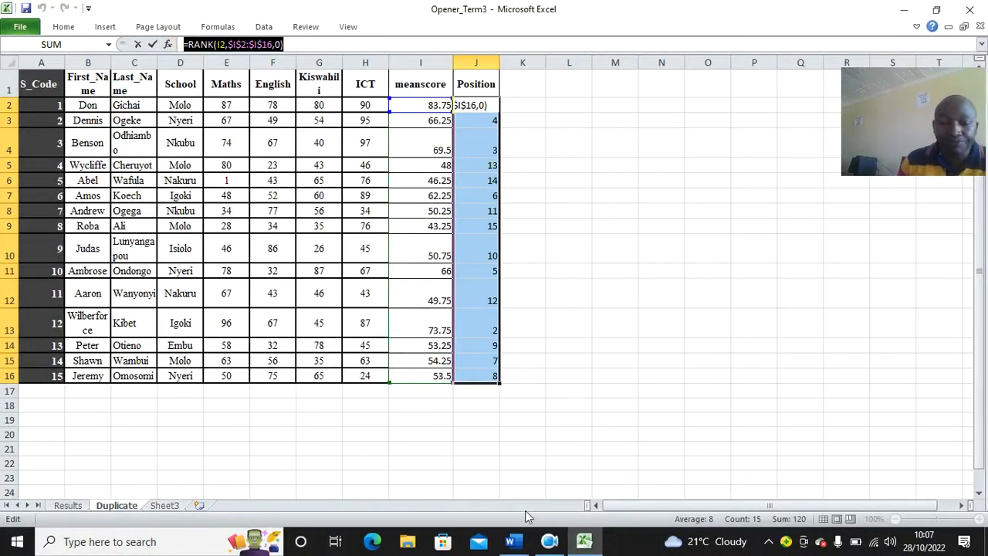
{"action": "left_click", "coordinate": [510, 541]}
{"action": "scroll", "coordinate": [410, 269], "scroll_direction": "down", "scroll_amount": 2}
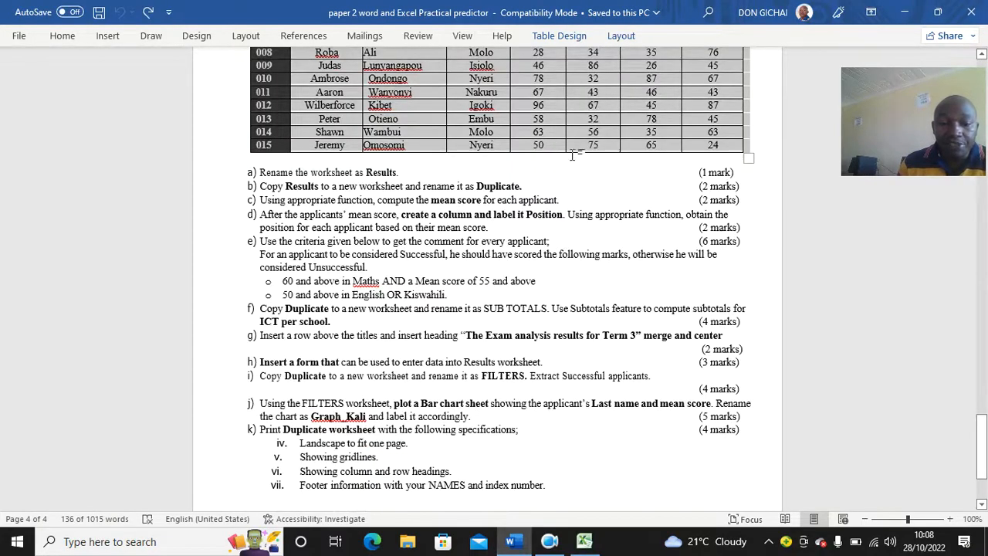
{"action": "scroll", "coordinate": [296, 290], "scroll_direction": "down", "scroll_amount": 1}
{"action": "scroll", "coordinate": [296, 292], "scroll_direction": "down", "scroll_amount": 1}
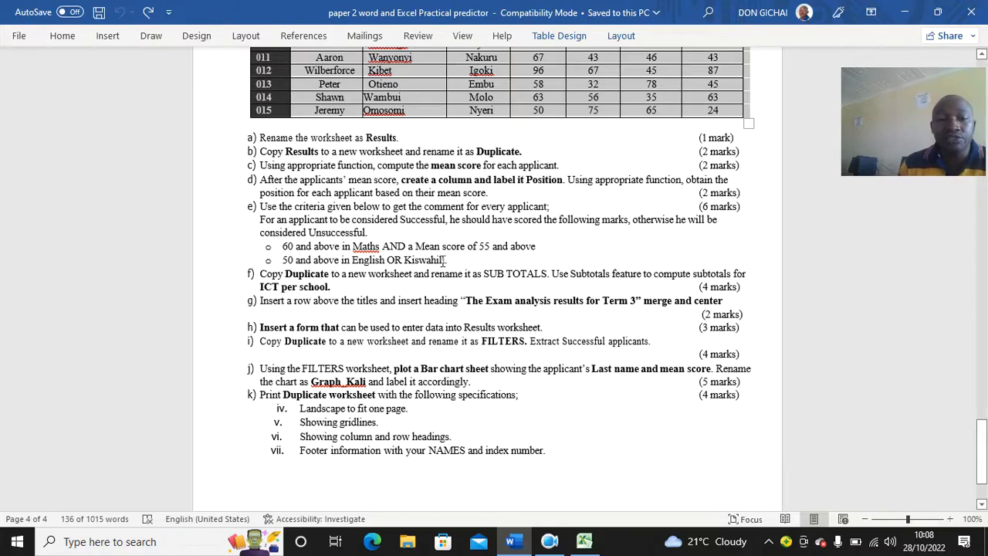
Step: Find Notepad through the Windows search and open it
{"action": "left_click", "coordinate": [151, 547]}
{"action": "type", "text": "note"}
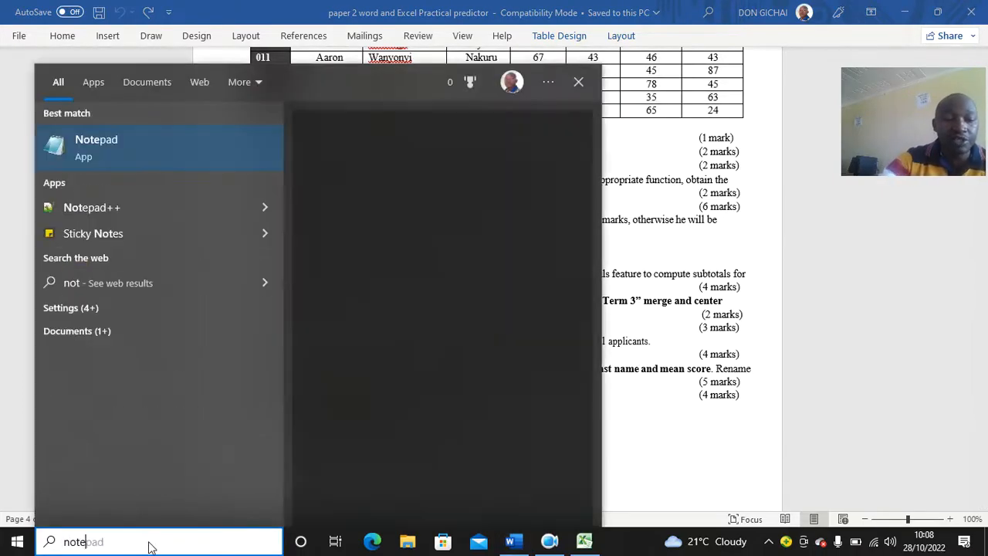
{"action": "left_click", "coordinate": [157, 143]}
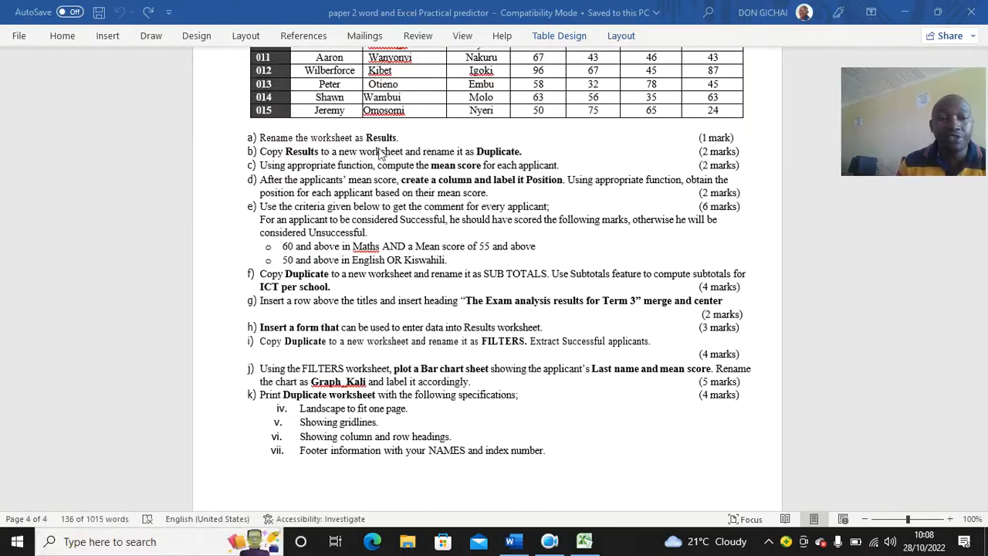
Step: Set the Notepad font size to 36 and minimize its window
{"action": "left_click", "coordinate": [343, 182]}
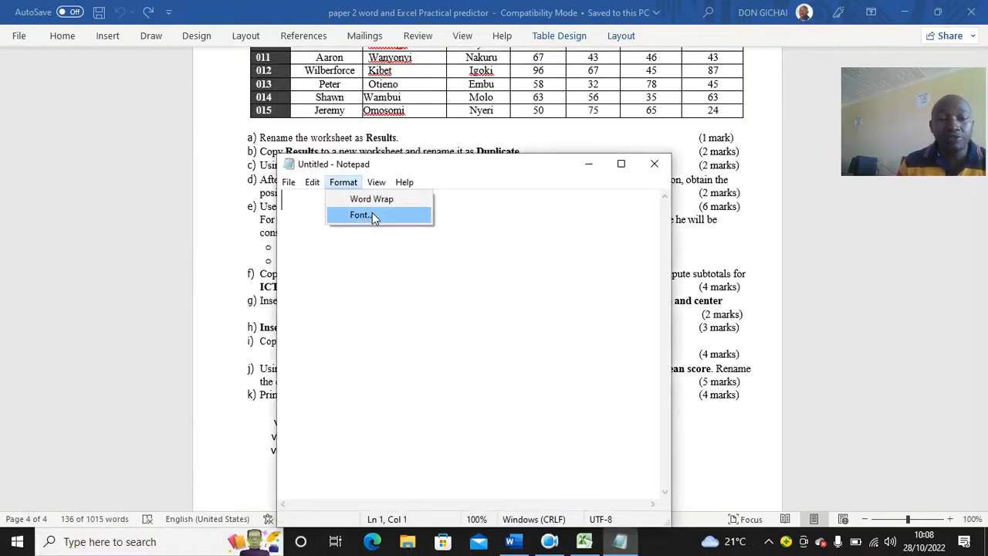
{"action": "left_click", "coordinate": [372, 212]}
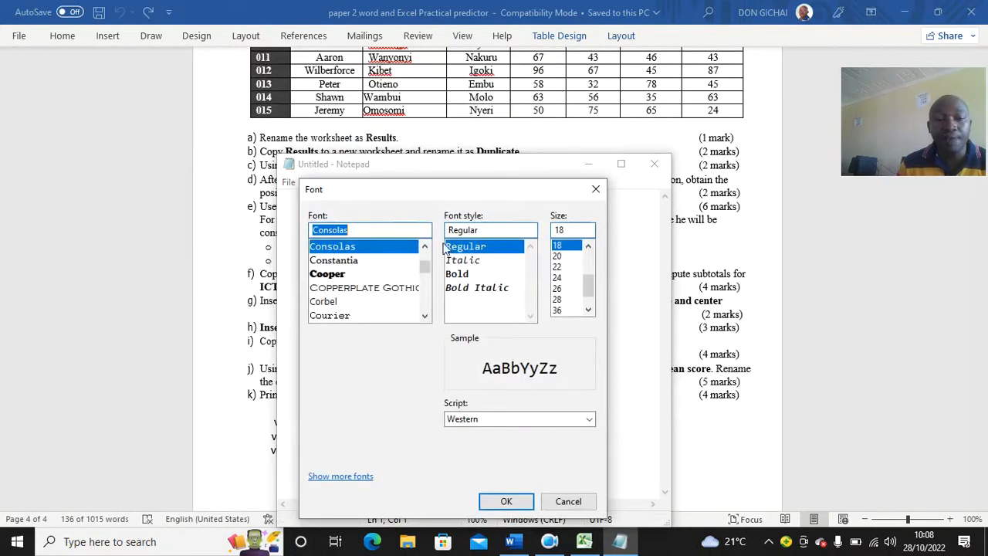
{"action": "left_click", "coordinate": [567, 301]}
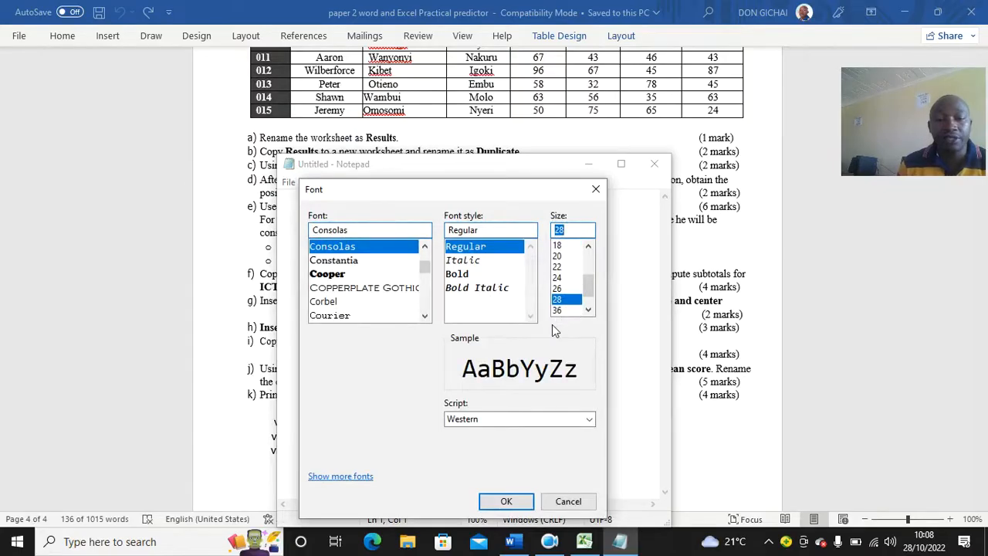
{"action": "left_click", "coordinate": [559, 309]}
{"action": "left_click", "coordinate": [505, 501]}
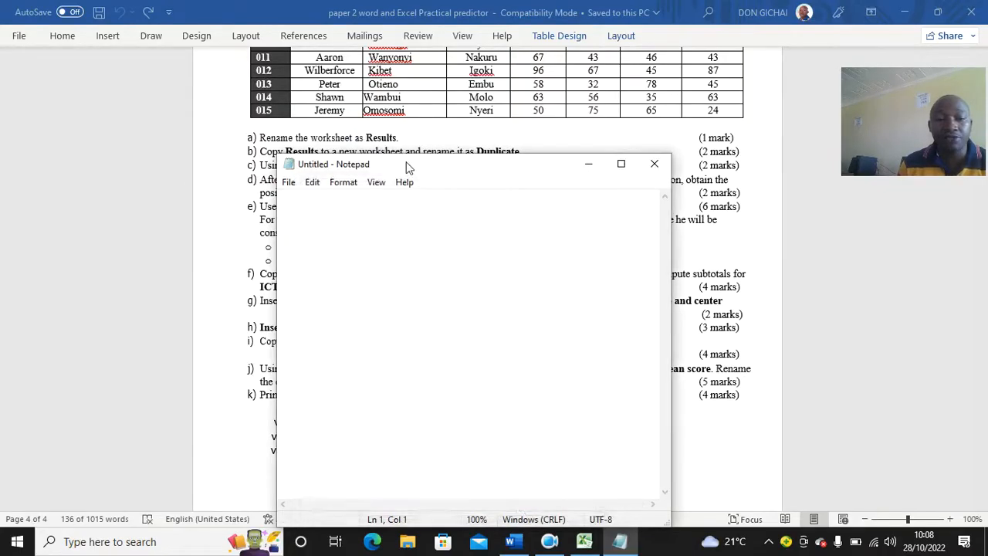
{"action": "left_click_drag", "start_coordinate": [409, 166], "coordinate": [424, 272]}
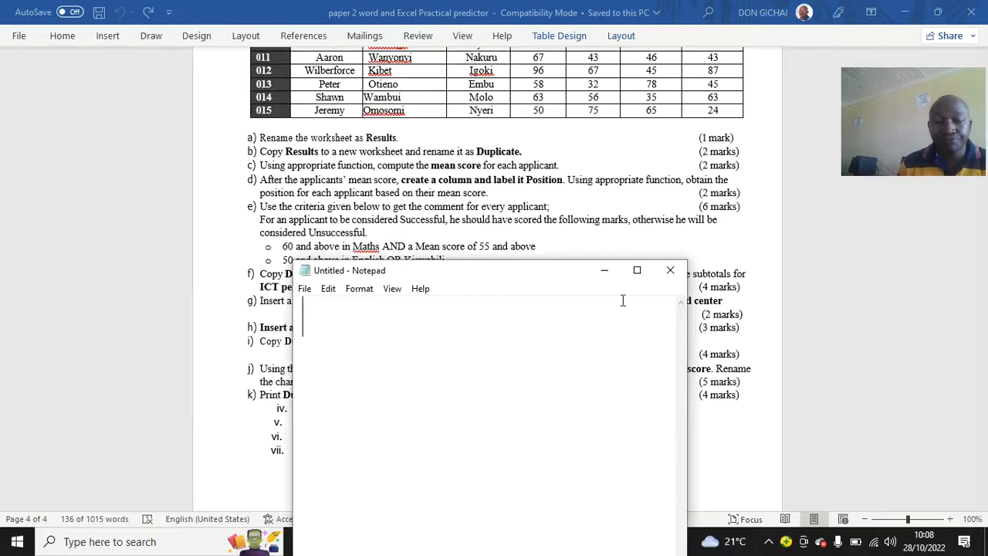
{"action": "left_click", "coordinate": [604, 275]}
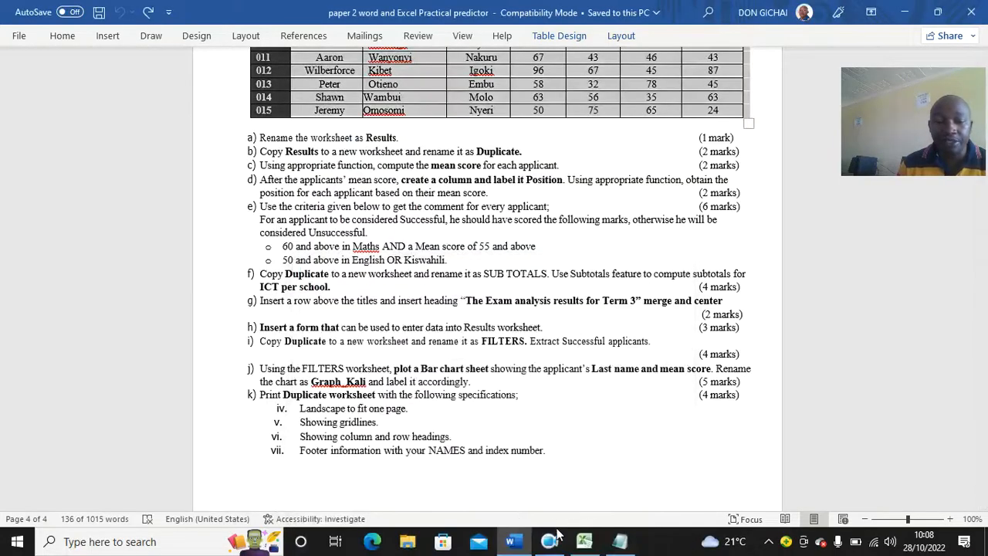
Step: In the Duplicate worksheet, fill the IF comment formula from K2 down through K17
{"action": "left_click", "coordinate": [353, 466]}
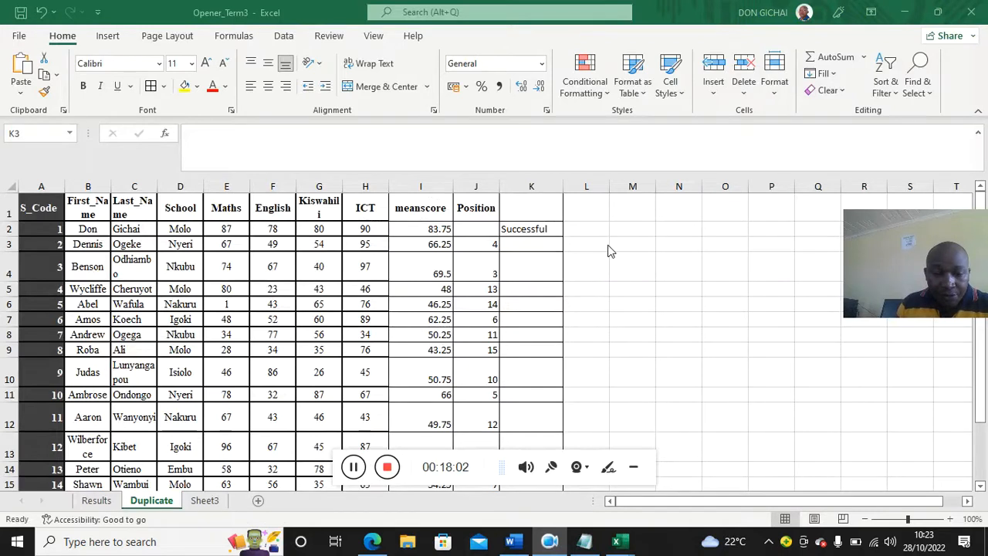
{"action": "left_click", "coordinate": [529, 230]}
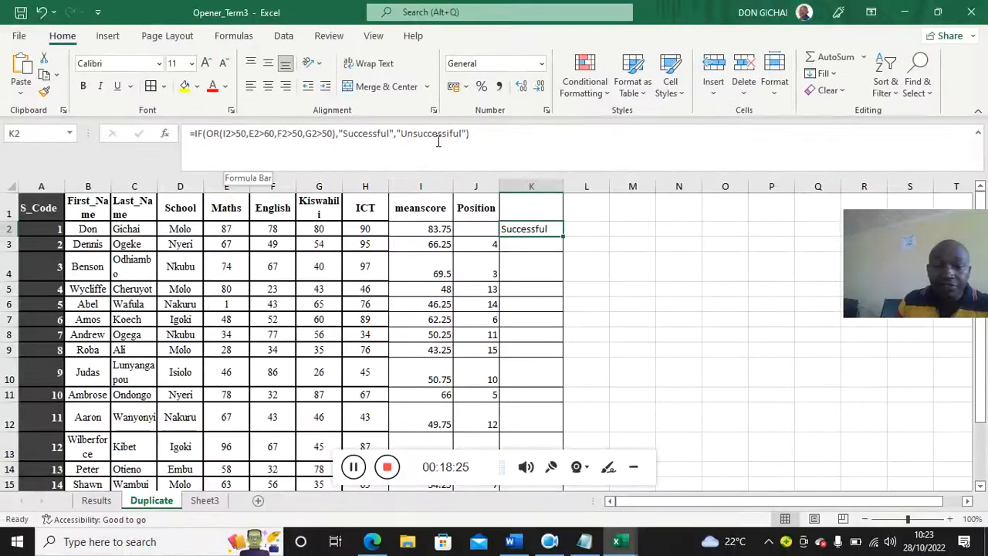
{"action": "left_click", "coordinate": [633, 467]}
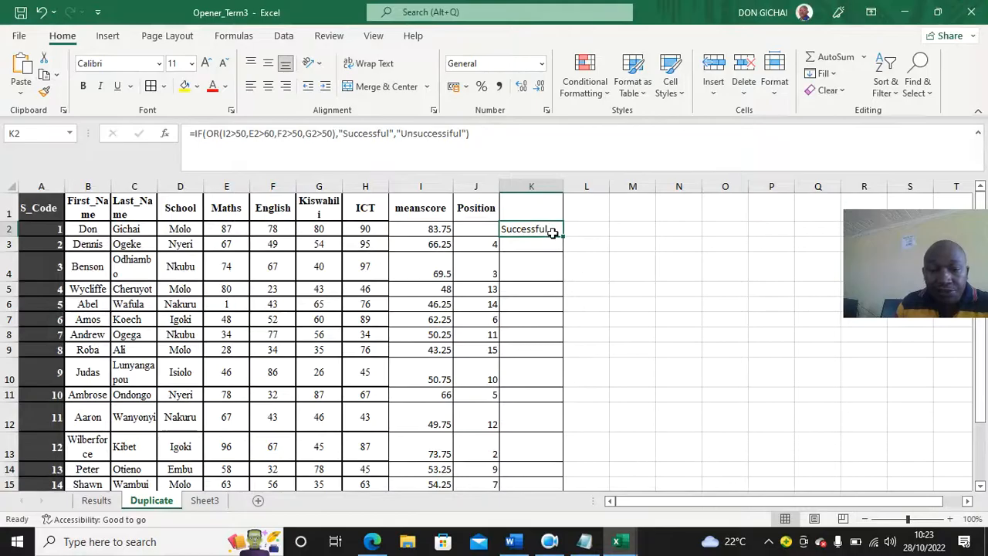
{"action": "left_click_drag", "start_coordinate": [567, 238], "coordinate": [572, 478]}
{"action": "scroll", "coordinate": [603, 375], "scroll_direction": "down", "scroll_amount": 2}
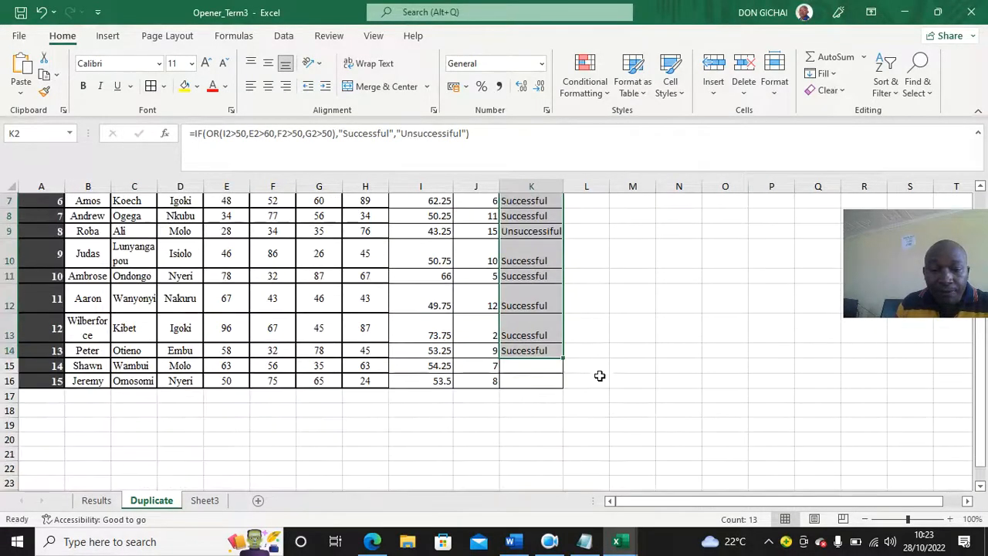
{"action": "left_click_drag", "start_coordinate": [565, 360], "coordinate": [564, 396]}
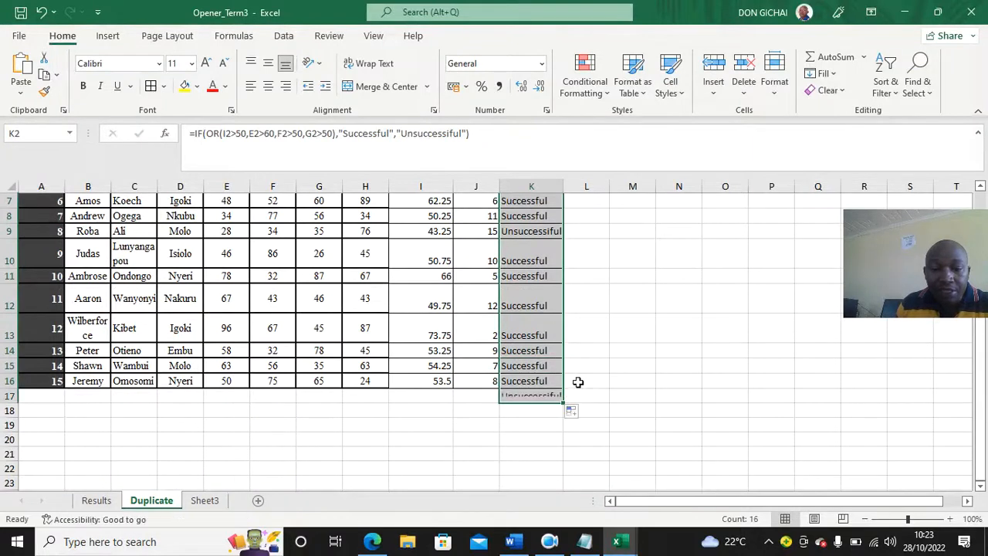
{"action": "left_click", "coordinate": [659, 332]}
{"action": "scroll", "coordinate": [662, 335], "scroll_direction": "up", "scroll_amount": 2}
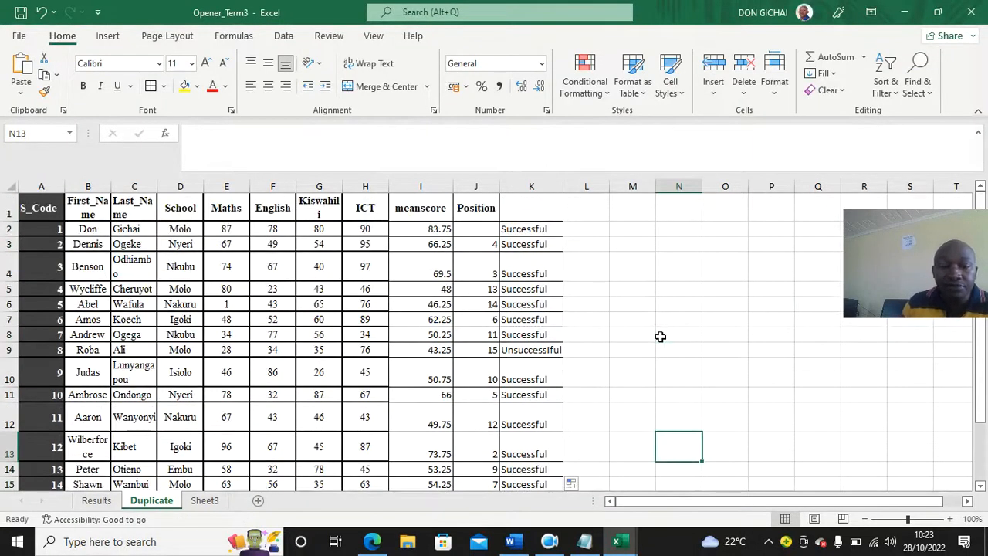
Step: Display the worksheet's formulas, examine the IF/OR comment formula in K2, and return to showing values
{"action": "left_click", "coordinate": [540, 230]}
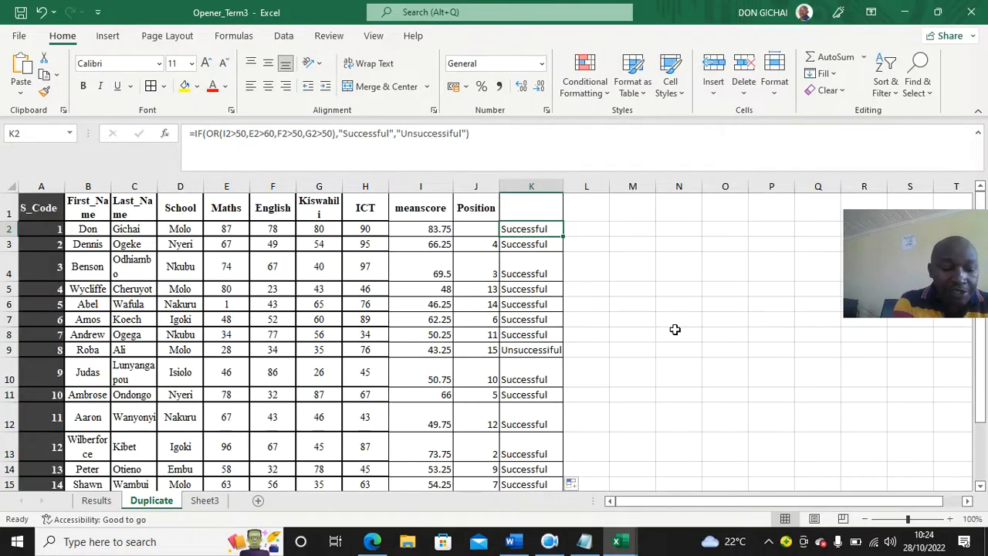
{"action": "key", "text": "ctrl+grave"}
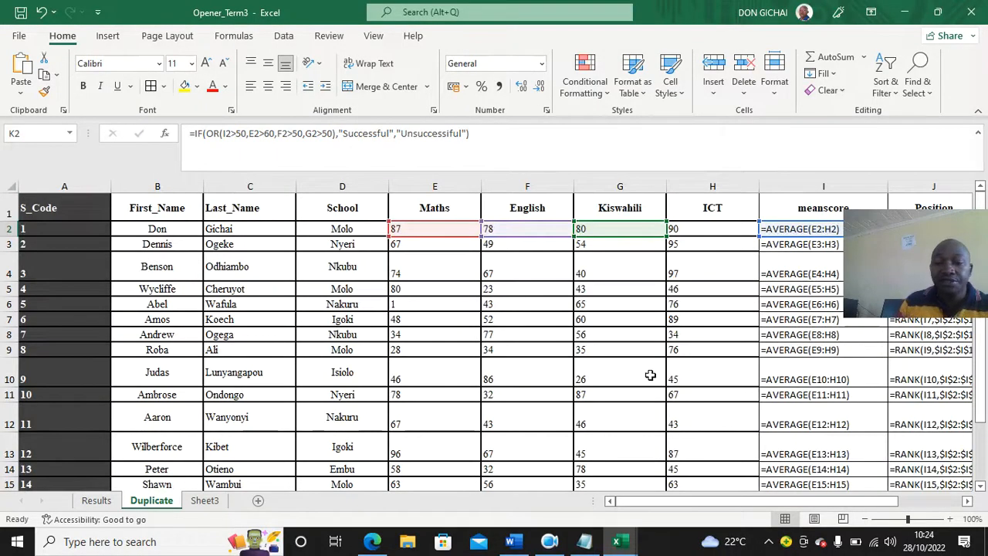
{"action": "left_click_drag", "start_coordinate": [663, 501], "coordinate": [820, 510]}
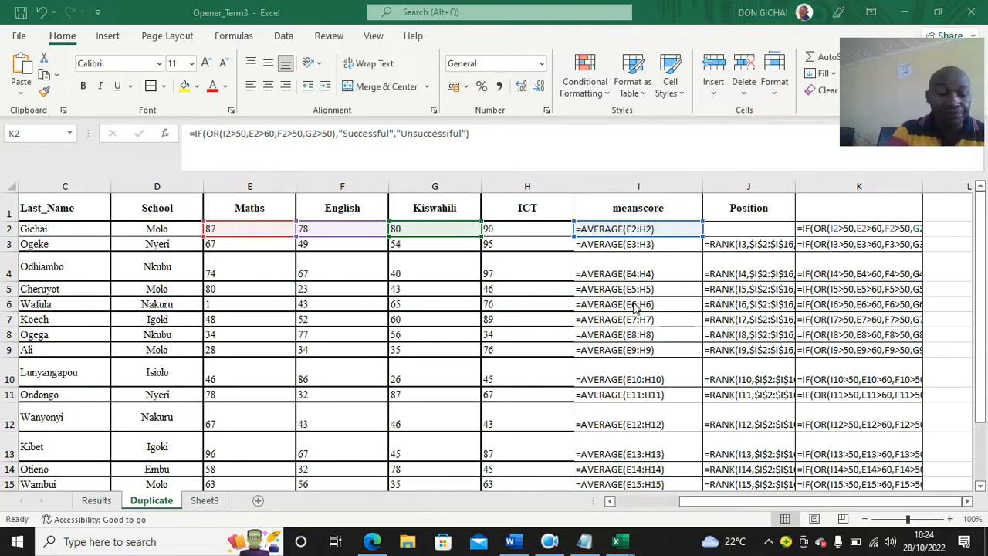
{"action": "left_click", "coordinate": [504, 262]}
{"action": "left_click", "coordinate": [503, 137]}
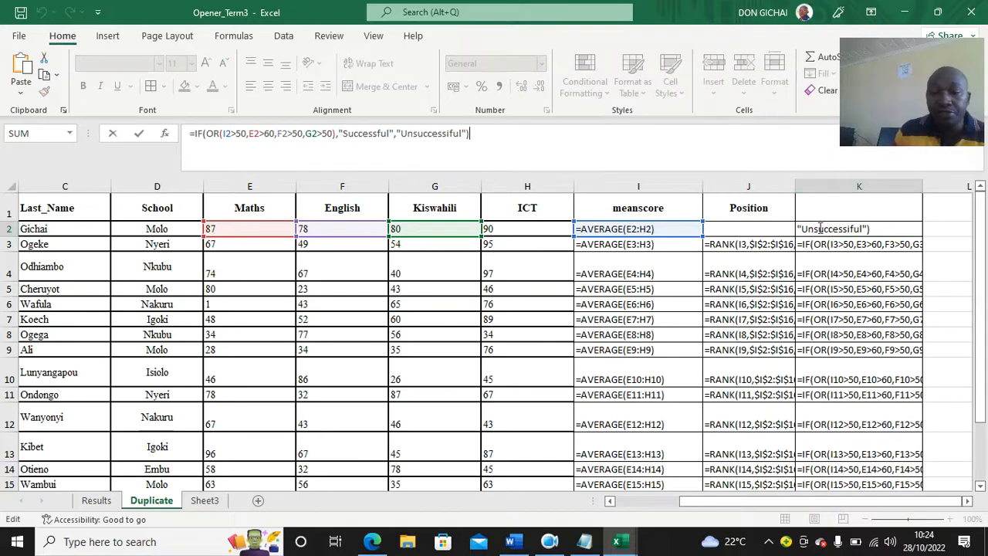
{"action": "left_click", "coordinate": [937, 249]}
{"action": "key", "text": "ctrl+grave"}
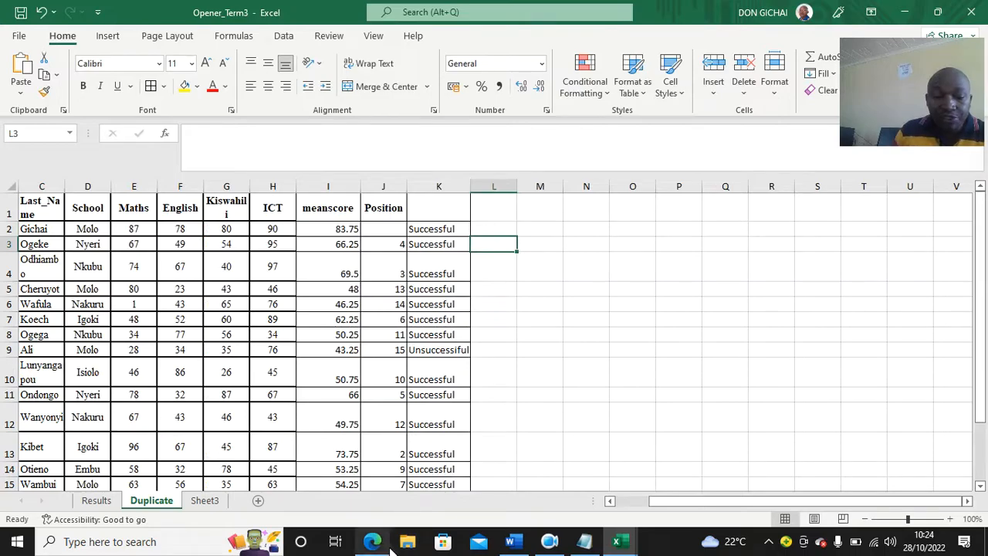
Step: Check the comment criteria and remaining tasks in the Word question paper and return to the Excel workbook
{"action": "left_click", "coordinate": [510, 541]}
{"action": "scroll", "coordinate": [394, 342], "scroll_direction": "down", "scroll_amount": 5}
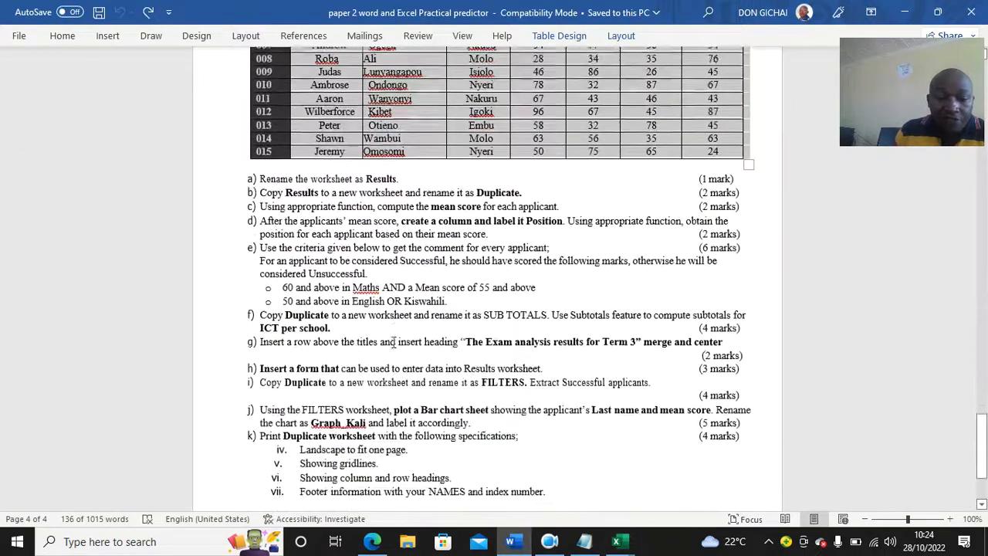
{"action": "scroll", "coordinate": [393, 342], "scroll_direction": "down", "scroll_amount": 1}
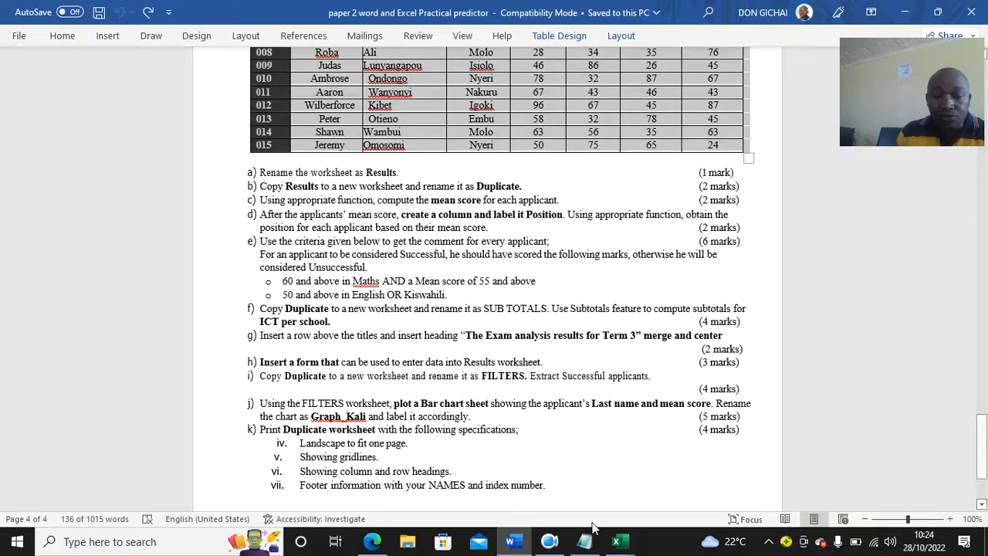
{"action": "left_click", "coordinate": [616, 542]}
{"action": "left_click", "coordinate": [670, 467]}
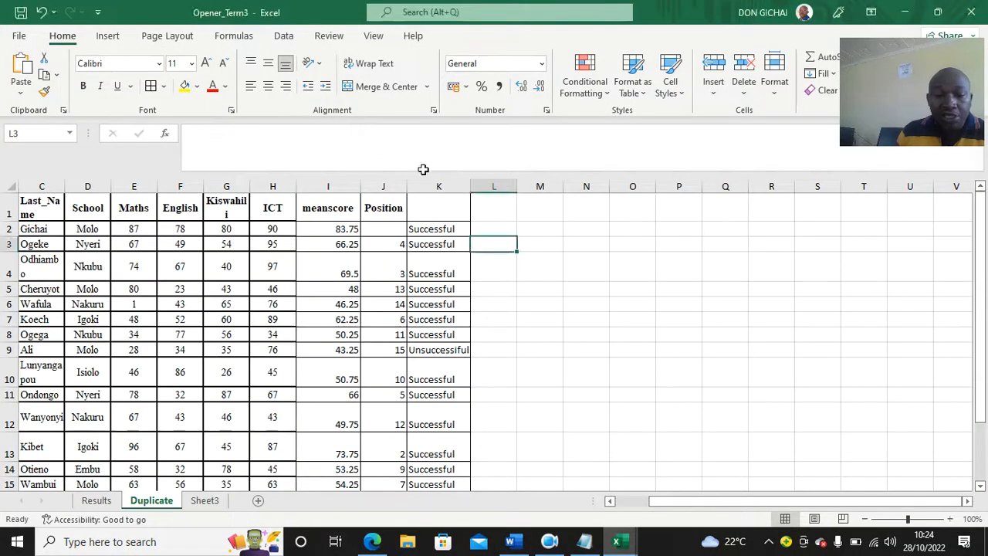
Step: Copy the range C1:K17 in the Duplicate worksheet, from Last_Name through the comments
{"action": "left_click_drag", "start_coordinate": [37, 214], "coordinate": [450, 458]}
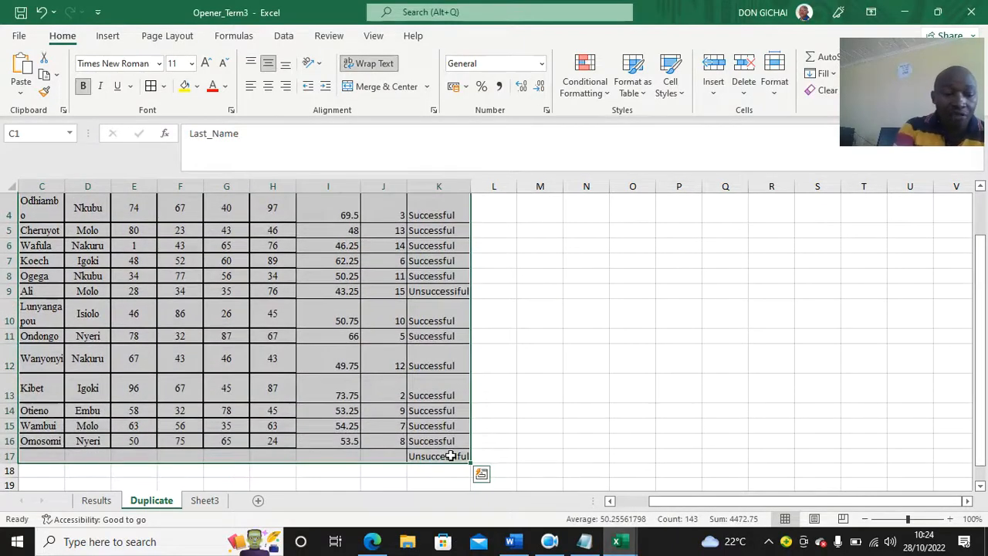
{"action": "key", "text": "ctrl+c"}
{"action": "left_click", "coordinate": [205, 501]}
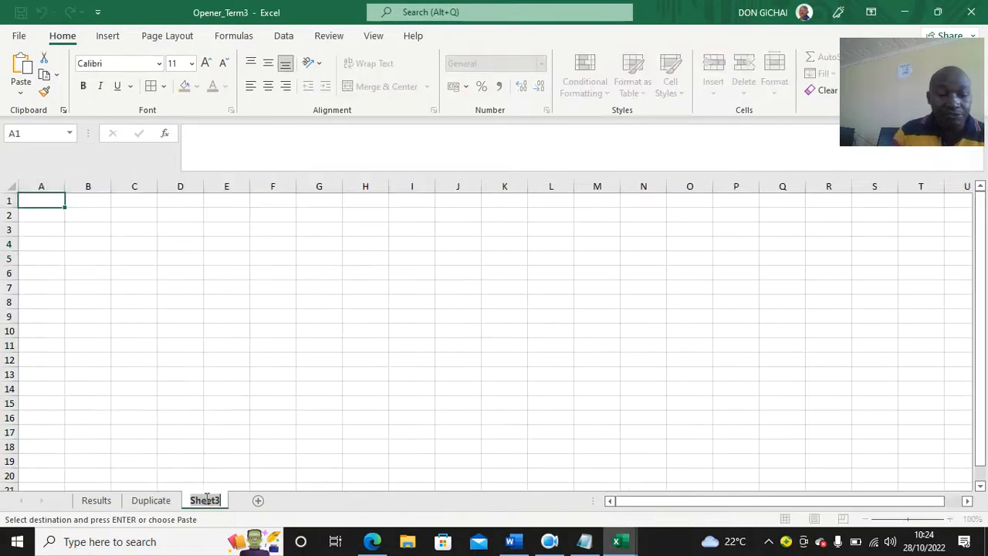
{"action": "double_click", "coordinate": [205, 500]}
{"action": "type", "text": "SUBTO"}
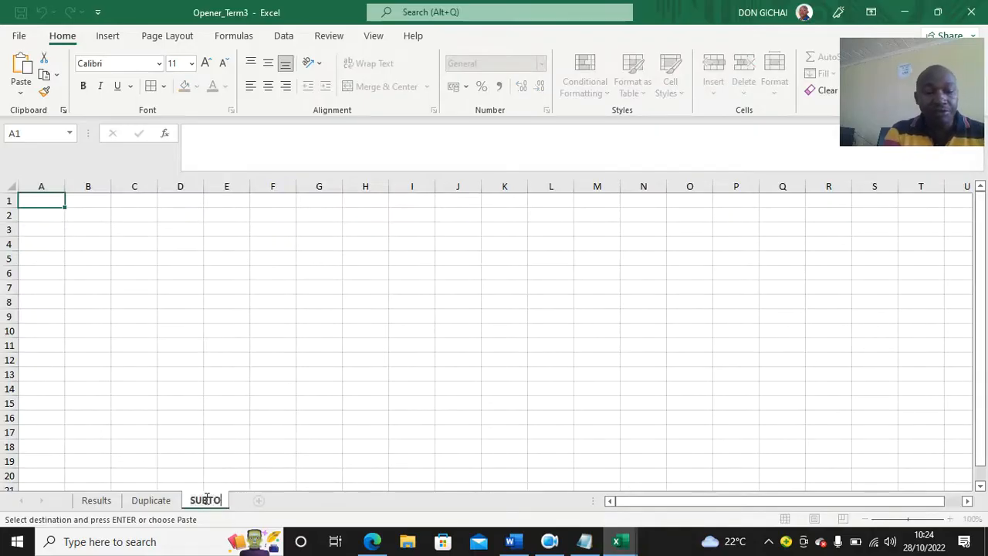
{"action": "type", "text": "TALS"}
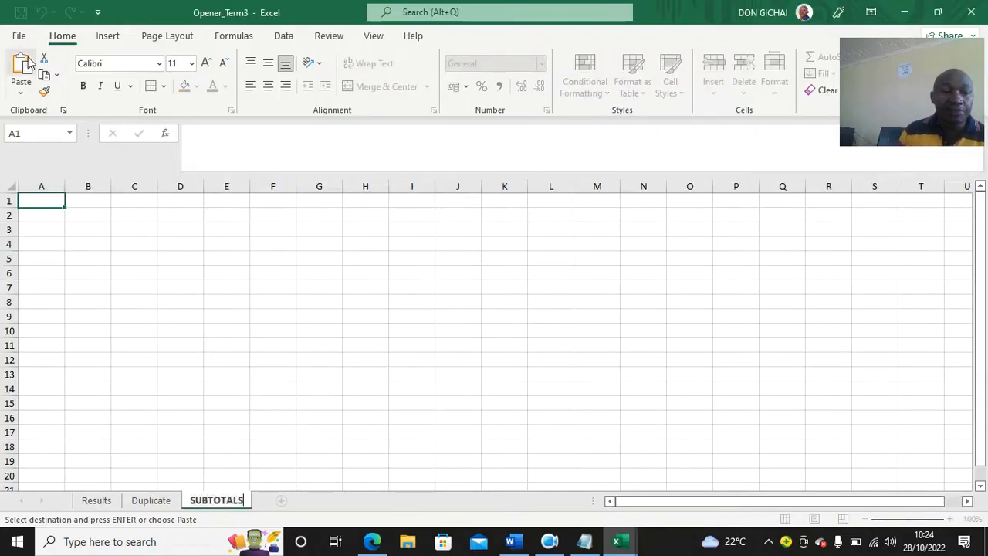
{"action": "left_click", "coordinate": [21, 66]}
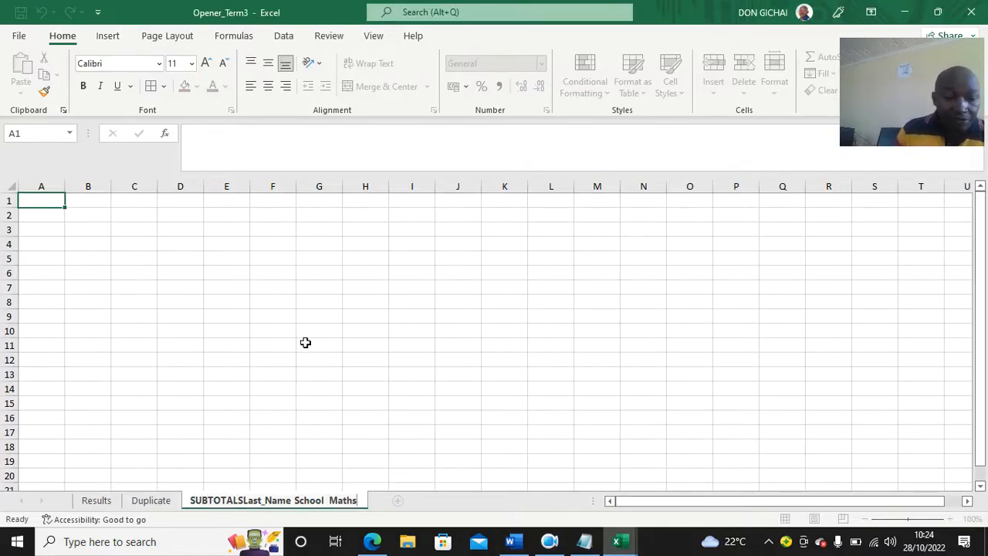
{"action": "key", "text": "Return"}
{"action": "key", "text": "Escape"}
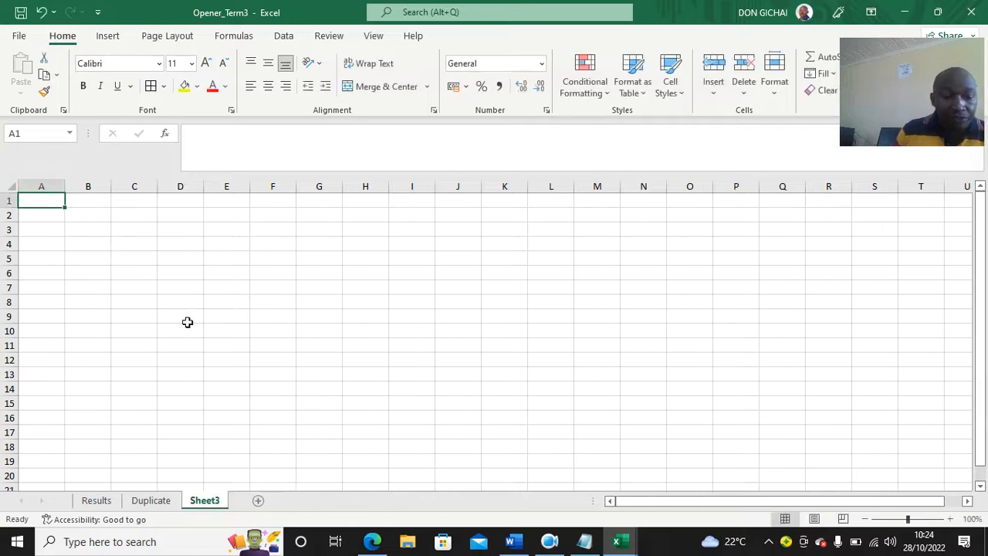
Step: Rename the Sheet3 worksheet as SUBTOTALS
{"action": "double_click", "coordinate": [205, 500]}
{"action": "type", "text": "SUBTOTALS"}
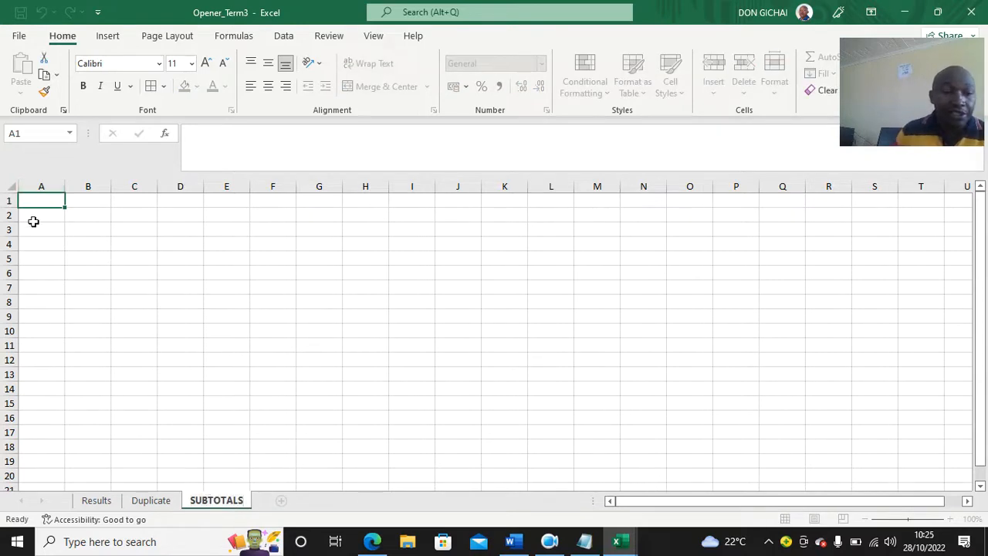
{"action": "key", "text": "Return"}
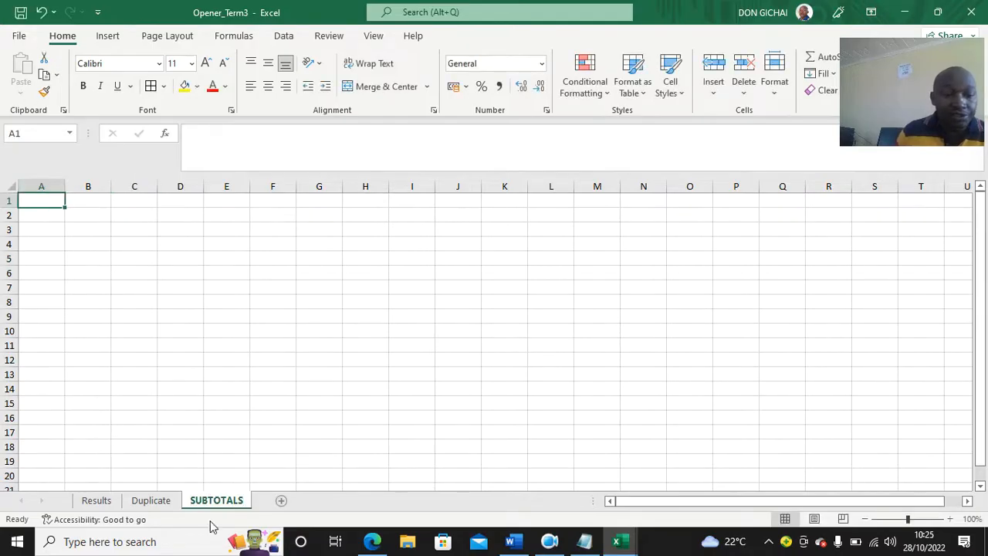
Step: Copy the selected table in the Duplicate worksheet and paste it into SUBTOTALS starting at A1
{"action": "left_click", "coordinate": [152, 501]}
{"action": "left_click", "coordinate": [44, 75]}
{"action": "scroll", "coordinate": [210, 400], "scroll_direction": "up", "scroll_amount": 1}
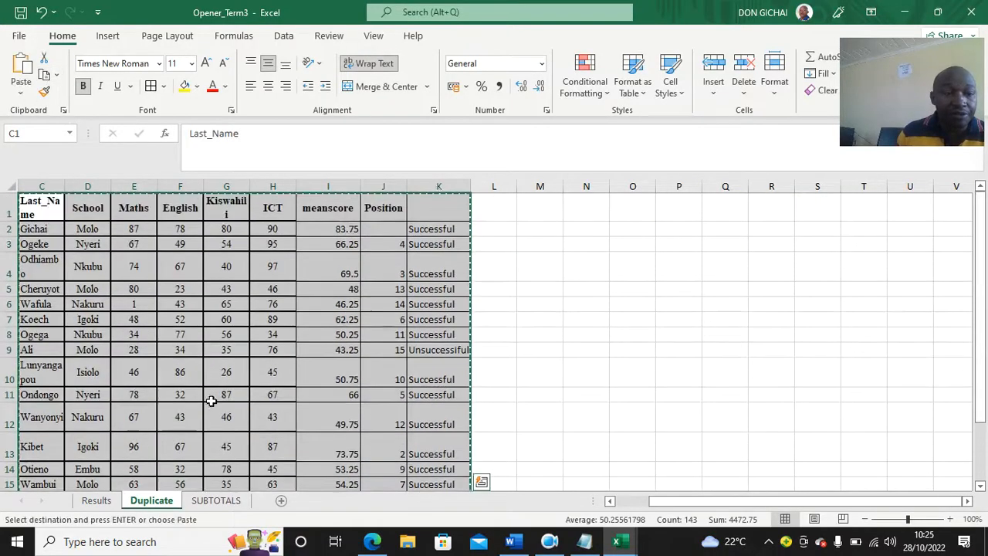
{"action": "left_click", "coordinate": [216, 500]}
{"action": "left_click", "coordinate": [10, 68]}
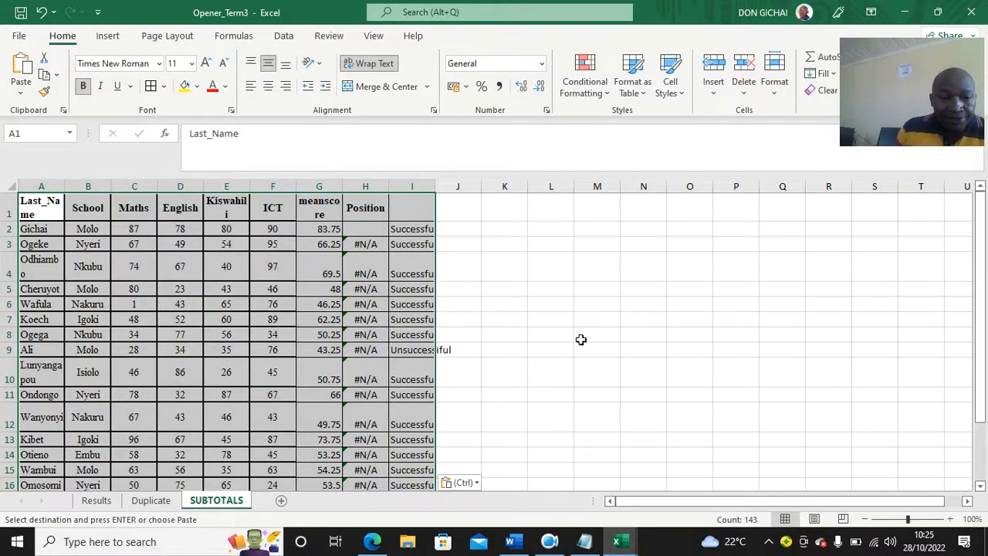
Step: Delete the Position column from the SUBTOTALS worksheet and auto-fit the Last_Name column to its contents
{"action": "left_click", "coordinate": [369, 180]}
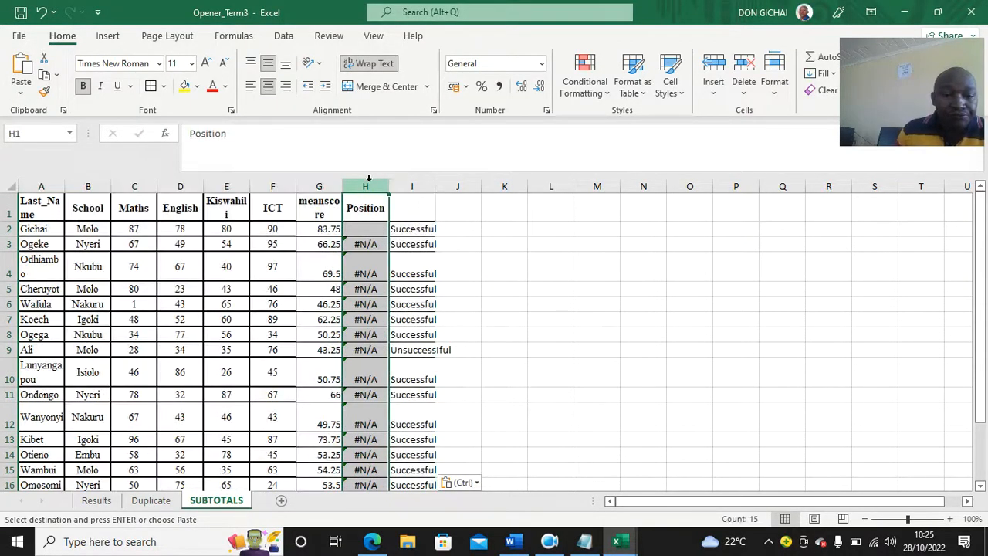
{"action": "key", "text": "Delete"}
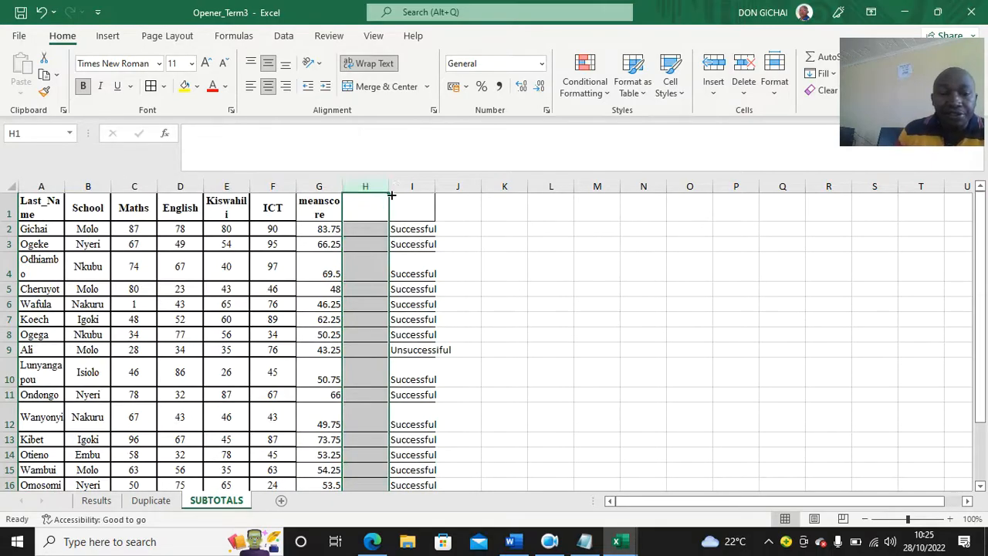
{"action": "right_click", "coordinate": [377, 186]}
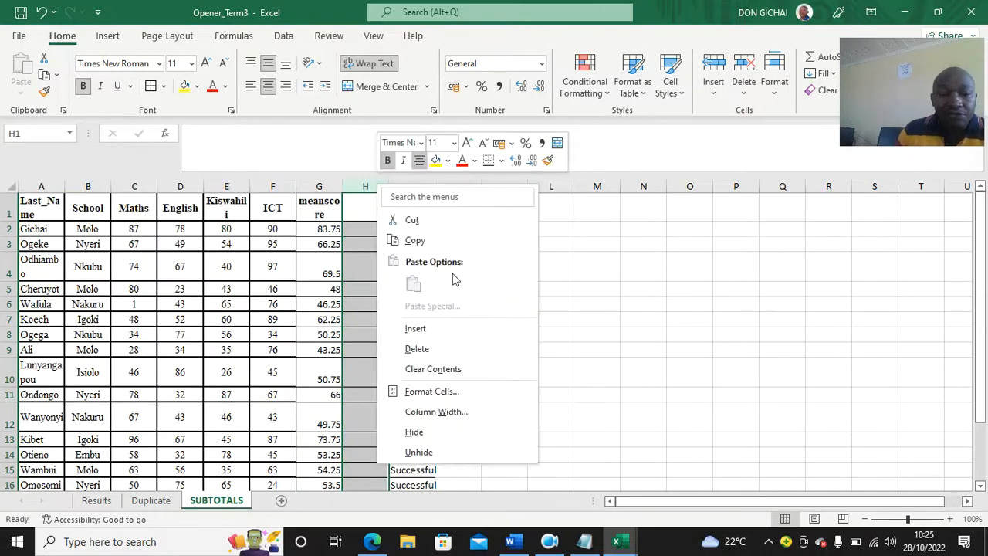
{"action": "left_click", "coordinate": [443, 348]}
{"action": "left_click", "coordinate": [565, 330]}
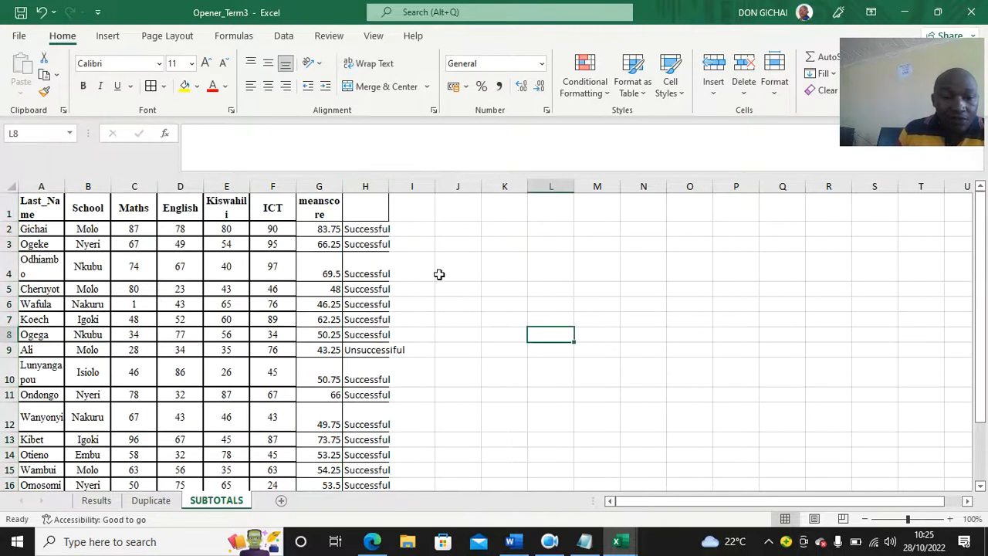
{"action": "double_click", "coordinate": [64, 187]}
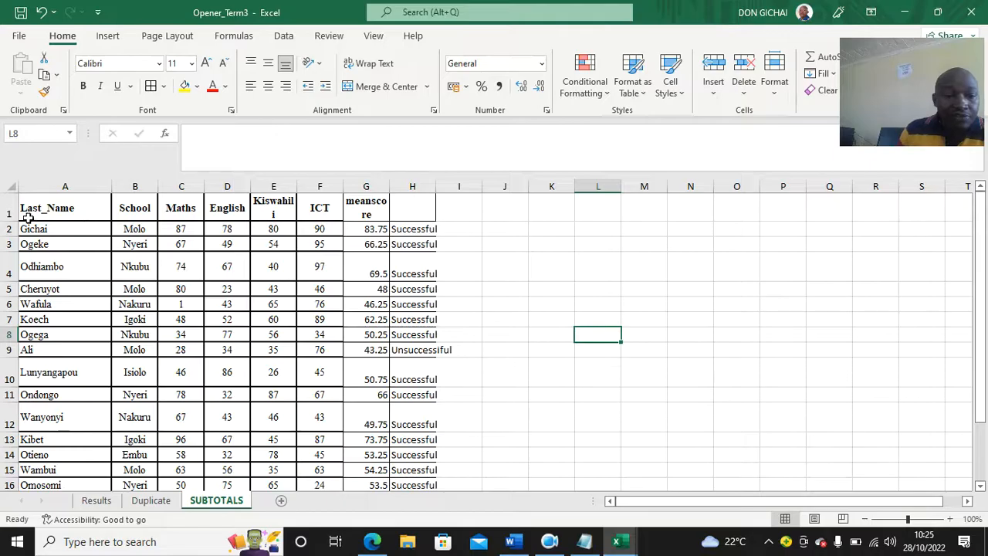
Step: Sort the range A1:I17 in SUBTOTALS by School from A to Z, treating the first row as headers
{"action": "left_click_drag", "start_coordinate": [30, 209], "coordinate": [441, 468]}
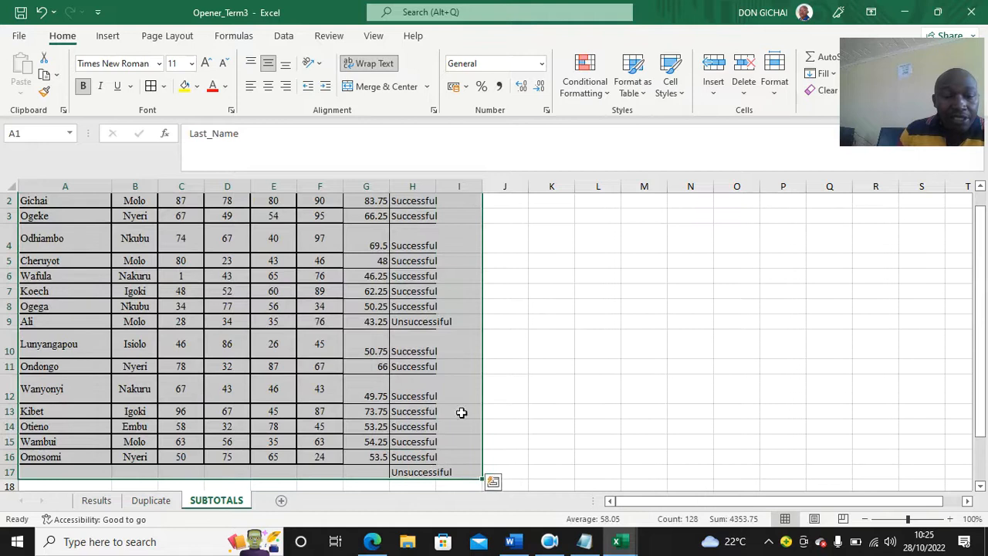
{"action": "left_click", "coordinate": [283, 36]}
{"action": "left_click", "coordinate": [422, 75]}
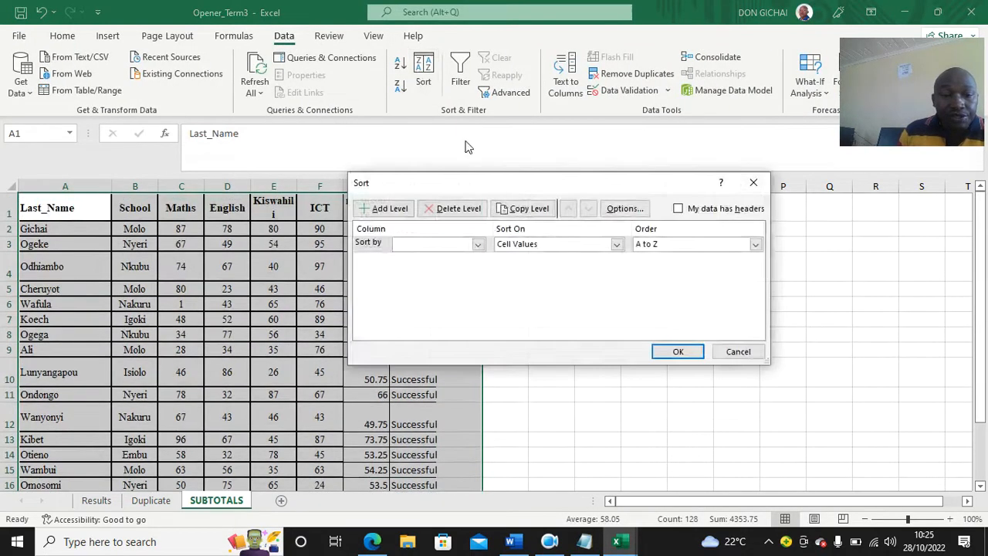
{"action": "left_click", "coordinate": [478, 245]}
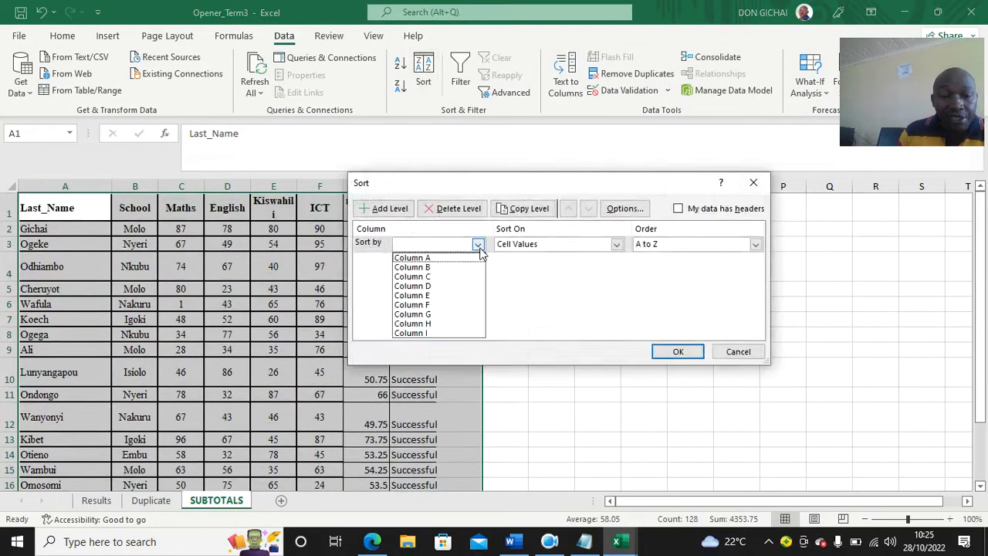
{"action": "left_click", "coordinate": [680, 215]}
{"action": "left_click", "coordinate": [677, 210]}
{"action": "left_click", "coordinate": [478, 245]}
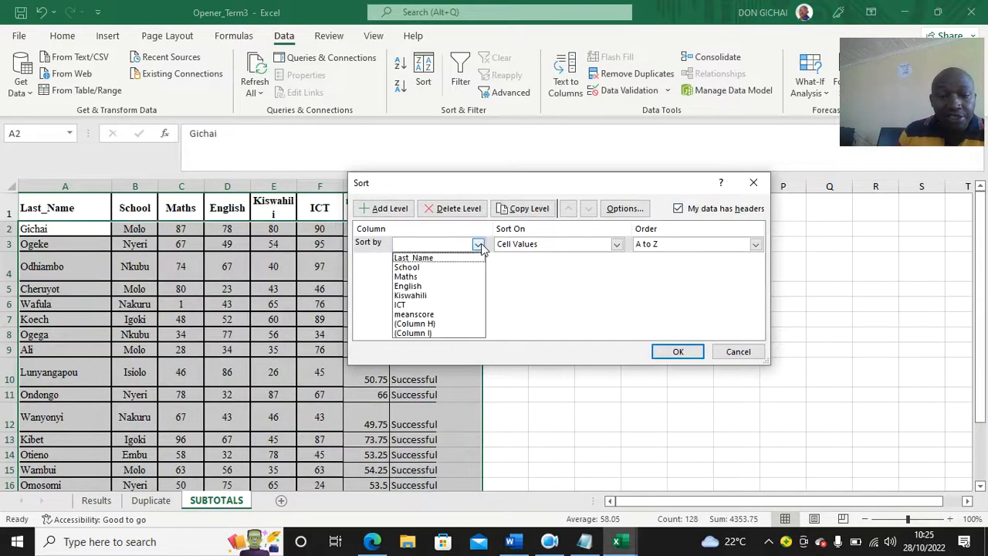
{"action": "left_click", "coordinate": [426, 267]}
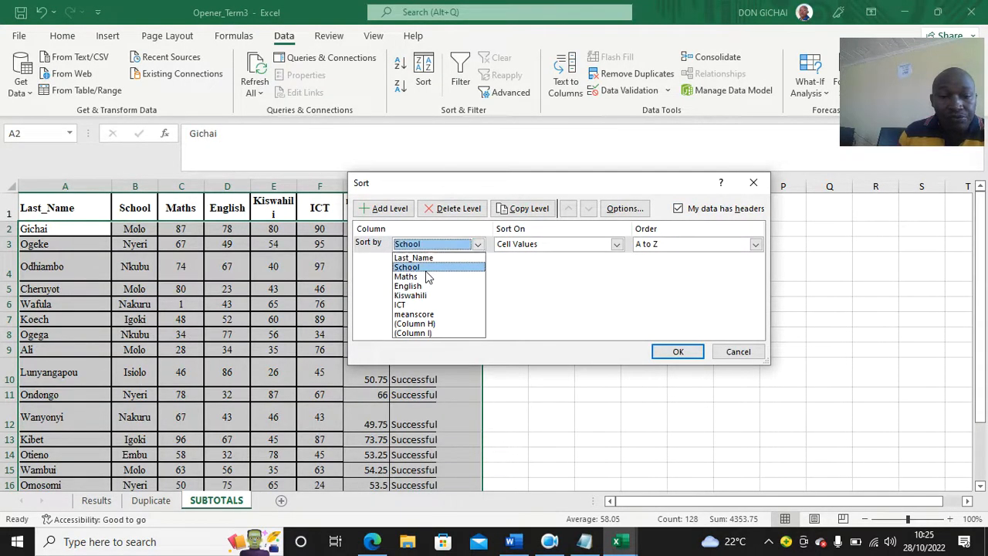
{"action": "left_click", "coordinate": [661, 349]}
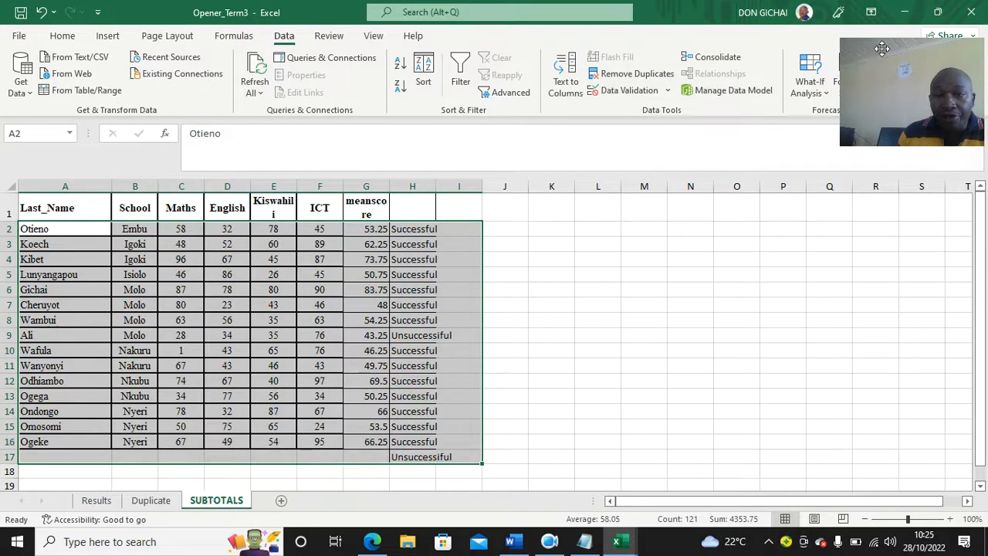
{"action": "mouse_move", "coordinate": [841, 112]}
{"action": "left_mouse_down"}
{"action": "mouse_move", "coordinate": [908, 134]}
{"action": "mouse_move", "coordinate": [908, 123]}
{"action": "mouse_move", "coordinate": [913, 252]}
{"action": "left_mouse_up"}
{"action": "left_click", "coordinate": [913, 93]}
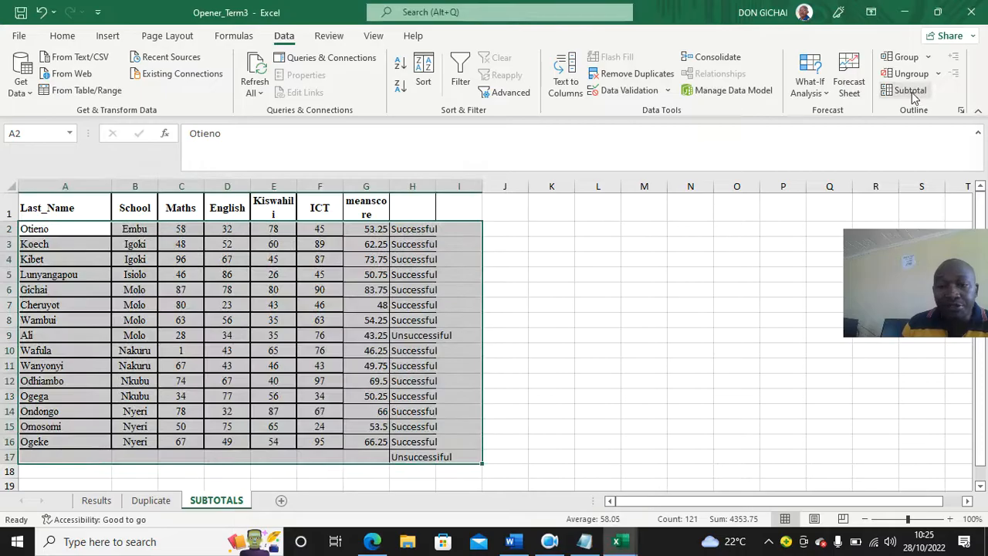
{"action": "left_click", "coordinate": [911, 92]}
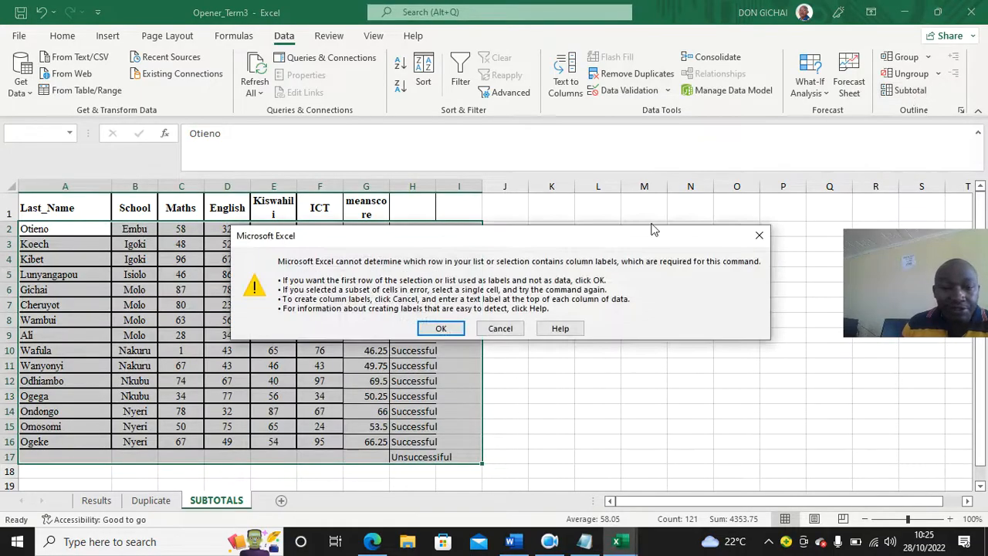
{"action": "left_click", "coordinate": [748, 247]}
{"action": "left_click", "coordinate": [324, 209]}
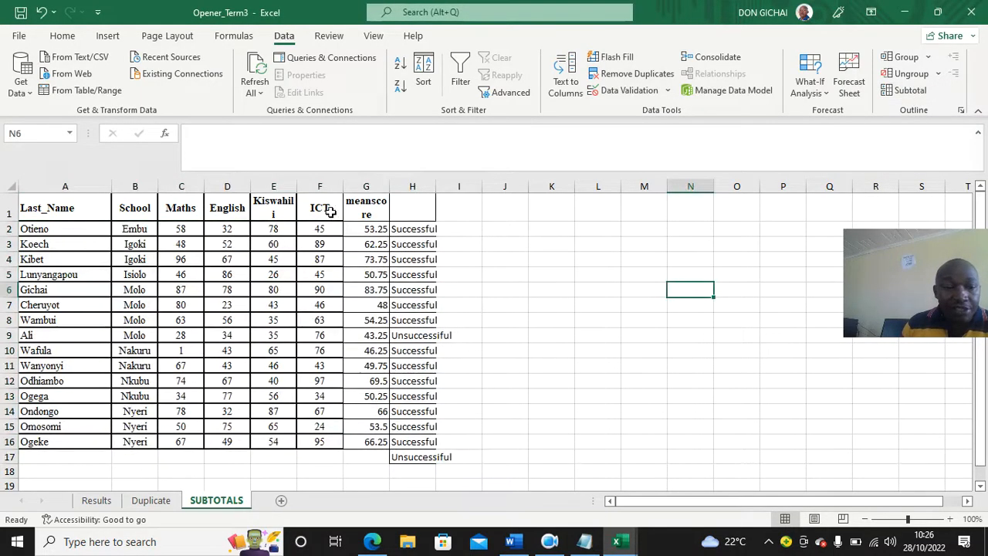
Step: Add Sum subtotals for ICT at each change in School to the range A1:H16, leaving Column H out
{"action": "left_click_drag", "start_coordinate": [77, 209], "coordinate": [410, 443]}
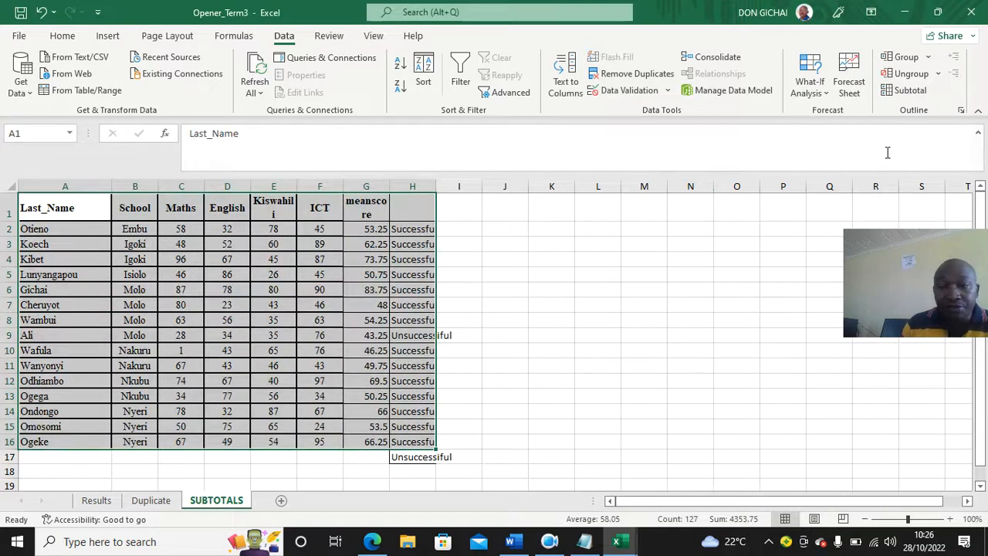
{"action": "left_click", "coordinate": [906, 91]}
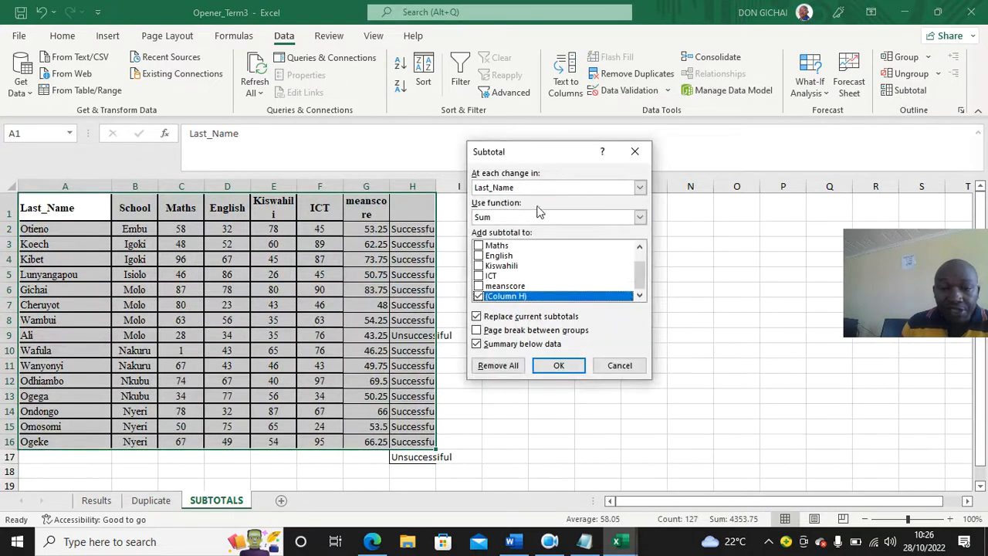
{"action": "left_click", "coordinate": [640, 189]}
{"action": "left_click", "coordinate": [529, 210]}
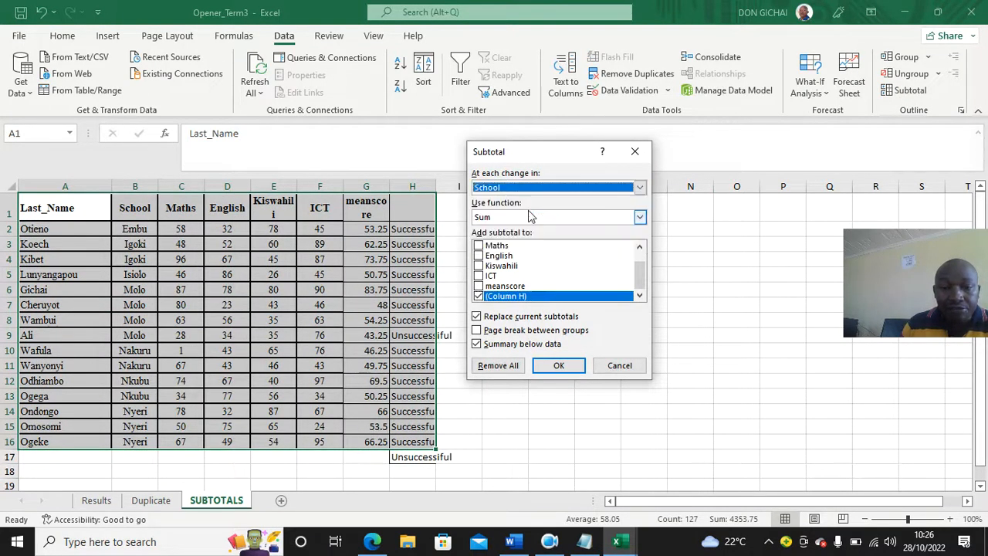
{"action": "left_click", "coordinate": [479, 296]}
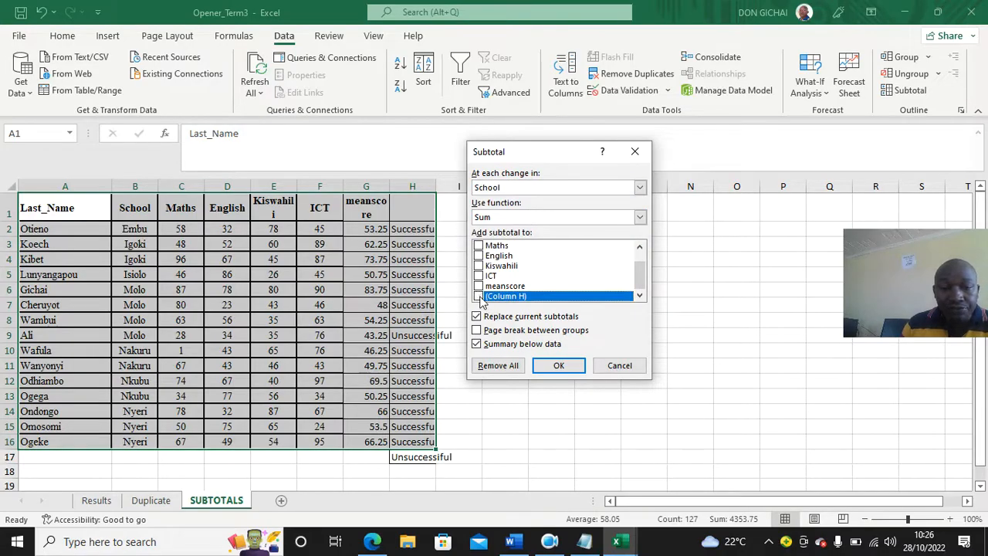
{"action": "left_click", "coordinate": [479, 276]}
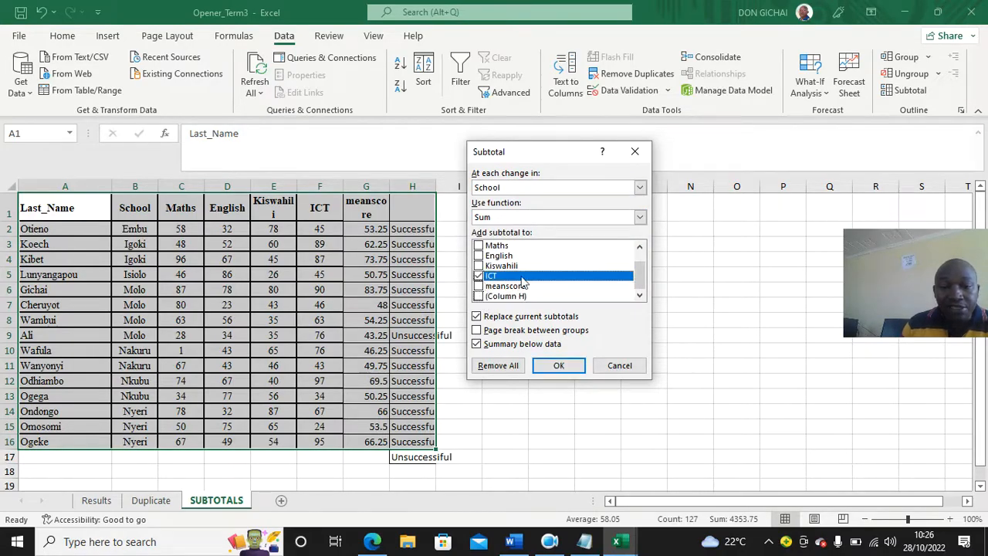
{"action": "left_click", "coordinate": [550, 365]}
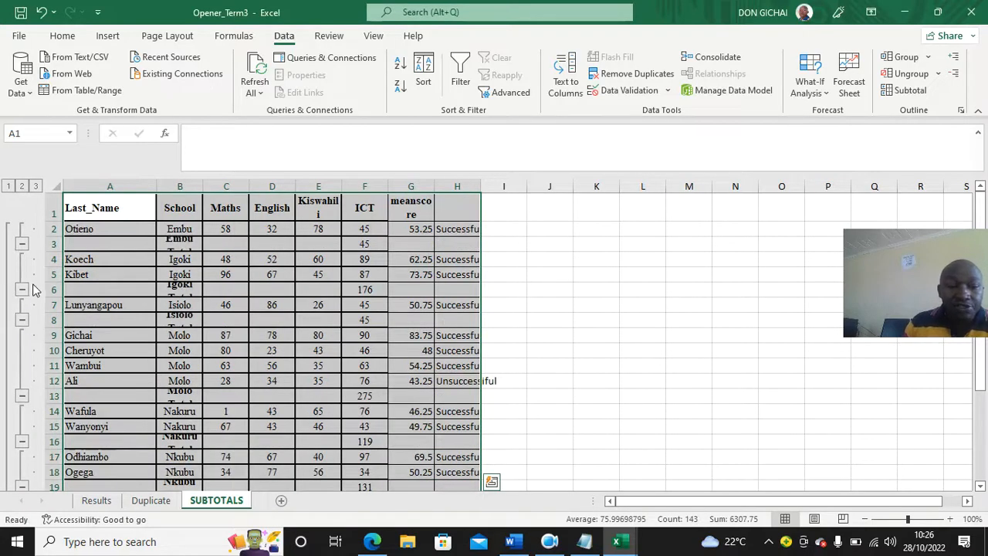
Step: Enlarge the Igoki Total row and the School column to fit the total labels, and check the ICT subtotal formulas for Igoki and Molo
{"action": "left_click_drag", "start_coordinate": [52, 296], "coordinate": [52, 310]}
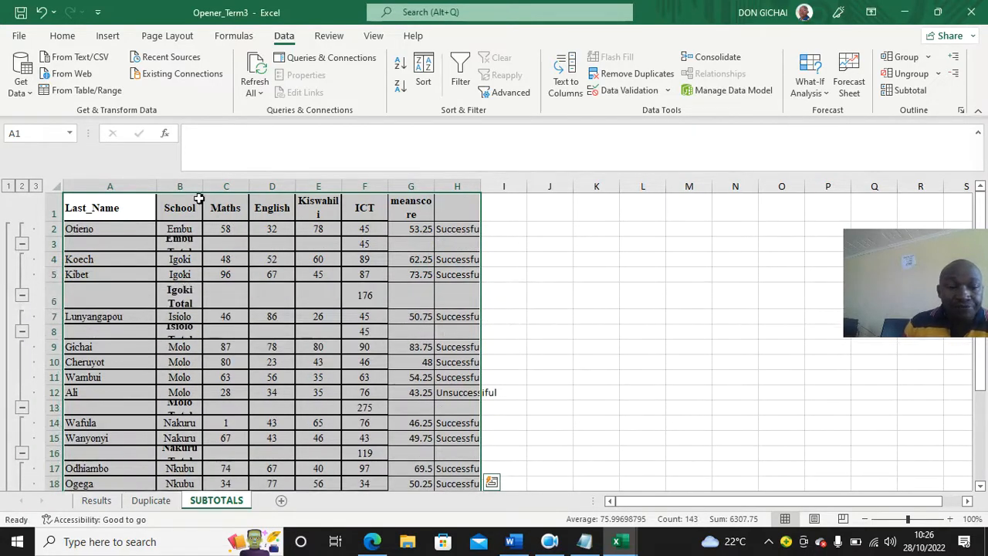
{"action": "left_click_drag", "start_coordinate": [200, 189], "coordinate": [270, 191]}
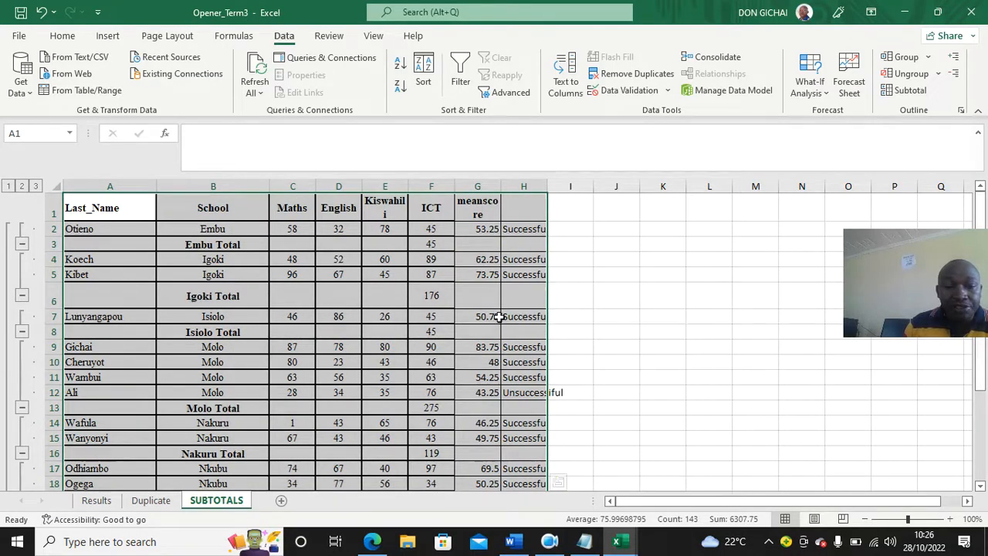
{"action": "left_click", "coordinate": [434, 294]}
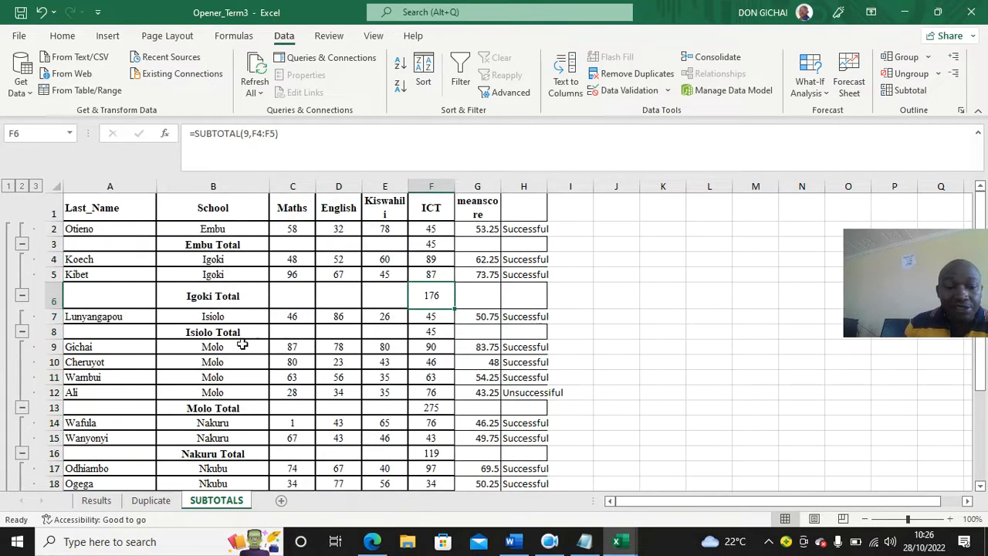
{"action": "left_click", "coordinate": [436, 409]}
{"action": "scroll", "coordinate": [298, 413], "scroll_direction": "down", "scroll_amount": 2}
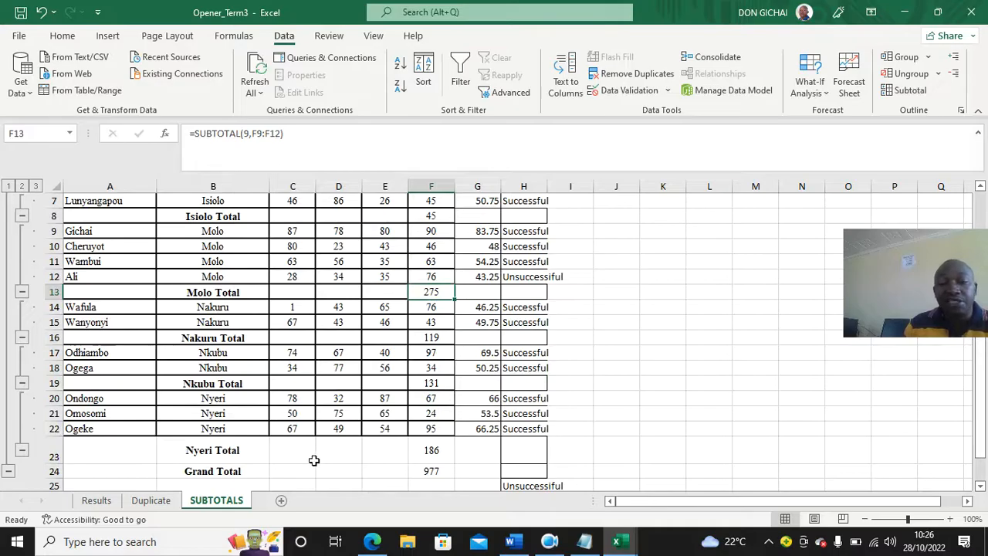
Step: Switch to the Word question paper and check the tasks that follow the subtotals question
{"action": "left_click", "coordinate": [515, 542]}
{"action": "scroll", "coordinate": [379, 318], "scroll_direction": "down", "scroll_amount": 1}
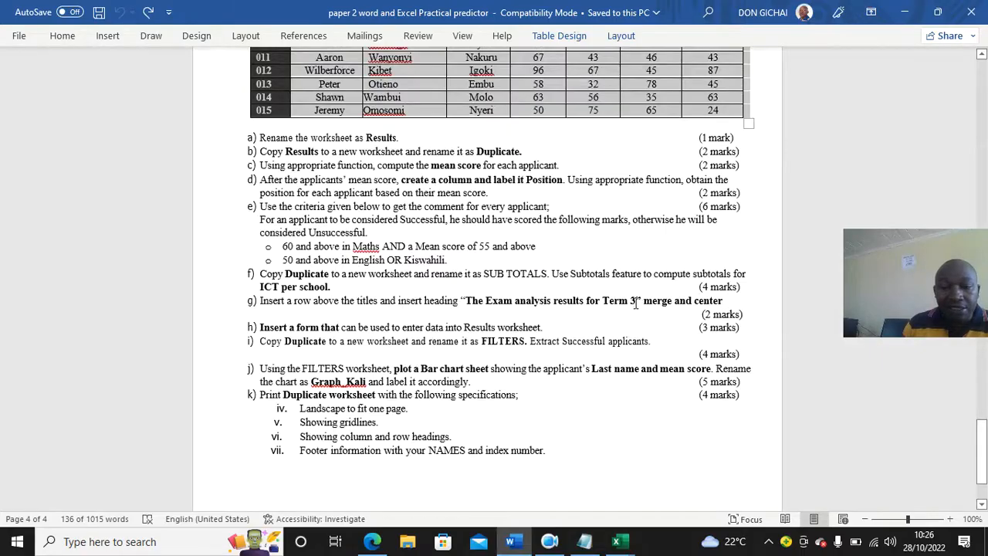
Step: Select the heading "The Exam analysis results for Term 3" in the question paper and switch to the Results worksheet in Excel
{"action": "left_click_drag", "start_coordinate": [635, 302], "coordinate": [470, 301]}
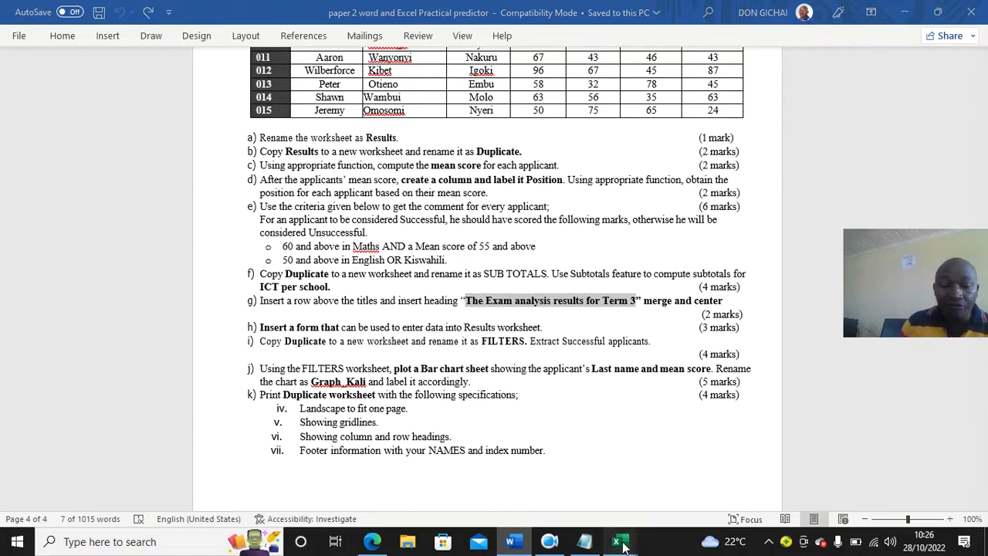
{"action": "mouse_move", "coordinate": [616, 541]}
{"action": "left_click", "coordinate": [653, 471]}
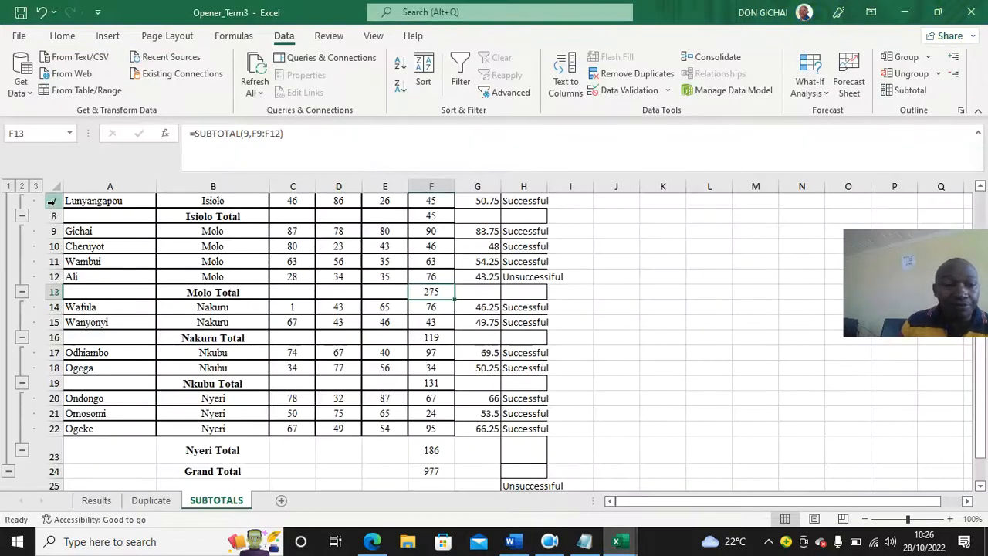
{"action": "scroll", "coordinate": [375, 391], "scroll_direction": "up", "scroll_amount": 2}
{"action": "left_click", "coordinate": [114, 502]}
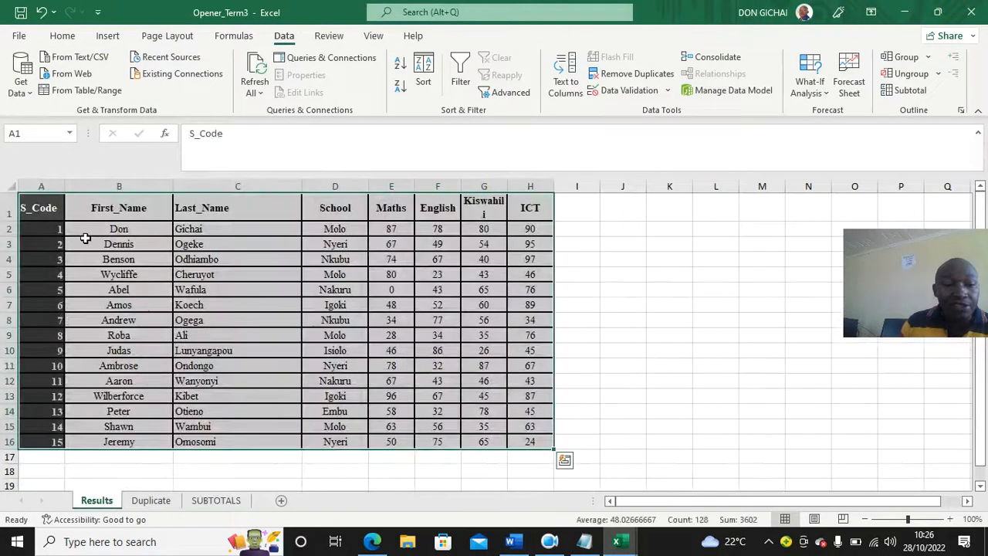
Step: Insert a blank row above the column titles in Results and merge and center A1:H1
{"action": "left_click", "coordinate": [13, 207]}
{"action": "right_click", "coordinate": [13, 207]}
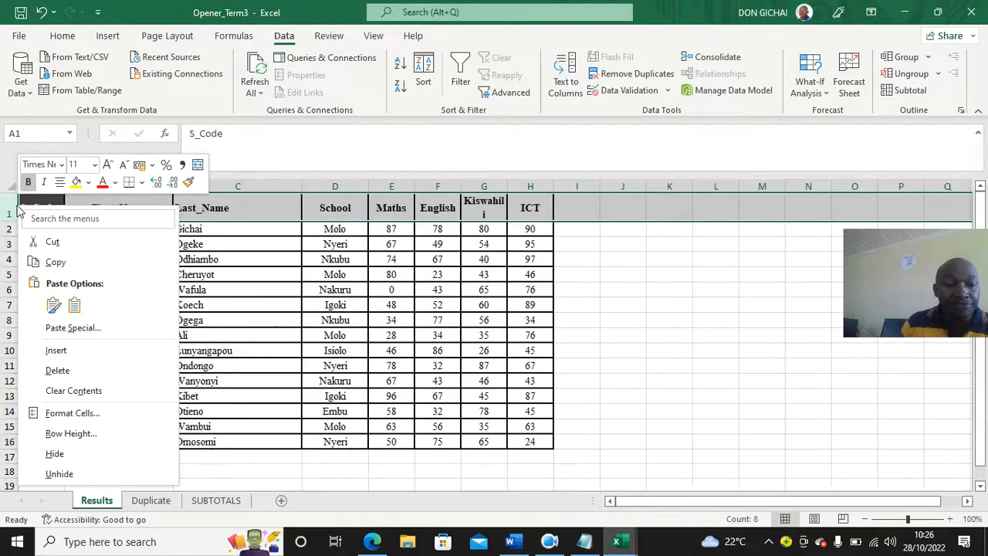
{"action": "left_click", "coordinate": [99, 349]}
{"action": "left_click", "coordinate": [167, 202]}
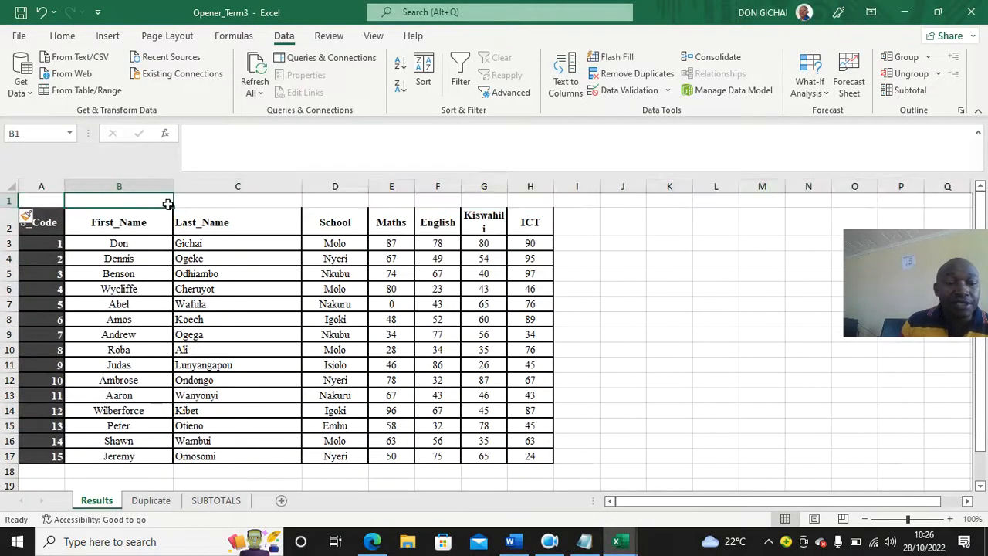
{"action": "left_click_drag", "start_coordinate": [44, 199], "coordinate": [533, 189]}
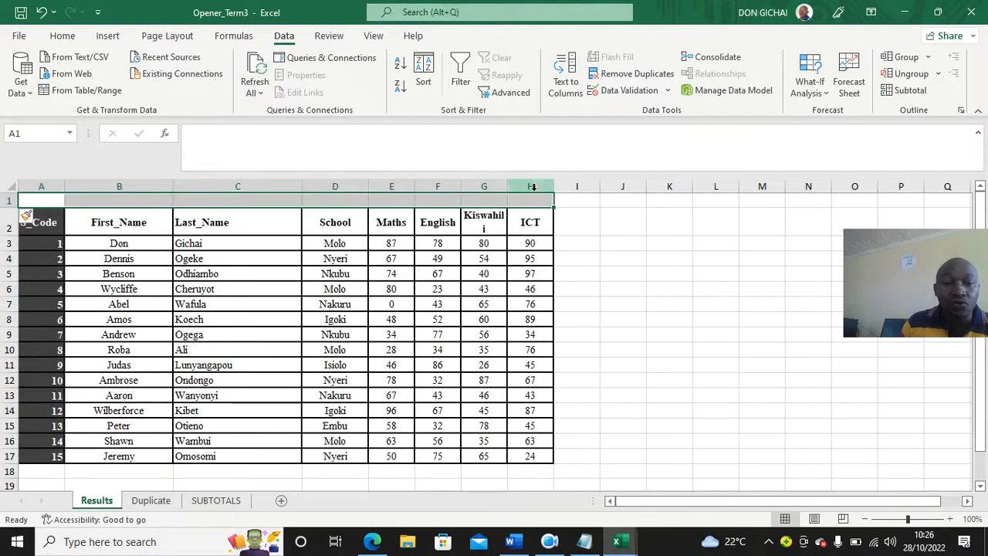
{"action": "left_click", "coordinate": [63, 35]}
{"action": "left_click", "coordinate": [393, 91]}
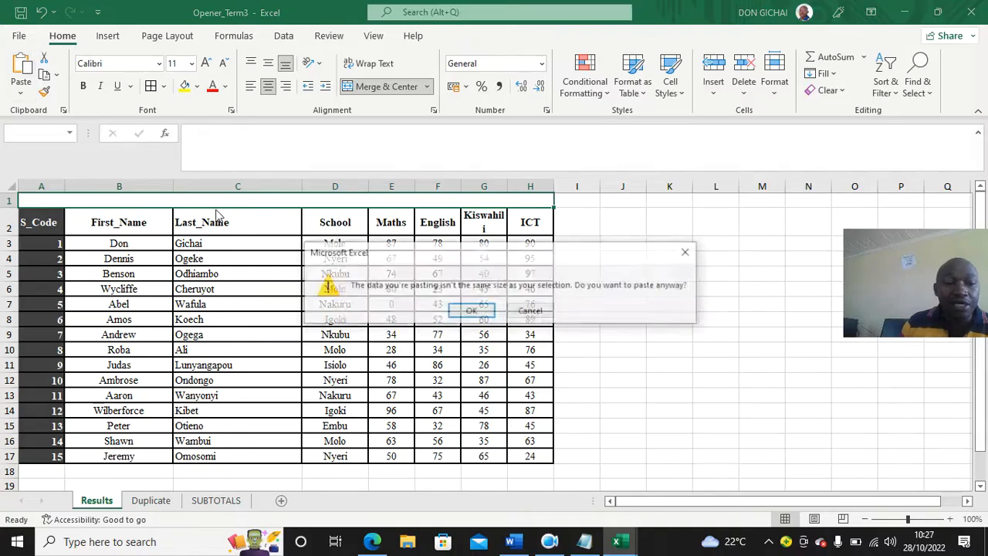
Step: Try to paste the heading into the merged cell above the column titles
{"action": "key", "text": "Return"}
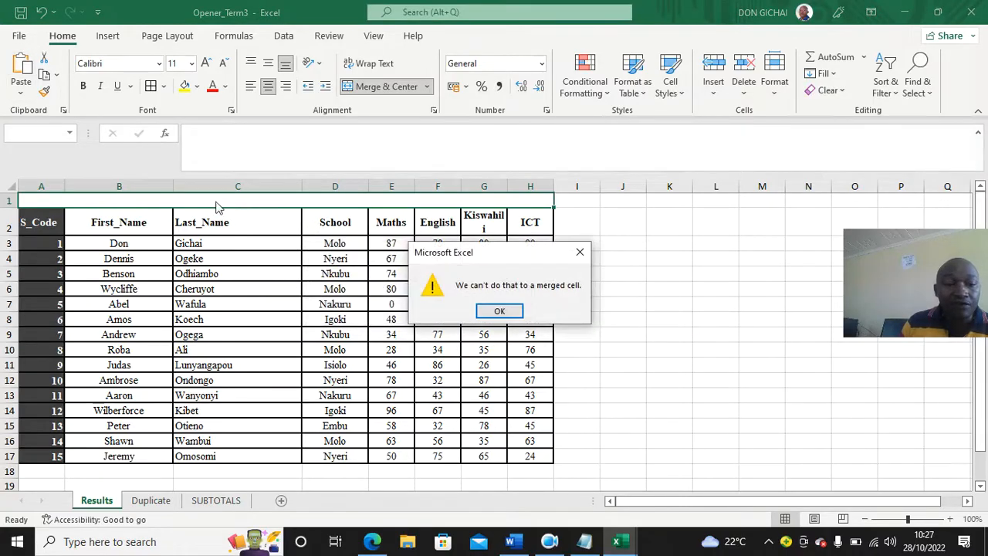
{"action": "left_click", "coordinate": [501, 310]}
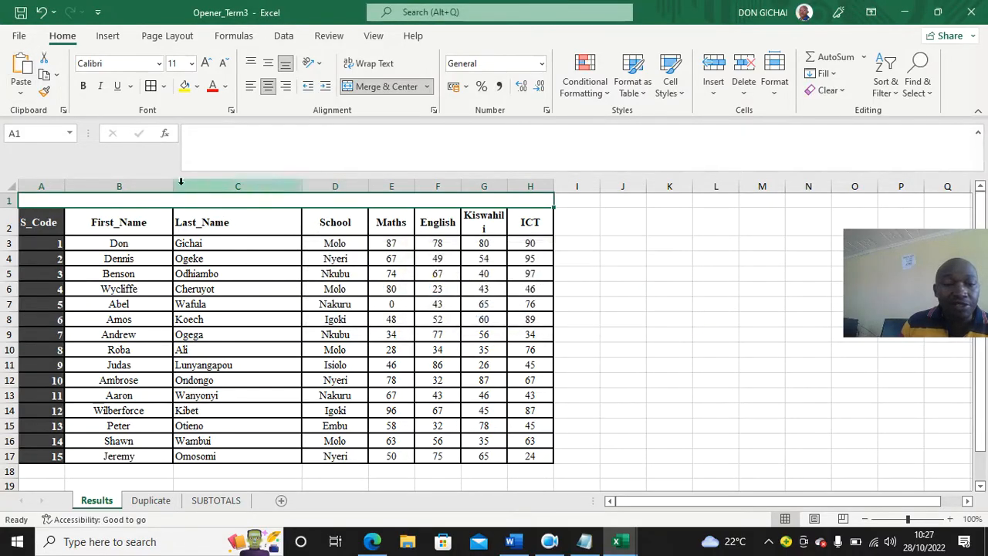
{"action": "left_click", "coordinate": [633, 227]}
{"action": "left_click", "coordinate": [166, 200]}
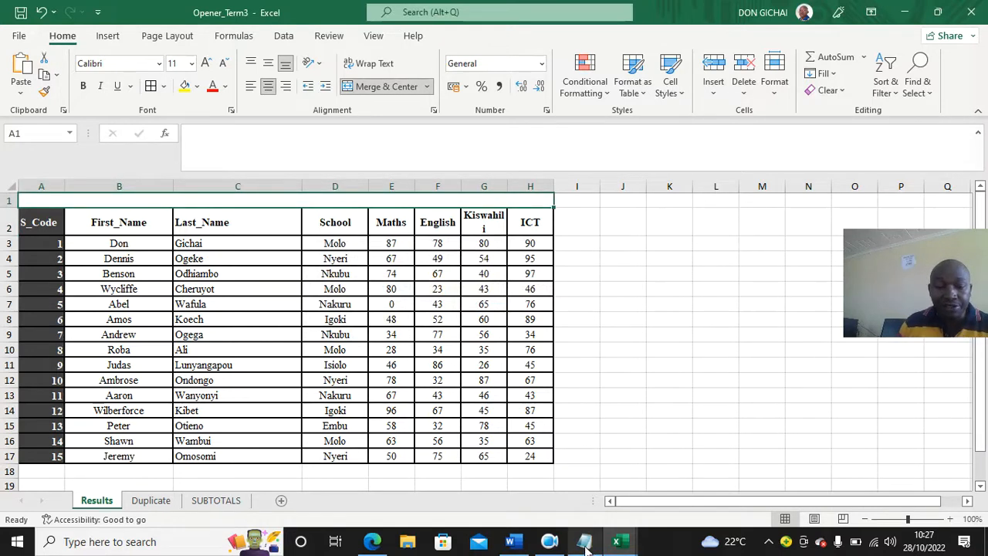
Step: Recheck the heading wording in the Word question paper and enter "The exams analysis results term 3" in merged cell A1 of Results in Excel
{"action": "left_click", "coordinate": [511, 544]}
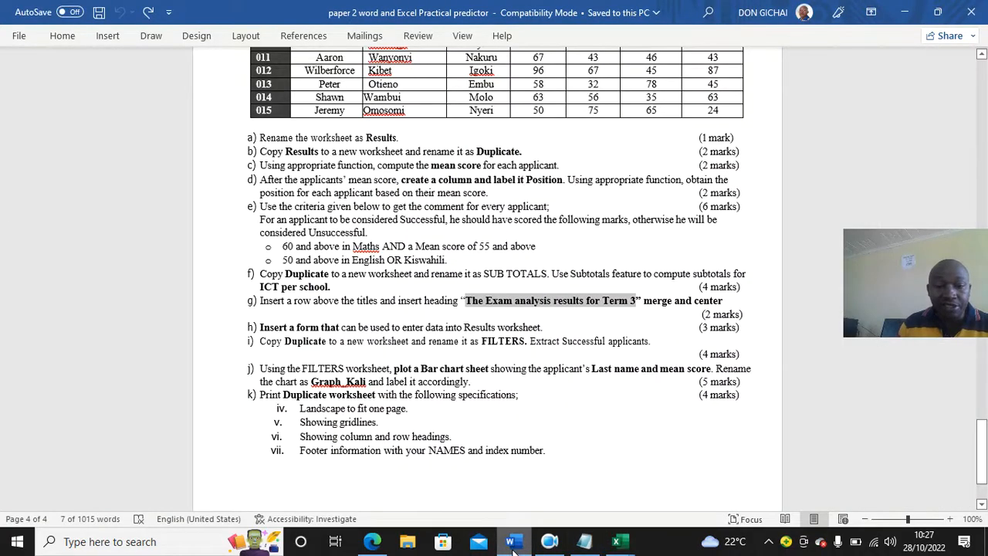
{"action": "mouse_move", "coordinate": [617, 543]}
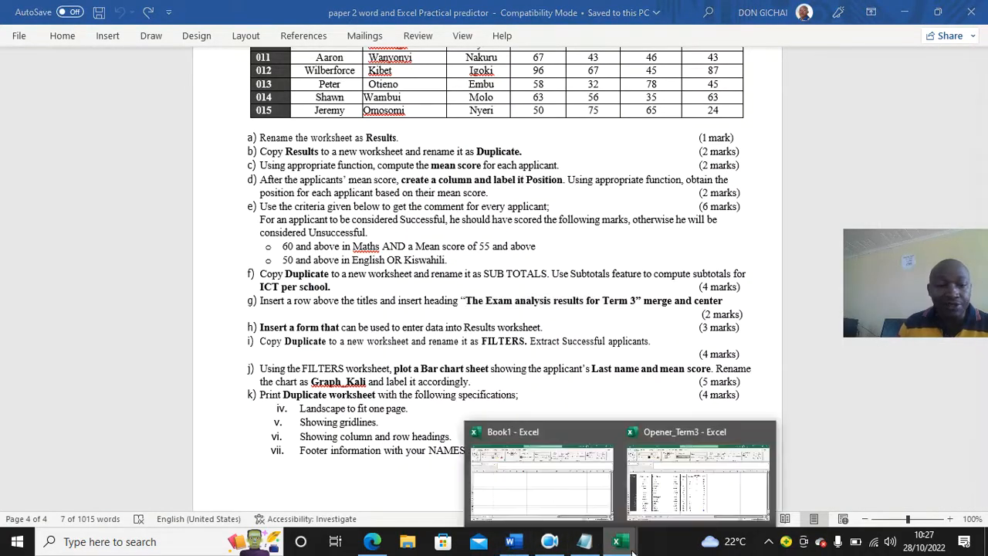
{"action": "left_click", "coordinate": [658, 502]}
{"action": "type", "text": "T"}
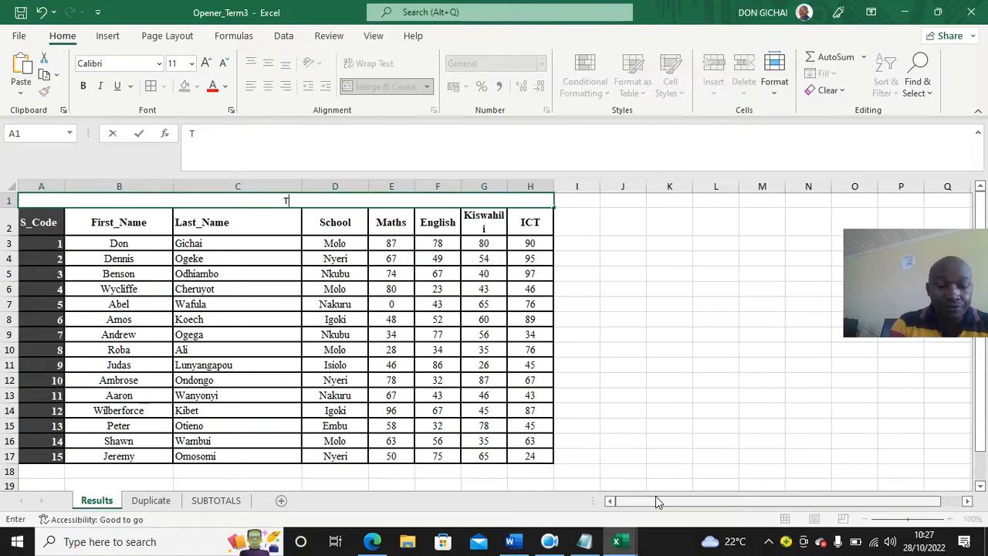
{"action": "type", "text": "he exams analaya"}
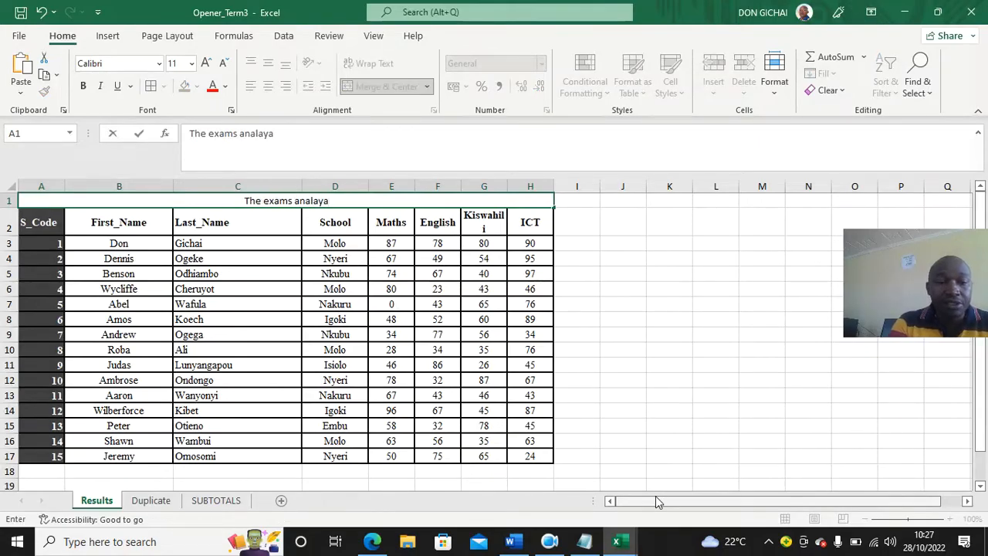
{"action": "key", "text": "BackSpace"}
{"action": "key", "text": "BackSpace"}
{"action": "type", "text": "ys"}
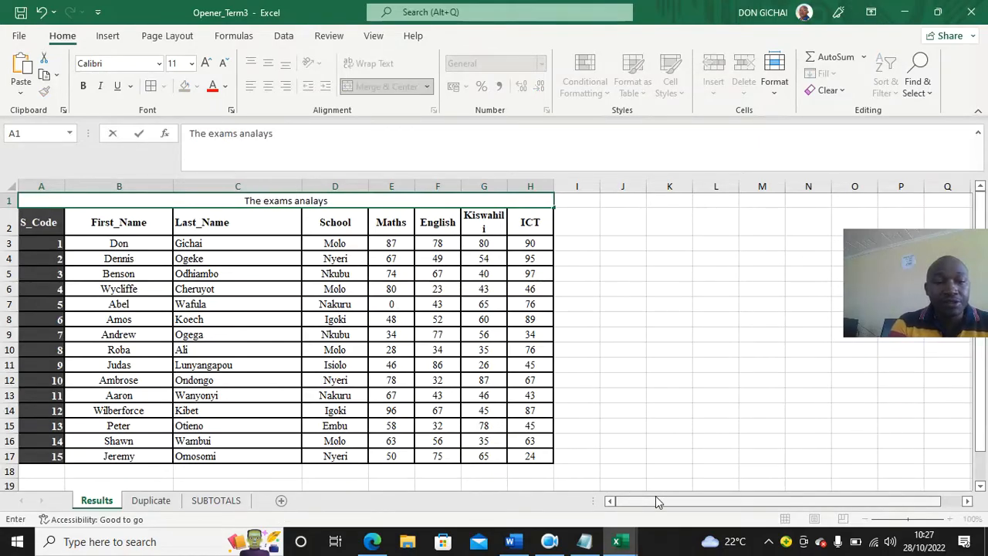
{"action": "key", "text": "BackSpace"}
{"action": "key", "text": "BackSpace"}
{"action": "key", "text": "BackSpace"}
{"action": "type", "text": "ysis"}
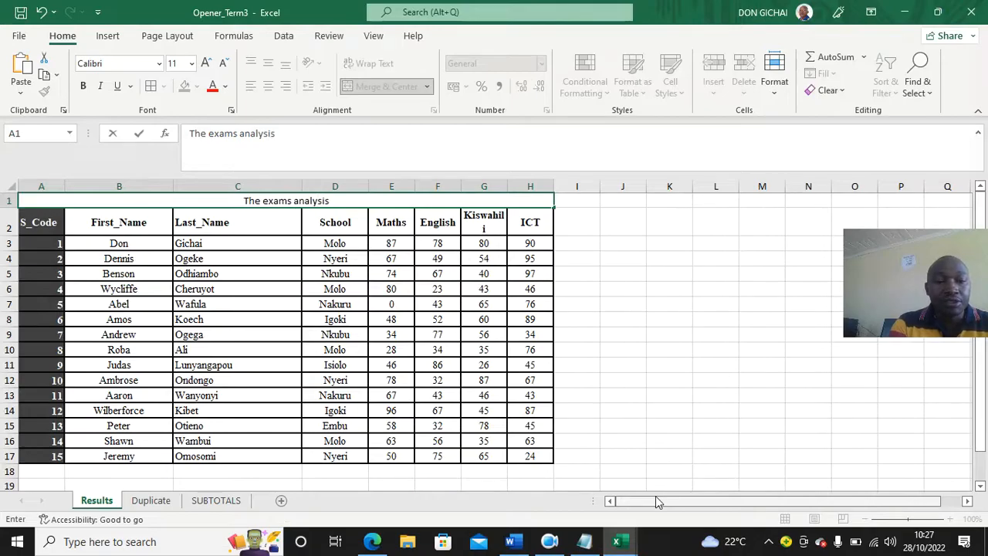
{"action": "type", "text": " results"}
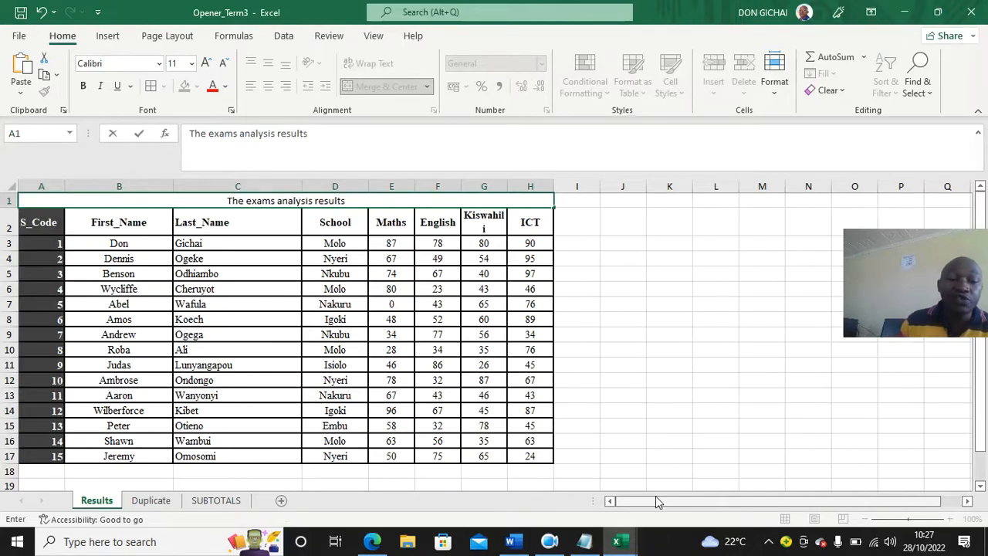
{"action": "type", "text": " term"}
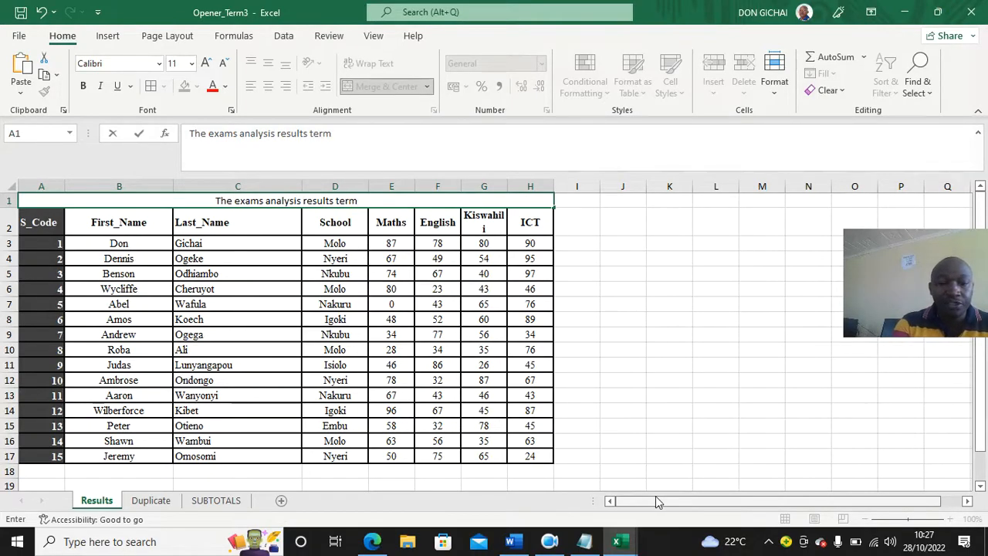
{"action": "type", "text": " 3"}
{"action": "left_click", "coordinate": [672, 334]}
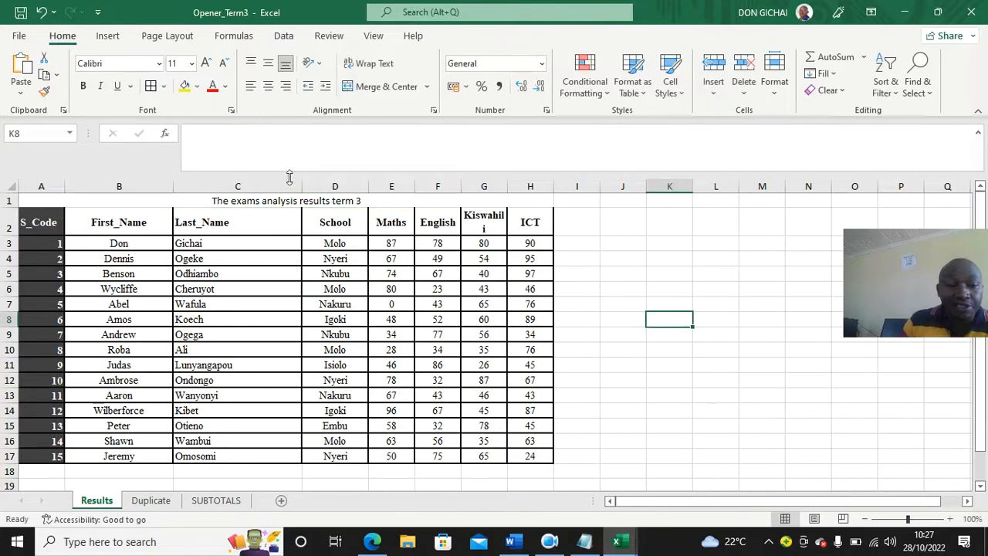
Step: Format the heading in merged cell A1 as bold with font size 16
{"action": "left_click", "coordinate": [264, 199]}
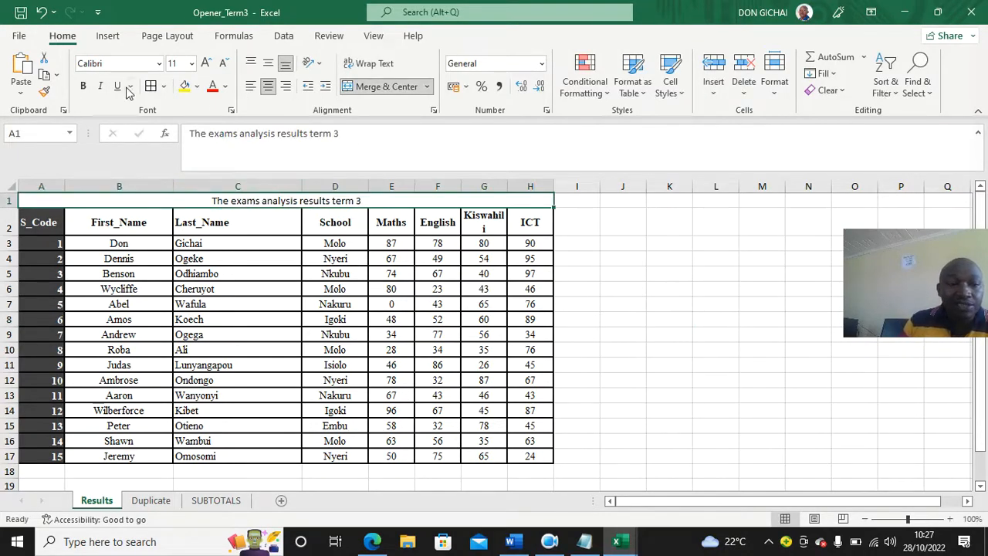
{"action": "left_click", "coordinate": [191, 63]}
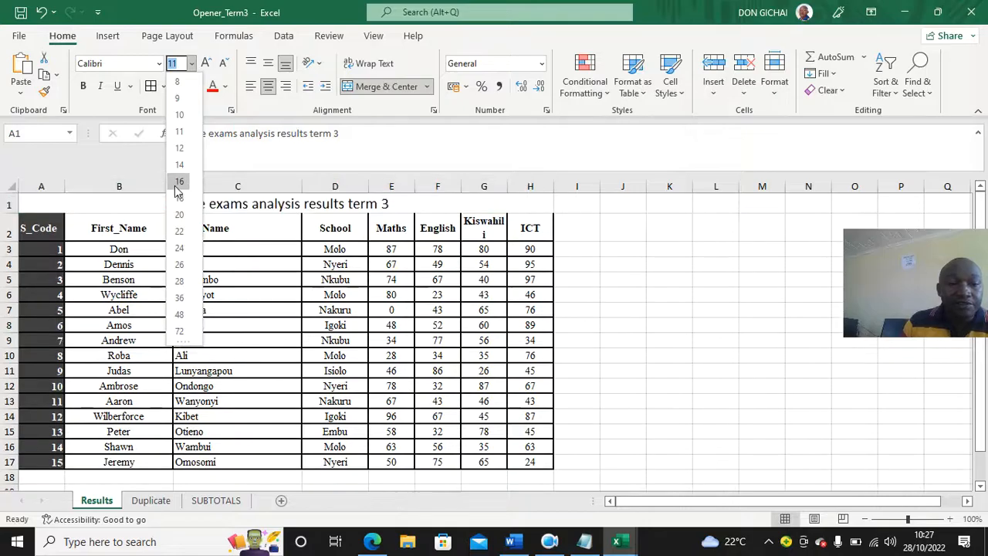
{"action": "left_click", "coordinate": [178, 183]}
{"action": "left_click", "coordinate": [83, 85]}
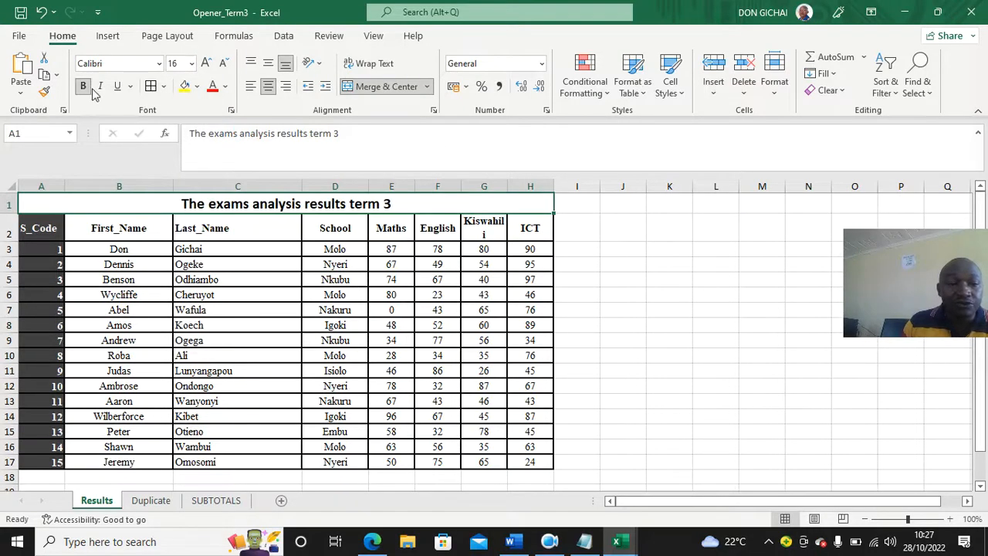
{"action": "left_click", "coordinate": [805, 295]}
Step: Check the remaining tasks in the Word question paper and return to the Duplicate worksheet in Excel
{"action": "left_click", "coordinate": [509, 541]}
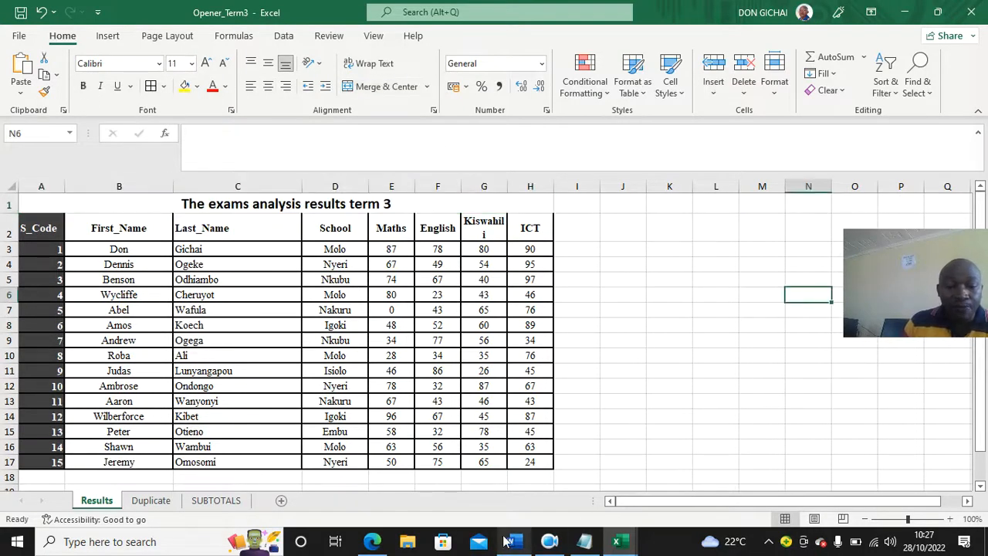
{"action": "scroll", "coordinate": [326, 349], "scroll_direction": "down", "scroll_amount": 1}
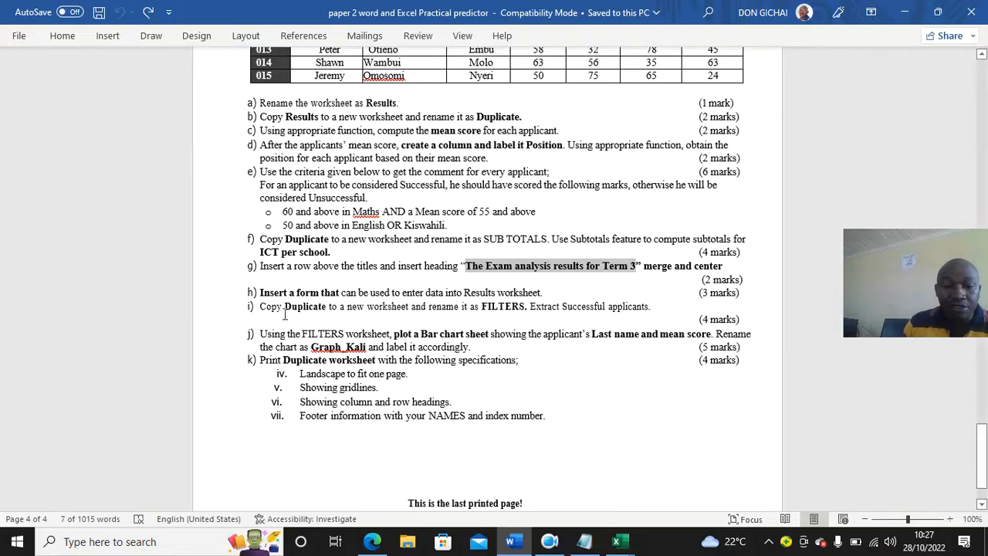
{"action": "mouse_move", "coordinate": [616, 542]}
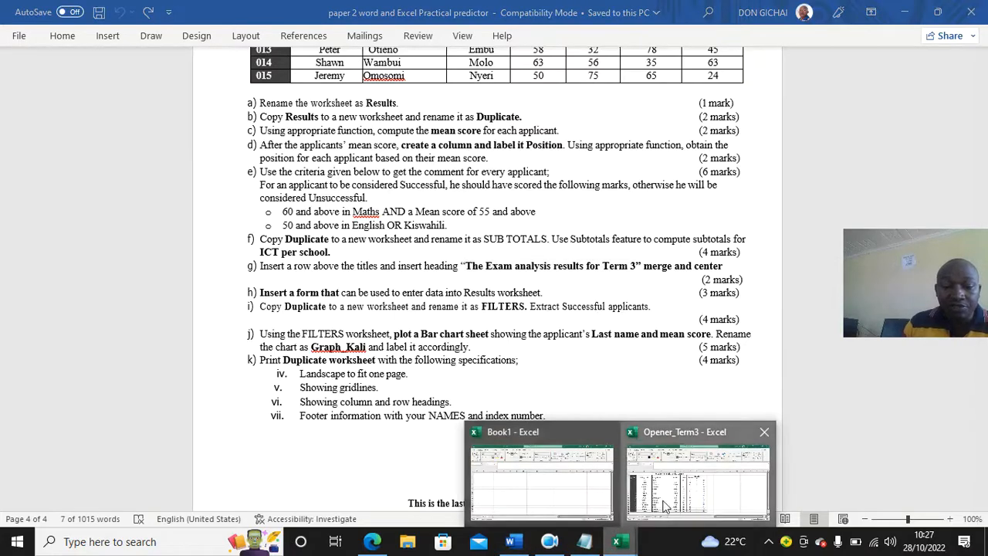
{"action": "left_click", "coordinate": [630, 514]}
{"action": "left_click", "coordinate": [151, 500]}
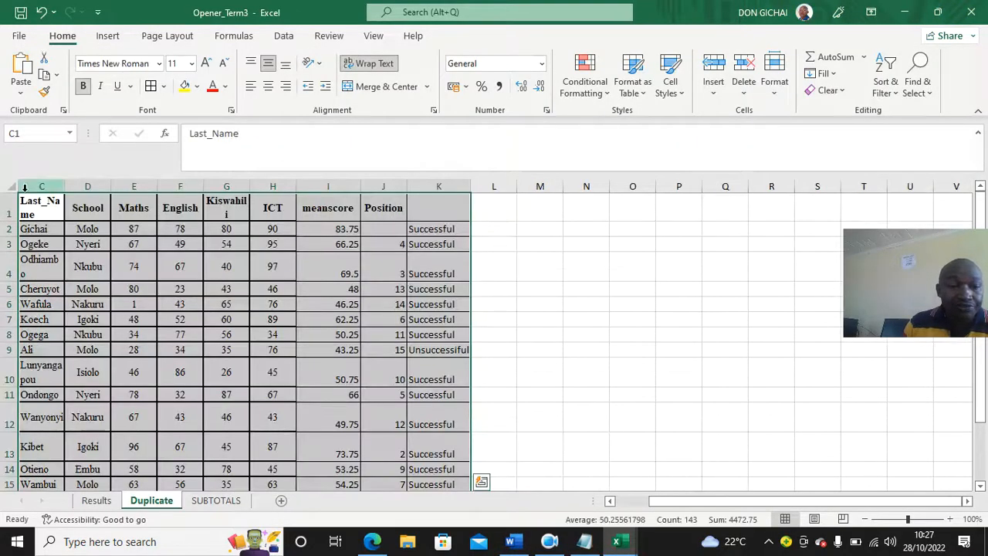
Step: Copy the entire Duplicate worksheet and add a new blank worksheet after it
{"action": "left_click", "coordinate": [14, 186]}
{"action": "left_click", "coordinate": [20, 71]}
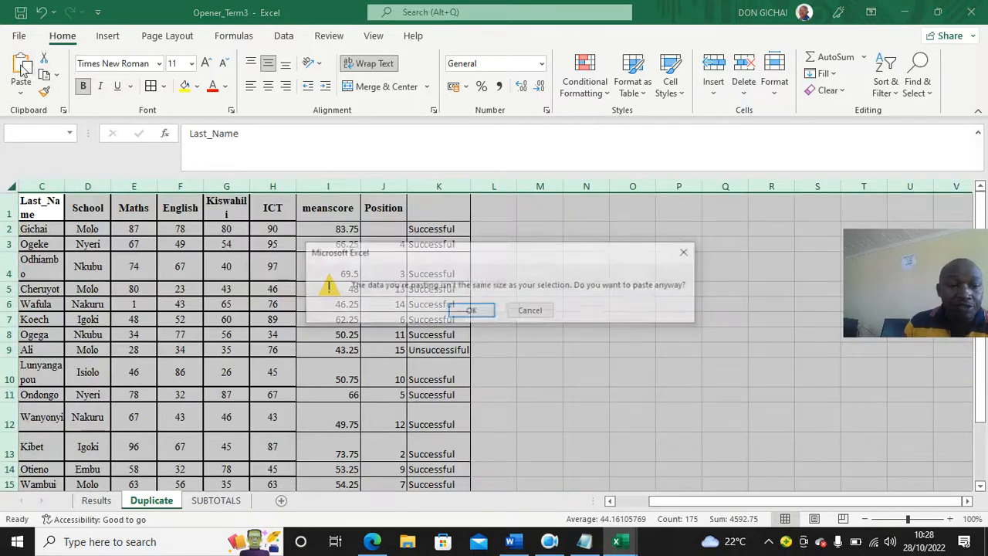
{"action": "left_click", "coordinate": [471, 311]}
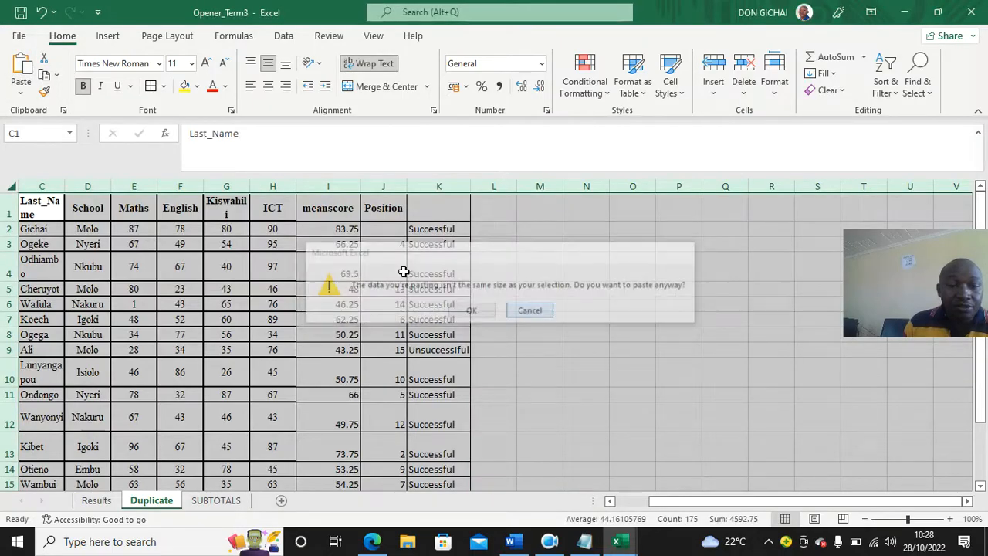
{"action": "left_click", "coordinate": [45, 75]}
{"action": "left_click", "coordinate": [281, 500]}
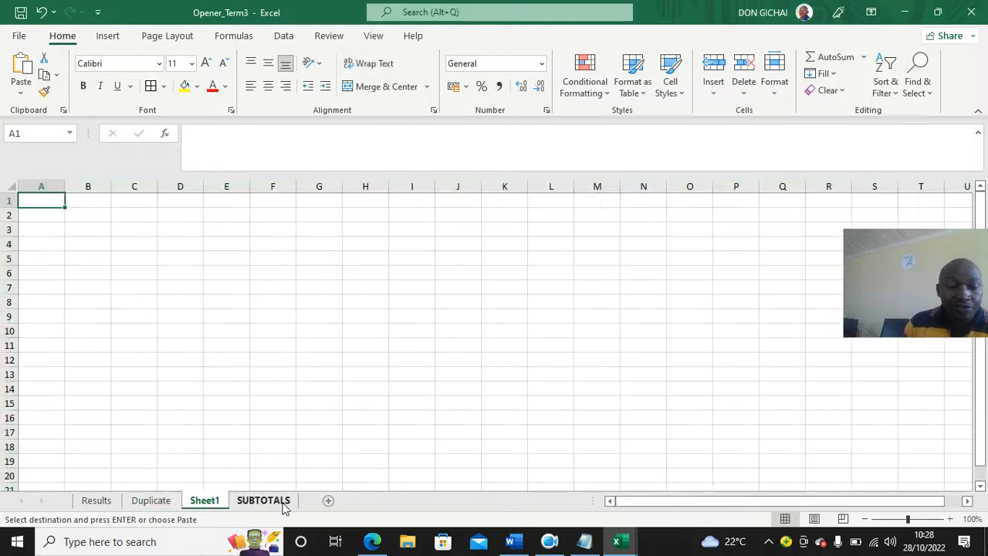
Step: Rename the new worksheet as filters and try to paste the copied Duplicate data into it
{"action": "double_click", "coordinate": [210, 502]}
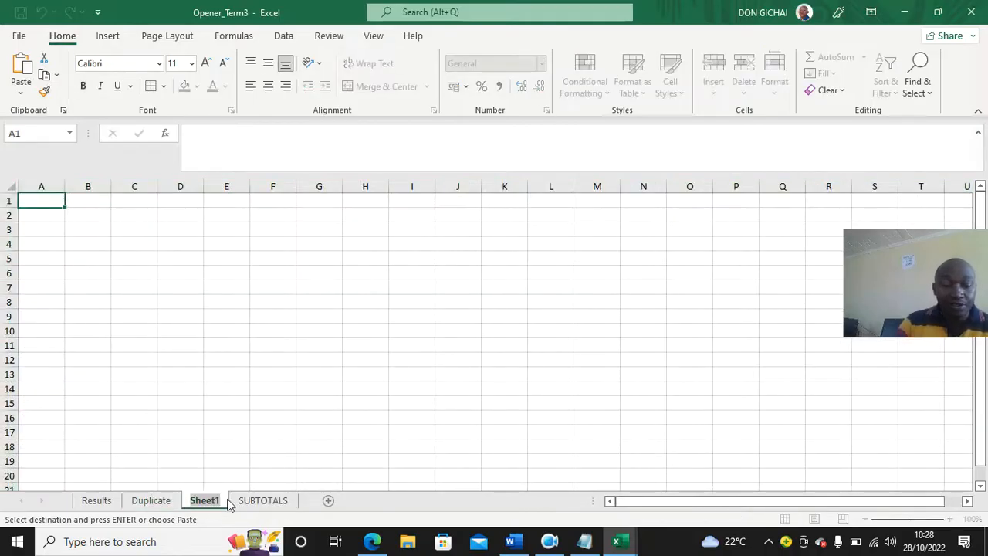
{"action": "type", "text": "fil"}
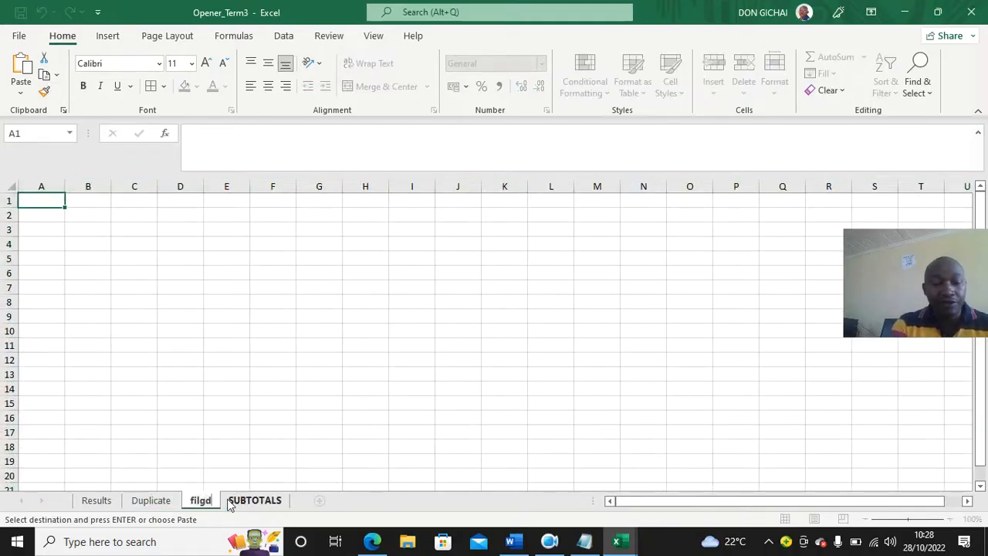
{"action": "type", "text": "ters"}
{"action": "key", "text": "Return"}
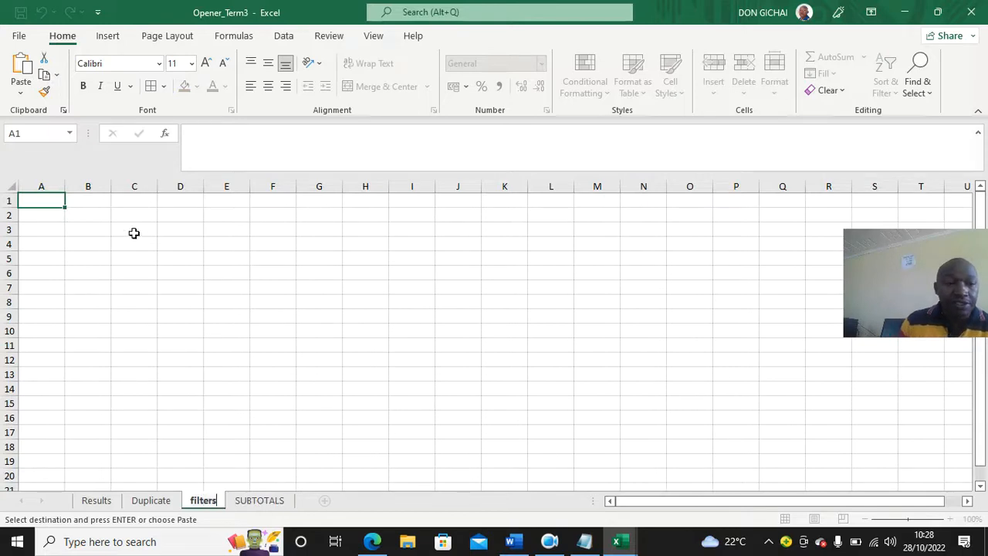
{"action": "left_click", "coordinate": [20, 86]}
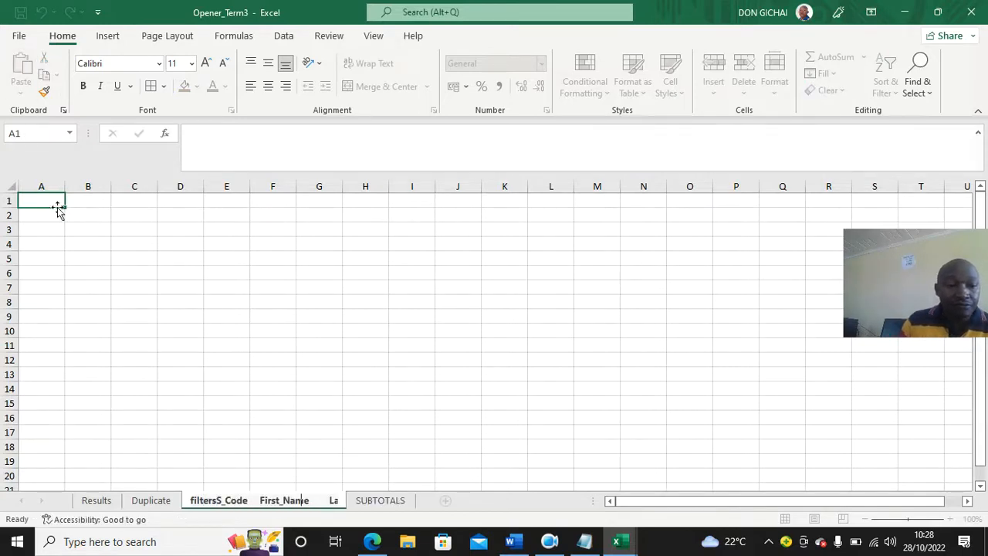
{"action": "key", "text": "Return"}
{"action": "left_click", "coordinate": [151, 500]}
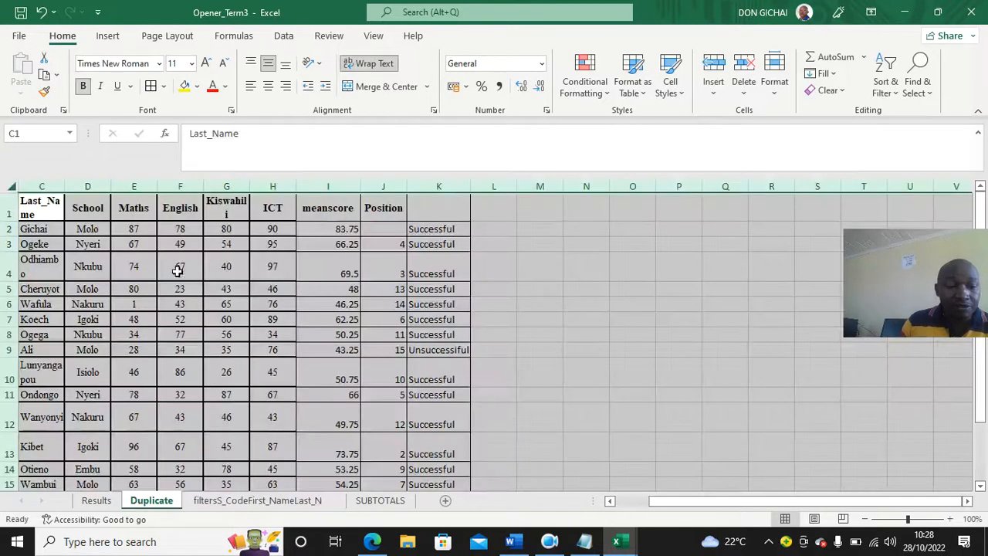
{"action": "left_click", "coordinate": [42, 77]}
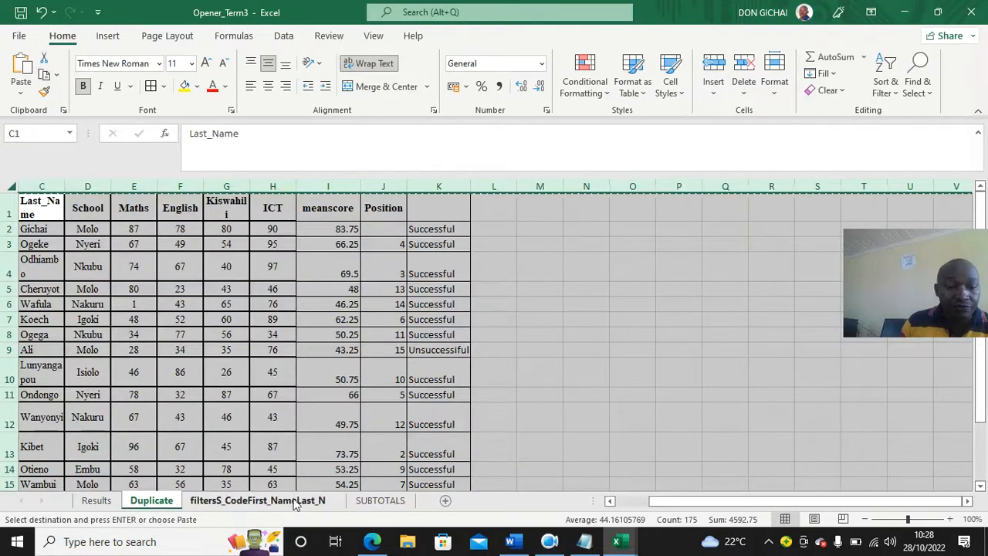
{"action": "left_click", "coordinate": [245, 502]}
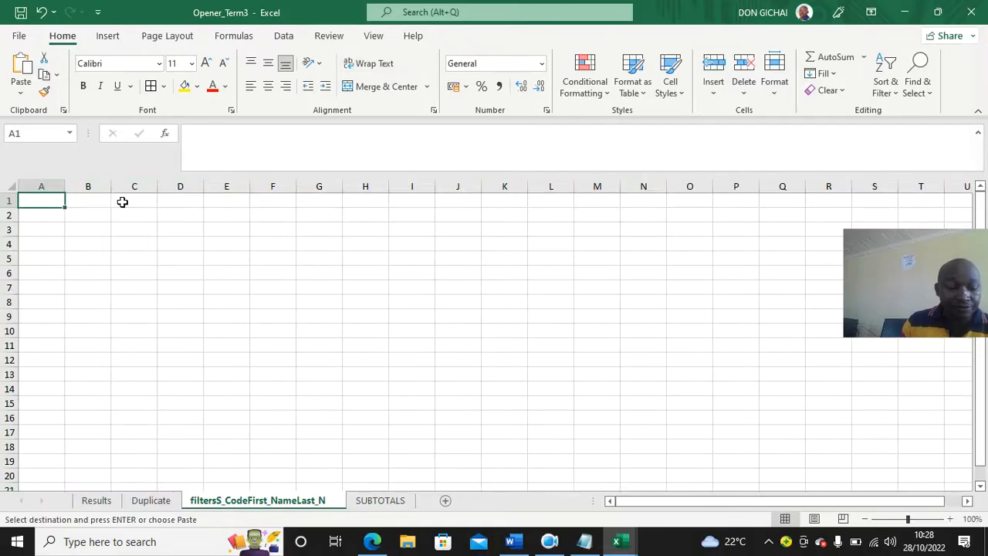
{"action": "key", "text": "Escape"}
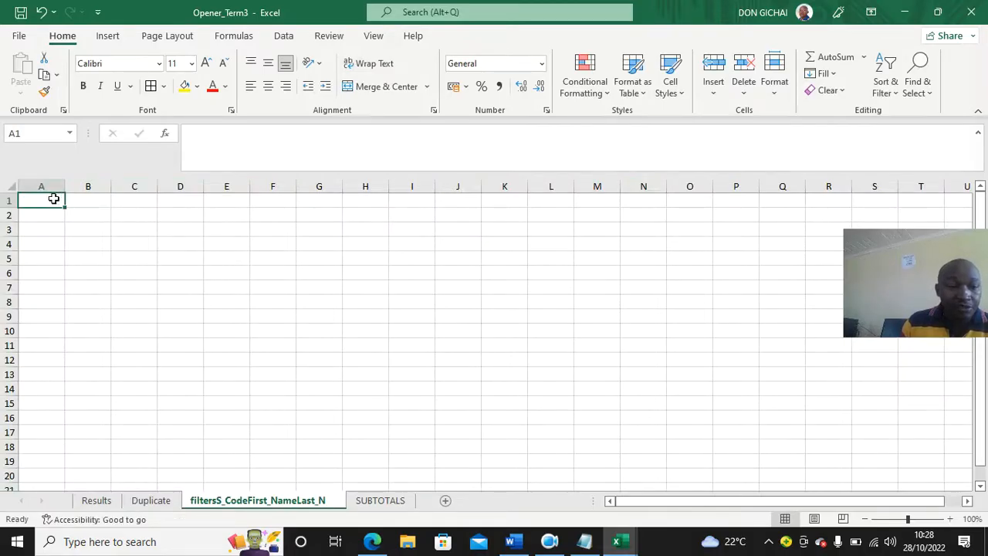
Step: Rename the worksheet between Duplicate and SUBTOTALS as filters
{"action": "left_click", "coordinate": [166, 315]}
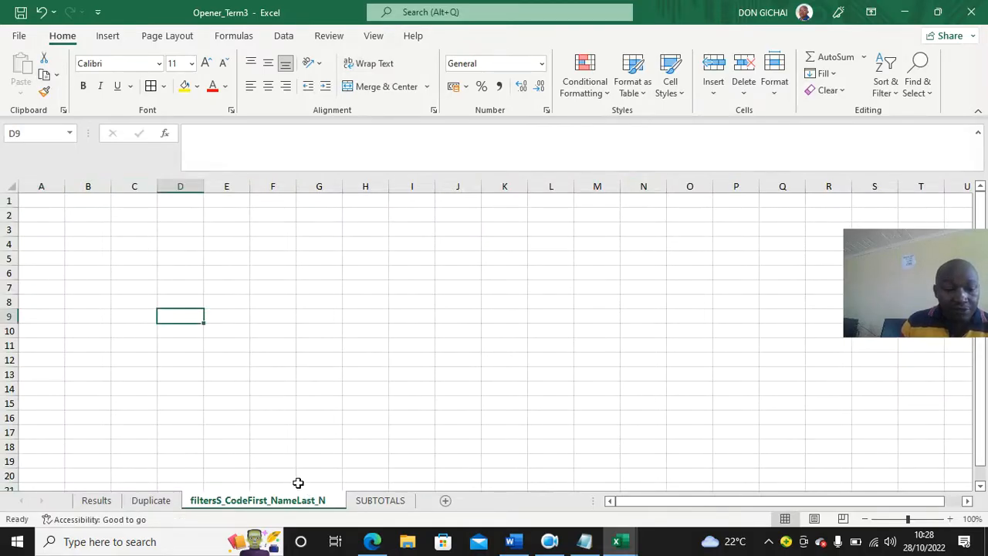
{"action": "double_click", "coordinate": [268, 500]}
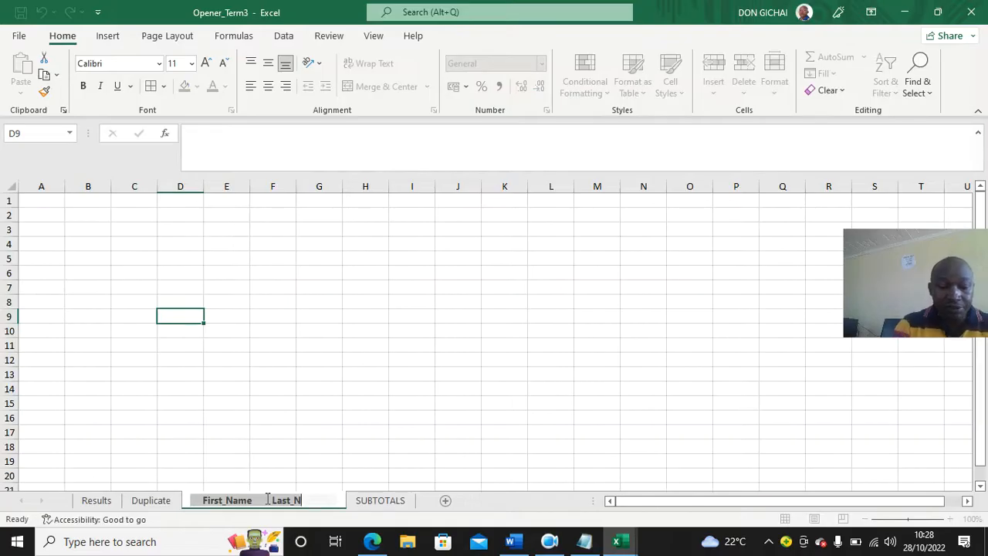
{"action": "type", "text": "filters"}
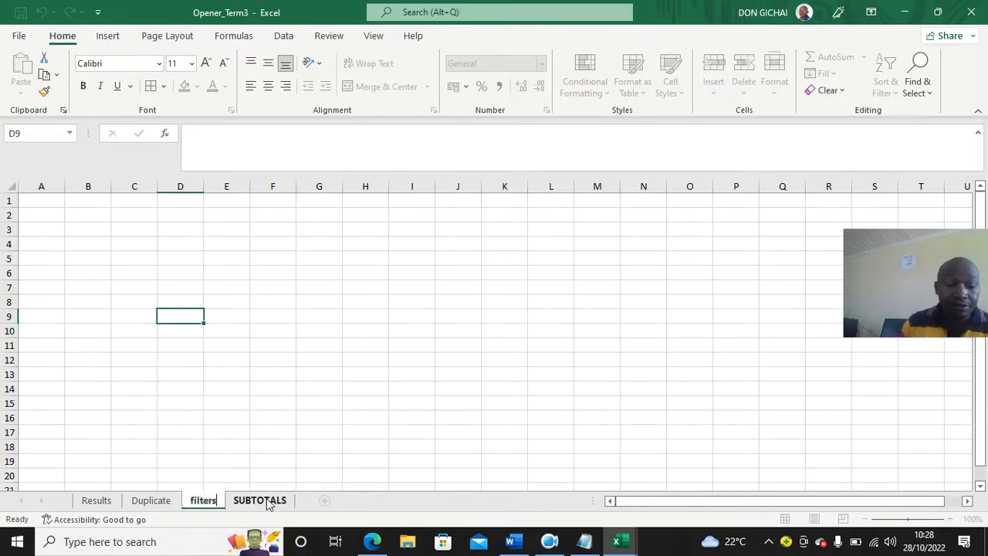
{"action": "key", "text": "Return"}
Step: Copy the entire Duplicate worksheet and paste it into the filters worksheet starting at cell A1
{"action": "left_click", "coordinate": [151, 502]}
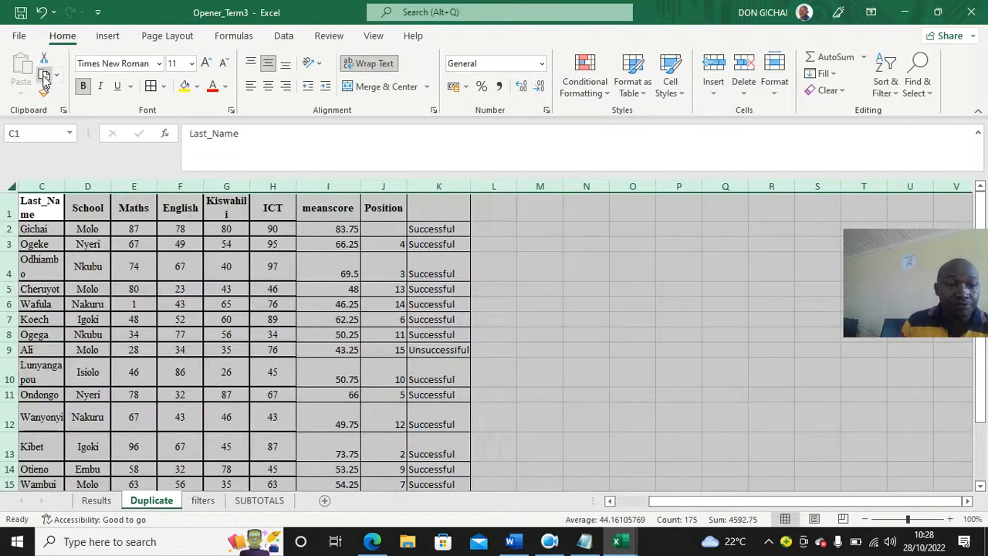
{"action": "left_click", "coordinate": [44, 75]}
{"action": "left_click", "coordinate": [203, 500]}
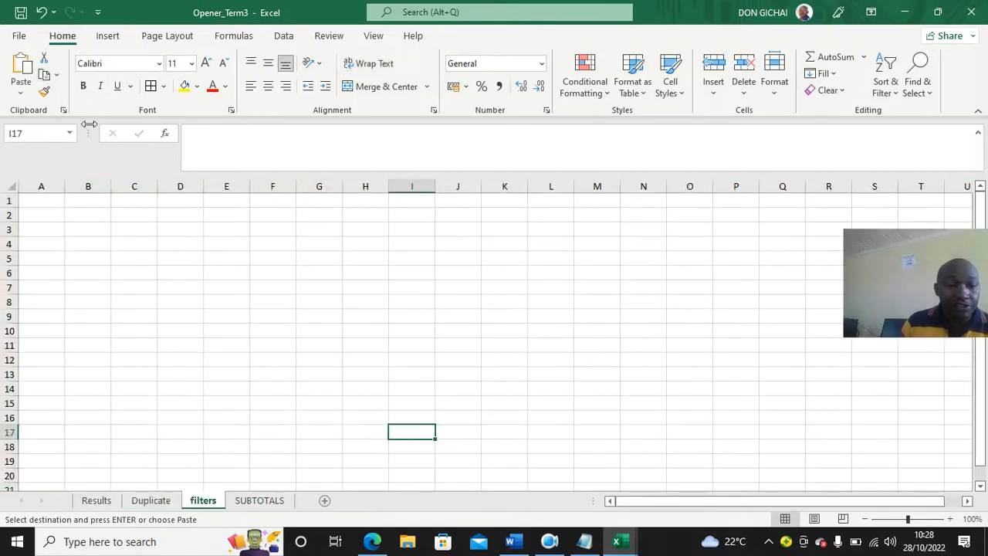
{"action": "left_click", "coordinate": [40, 200]}
{"action": "left_click", "coordinate": [22, 68]}
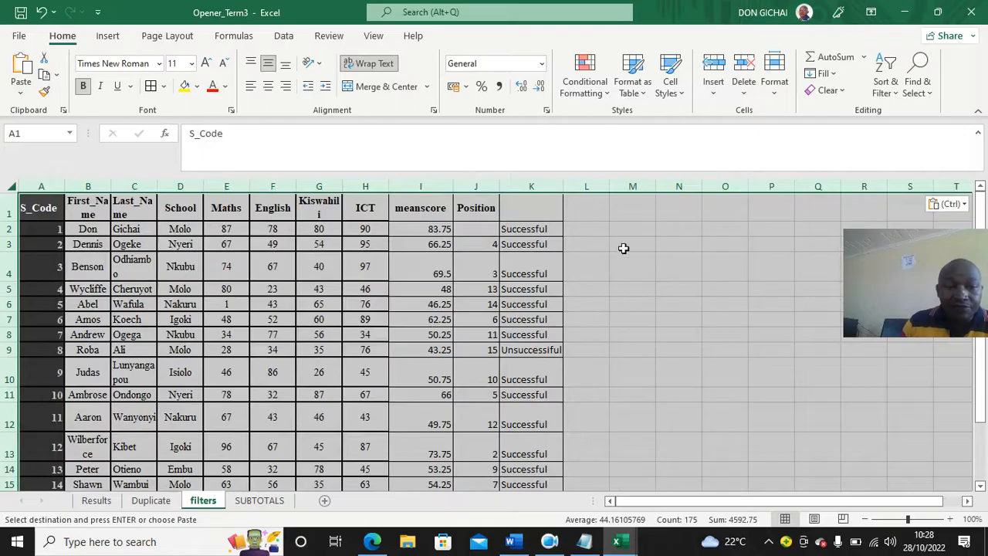
Step: Turn on filtering for the results table in A1:K16 of the filters worksheet
{"action": "left_click", "coordinate": [622, 247]}
{"action": "left_click", "coordinate": [45, 206]}
{"action": "left_click_drag", "start_coordinate": [45, 206], "coordinate": [551, 464]}
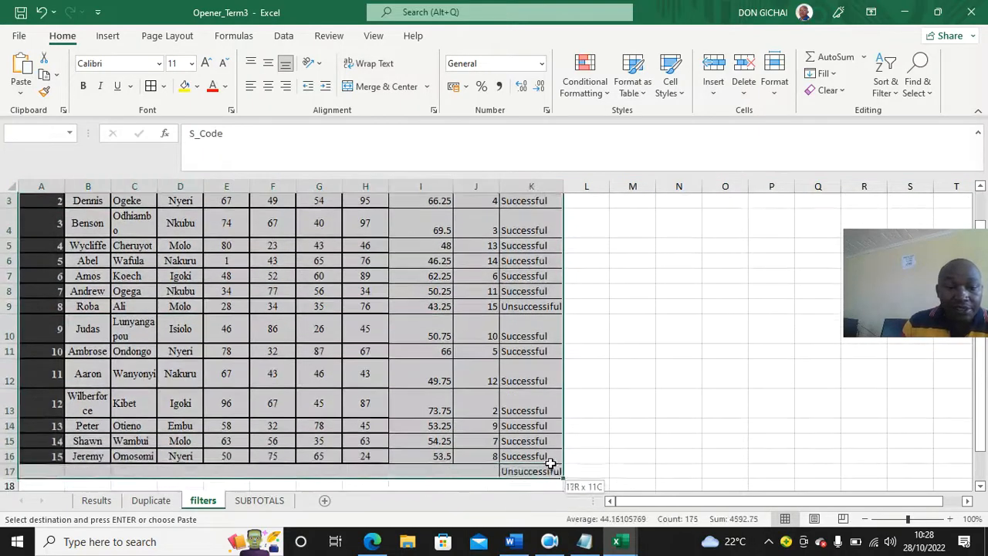
{"action": "left_click", "coordinate": [283, 36]}
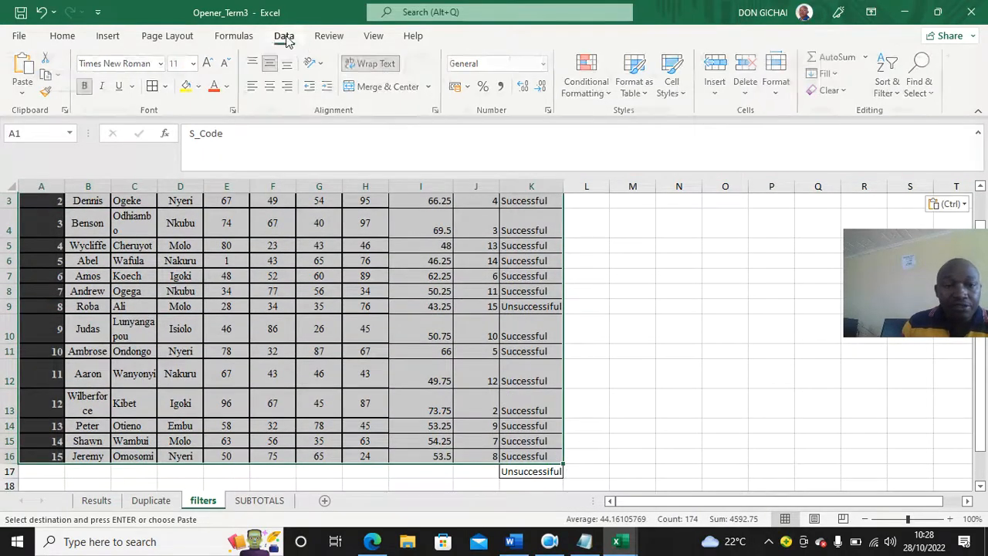
{"action": "left_click", "coordinate": [461, 78]}
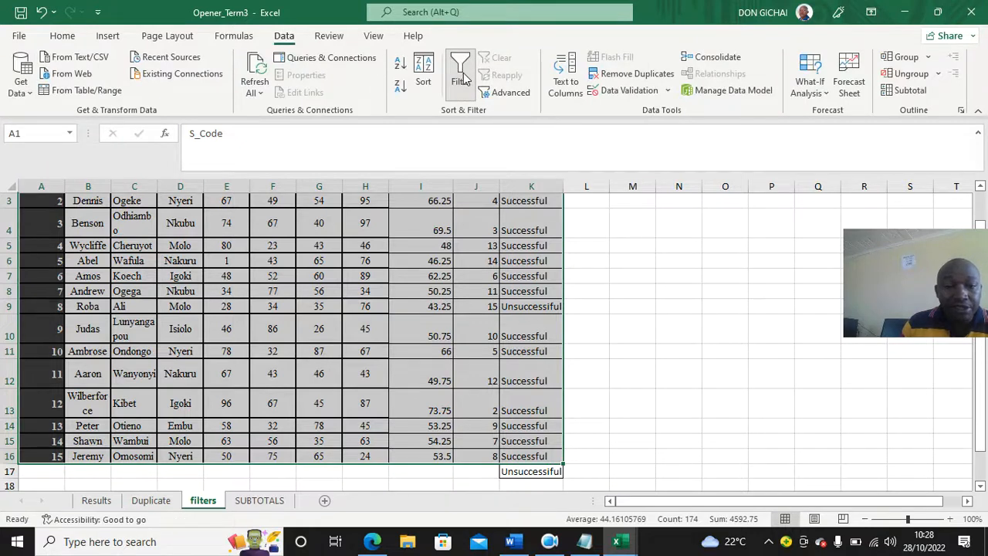
{"action": "scroll", "coordinate": [343, 285], "scroll_direction": "up", "scroll_amount": 1}
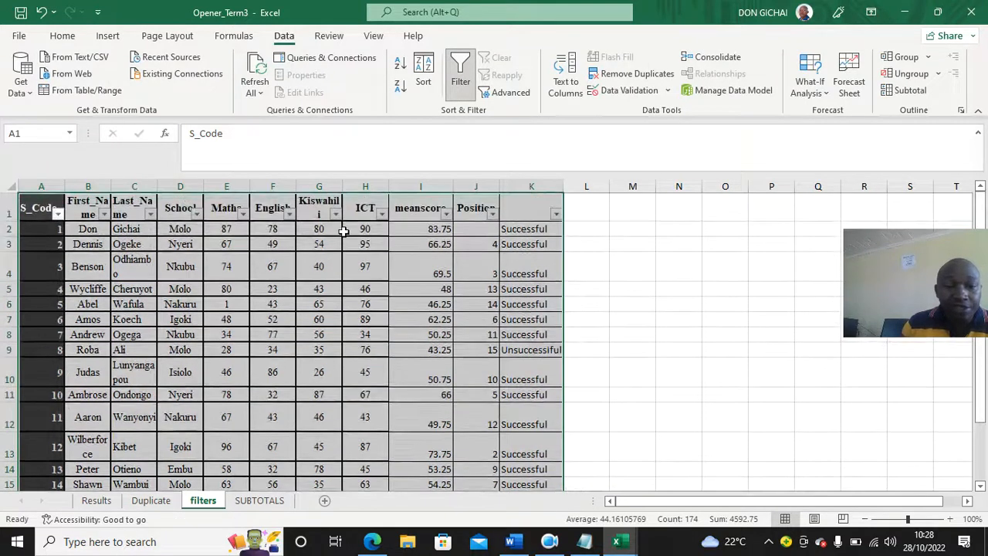
Step: Filter column K to show only the Successful applicants
{"action": "left_click", "coordinate": [556, 215]}
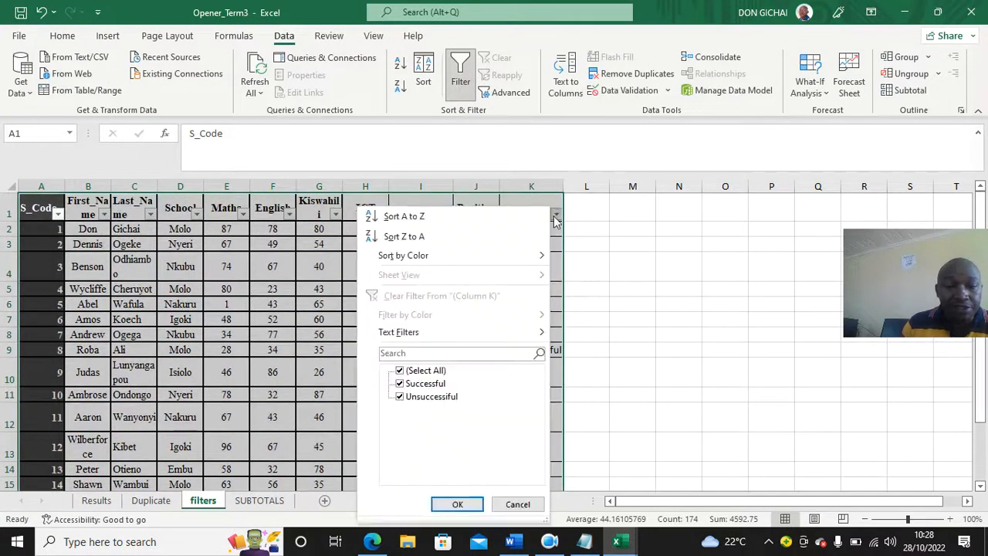
{"action": "left_click", "coordinate": [400, 396]}
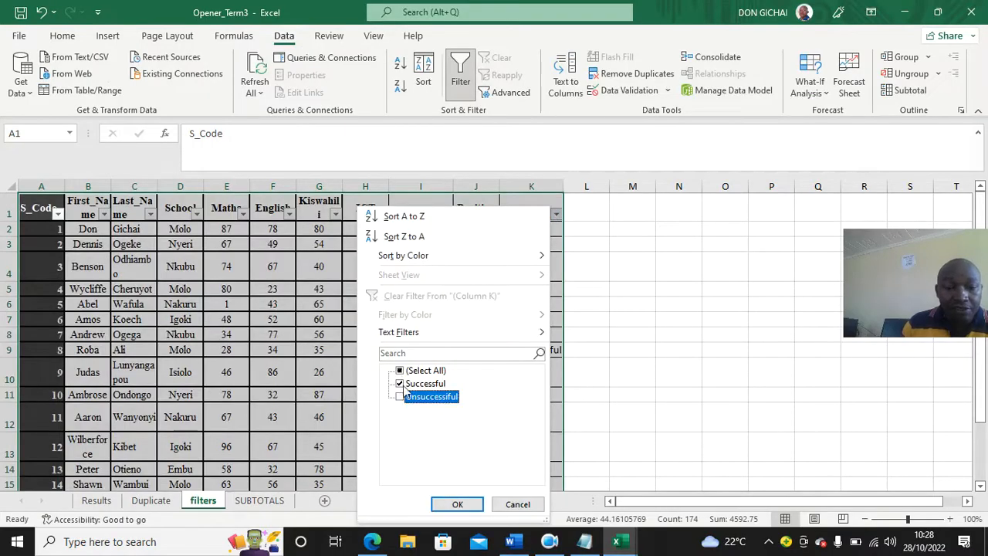
{"action": "left_click", "coordinate": [406, 372]}
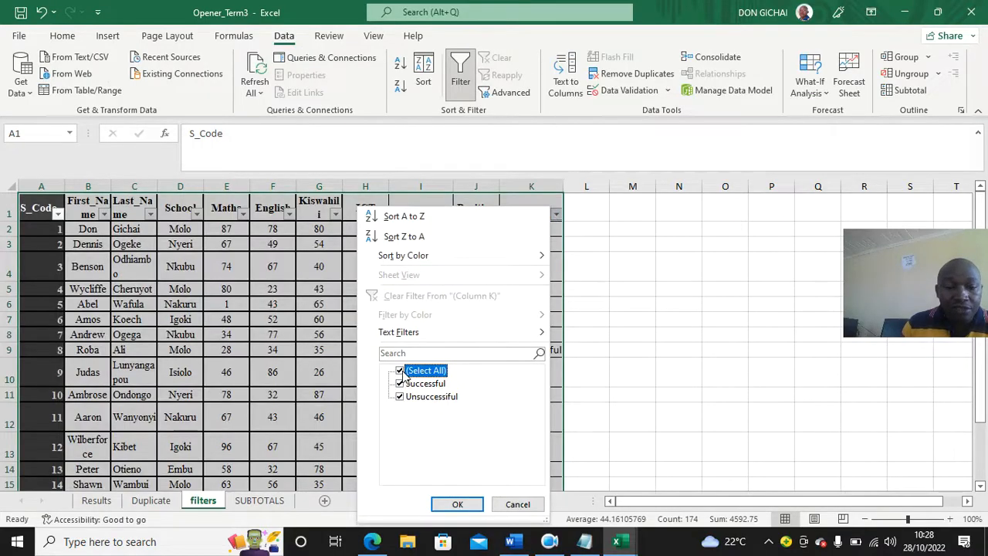
{"action": "left_click", "coordinate": [405, 372]}
{"action": "left_click", "coordinate": [400, 383]}
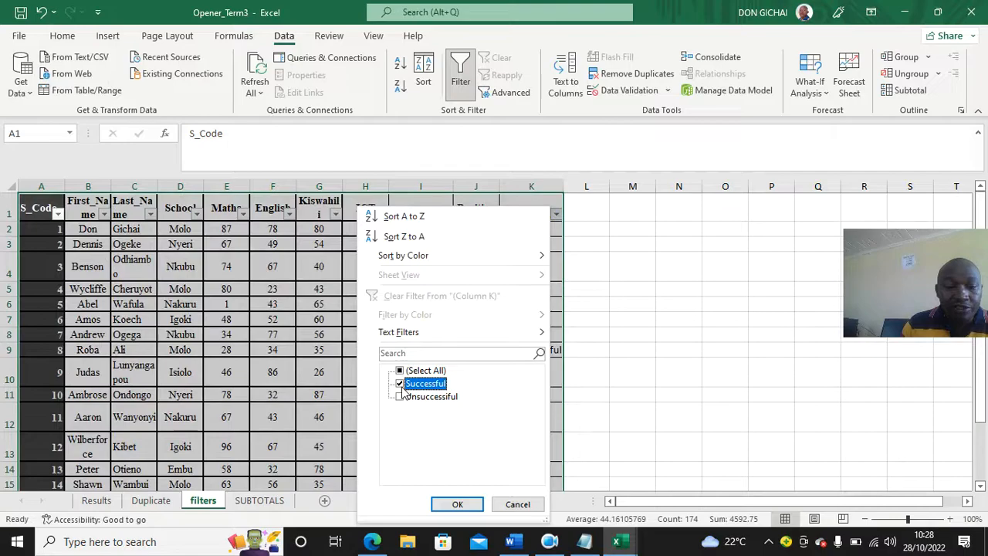
{"action": "left_click", "coordinate": [457, 503]}
{"action": "scroll", "coordinate": [540, 317], "scroll_direction": "down", "scroll_amount": 4}
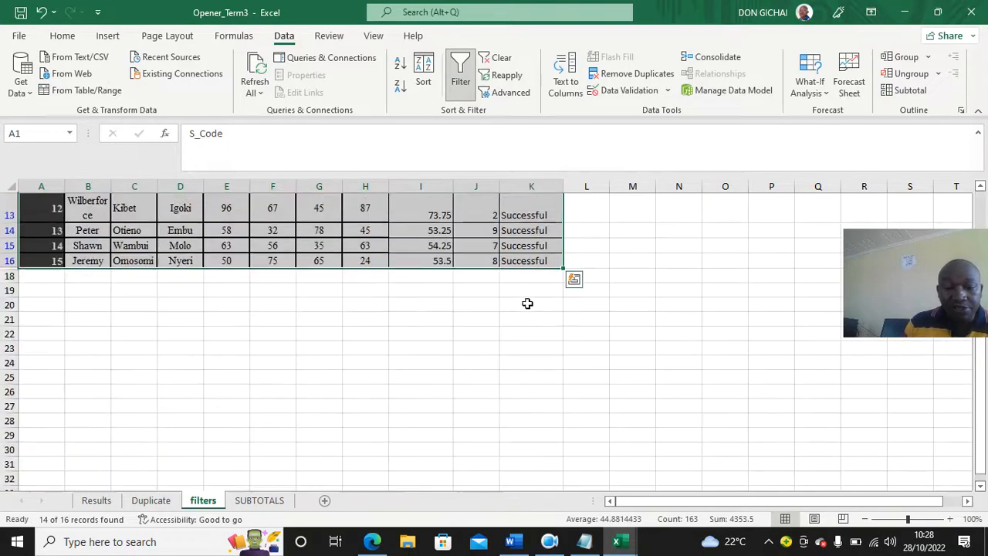
{"action": "scroll", "coordinate": [579, 328], "scroll_direction": "up", "scroll_amount": 4}
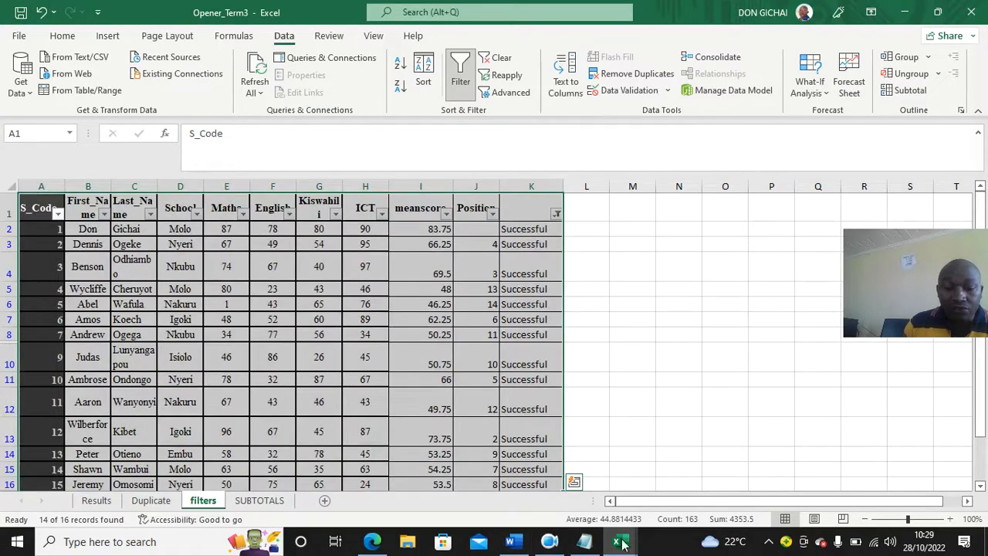
{"action": "left_click", "coordinate": [550, 542]}
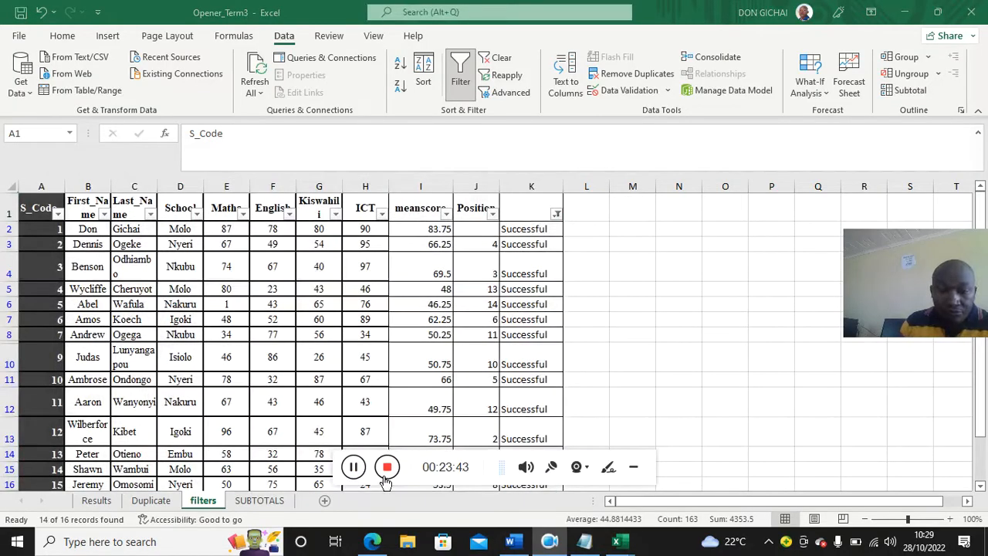
{"action": "left_click", "coordinate": [633, 467]}
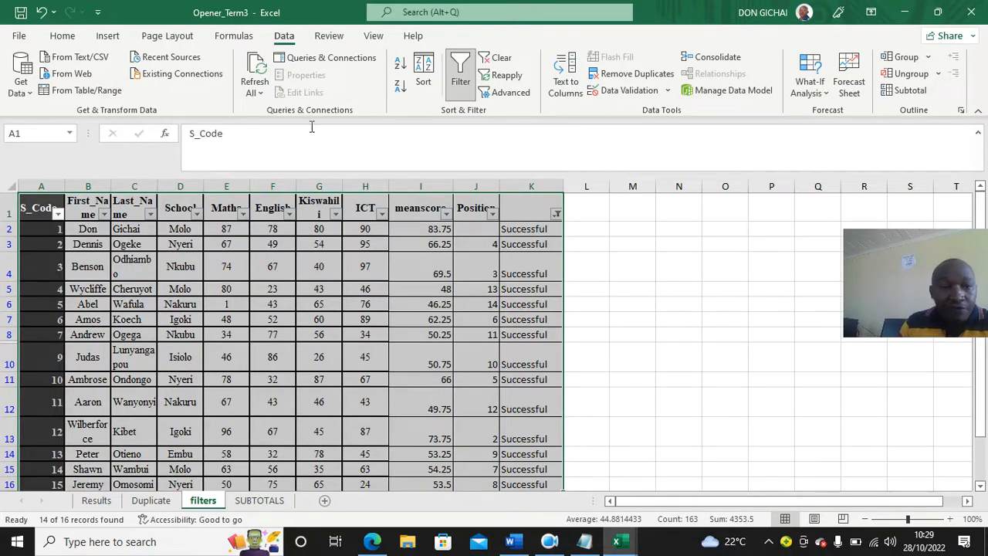
Step: Open the Quick Access Toolbar customization options and list All Commands as the available commands
{"action": "left_click", "coordinate": [98, 12]}
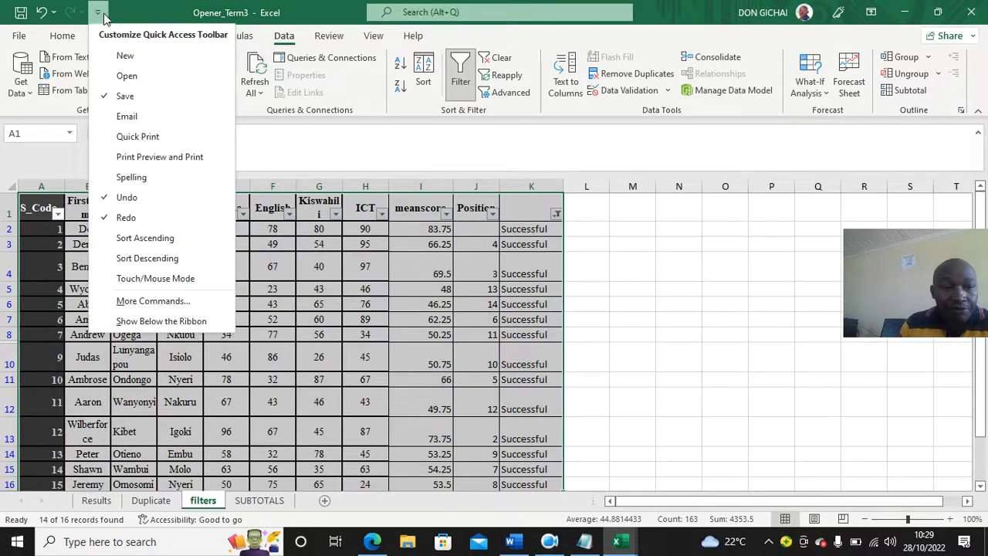
{"action": "left_click", "coordinate": [149, 301]}
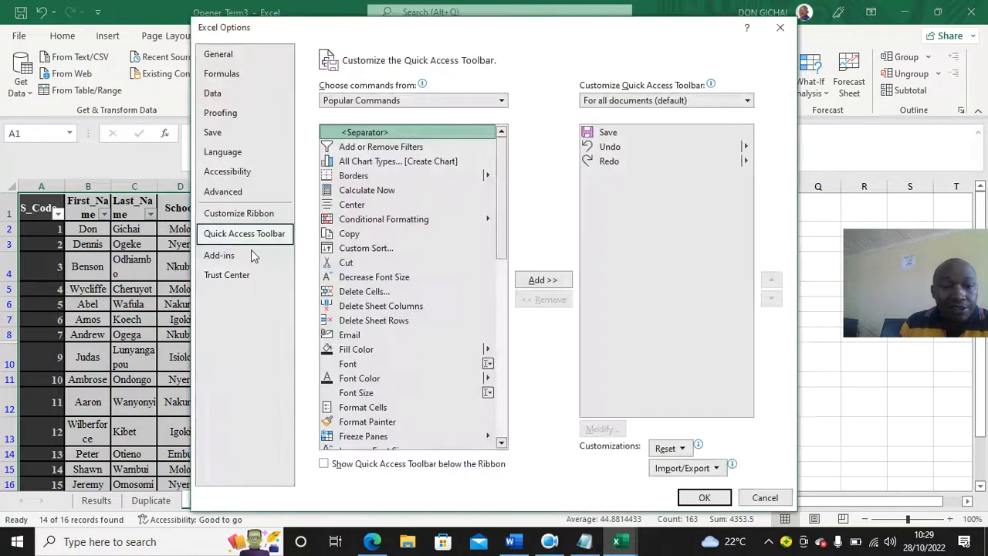
{"action": "left_click", "coordinate": [364, 100]}
{"action": "left_click", "coordinate": [365, 146]}
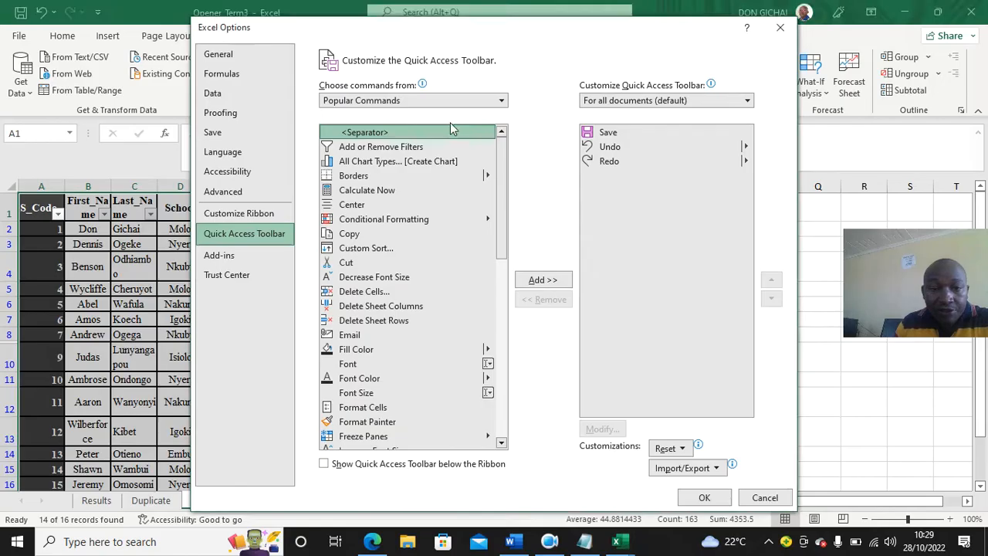
{"action": "left_click", "coordinate": [501, 100]}
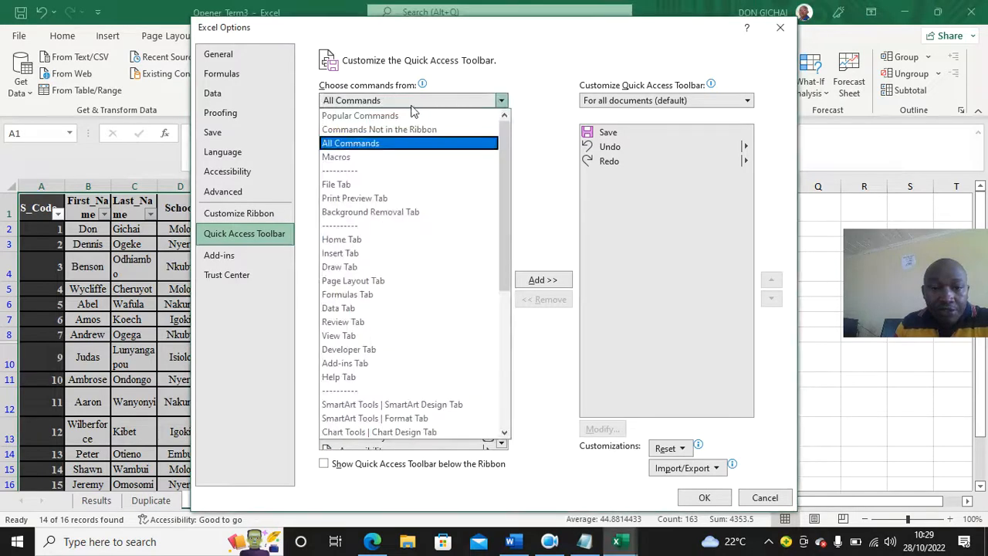
{"action": "left_click", "coordinate": [413, 109]}
Step: Add the Form... command to the Quick Access Toolbar for all documents and apply the customization
{"action": "left_click_drag", "start_coordinate": [504, 139], "coordinate": [507, 246]}
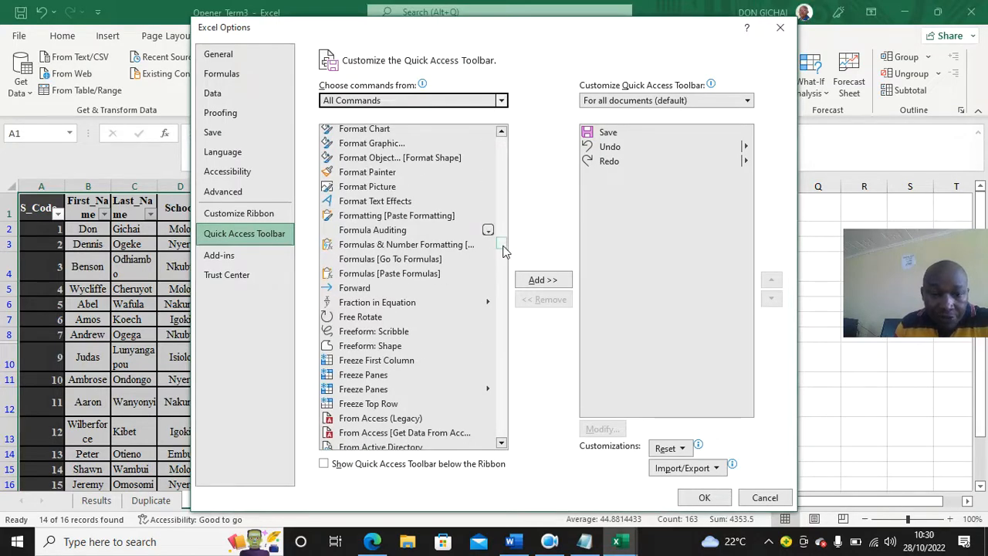
{"action": "left_click", "coordinate": [503, 133]}
{"action": "left_click", "coordinate": [503, 134]}
{"action": "left_click", "coordinate": [502, 133]}
{"action": "left_click", "coordinate": [502, 133]}
{"action": "left_click", "coordinate": [502, 133]}
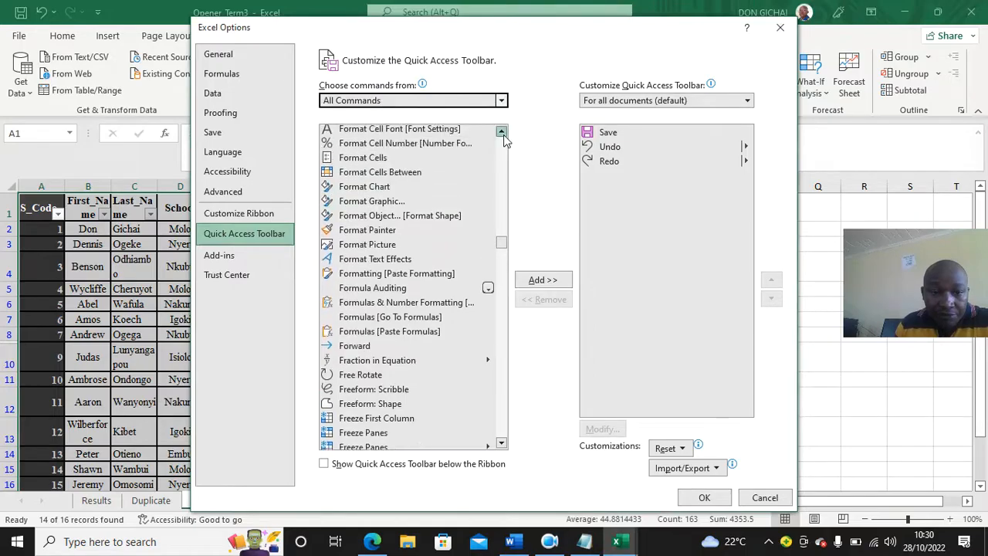
{"action": "left_click", "coordinate": [502, 133]}
{"action": "left_click", "coordinate": [502, 133]}
{"action": "left_click", "coordinate": [502, 133]}
{"action": "left_click", "coordinate": [501, 133]}
{"action": "left_click", "coordinate": [502, 132]}
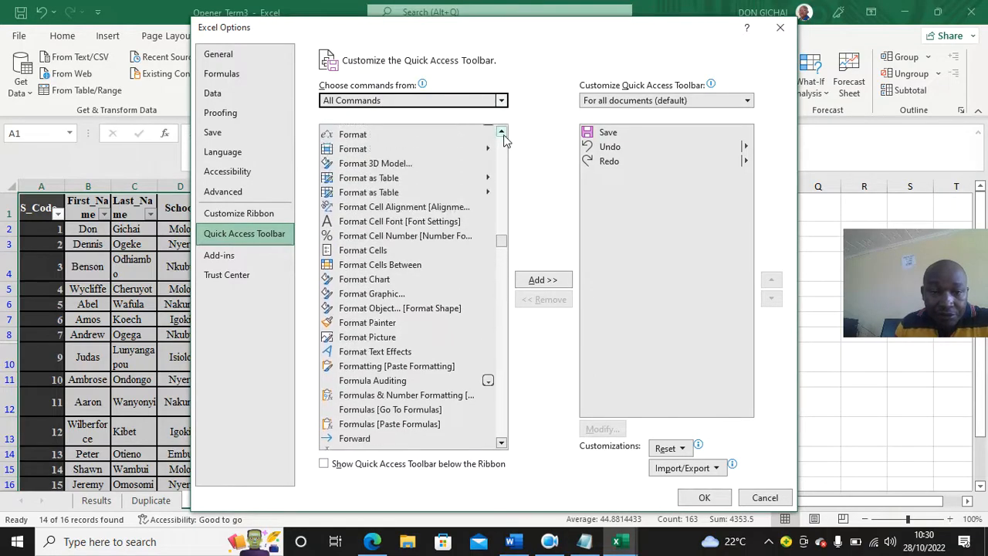
{"action": "left_click", "coordinate": [502, 133]}
{"action": "left_click", "coordinate": [502, 133]}
{"action": "left_click", "coordinate": [502, 133]}
{"action": "left_click", "coordinate": [344, 143]}
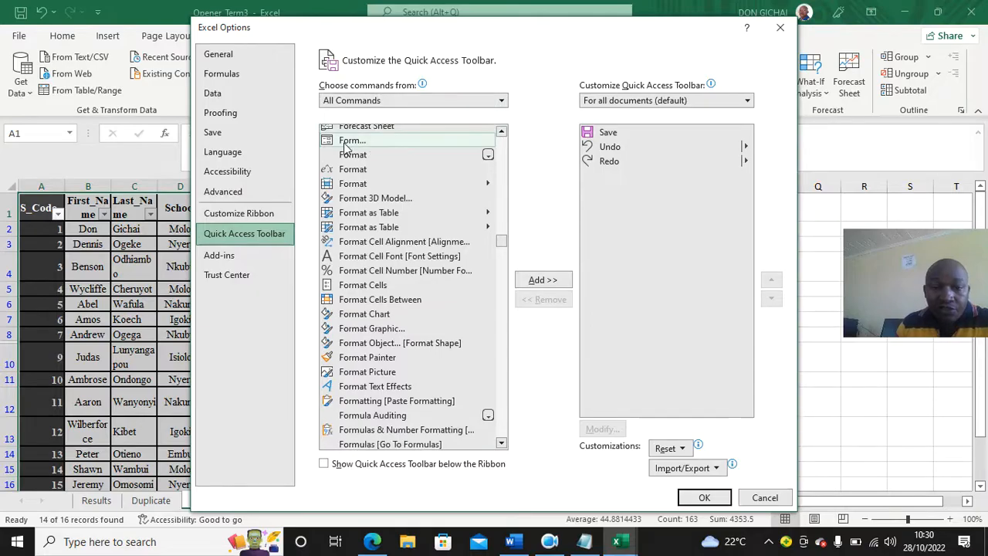
{"action": "left_click", "coordinate": [553, 283]}
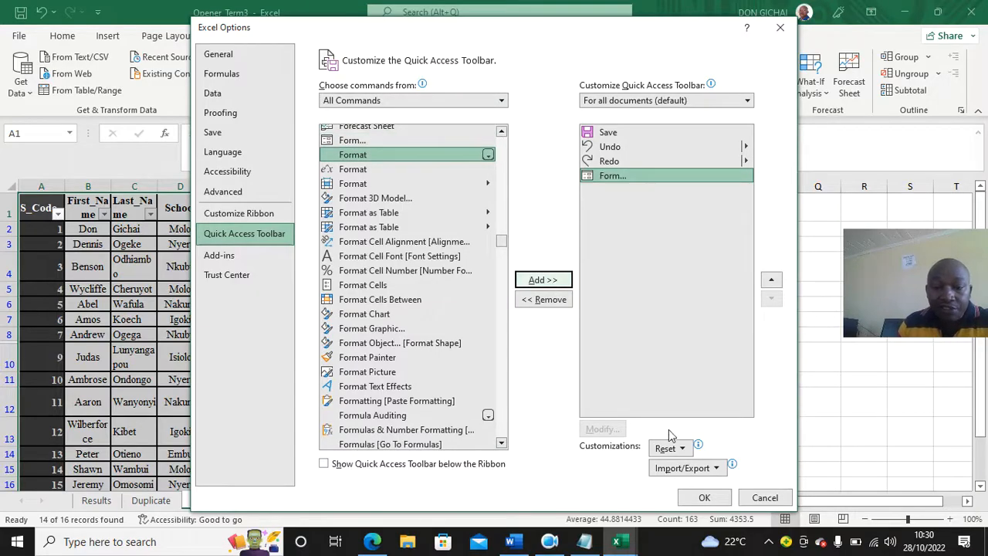
{"action": "left_click", "coordinate": [704, 497]}
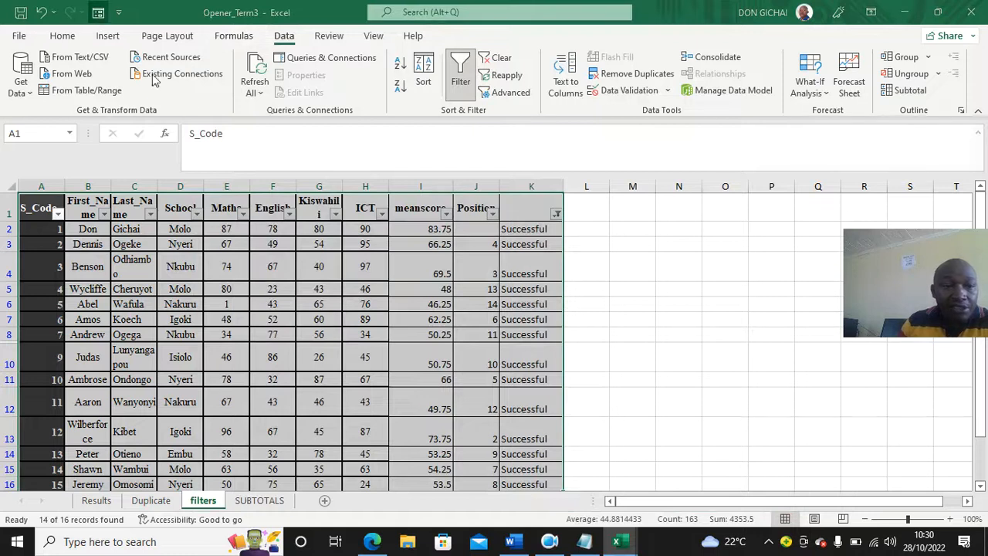
Step: Open the data entry form for the filtered table, then switch to the Word question paper to read the remaining tasks
{"action": "left_click", "coordinate": [98, 12]}
{"action": "left_click_drag", "start_coordinate": [499, 152], "coordinate": [382, 163]}
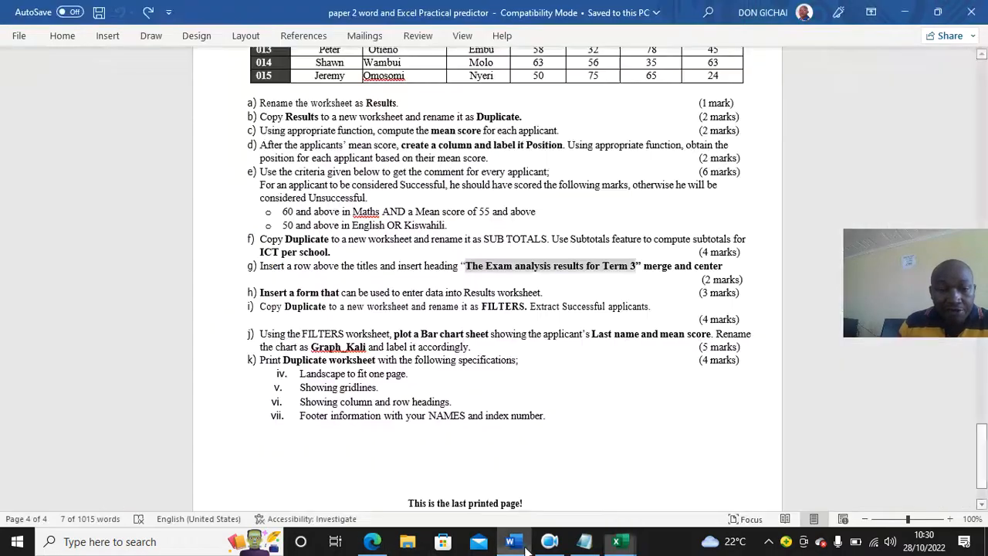
{"action": "left_click", "coordinate": [510, 542]}
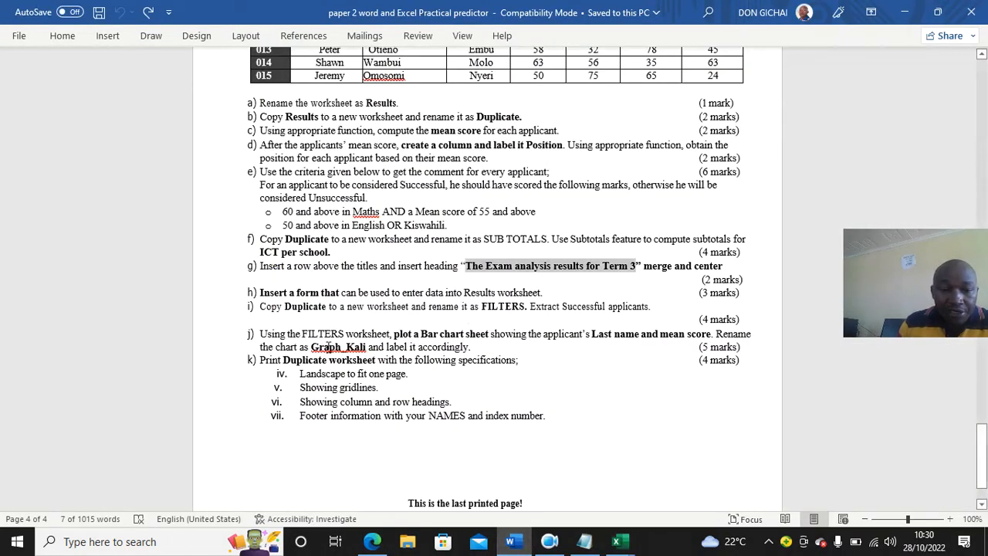
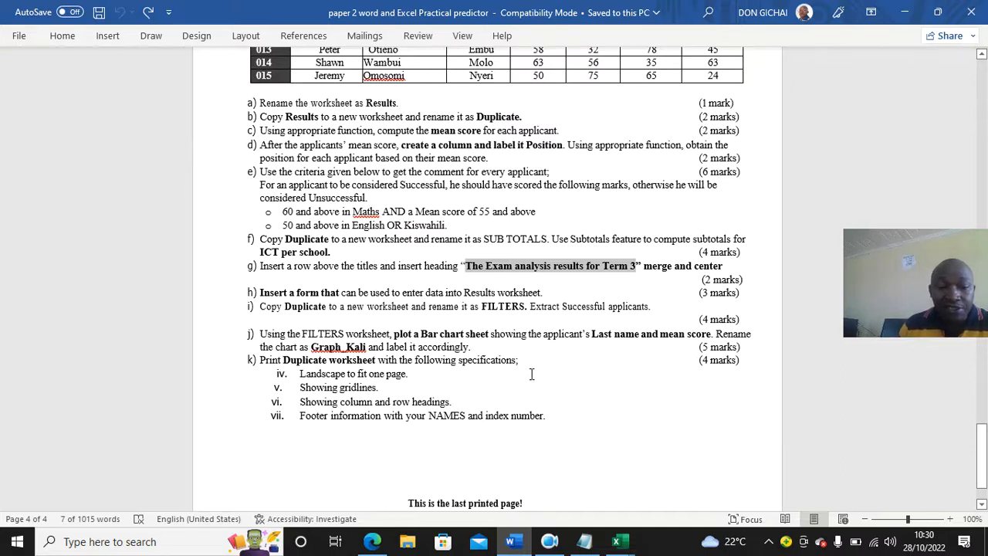
Step: Examine the print specifications for the Duplicate worksheet under task k of the question paper
{"action": "left_click_drag", "start_coordinate": [555, 406], "coordinate": [329, 381]}
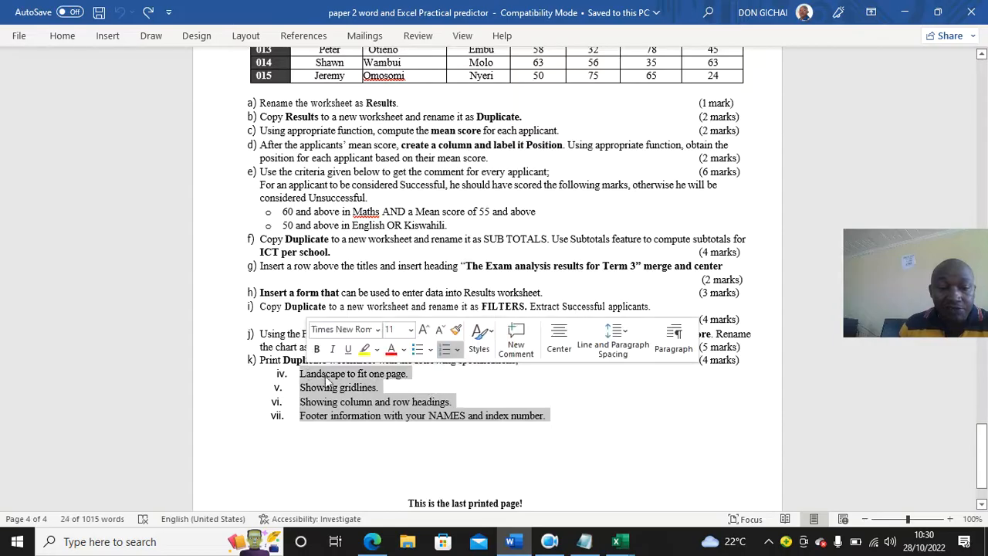
{"action": "left_click", "coordinate": [606, 424]}
{"action": "left_click_drag", "start_coordinate": [237, 360], "coordinate": [409, 373]}
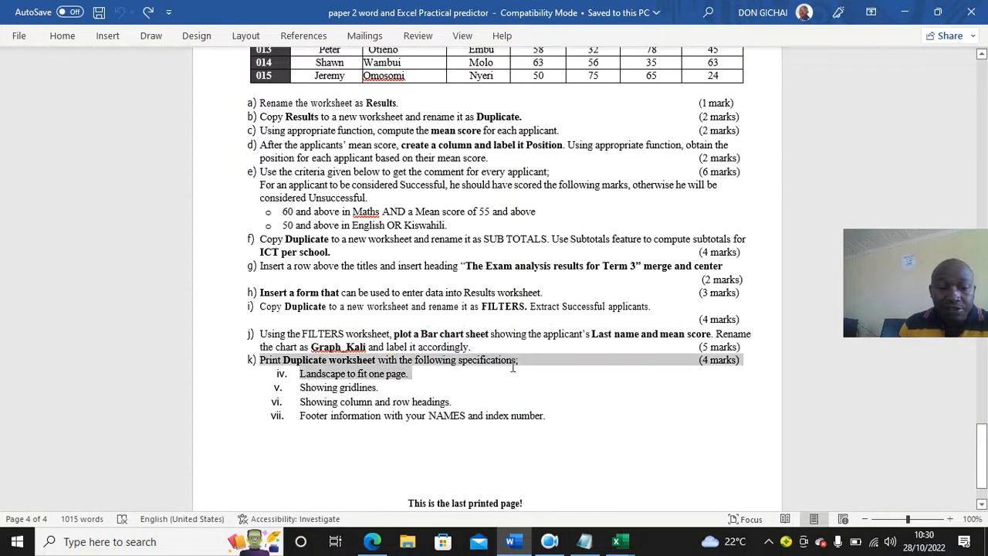
{"action": "left_click", "coordinate": [576, 401]}
{"action": "left_click_drag", "start_coordinate": [741, 361], "coordinate": [231, 417]}
{"action": "left_click", "coordinate": [591, 365]}
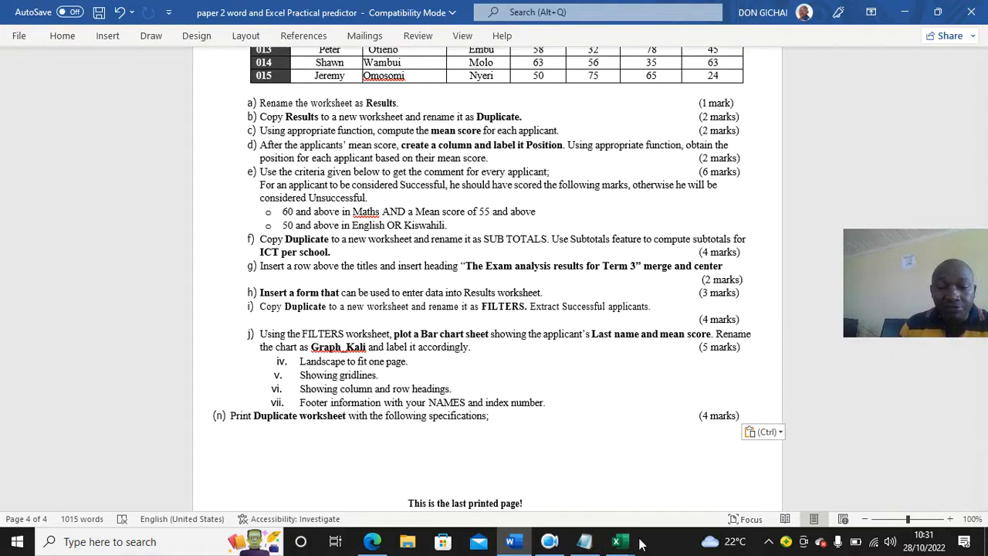
Step: Switch to the Opener_Term3 workbook in Excel and close the data entry form on the filters sheet
{"action": "mouse_move", "coordinate": [616, 541]}
{"action": "left_click", "coordinate": [680, 486]}
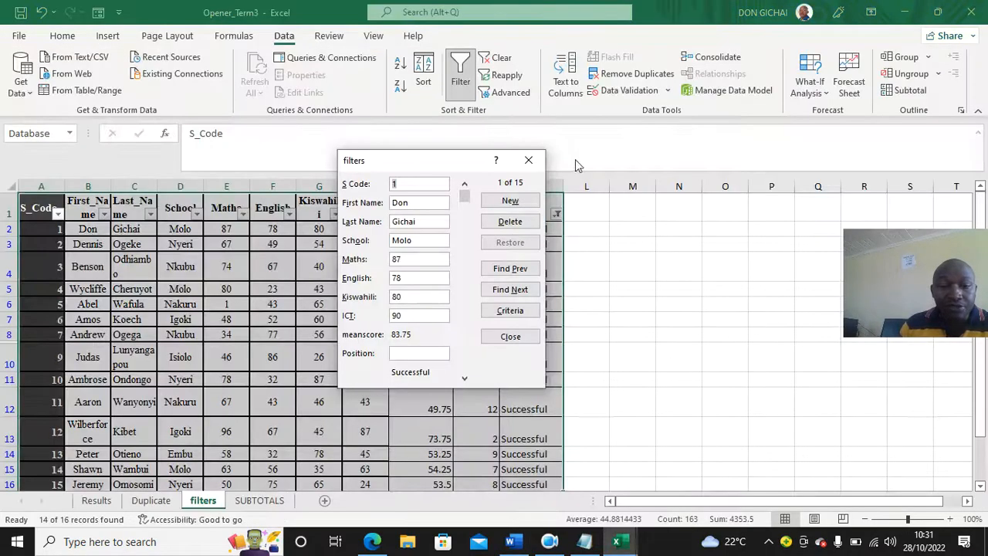
{"action": "left_click", "coordinate": [528, 159]}
{"action": "left_click", "coordinate": [649, 290]}
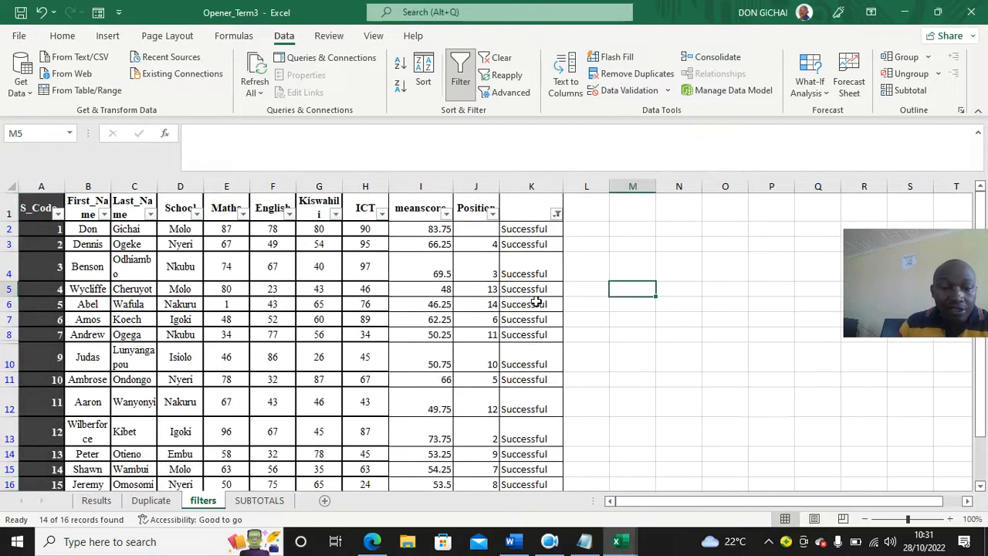
Step: Plot a 2-D clustered bar chart from the Last_Name and meanscore columns of the filters sheet
{"action": "left_click_drag", "start_coordinate": [132, 207], "coordinate": [136, 456]}
{"action": "scroll", "coordinate": [377, 335], "scroll_direction": "up", "scroll_amount": 1}
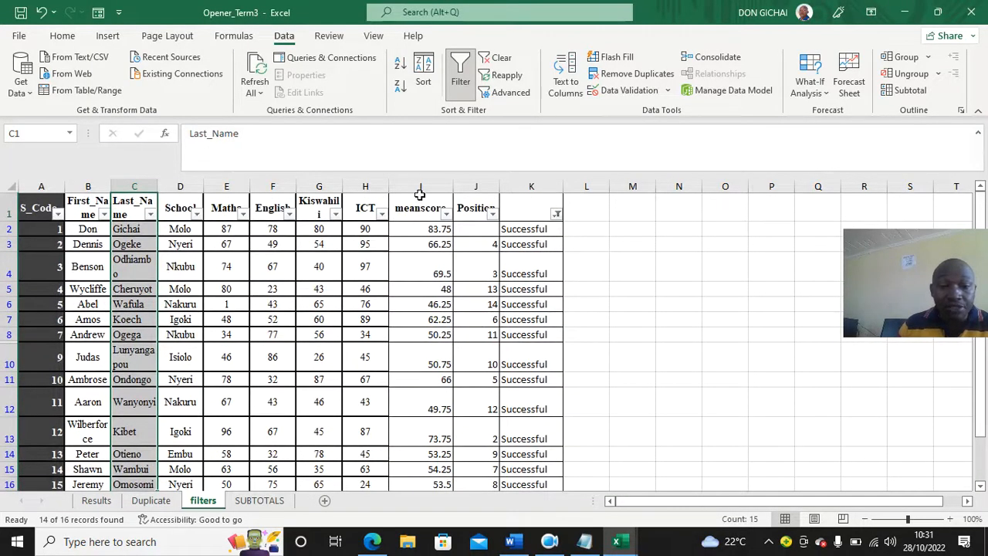
{"action": "left_click_drag", "start_coordinate": [412, 202], "coordinate": [423, 455]}
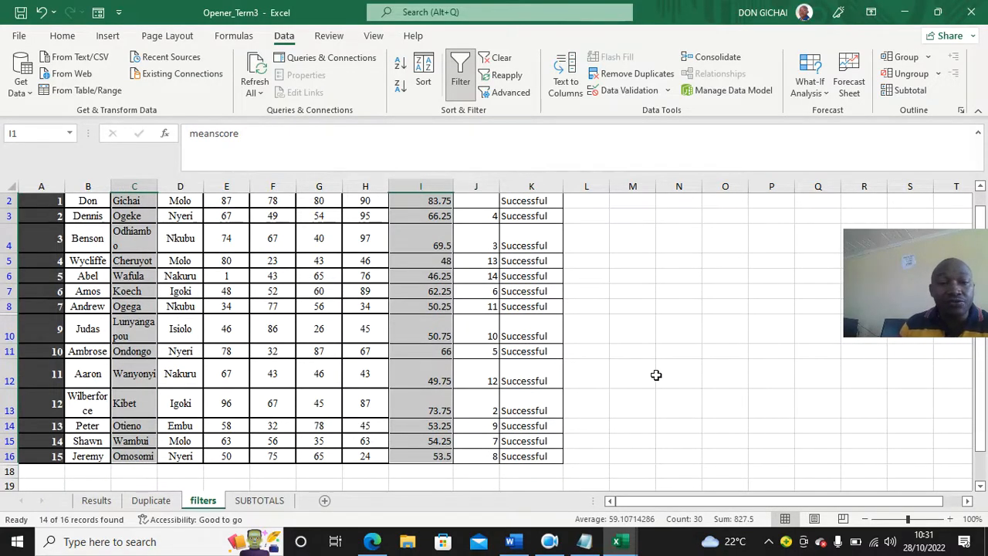
{"action": "scroll", "coordinate": [656, 375], "scroll_direction": "up", "scroll_amount": 1}
{"action": "left_click", "coordinate": [108, 36]}
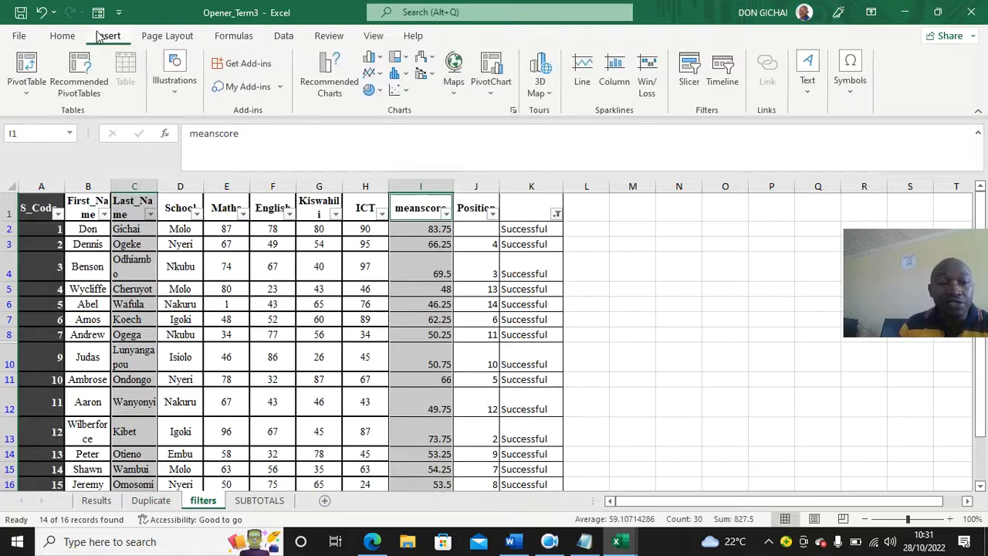
{"action": "left_click", "coordinate": [374, 59]}
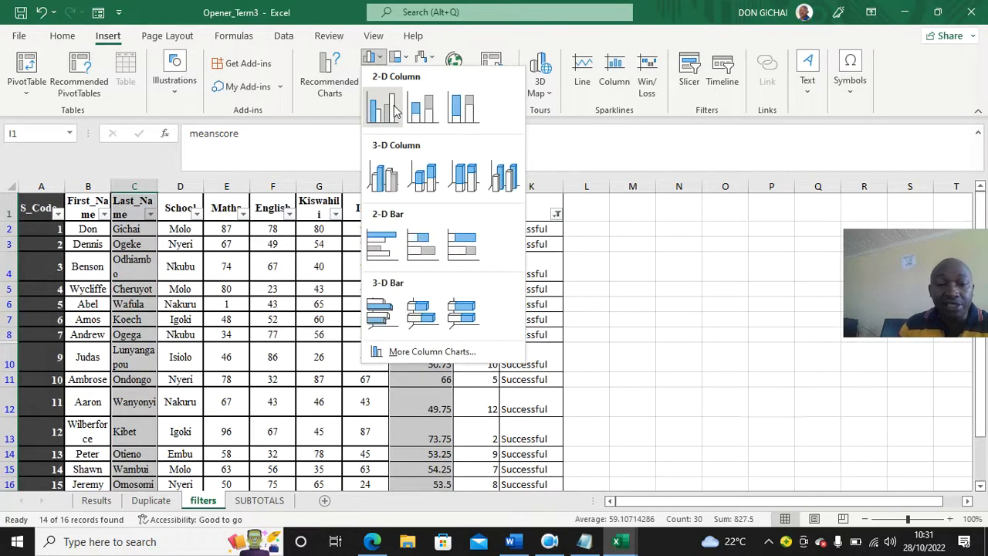
{"action": "left_click", "coordinate": [382, 245]}
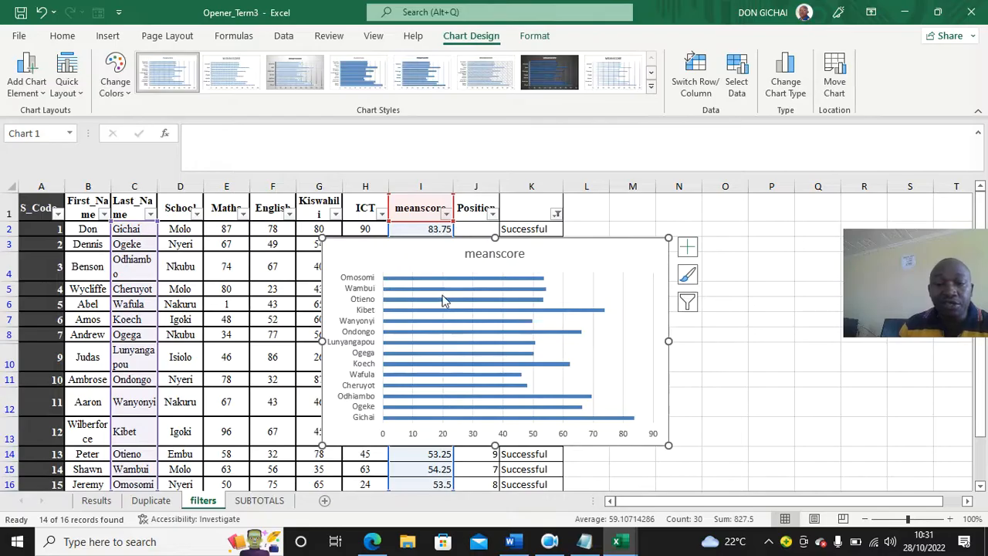
Step: Move the bar chart to a new chart sheet named Graph_kali
{"action": "left_click", "coordinate": [836, 87]}
{"action": "left_click", "coordinate": [373, 261]}
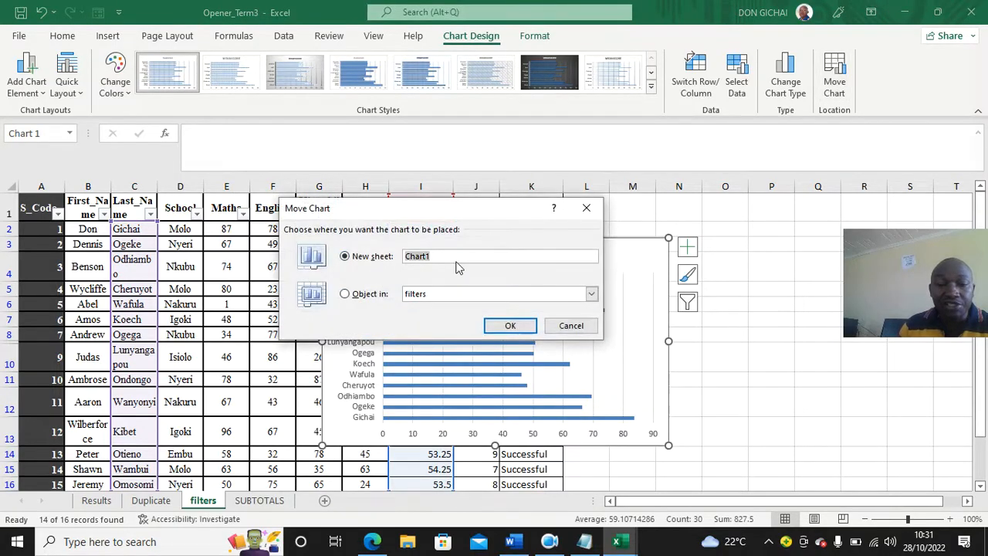
{"action": "type", "text": "G"}
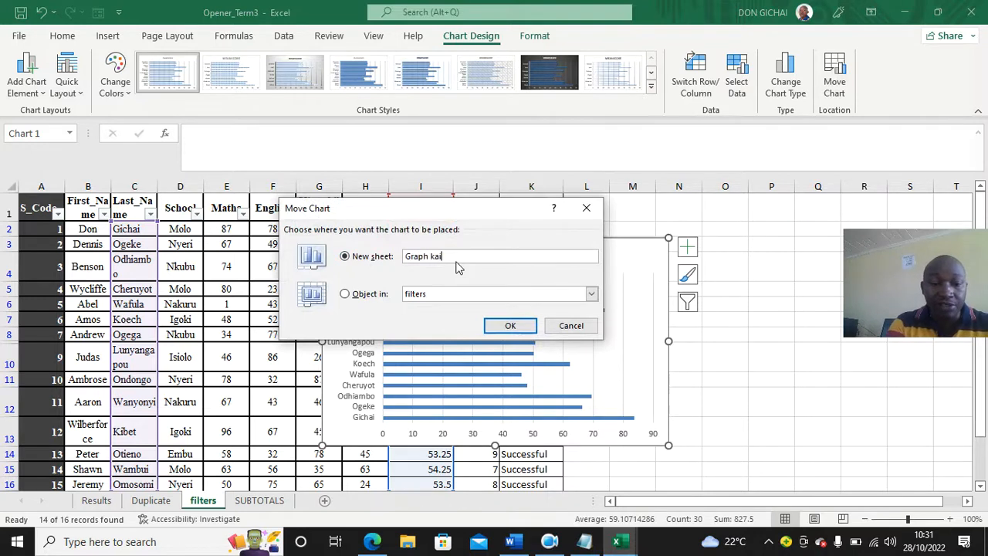
{"action": "type", "text": "raph_"}
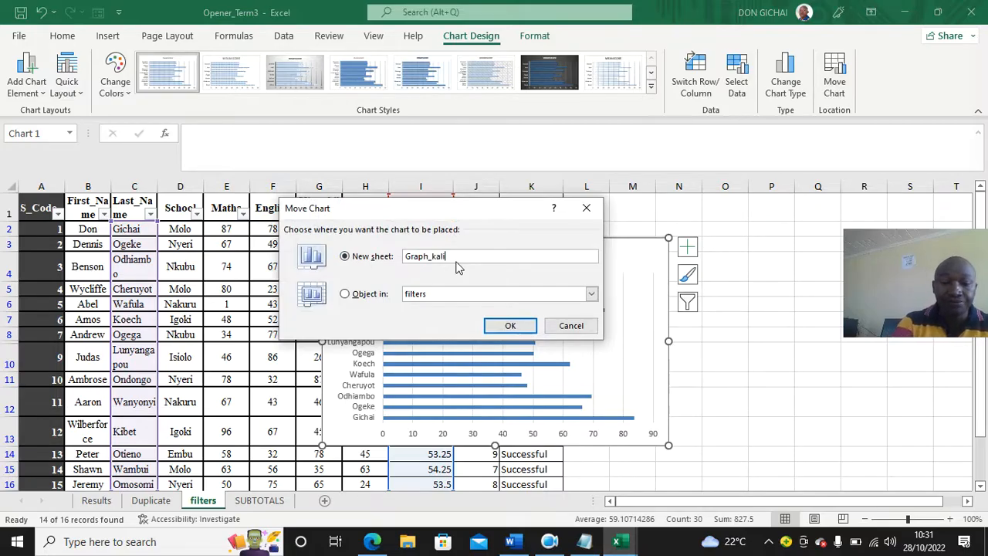
{"action": "left_click", "coordinate": [510, 325]}
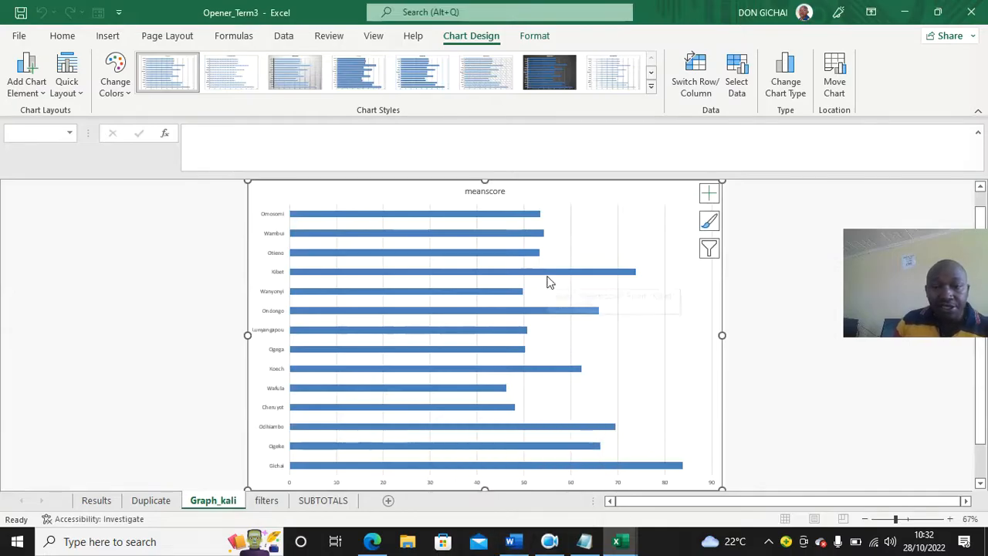
Step: Add primary major horizontal, primary minor vertical and primary minor horizontal gridlines to the chart
{"action": "left_click", "coordinate": [710, 195]}
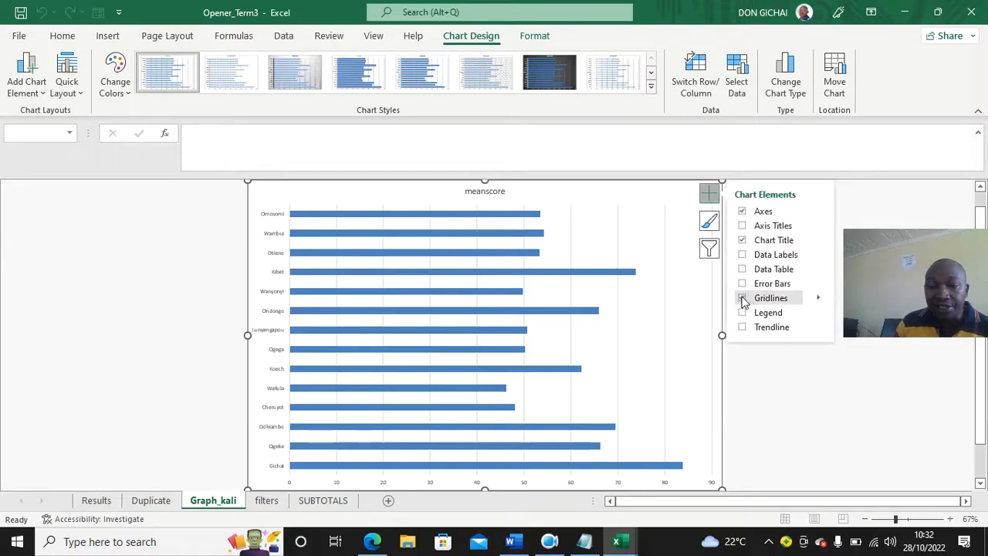
{"action": "left_click_drag", "start_coordinate": [882, 260], "coordinate": [865, 69]}
{"action": "left_click", "coordinate": [710, 193]}
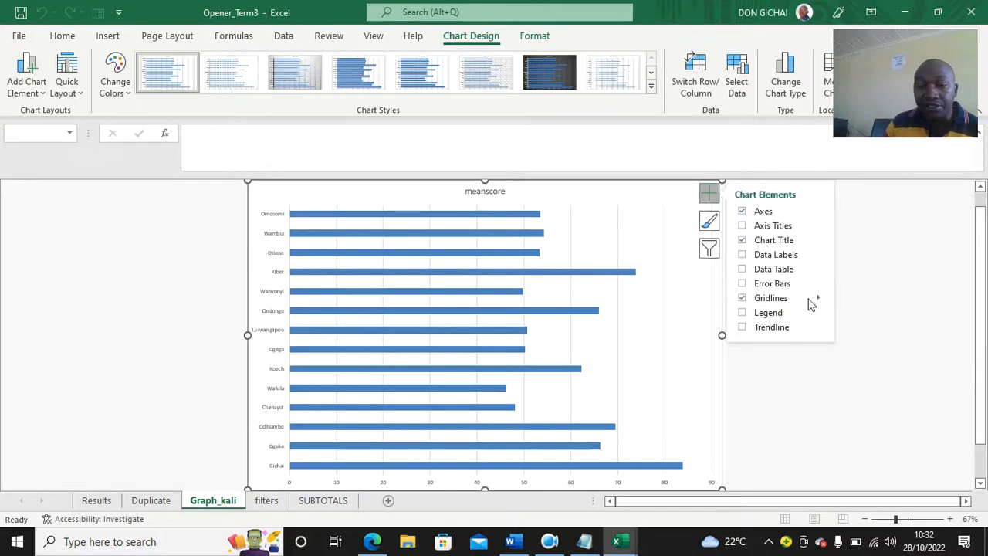
{"action": "mouse_move", "coordinate": [820, 301]}
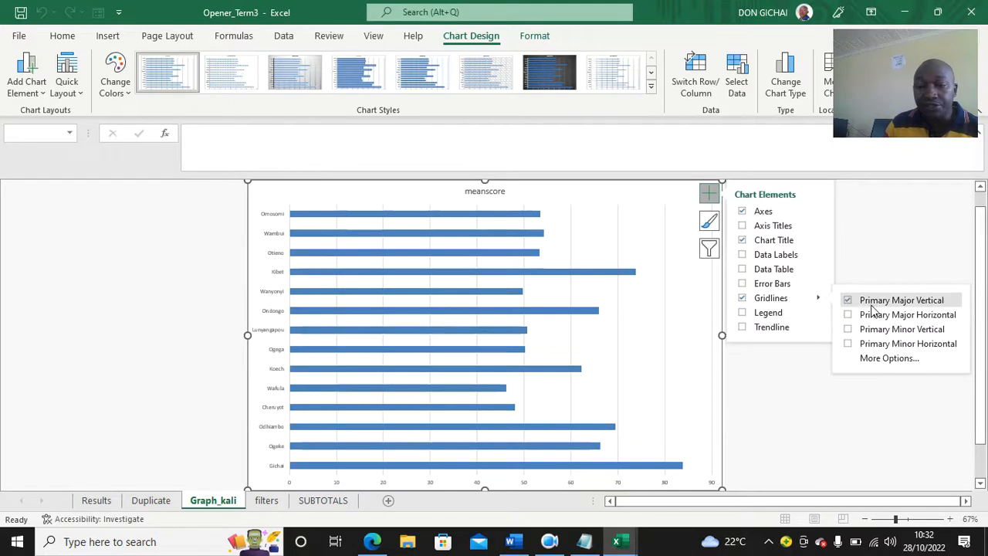
{"action": "left_click", "coordinate": [854, 315]}
{"action": "left_click", "coordinate": [853, 329]}
{"action": "left_click", "coordinate": [853, 344]}
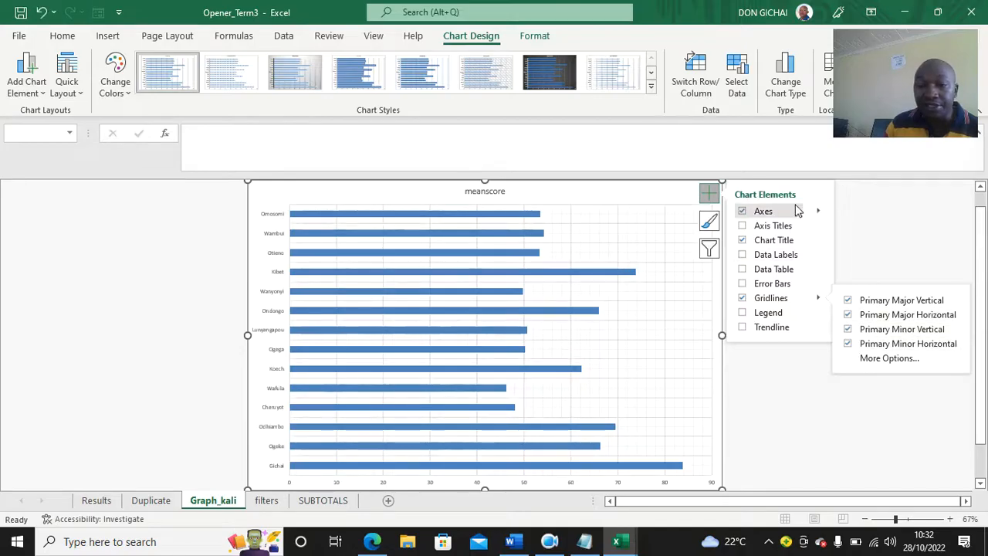
Step: Add axis titles to the bar chart and select the vertical axis title
{"action": "left_click", "coordinate": [799, 228]}
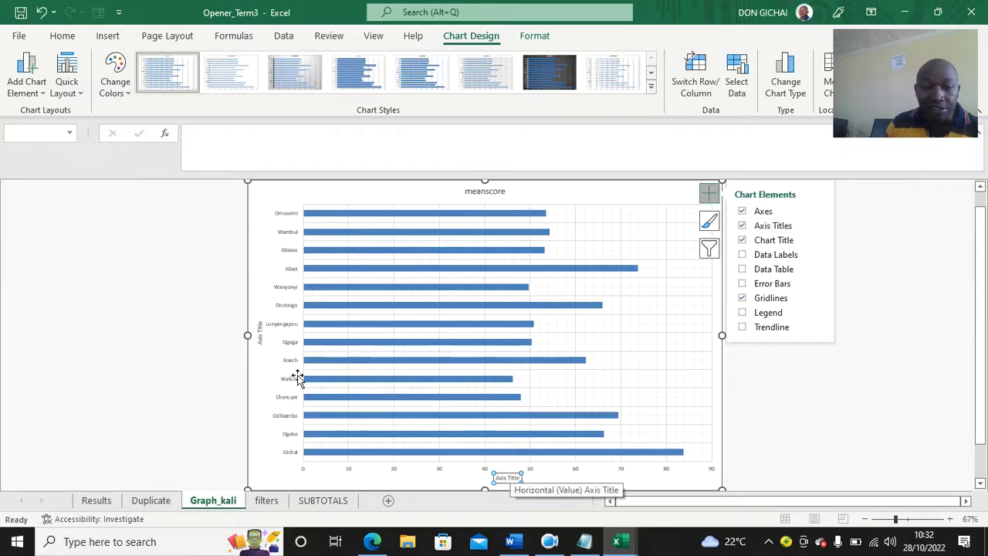
{"action": "left_click", "coordinate": [260, 336]}
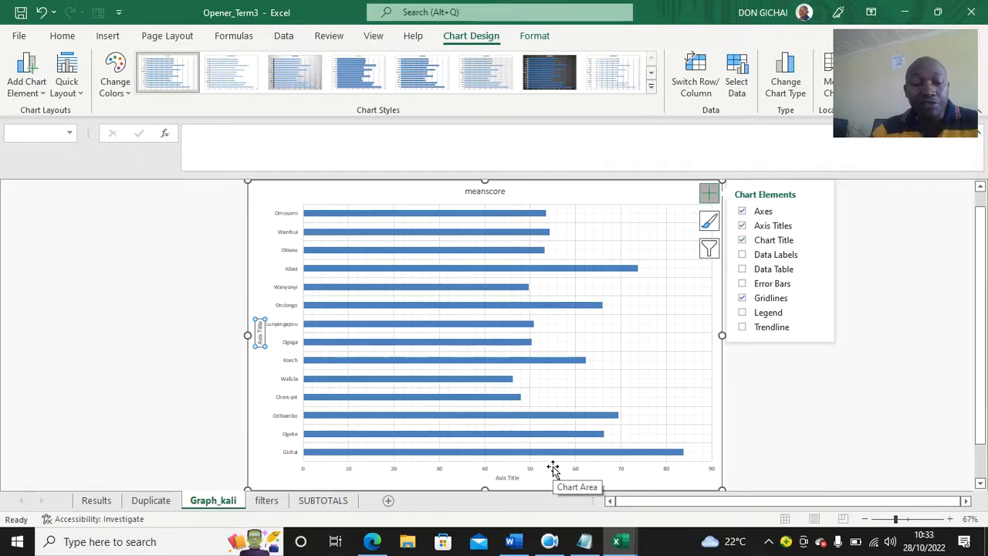
{"action": "left_click", "coordinate": [550, 541]}
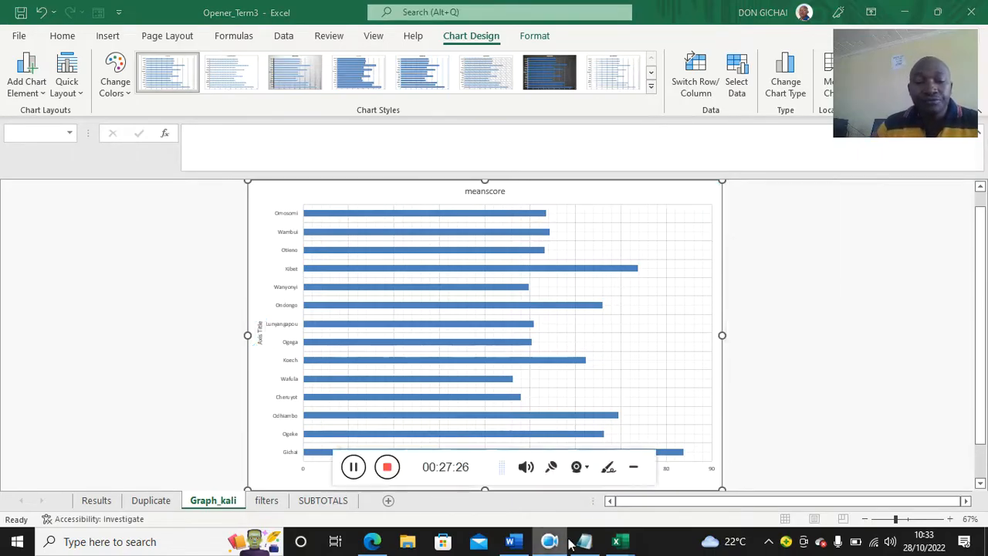